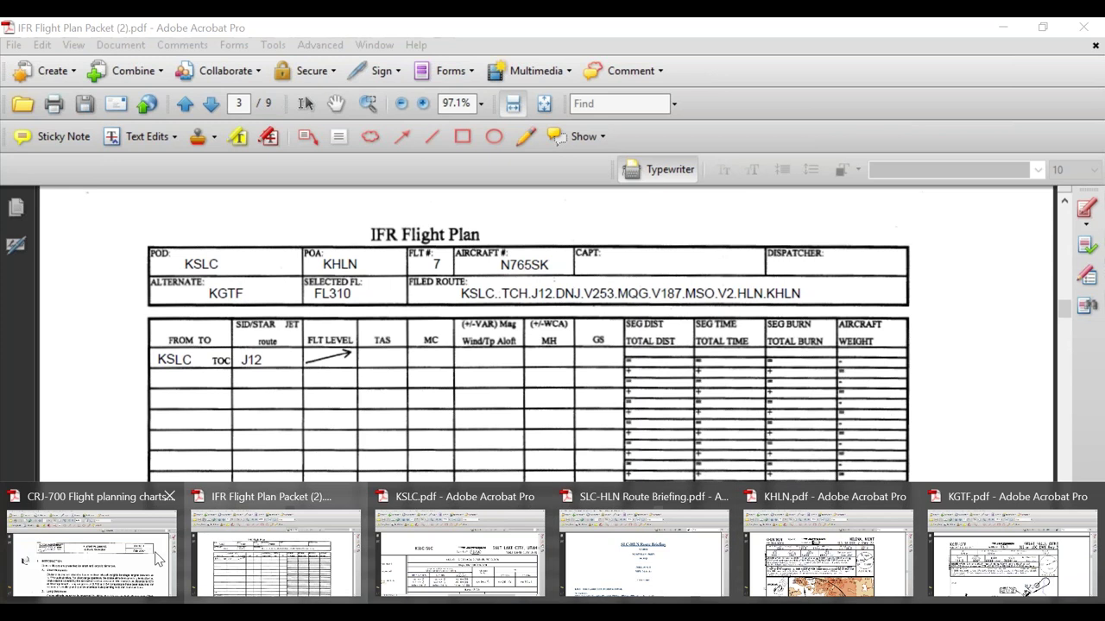
Step: Bring up SkyVector and review the plotted KSLC to KHLN route on the chart
click(276, 552)
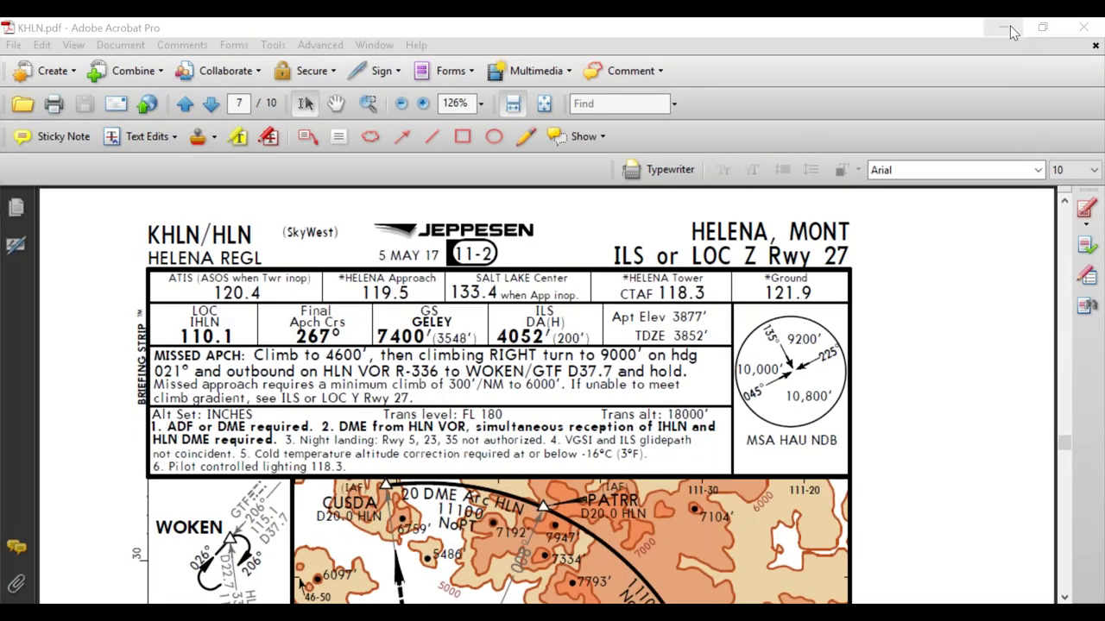
click(1012, 31)
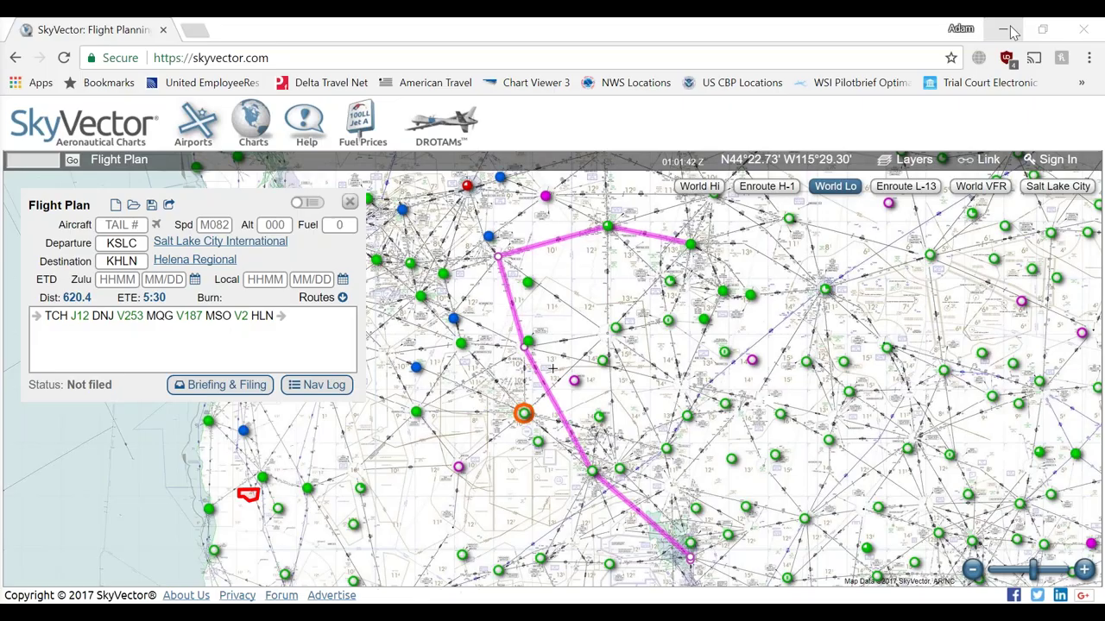
mouse_move(111, 571)
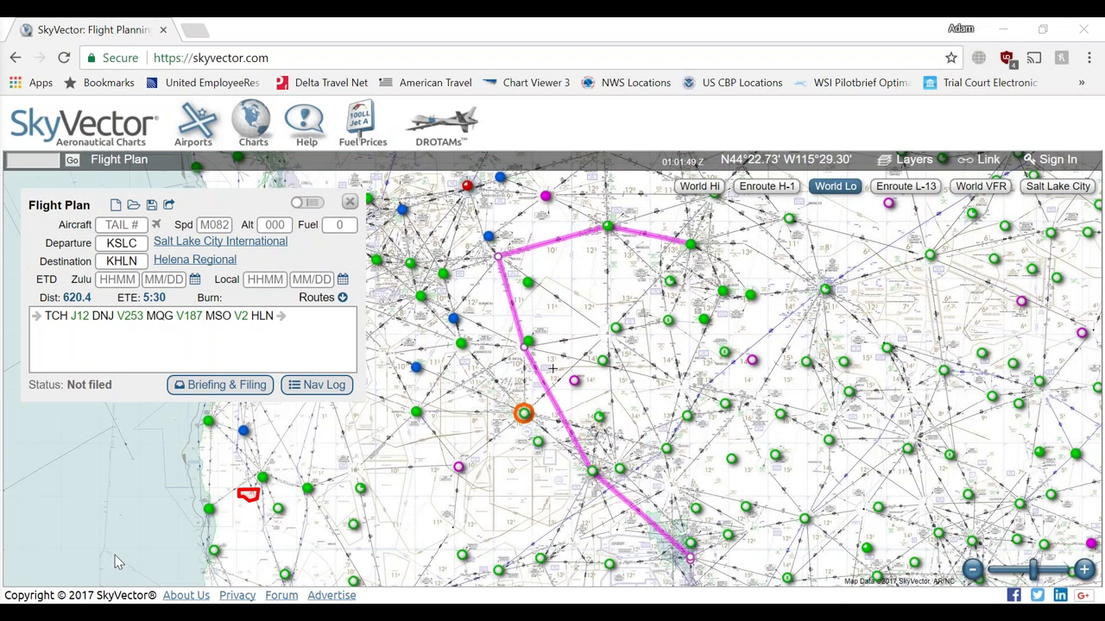
Step: Switch to the CRJ-700 Flight planning charts PDF and locate the 250/290 KIAS/0.74 M climb data table for ISA - 10 C
key(alt+Tab)
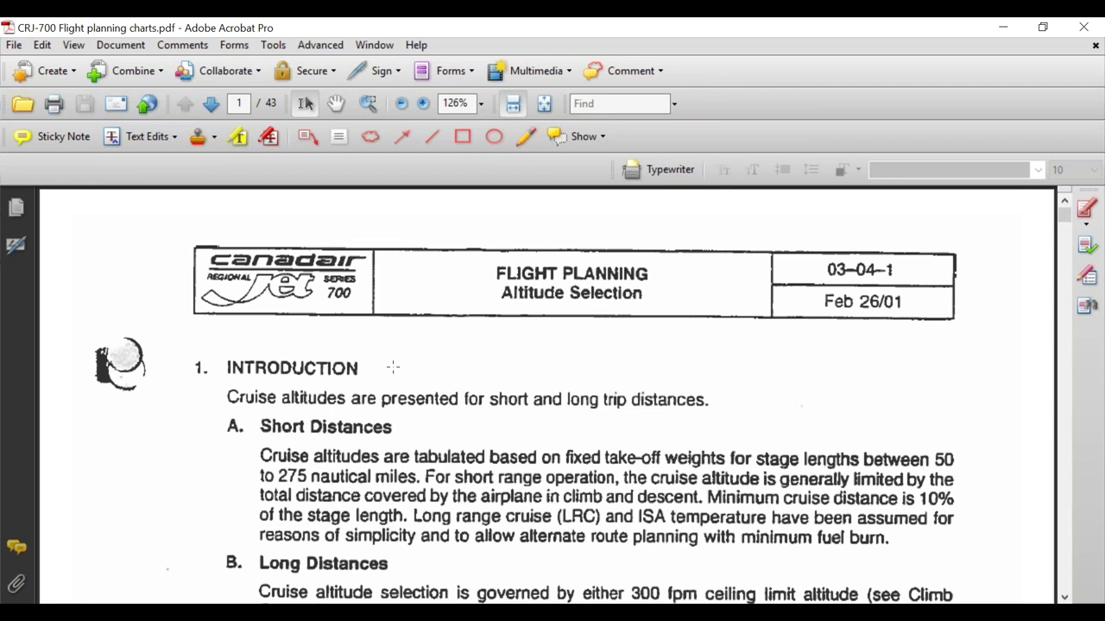
scroll(435, 353, down, 2)
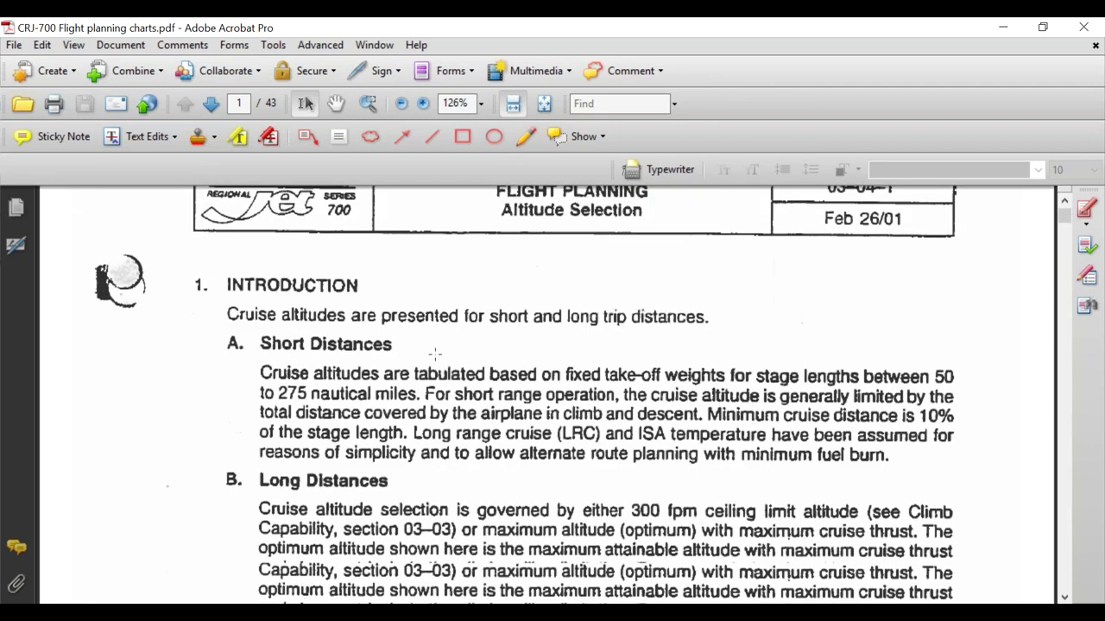
scroll(435, 353, down, 6)
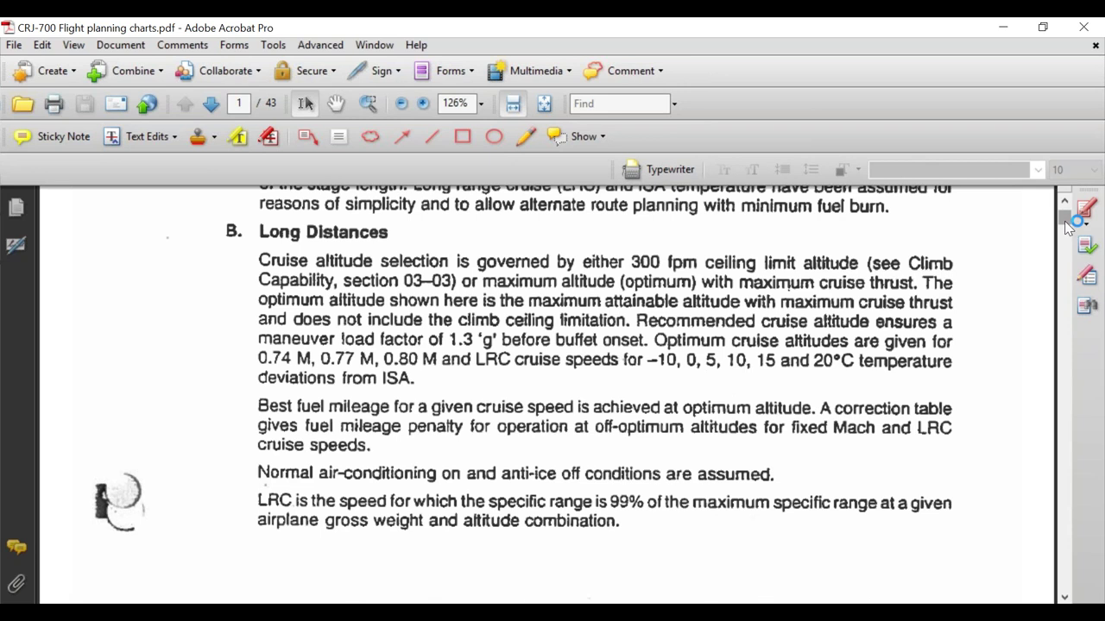
scroll(895, 427, down, 20)
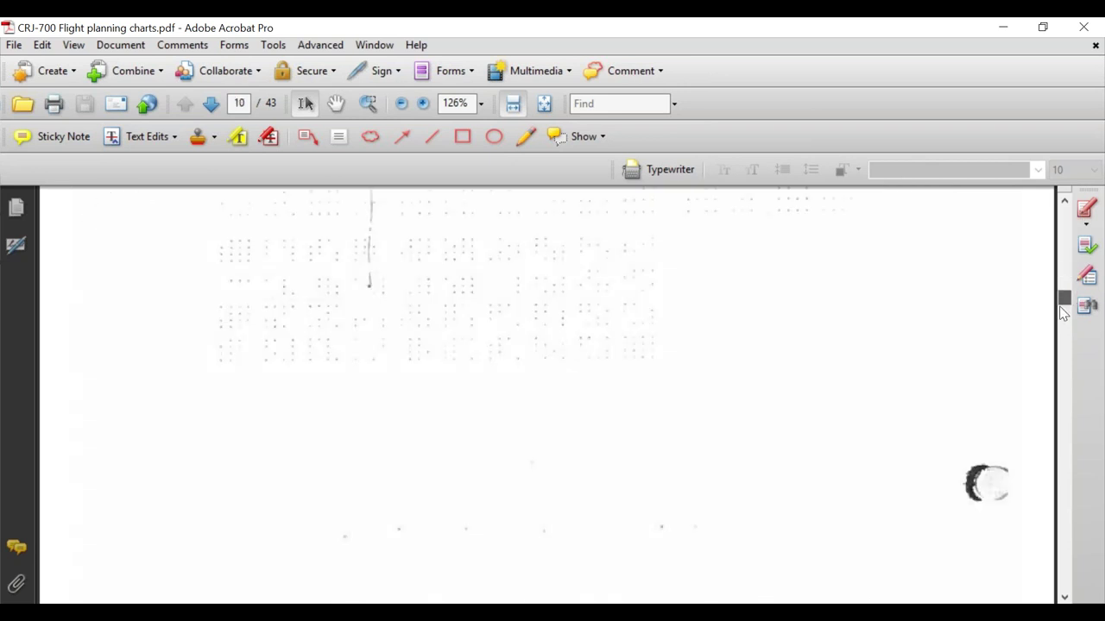
scroll(777, 411, down, 3)
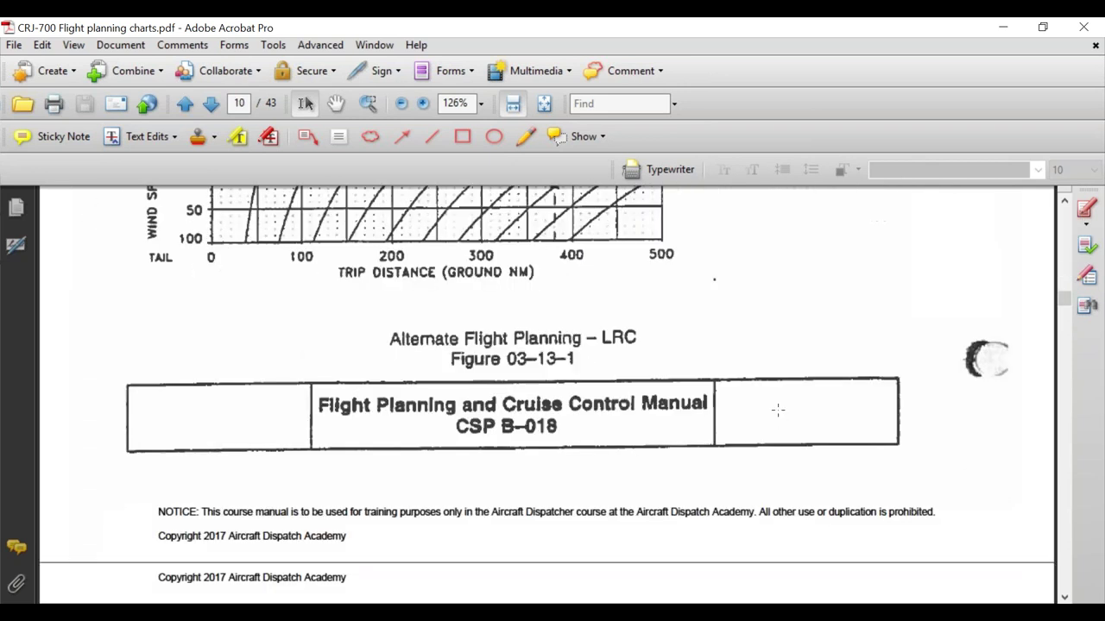
scroll(777, 411, down, 19)
scroll(776, 411, down, 15)
scroll(778, 416, down, 15)
scroll(777, 421, down, 15)
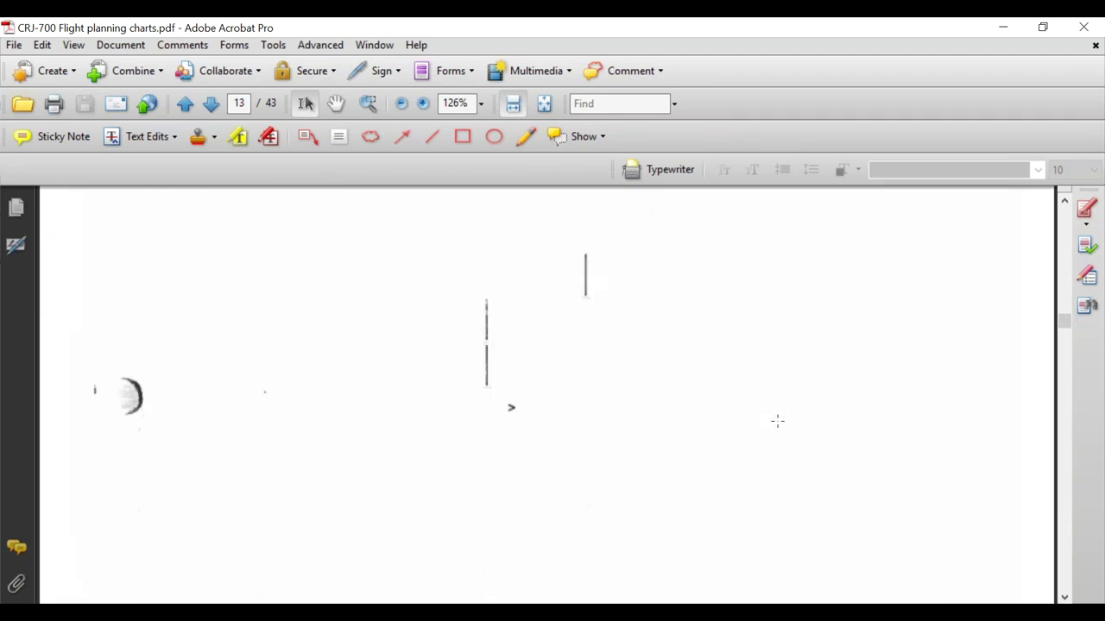
scroll(778, 420, down, 10)
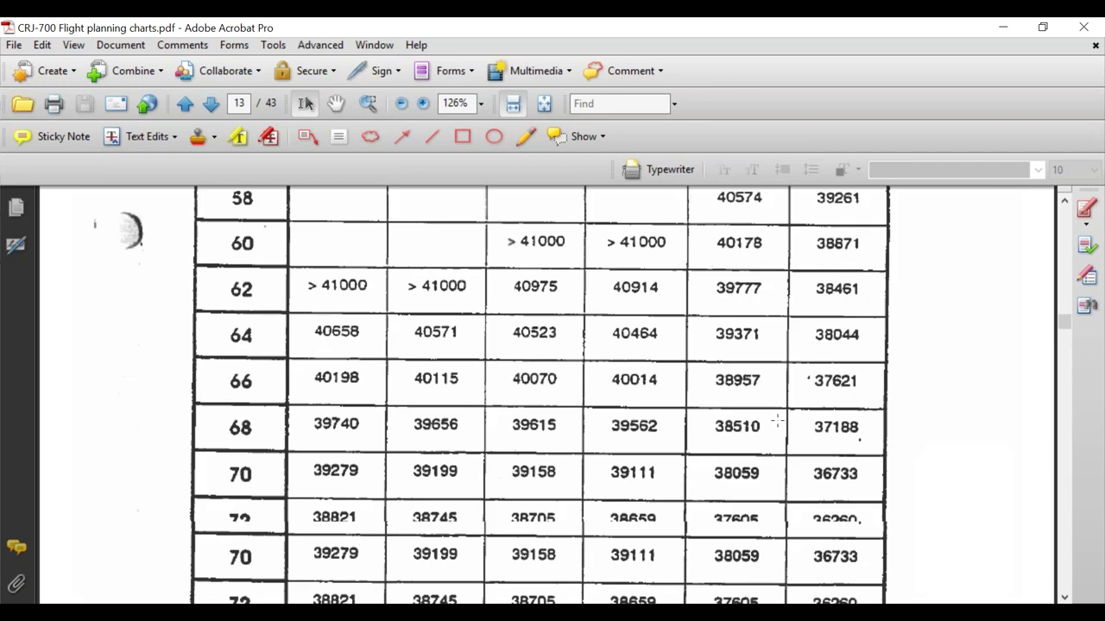
scroll(777, 420, down, 3)
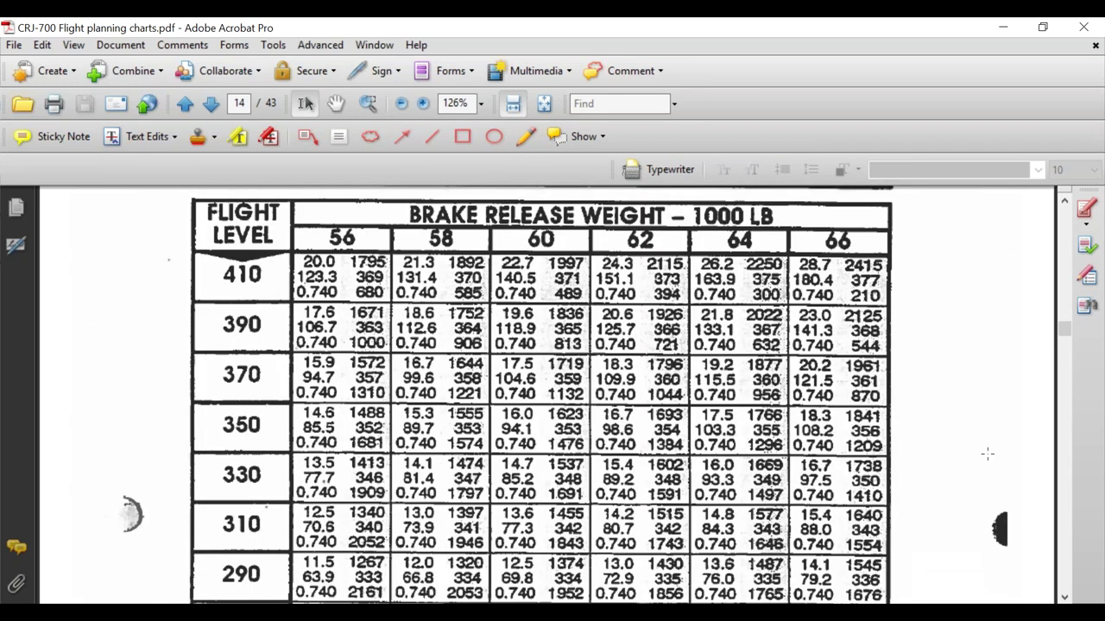
scroll(987, 453, up, 2)
scroll(987, 453, up, 3)
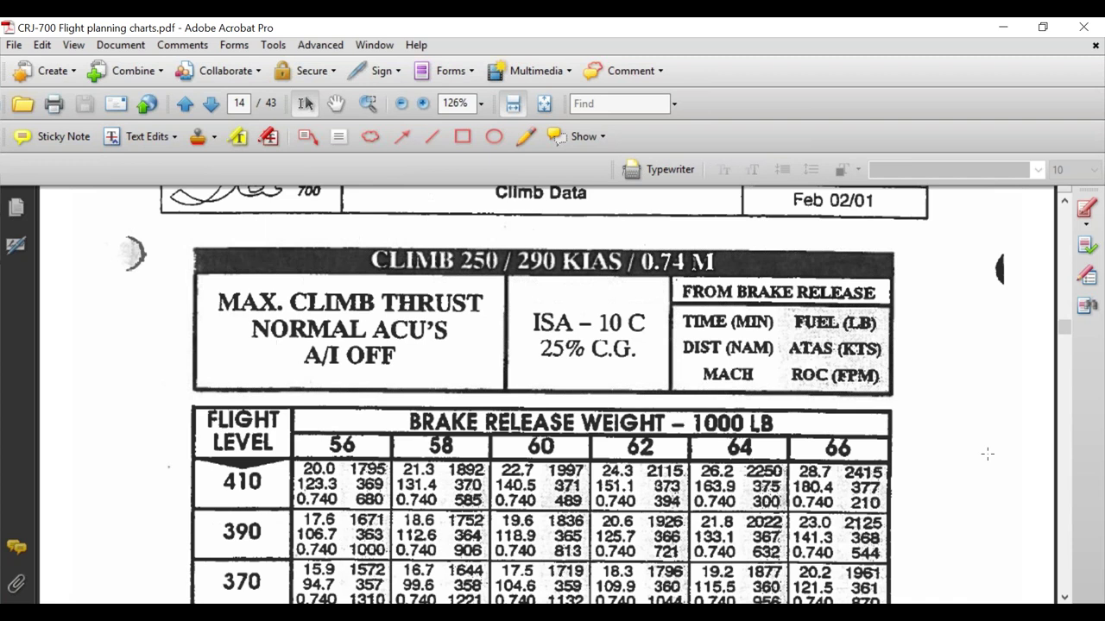
scroll(987, 453, down, 1)
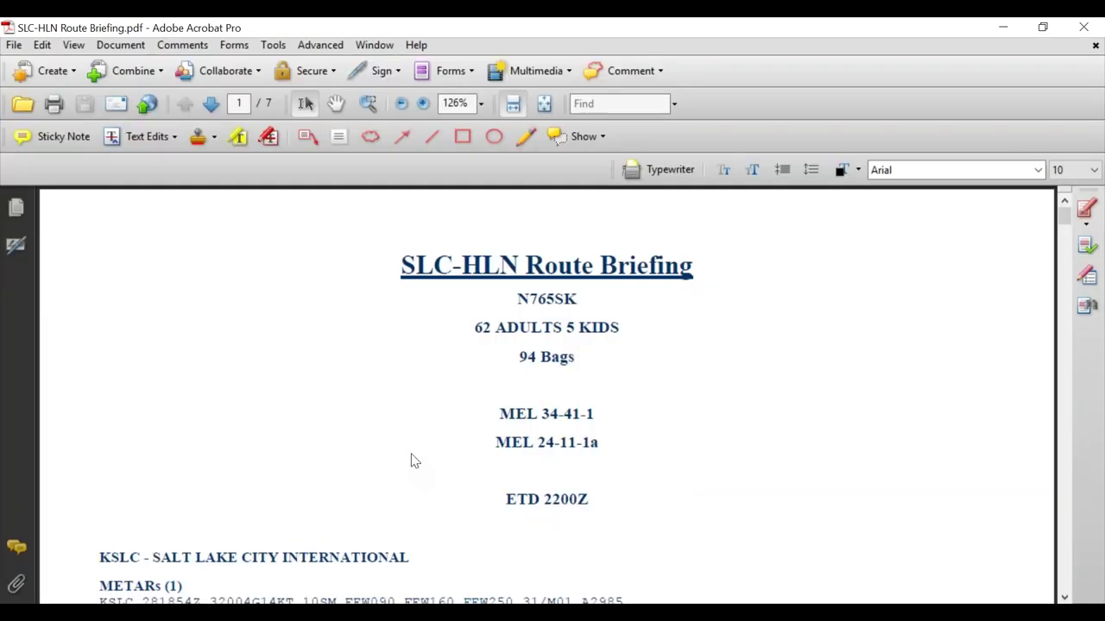
Step: Check the departure details and KSLC weather in the SLC-HLN Route Briefing, then return to the CRJ-700 climb charts
scroll(411, 461, down, 4)
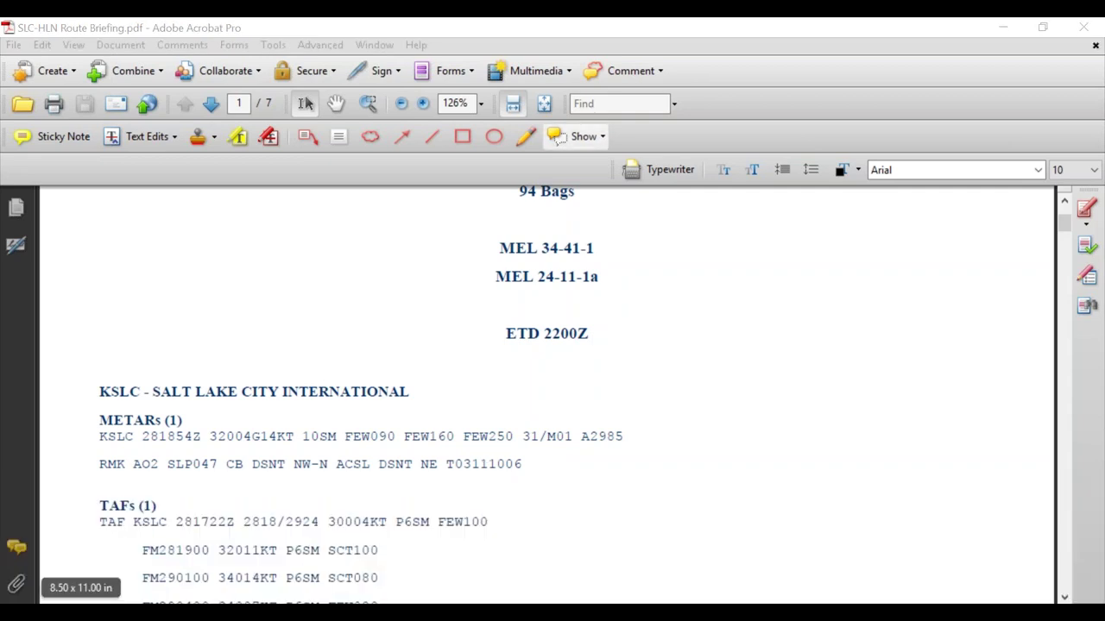
click(1003, 33)
click(1003, 33)
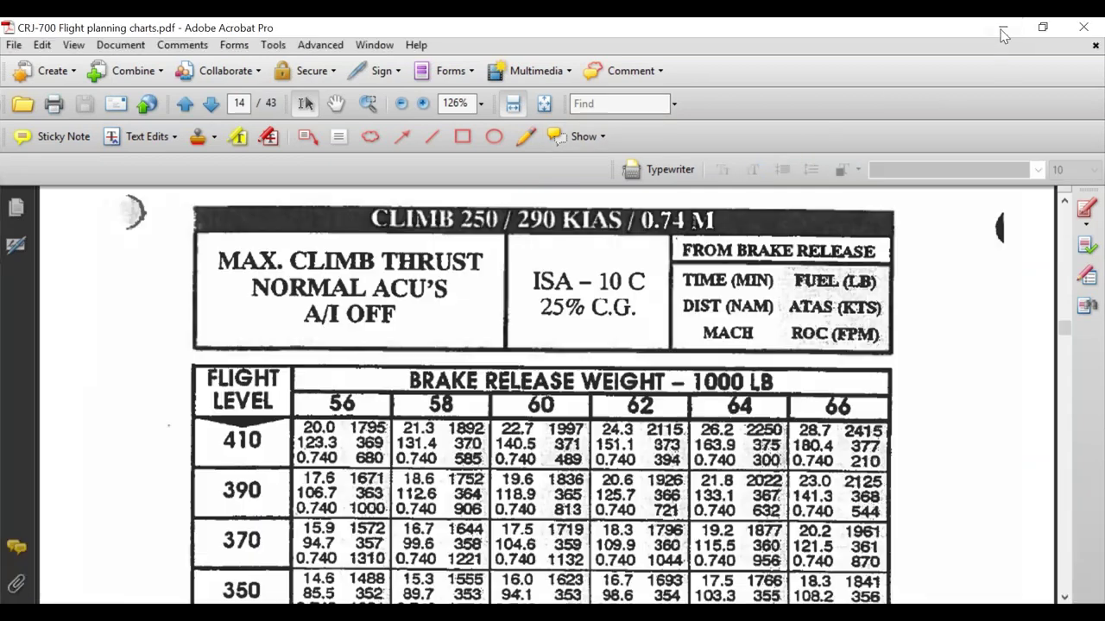
Step: Examine the climb data tables for ISA - 10 C and ISA across the 56 to 78 thousand pound brake release weights
scroll(743, 430, down, 5)
scroll(623, 297, up, 5)
scroll(611, 298, down, 5)
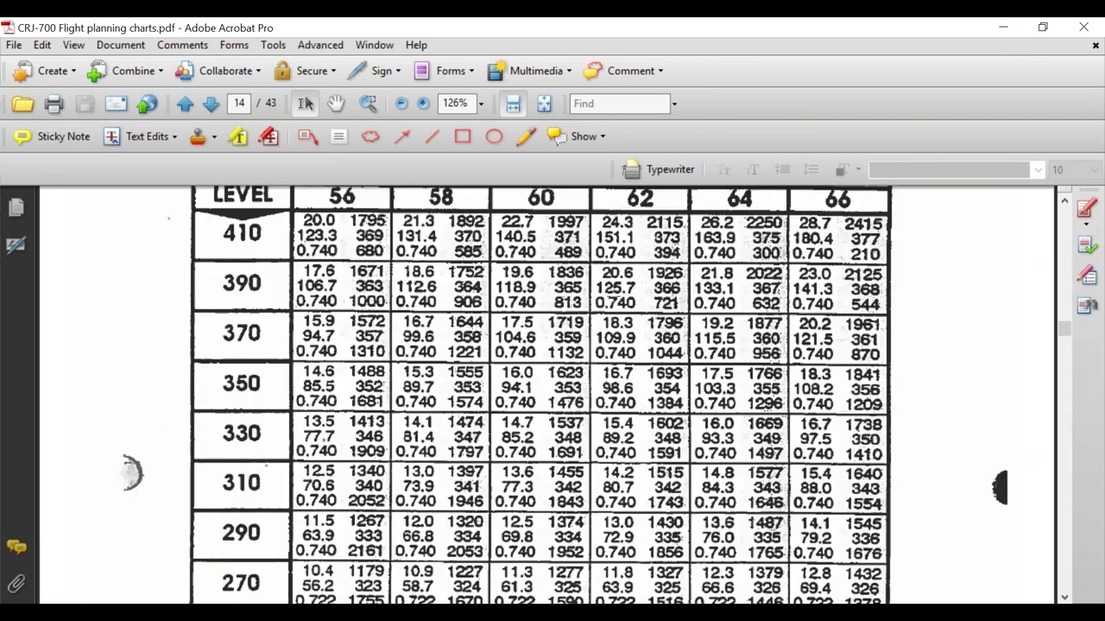
scroll(615, 348, down, 20)
scroll(615, 347, down, 5)
scroll(616, 350, down, 20)
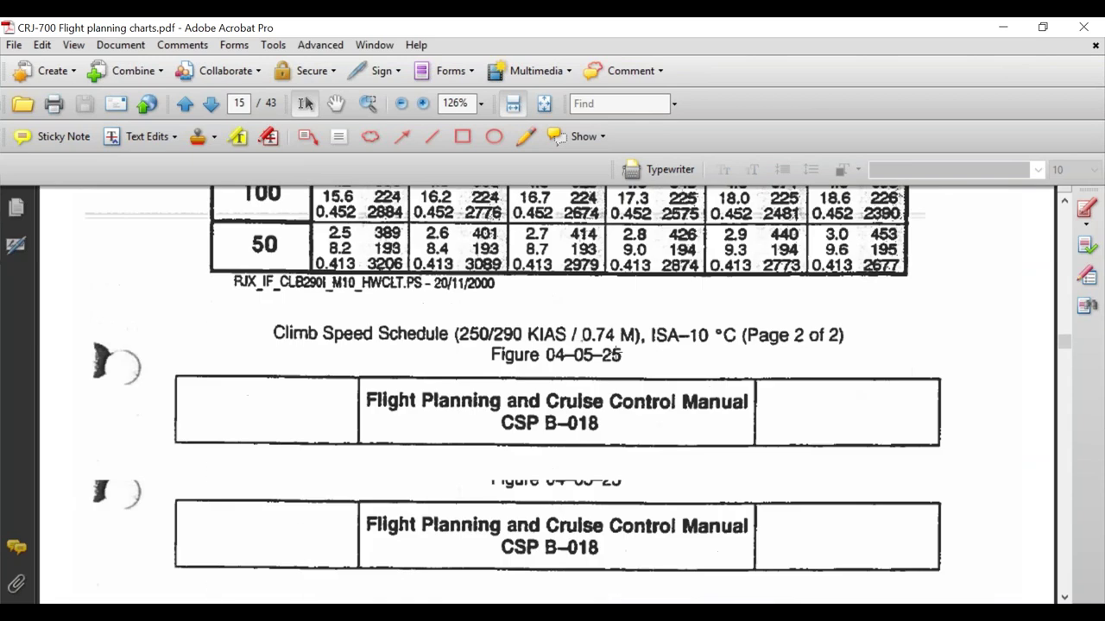
scroll(615, 352, down, 3)
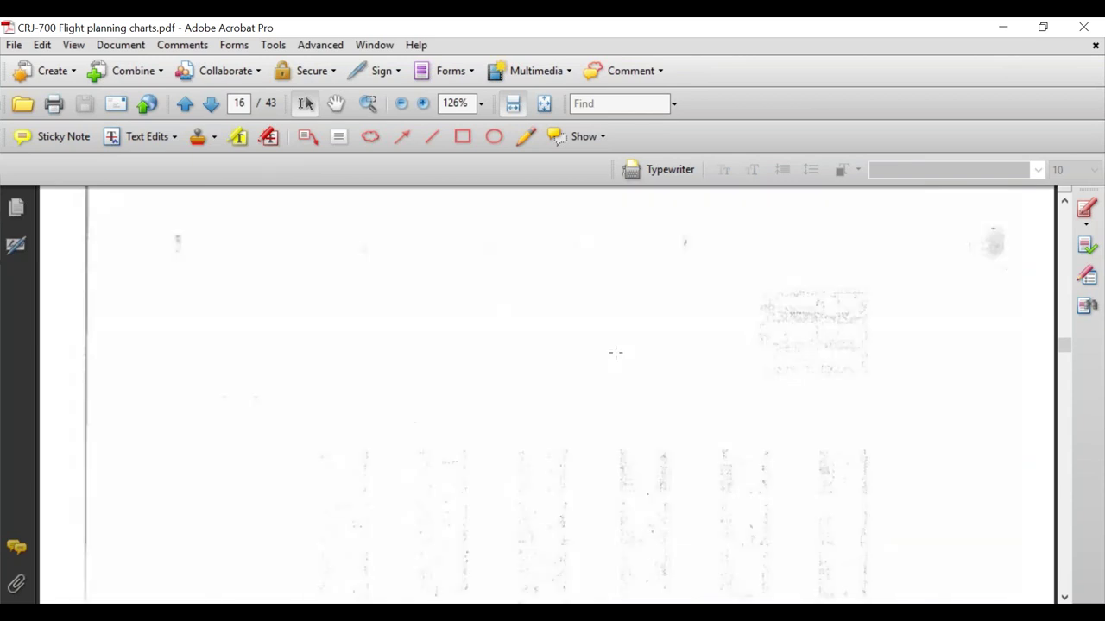
scroll(615, 352, down, 3)
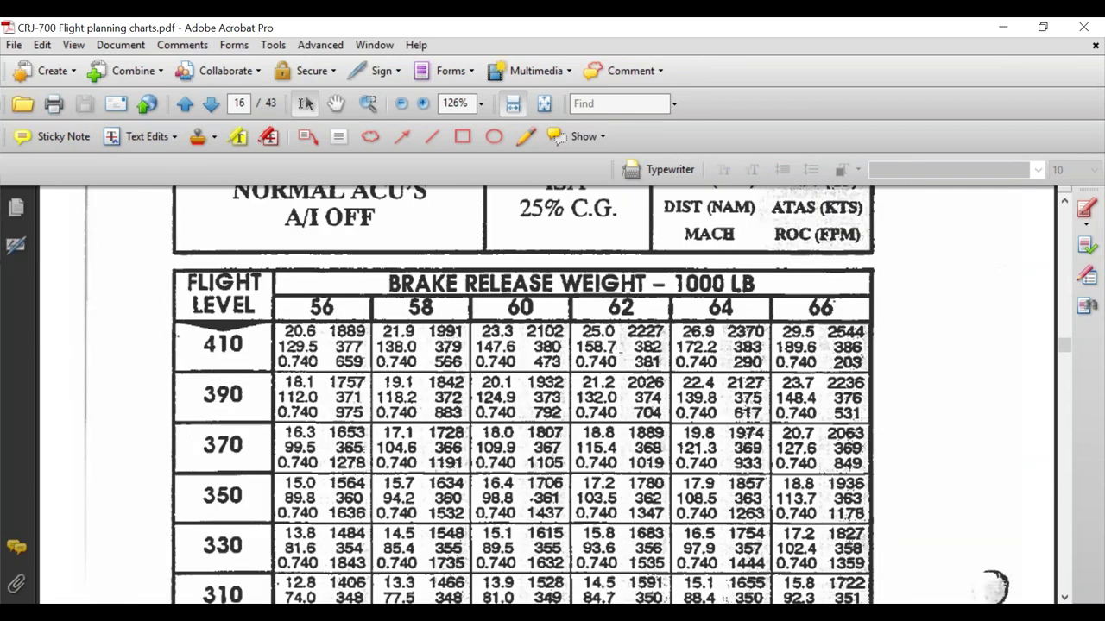
scroll(993, 587, down, 12)
scroll(992, 423, down, 12)
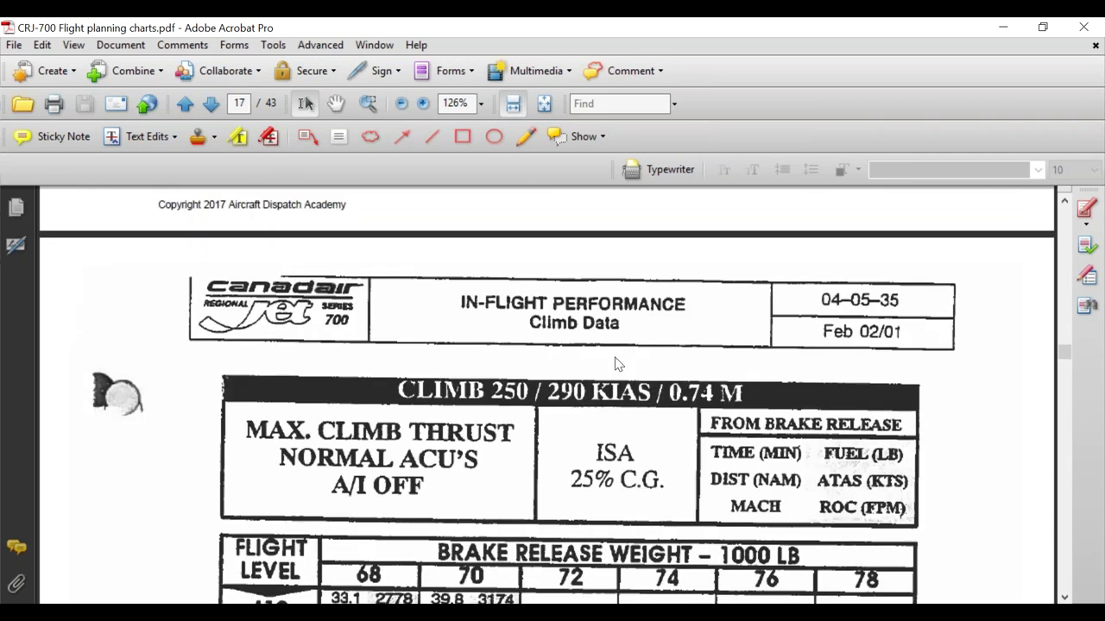
scroll(617, 360, down, 3)
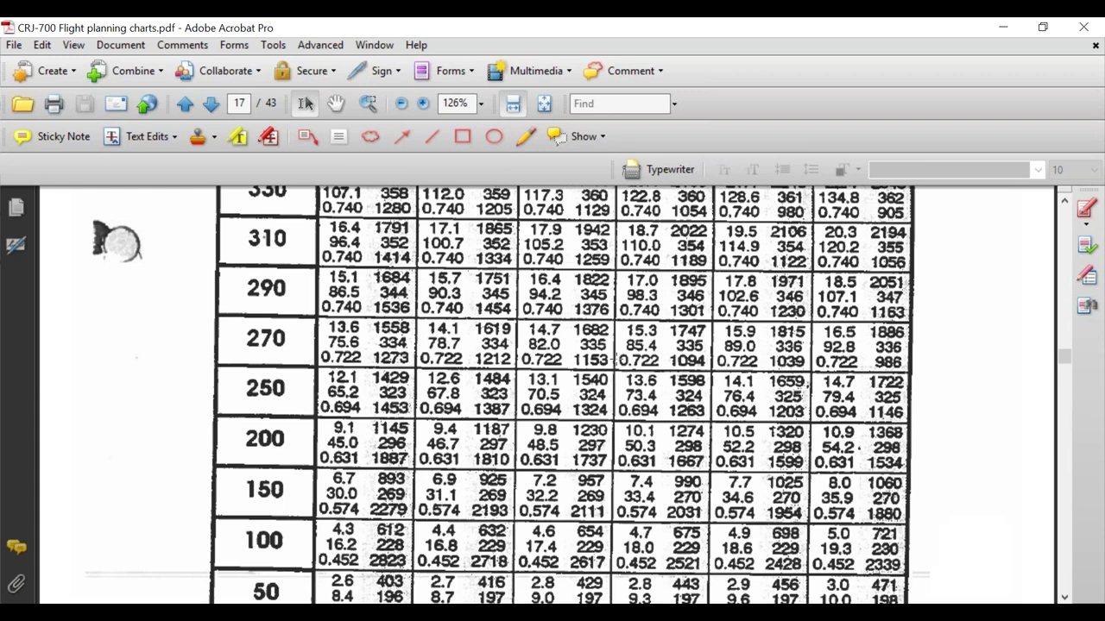
Step: Look through the warmer climb data tables from ISA + 5 C to the ISA + 15 C table for heavier brake release weights
scroll(615, 359, down, 10)
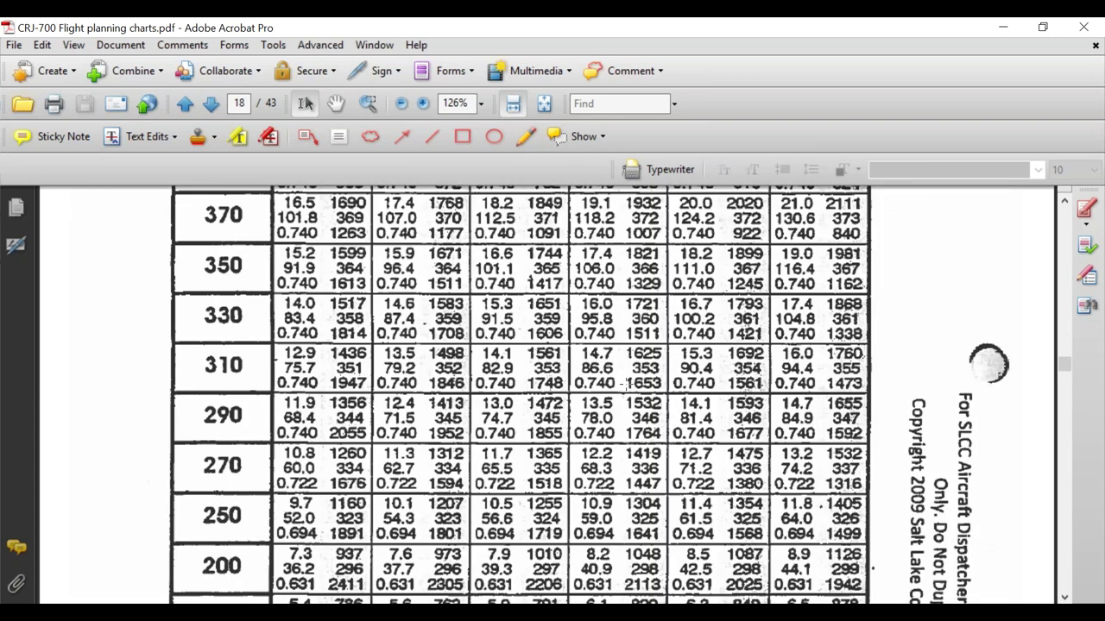
scroll(518, 394, down, 3)
scroll(630, 383, down, 6)
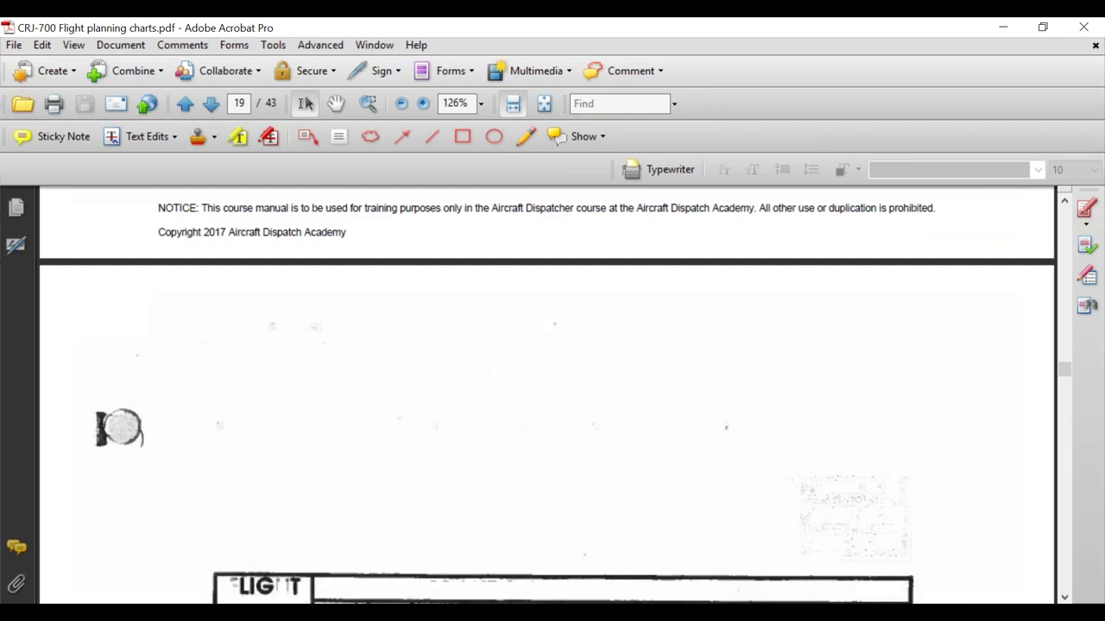
scroll(630, 383, down, 3)
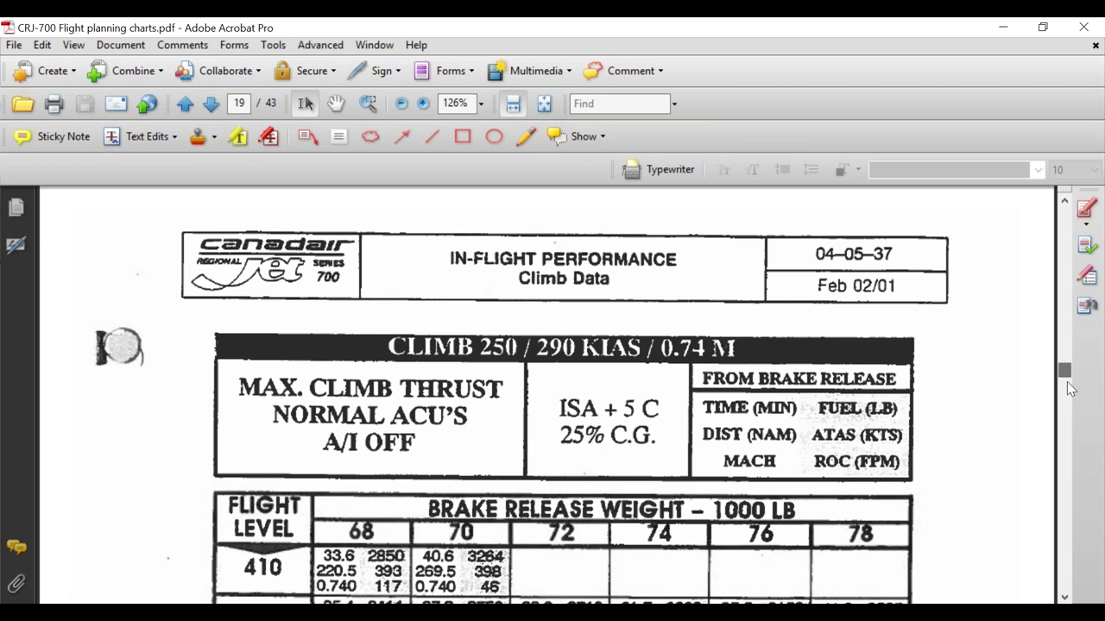
drag(1067, 384, 1065, 410)
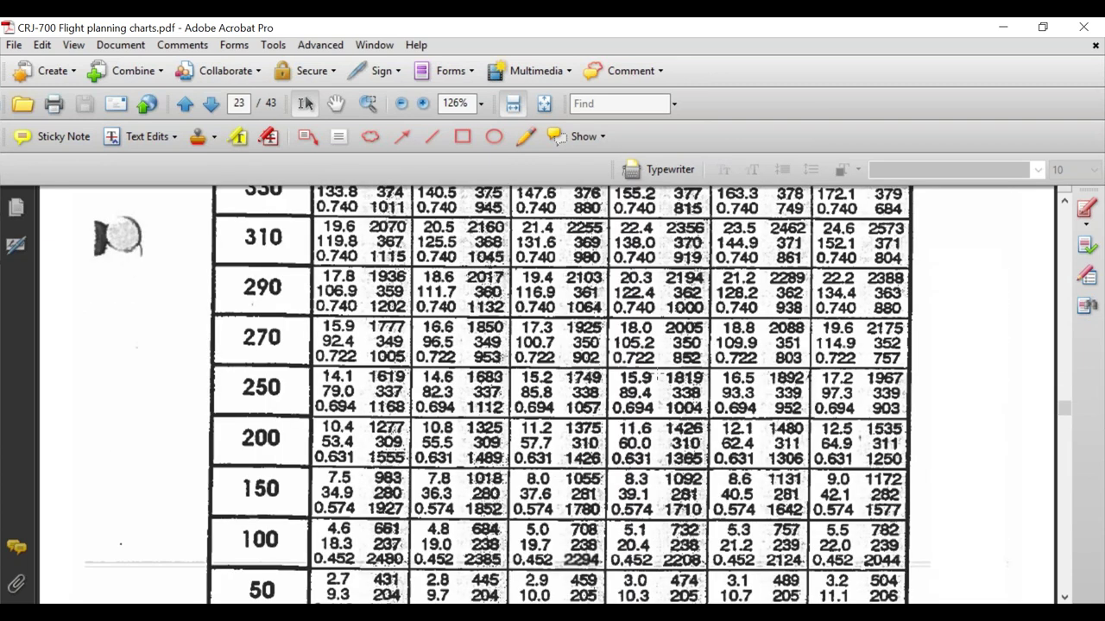
scroll(508, 395, up, 1)
scroll(656, 373, up, 10)
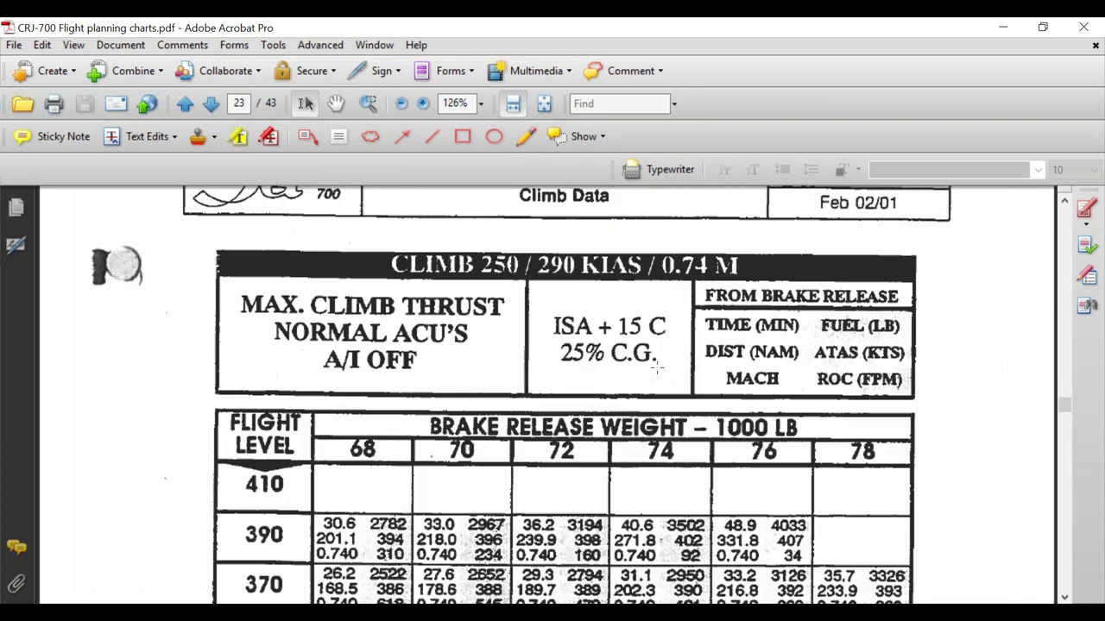
scroll(656, 368, down, 1)
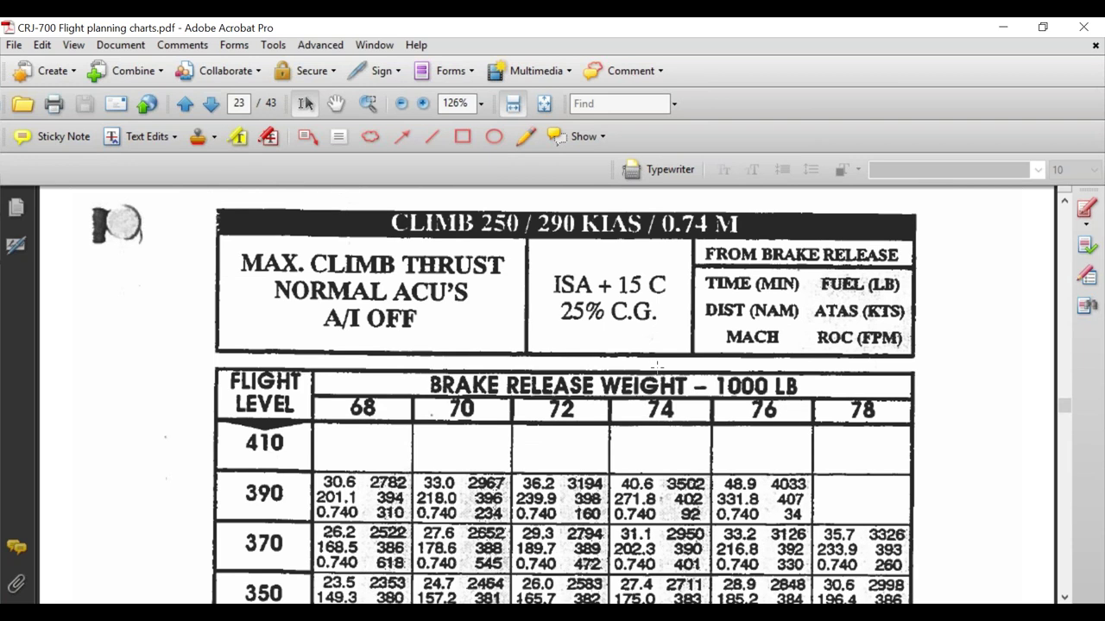
Step: Examine the ISA + 20 C climb tables, ending at the flight level 310 row for brake release weights of 68 to 78 thousand pounds
scroll(655, 366, down, 12)
scroll(658, 359, down, 9)
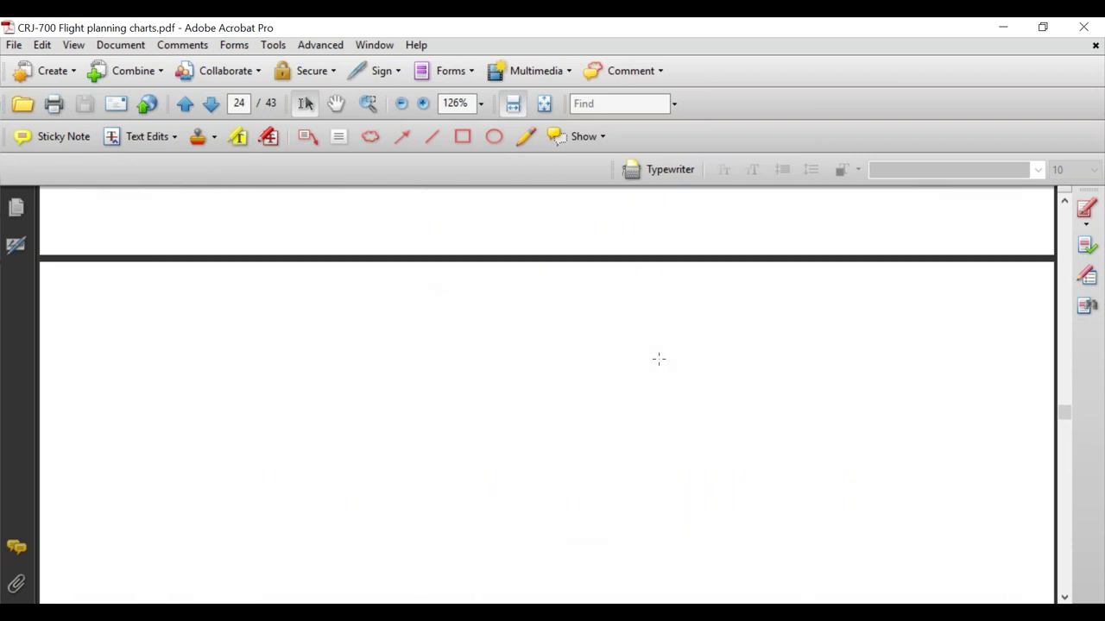
scroll(986, 424, down, 5)
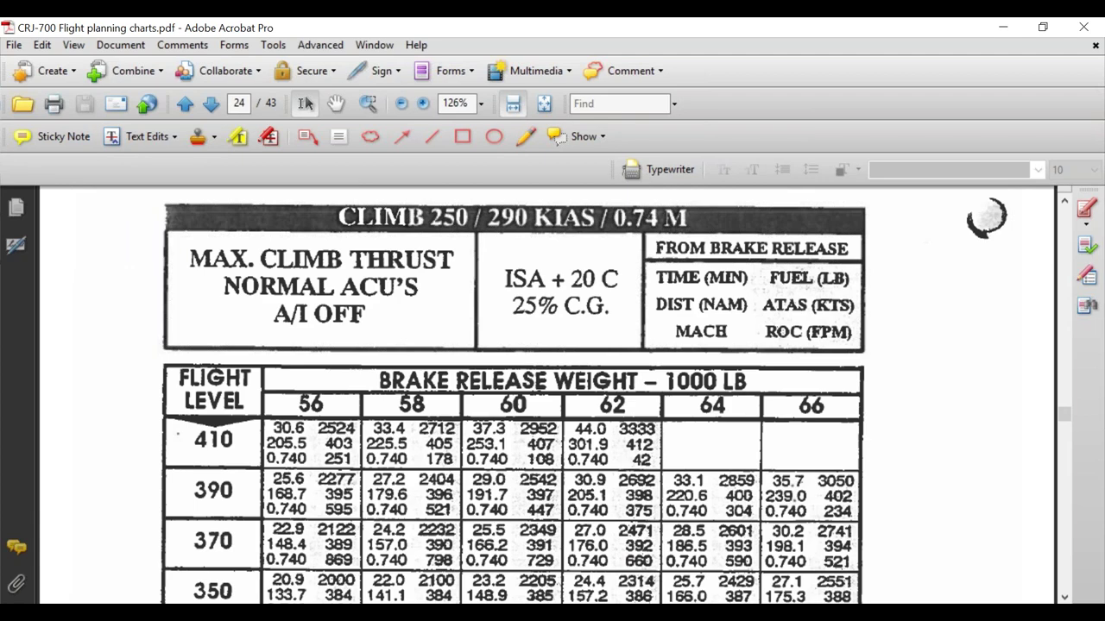
scroll(986, 217, down, 1)
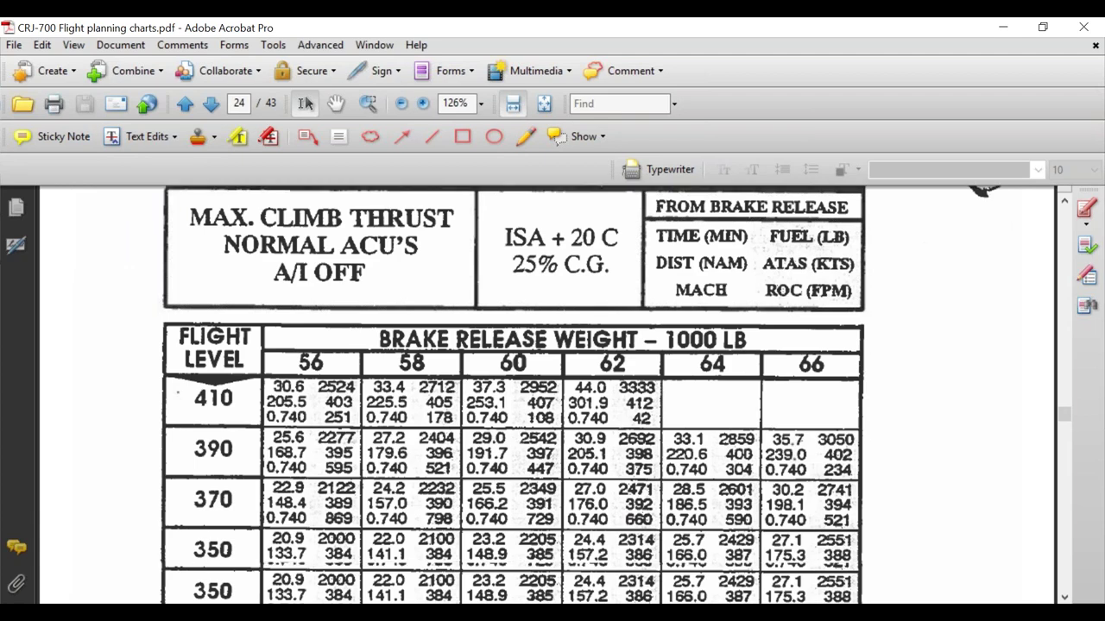
scroll(986, 436, down, 5)
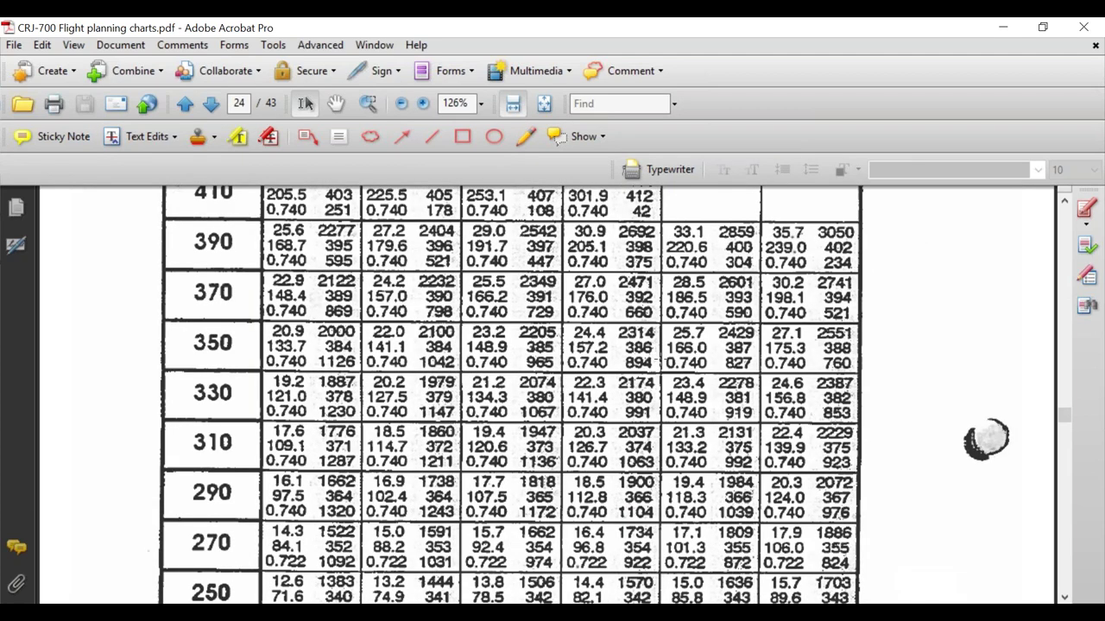
scroll(987, 440, down, 20)
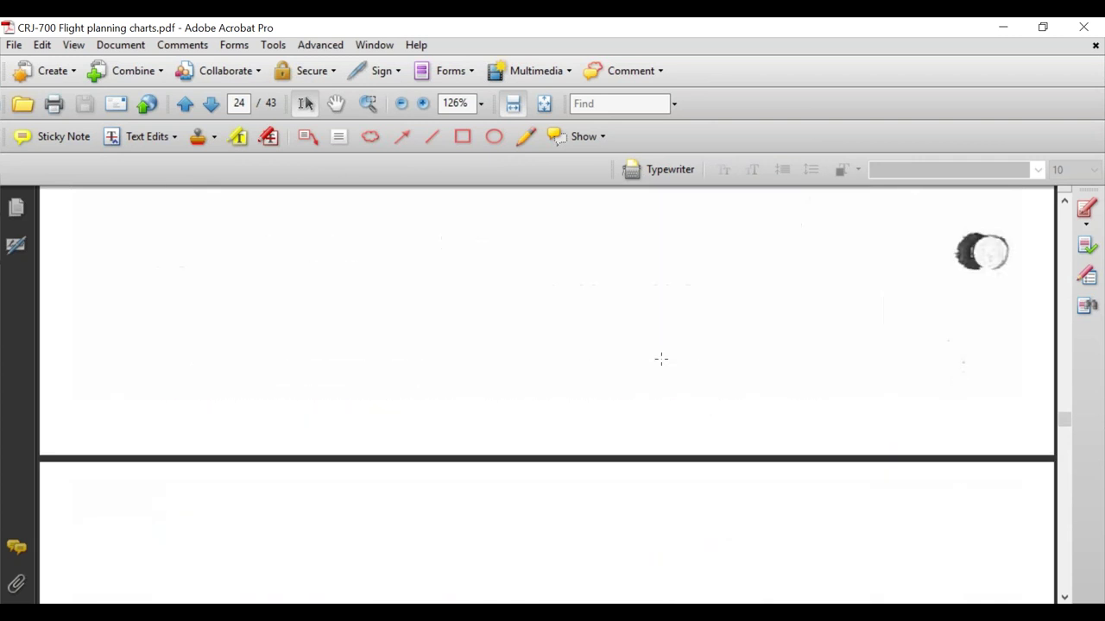
scroll(982, 252, down, 15)
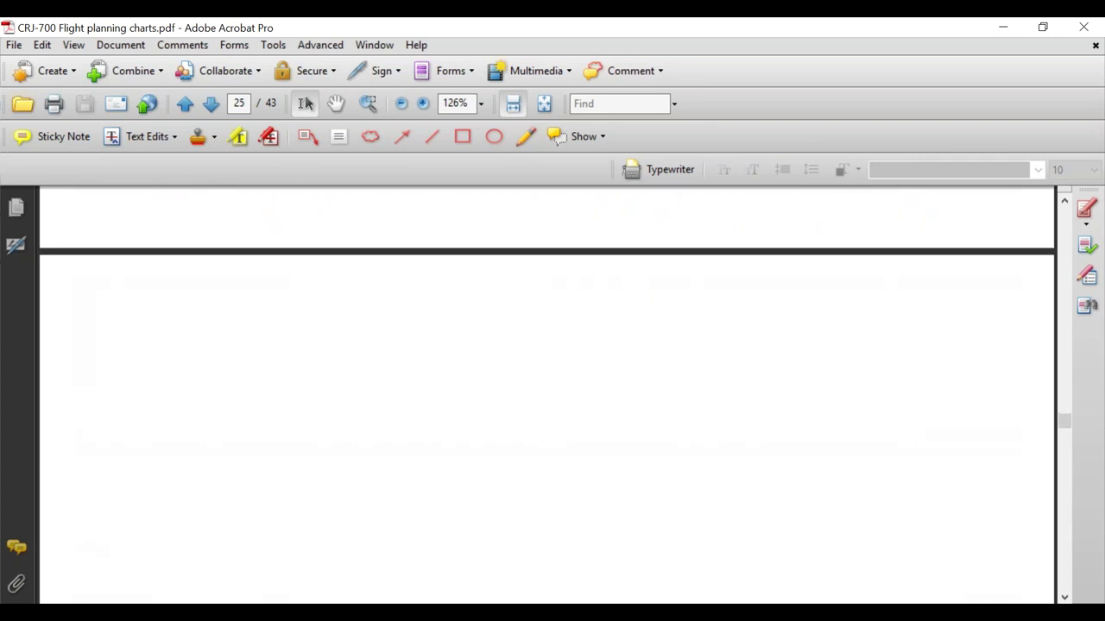
scroll(546, 397, down, 1)
scroll(547, 397, down, 4)
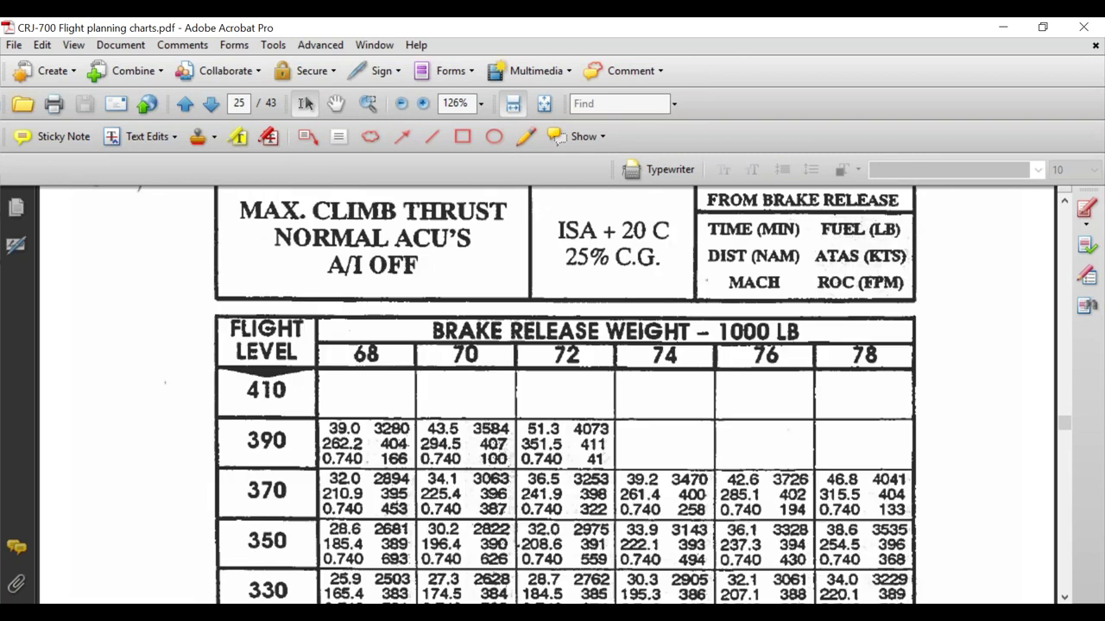
scroll(98, 586, down, 1)
scroll(564, 395, down, 3)
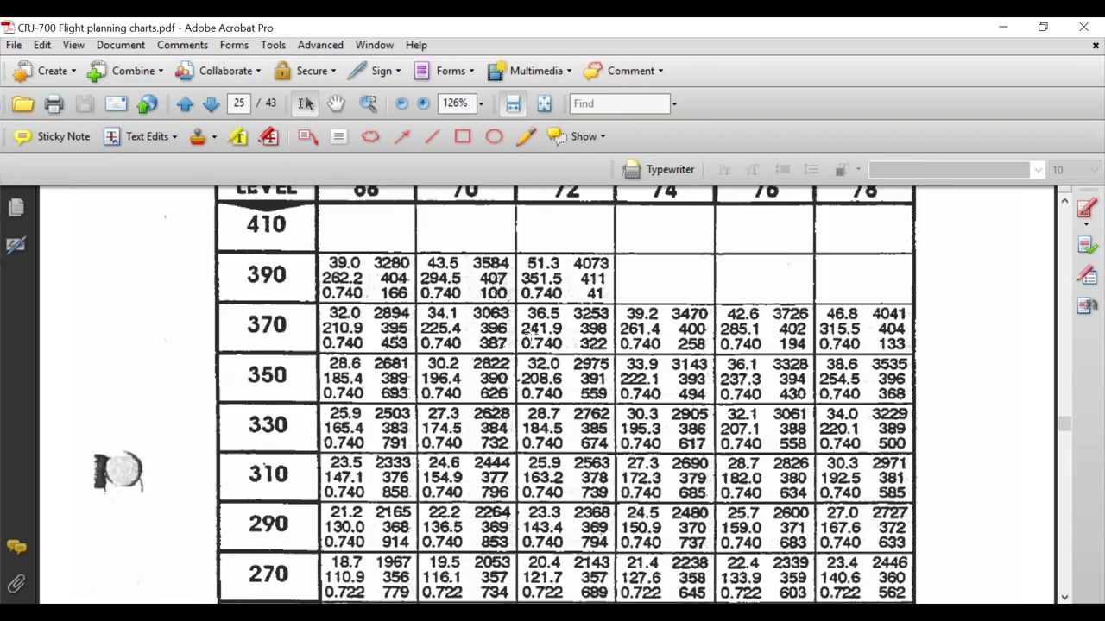
Step: Examine the ISA + 20 C climb table's flight level 310 values for the 70 and 72 thousand pound columns and its value legend
scroll(565, 394, up, 1)
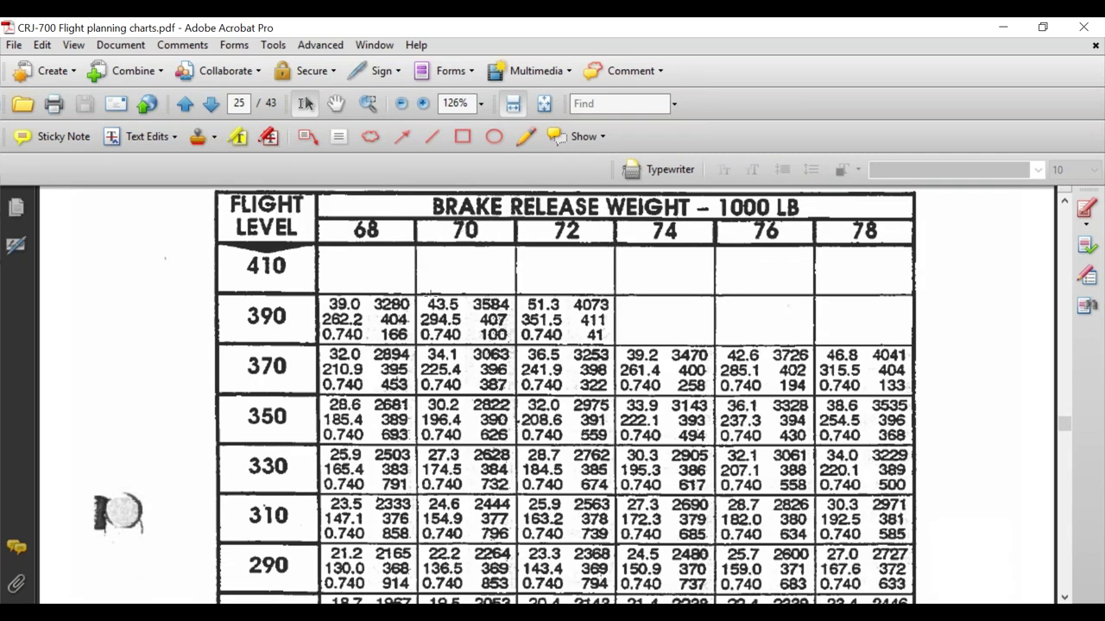
scroll(565, 394, down, 1)
scroll(566, 394, down, 3)
scroll(565, 395, down, 2)
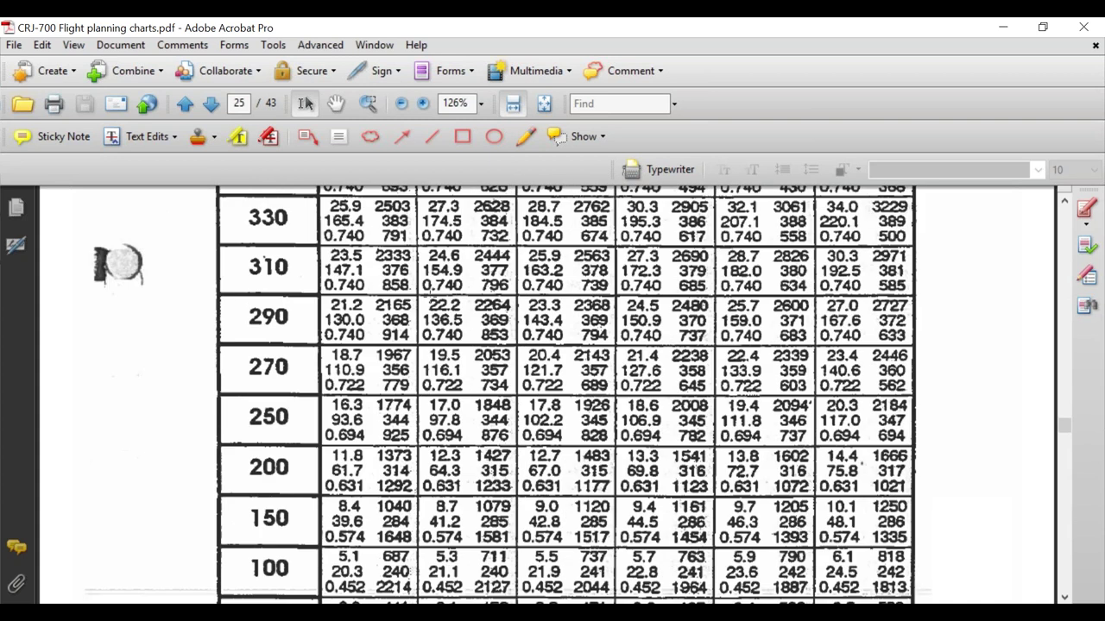
scroll(565, 394, up, 1)
scroll(565, 395, up, 4)
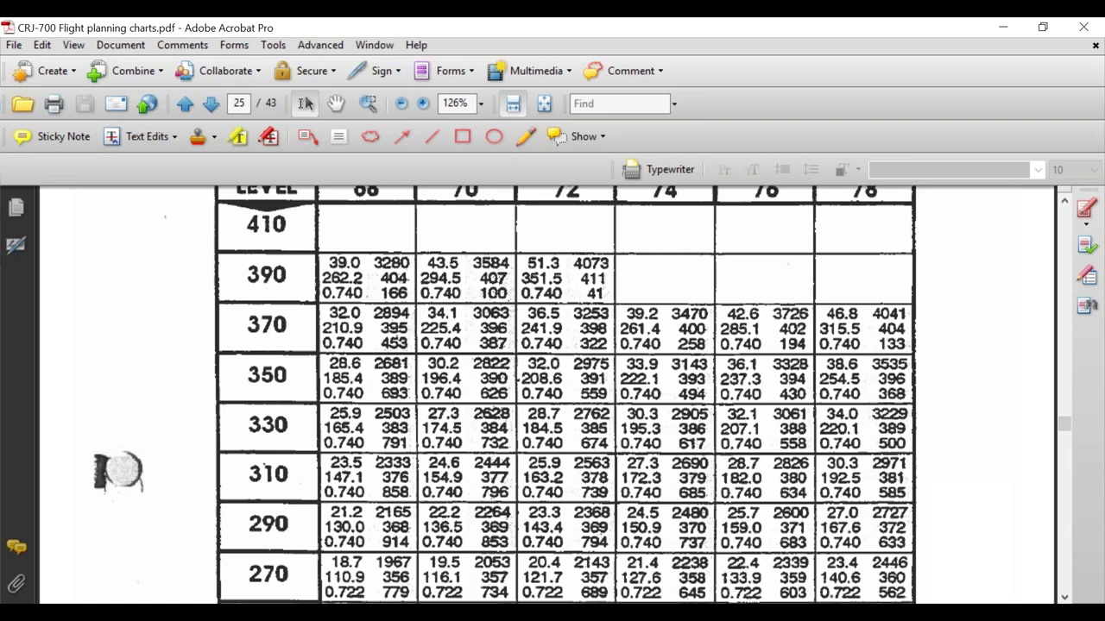
scroll(566, 394, up, 1)
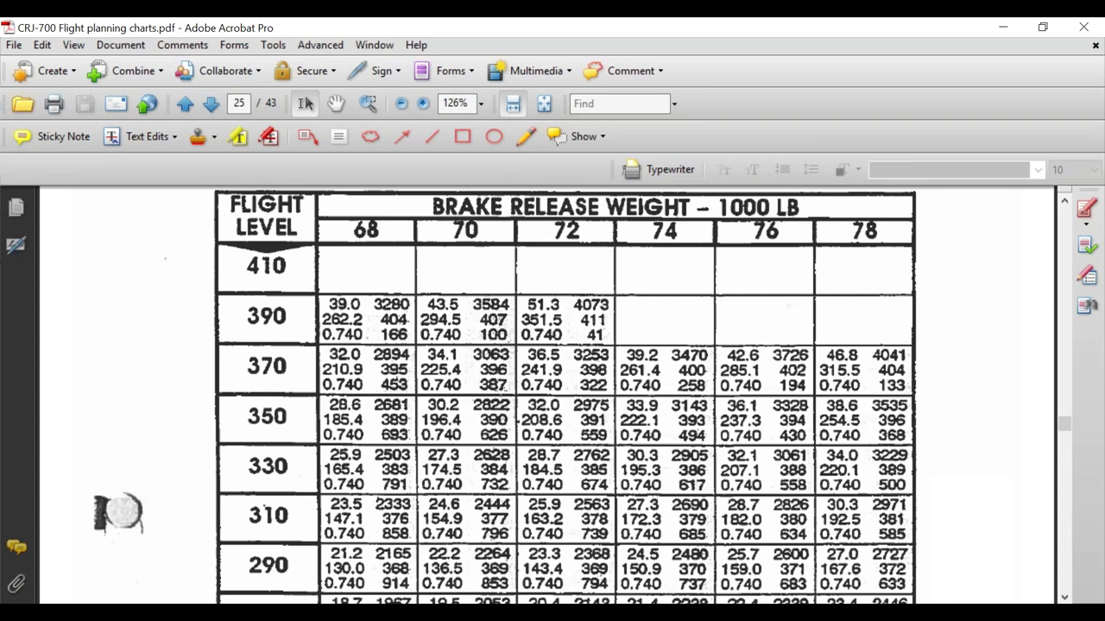
scroll(565, 394, up, 4)
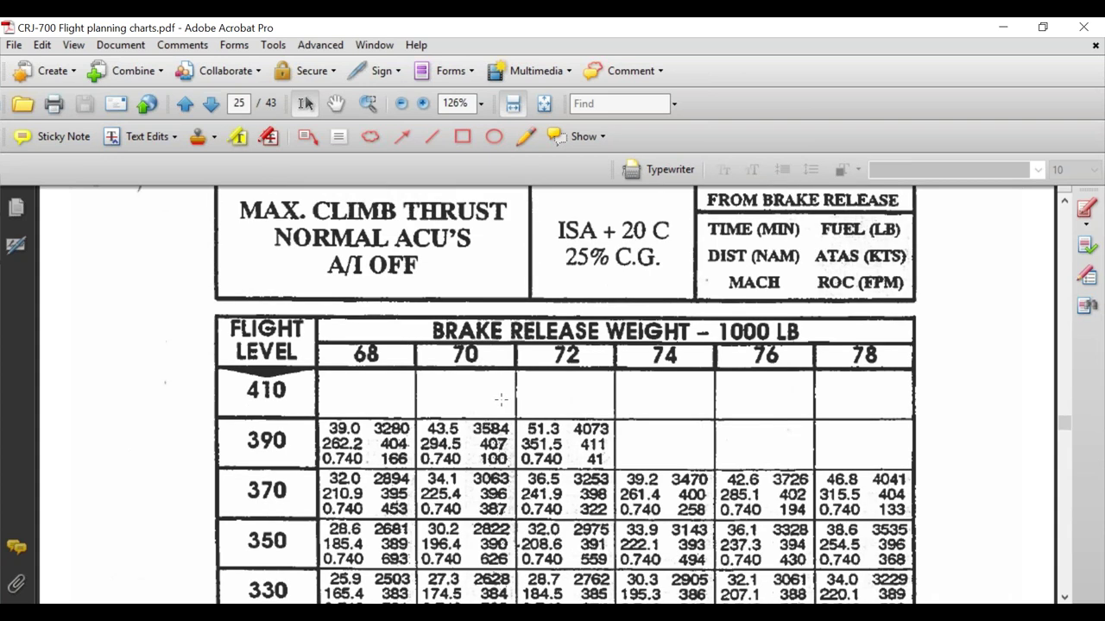
scroll(565, 395, down, 4)
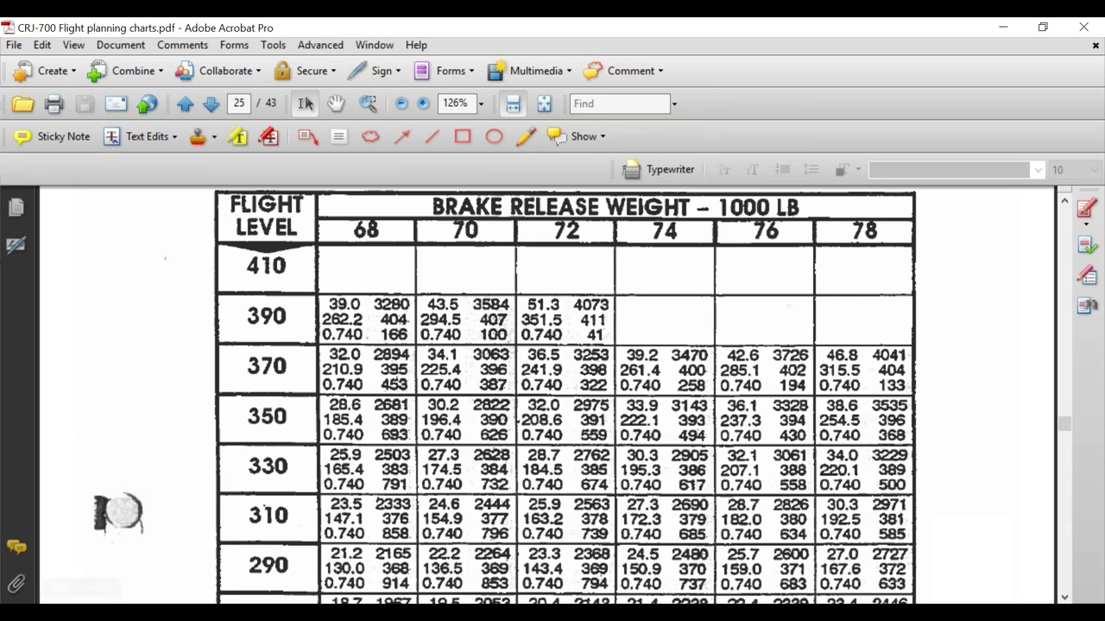
Step: In the IFR Flight Plan Packet, enter segment distance 151 and segment time 24 for the KSLC to TOC row
click(313, 613)
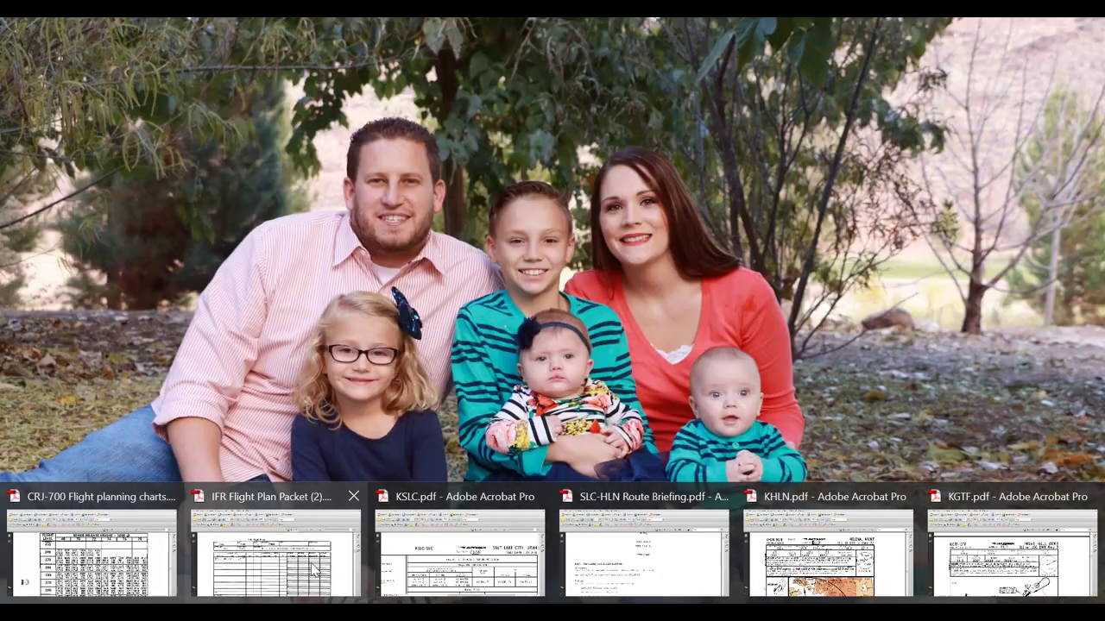
click(311, 566)
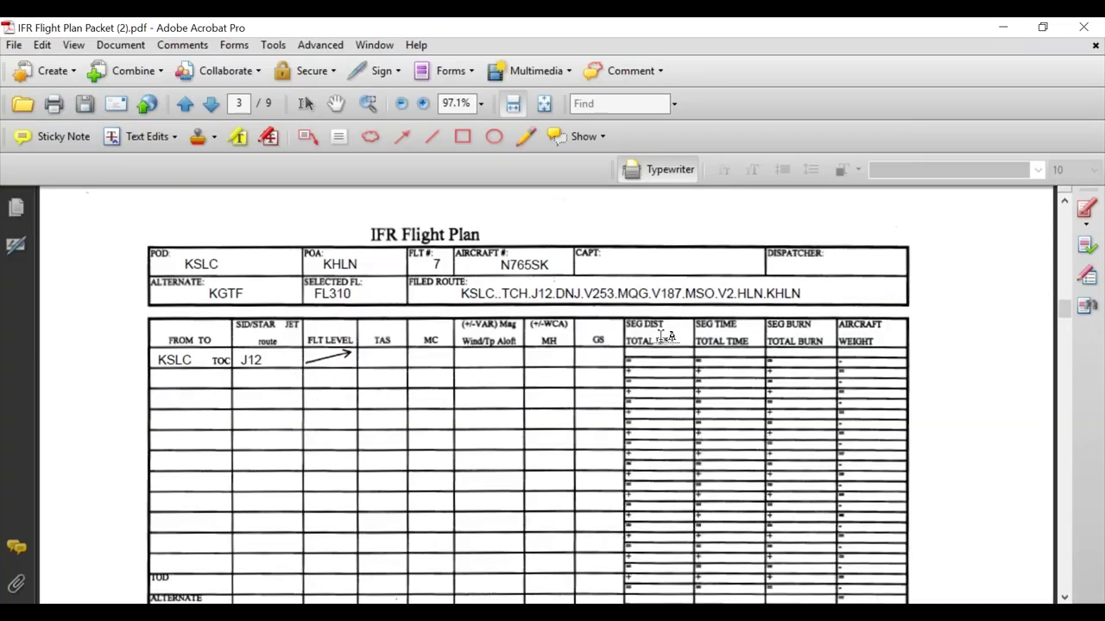
click(634, 354)
text(151)
key(Tab)
text(24)
key(Tab)
Step: Look up the climb fuel in the CRJ-700 charts and enter 2389 as the KSLC to TOC segment burn
click(552, 603)
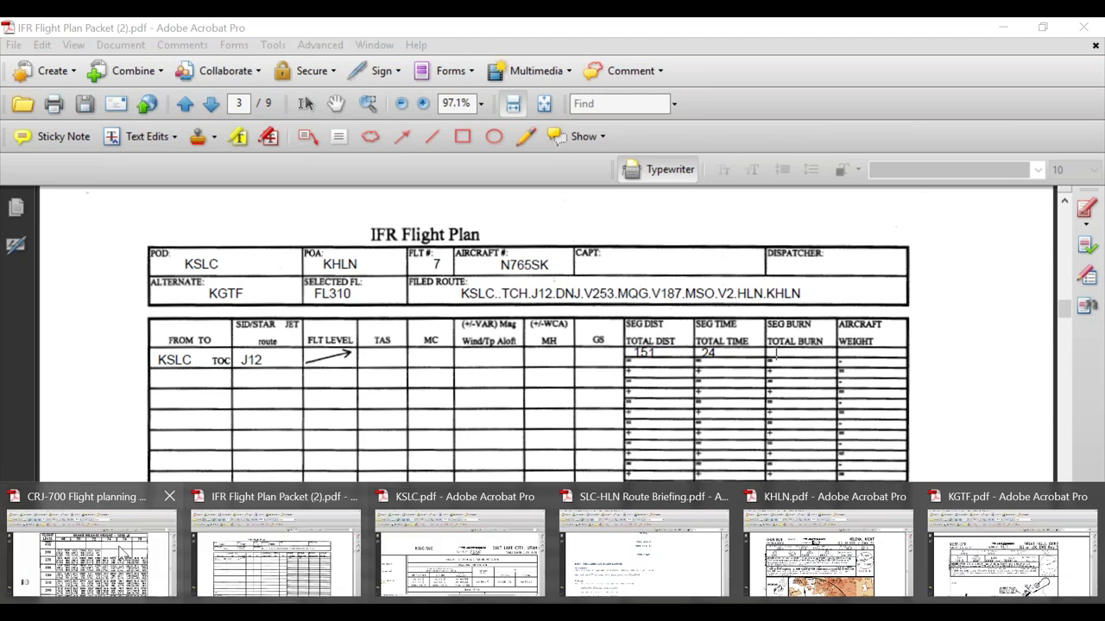
click(123, 552)
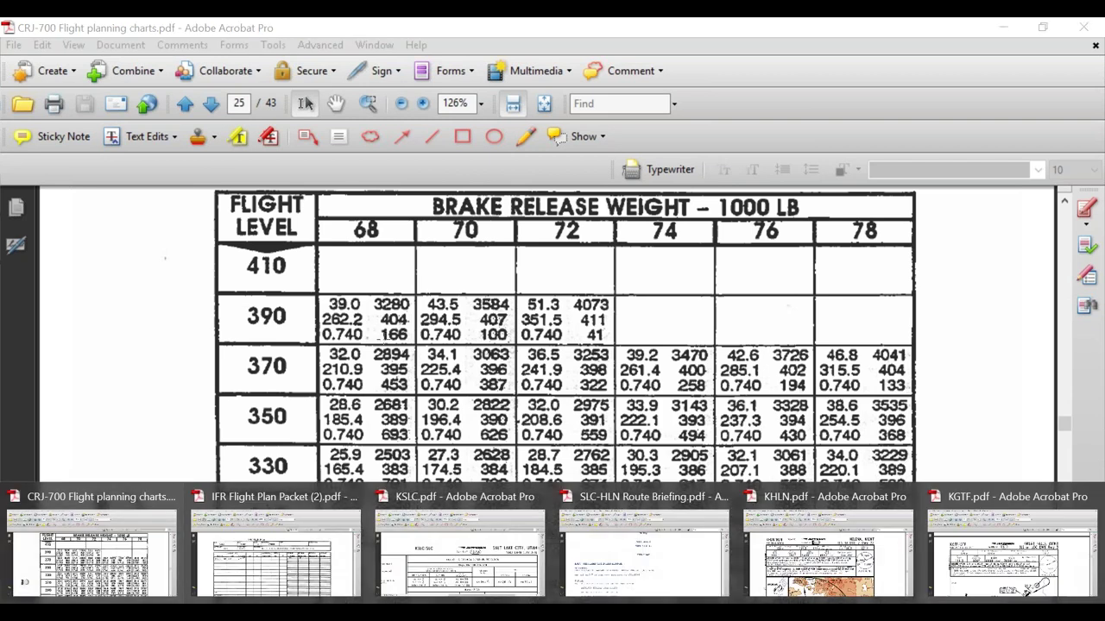
click(382, 335)
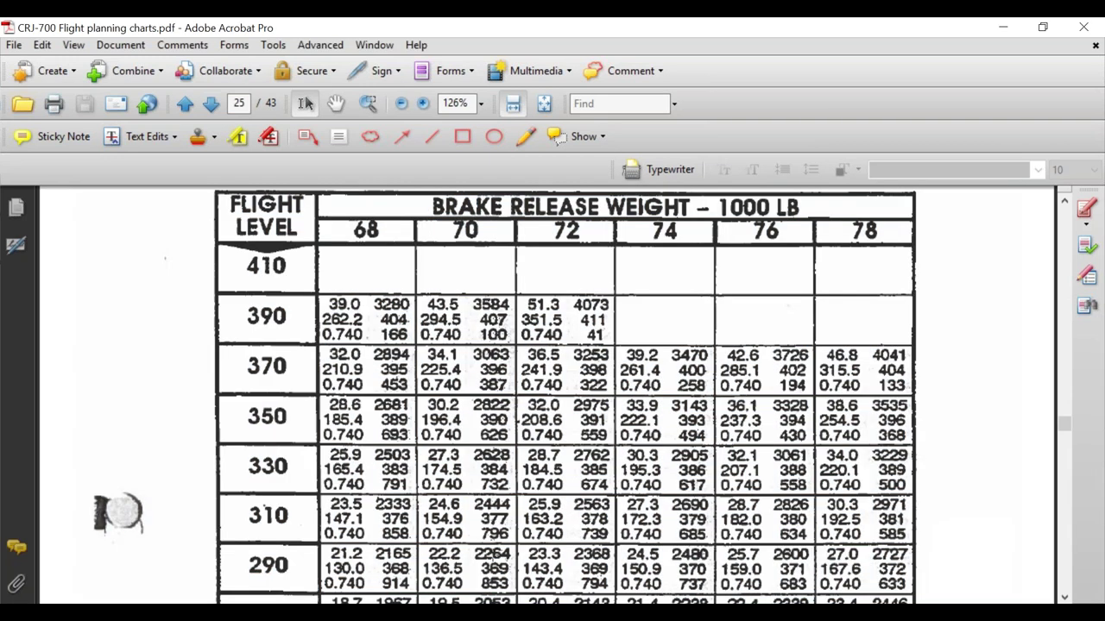
click(301, 608)
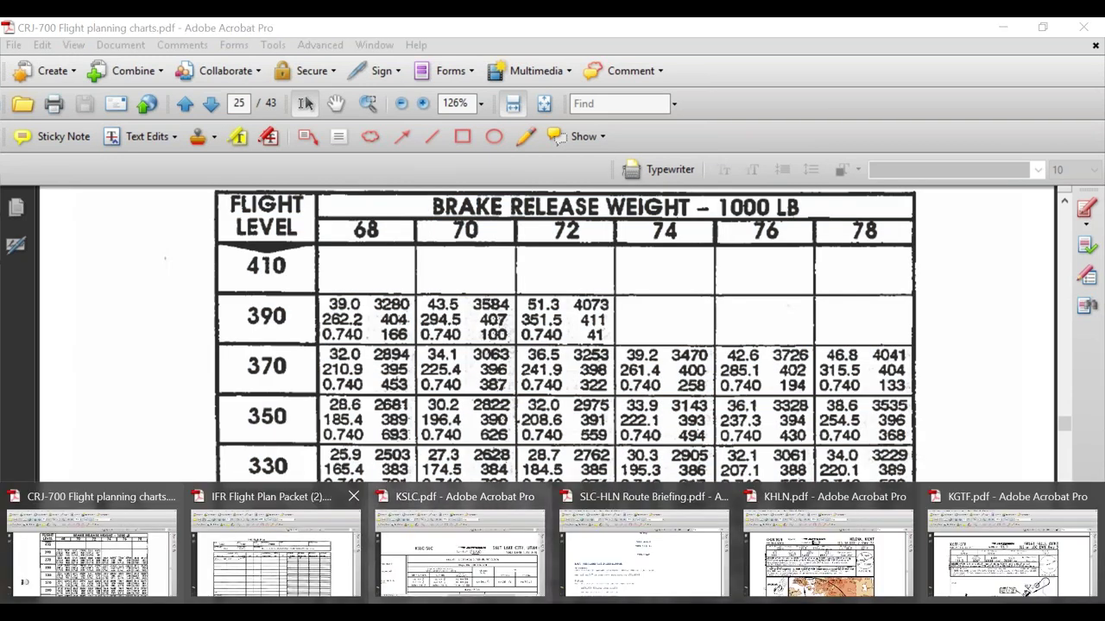
click(300, 572)
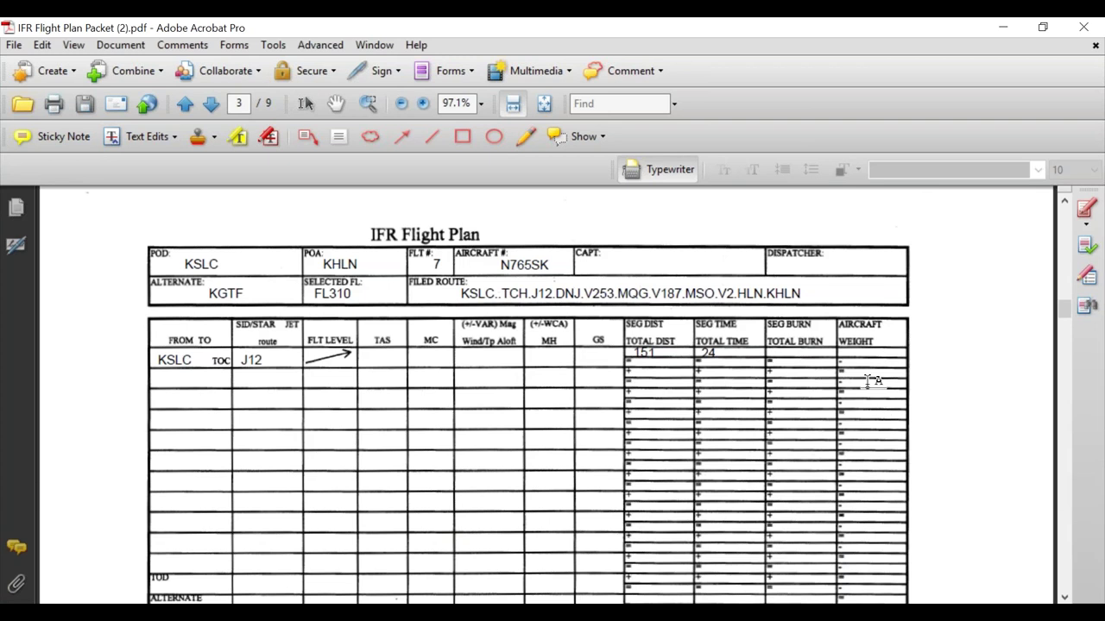
text(2389)
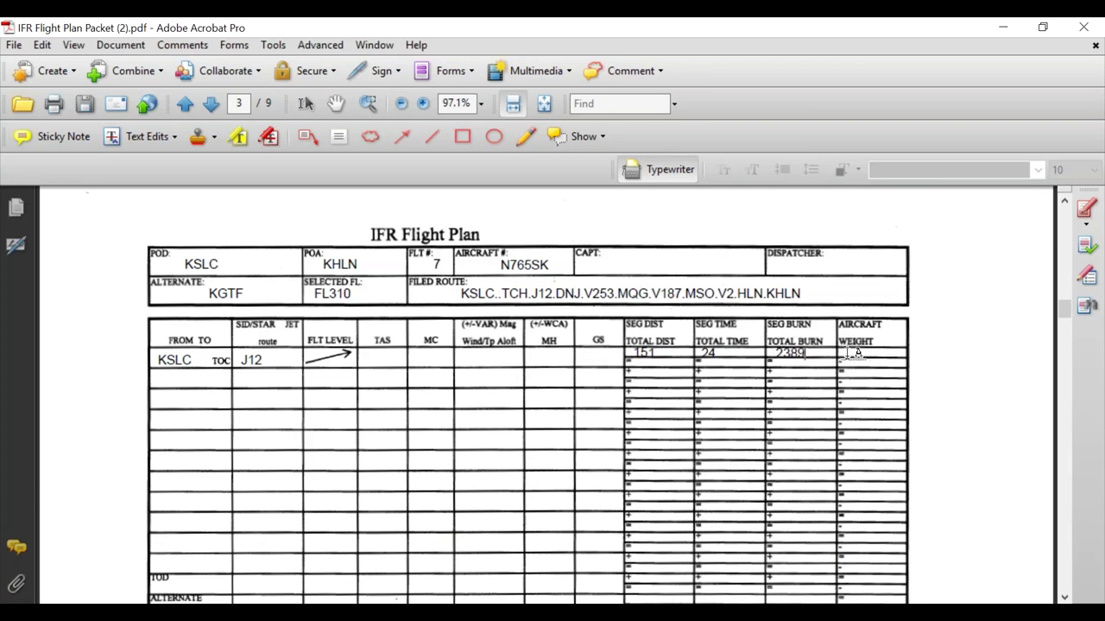
Step: Enter aircraft weight 68,474 and TAS 377 in the KSLC to TOC row
click(873, 359)
text(68,474)
click(369, 357)
text(377)
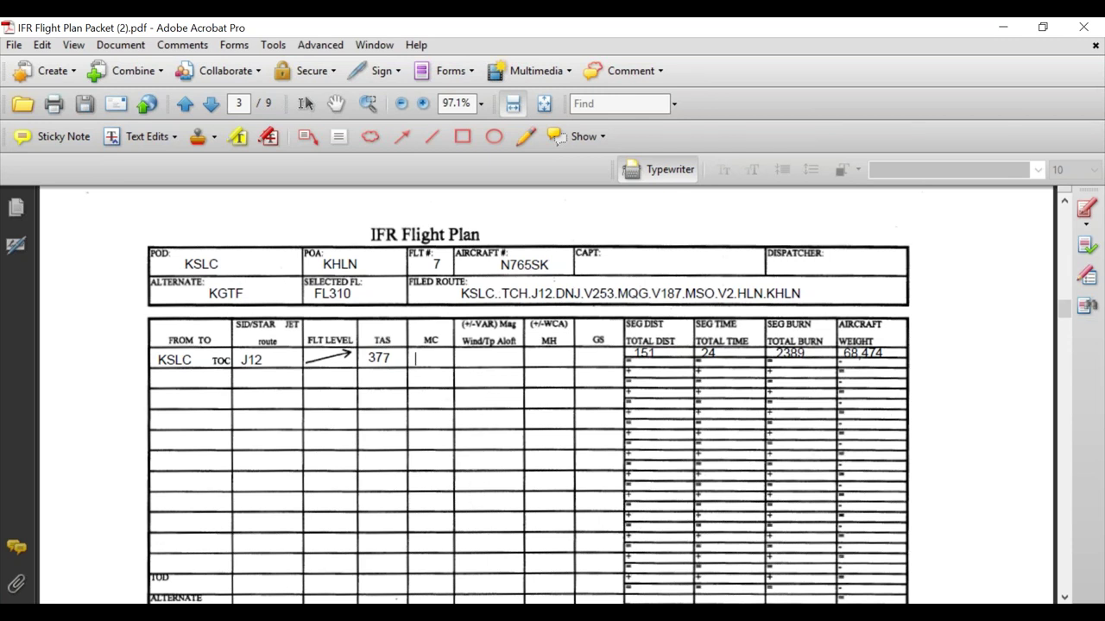
Step: Switch to SkyVector and check the magnetic course of J12 leaving the Wasatch VOR on the high-altitude chart
key(alt+Tab)
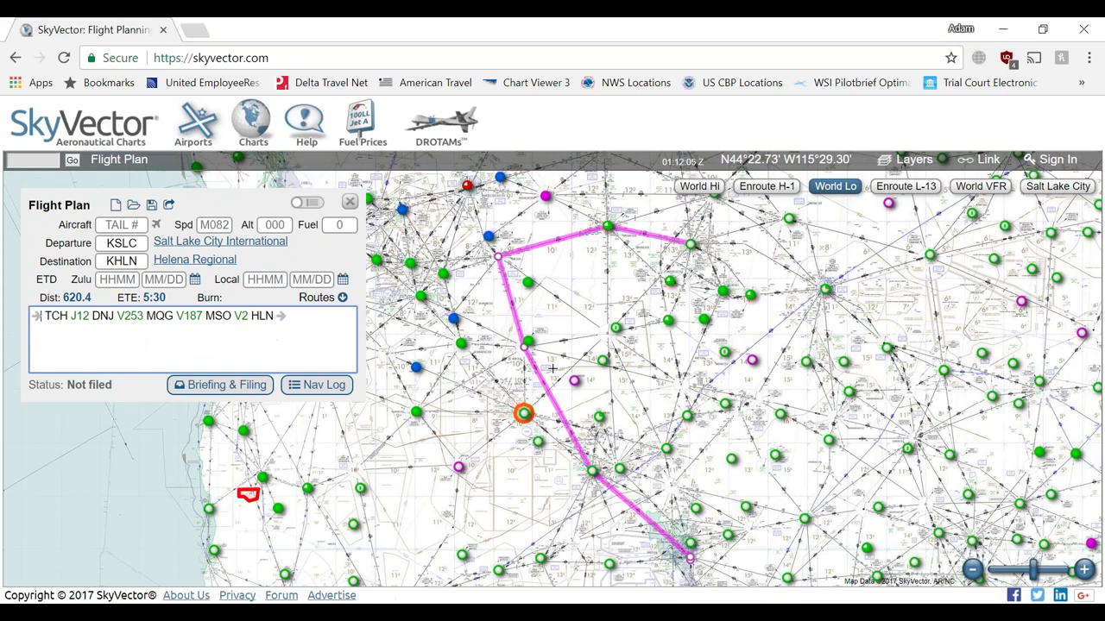
drag(684, 412, 690, 298)
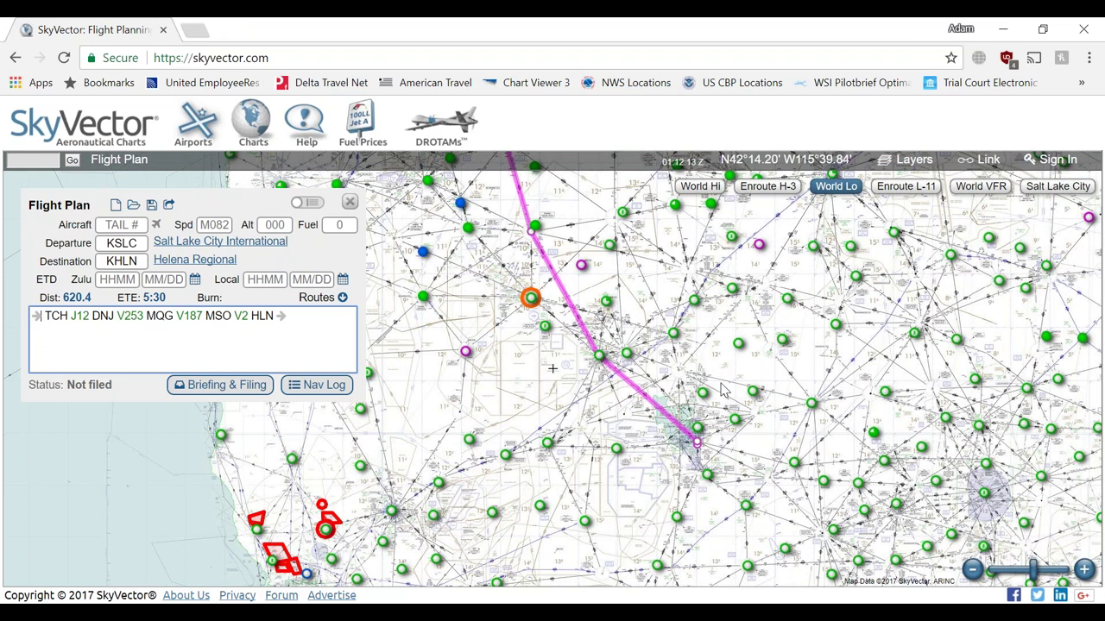
mouse_move(709, 398)
scroll(706, 417, up, 2)
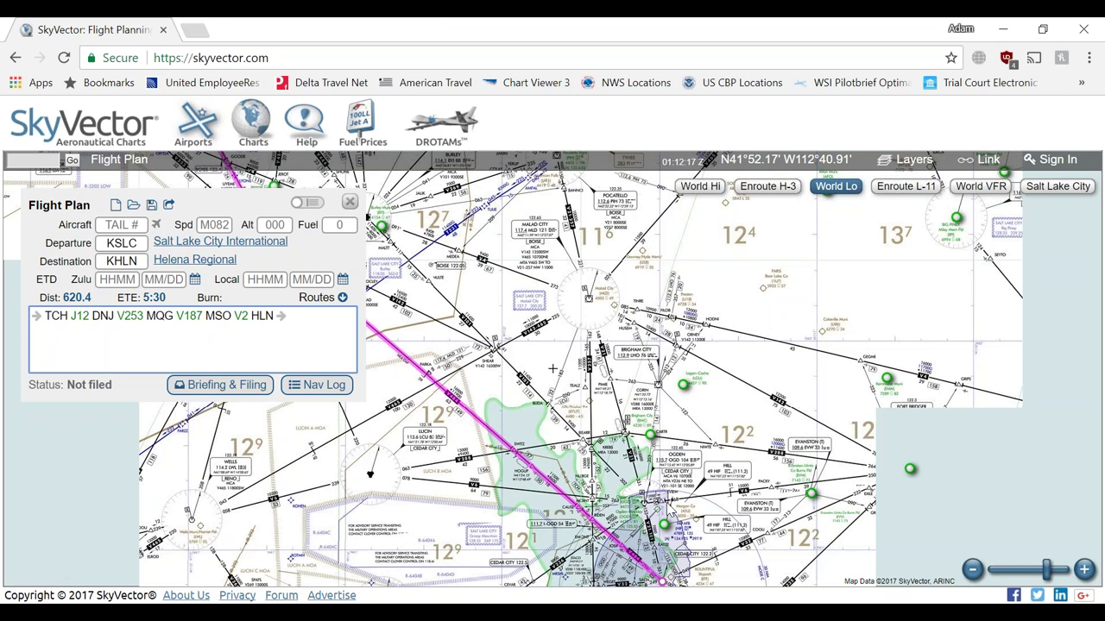
drag(566, 525, 656, 423)
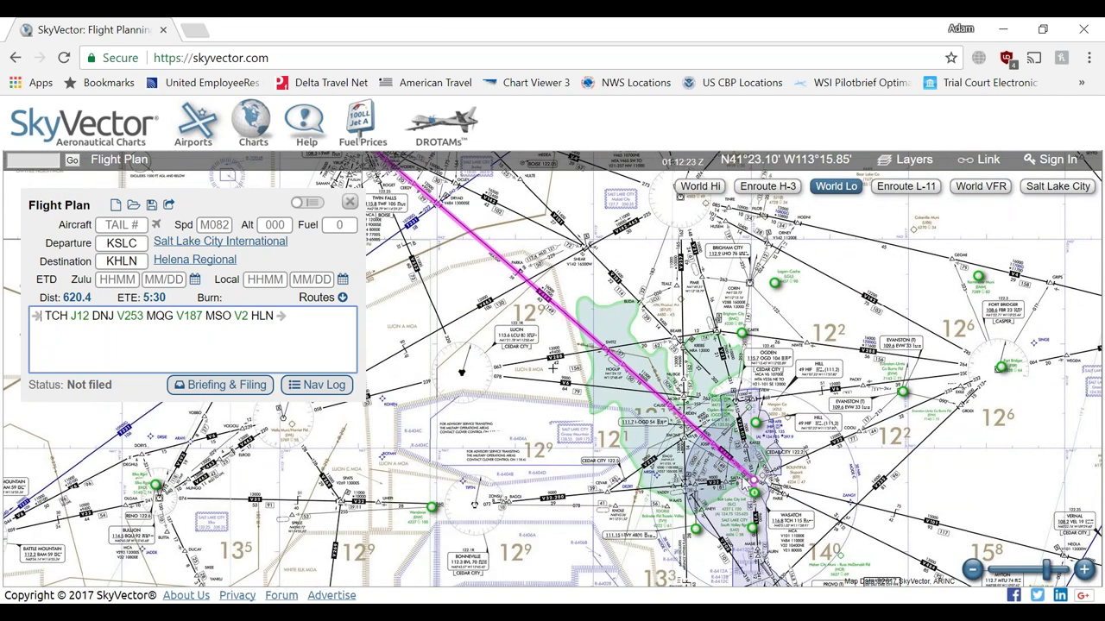
scroll(744, 470, up, 1)
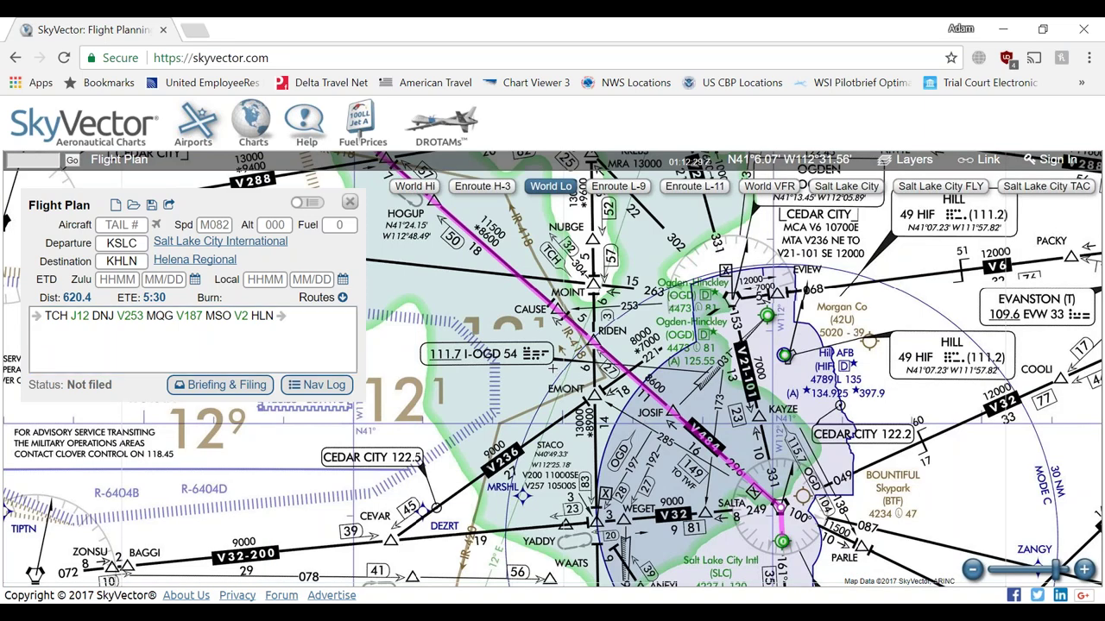
scroll(648, 382, up, 1)
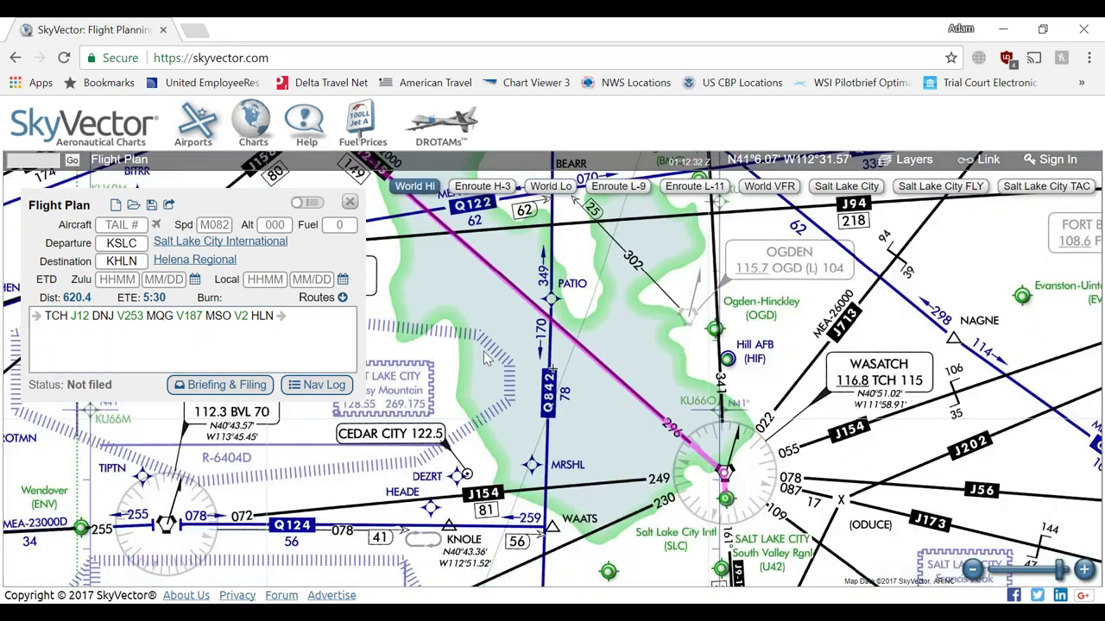
drag(528, 397, 611, 474)
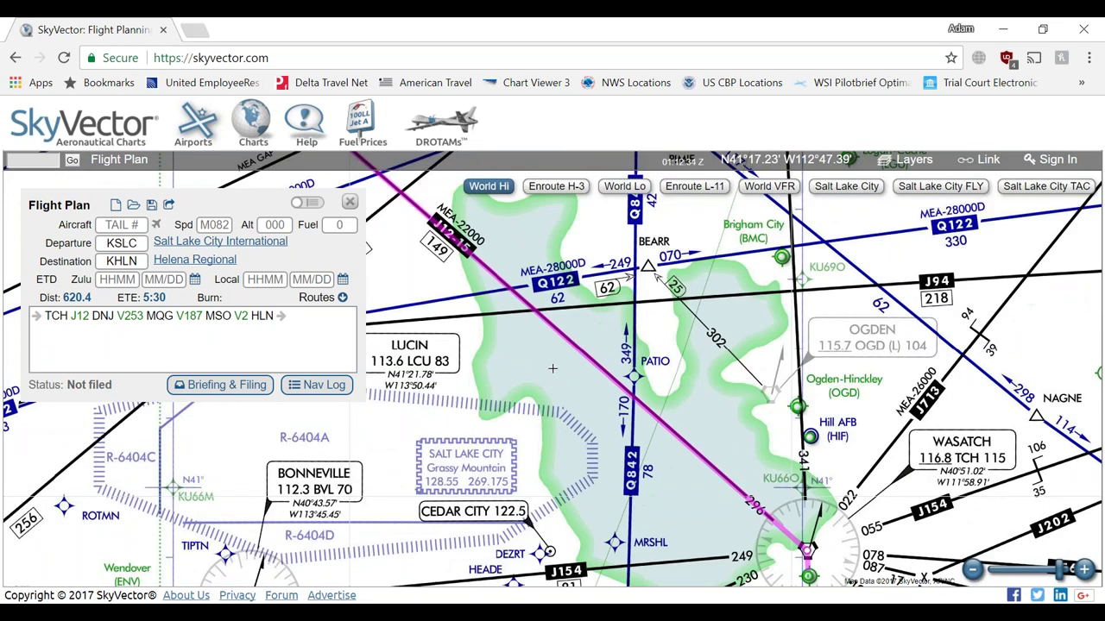
Step: Back in the IFR Flight Plan Packet, complete the KSLC to TOC row with MC 296, ISA+20, MH 296 and GS 377
mouse_move(552, 612)
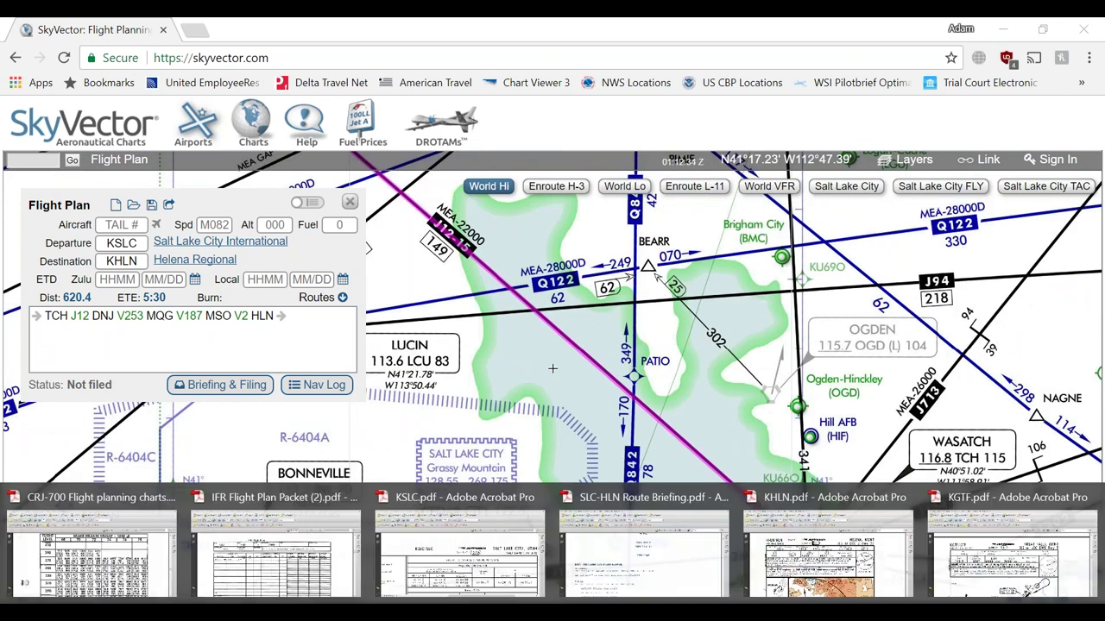
click(300, 574)
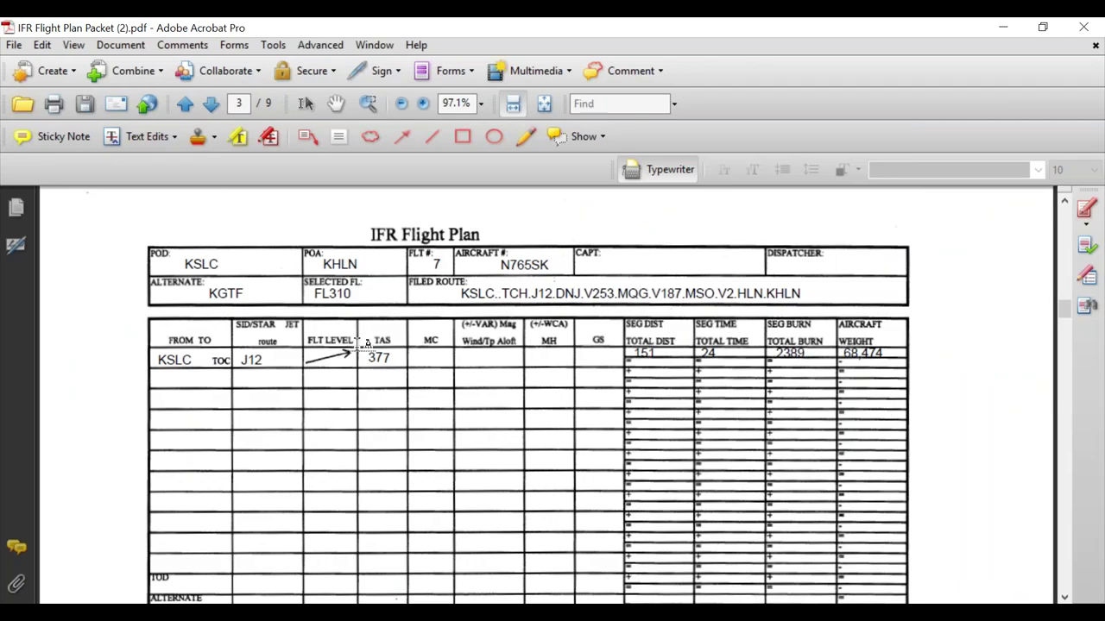
text(296      ISA+20      )
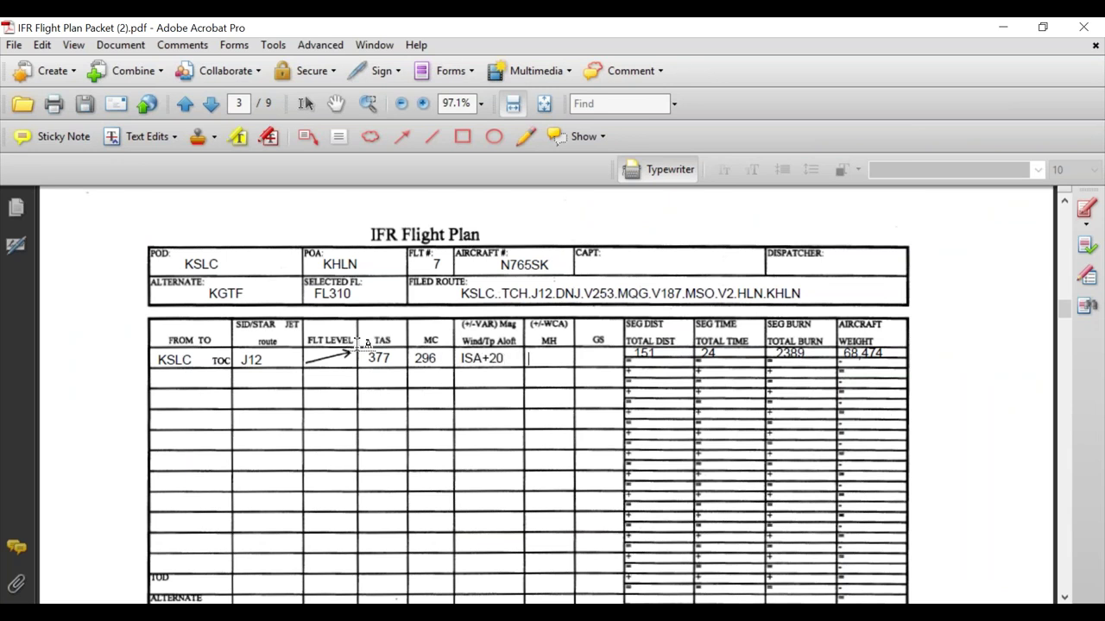
text(296       377)
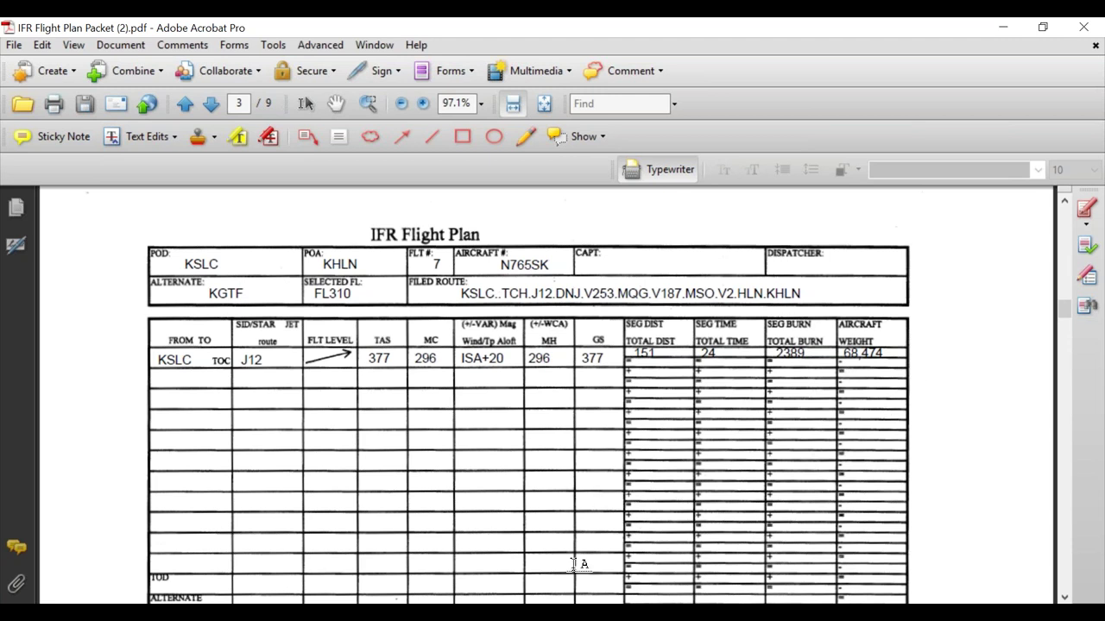
Step: Recheck the CRJ-700 climb table, then enter 66,085 as the aircraft weight below 68,474 in the flight plan
click(553, 613)
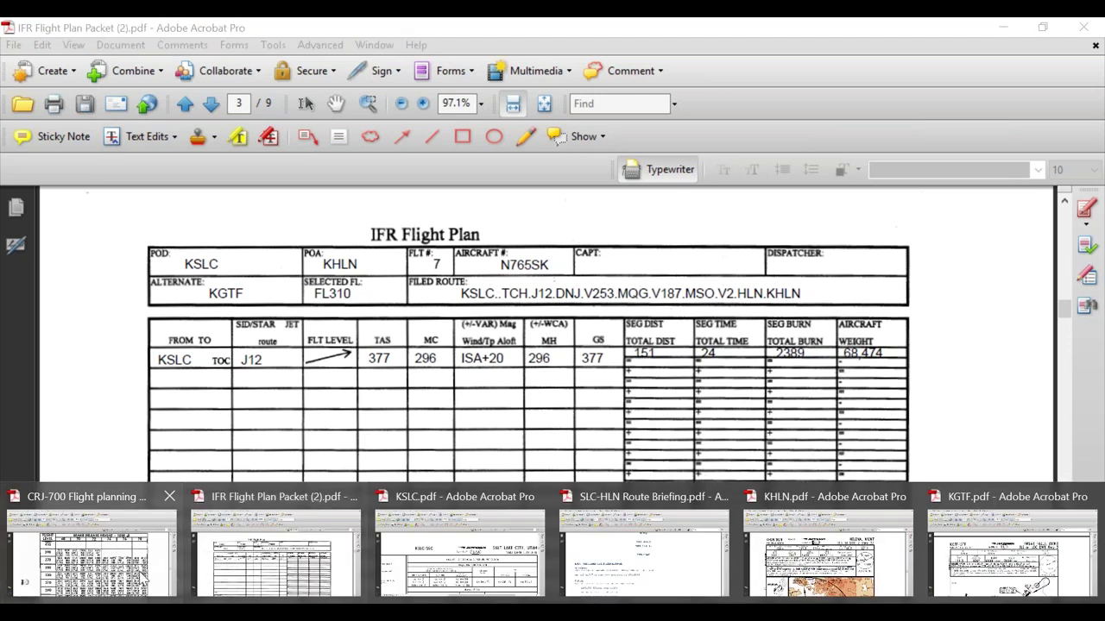
click(142, 580)
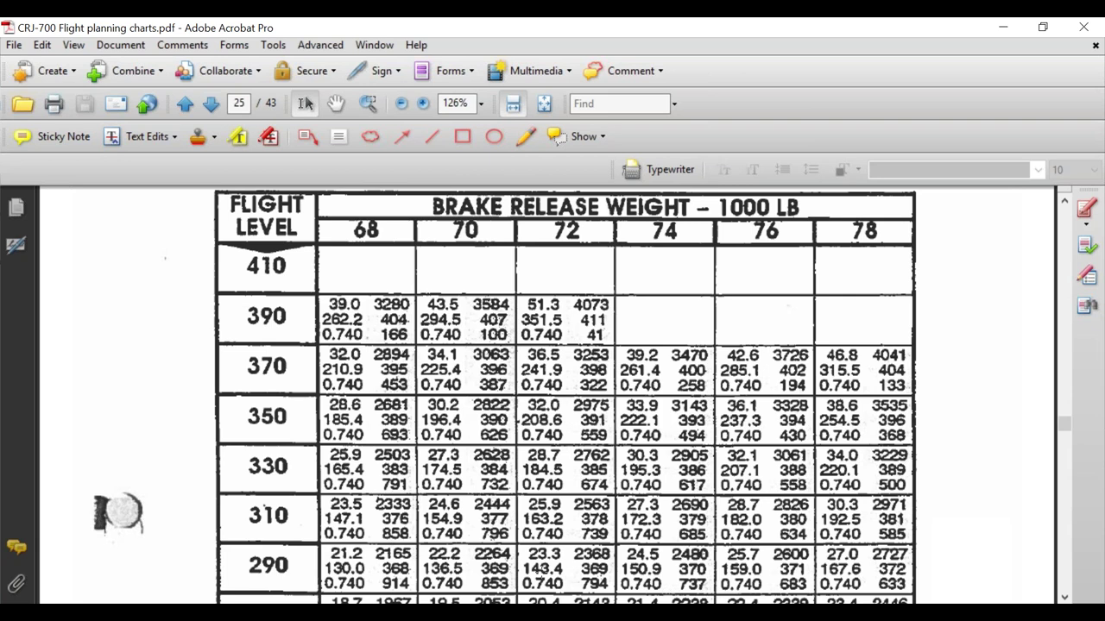
click(273, 613)
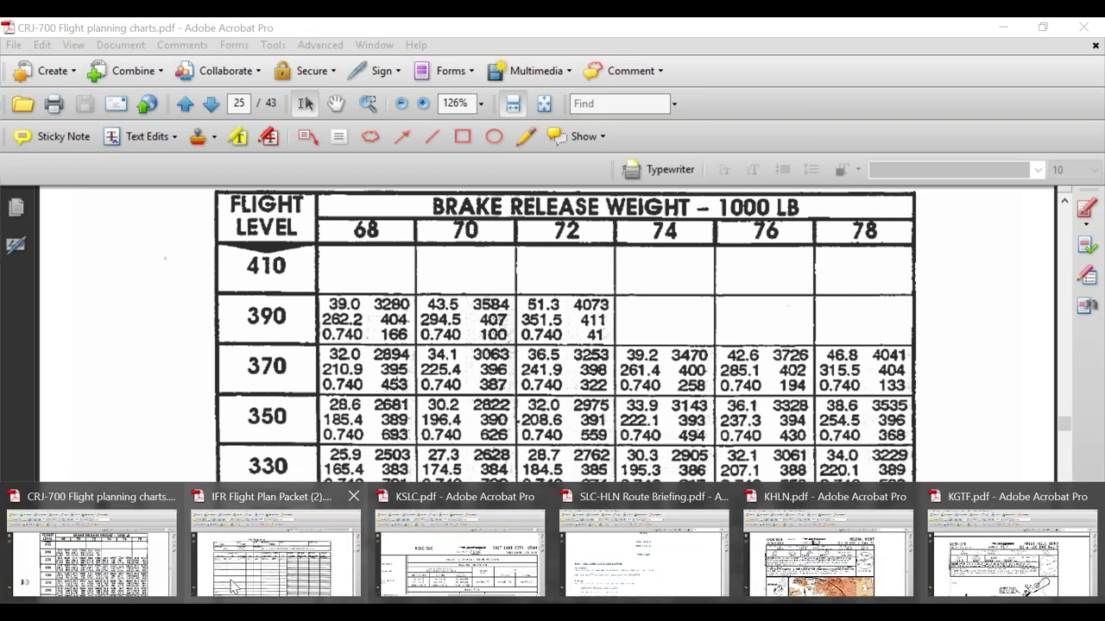
click(273, 574)
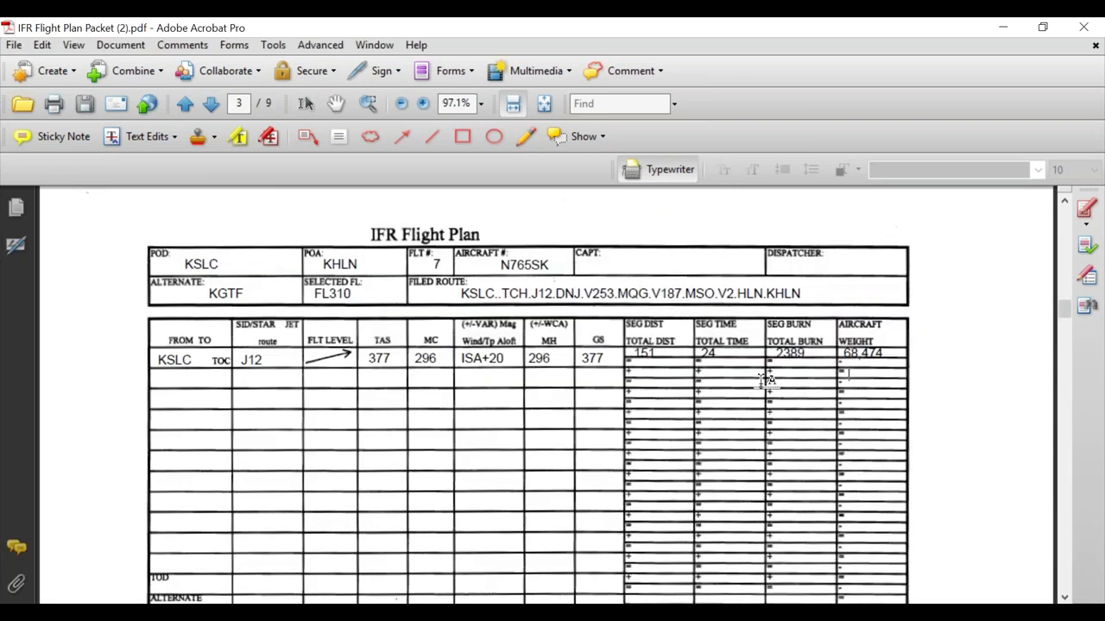
text(66,085)
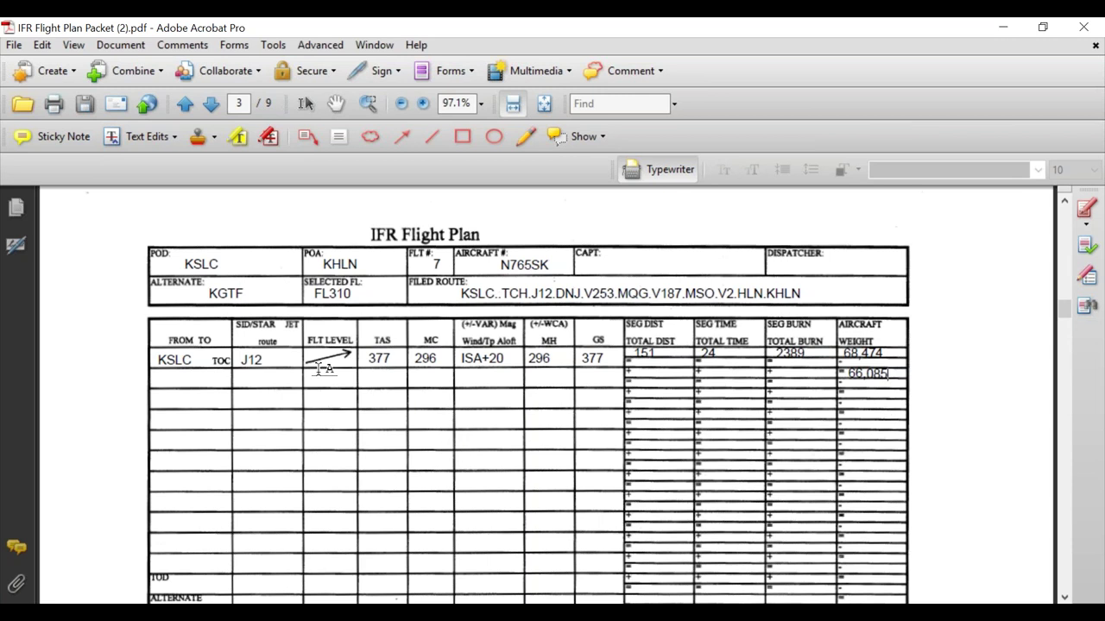
Step: Open the SLC-HLN Route Briefing and find the METAR and TAF for KHLN Helena Regional
scroll(302, 415, down, 3)
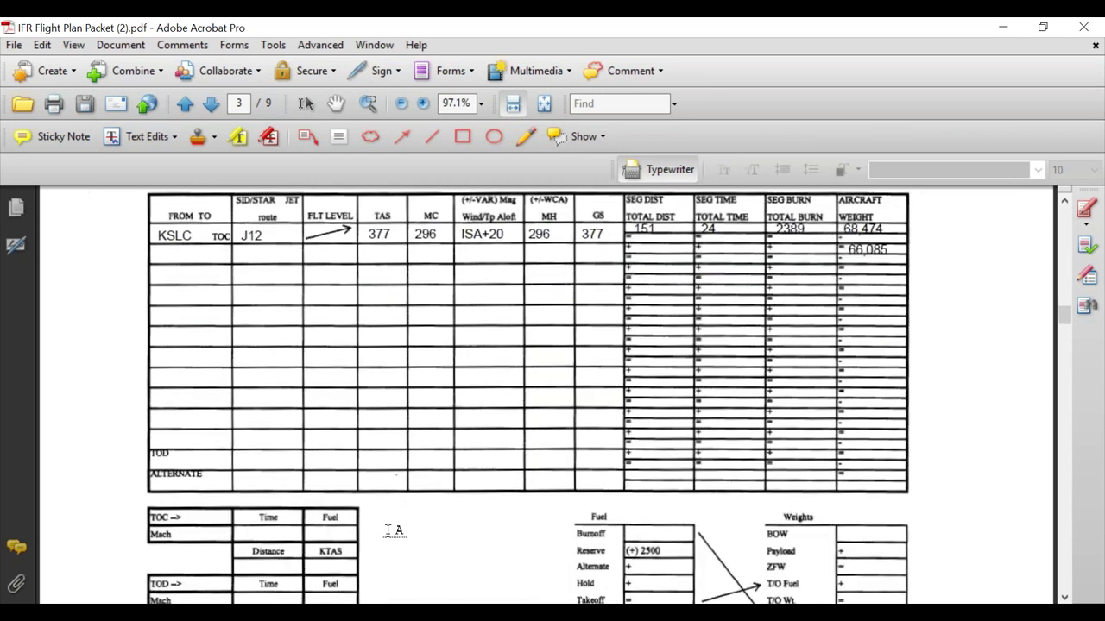
click(600, 614)
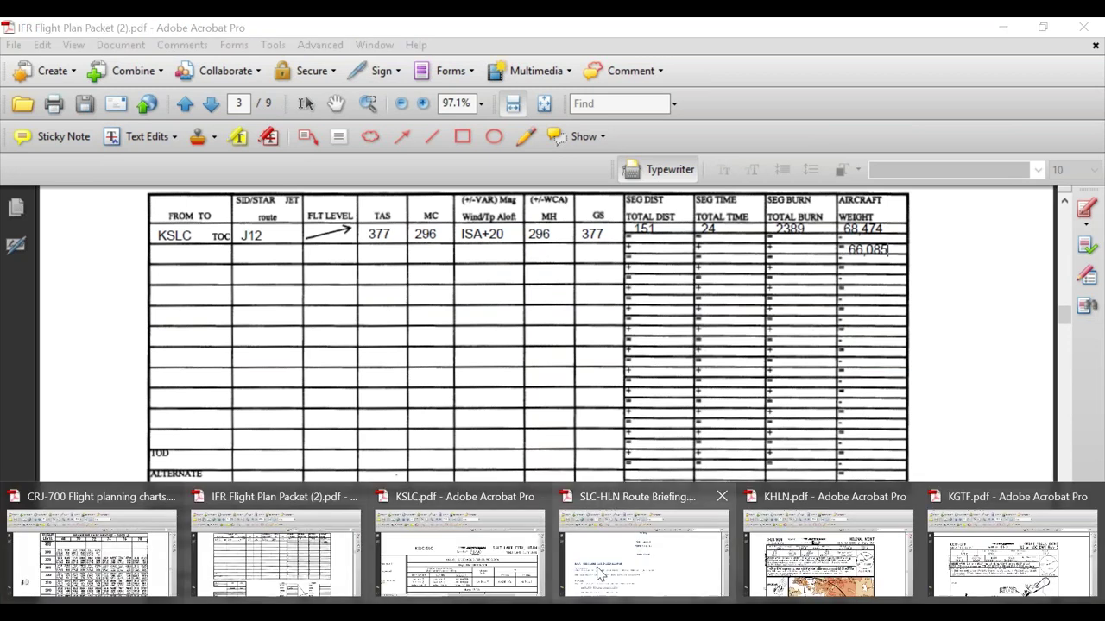
click(599, 574)
scroll(468, 239, down, 5)
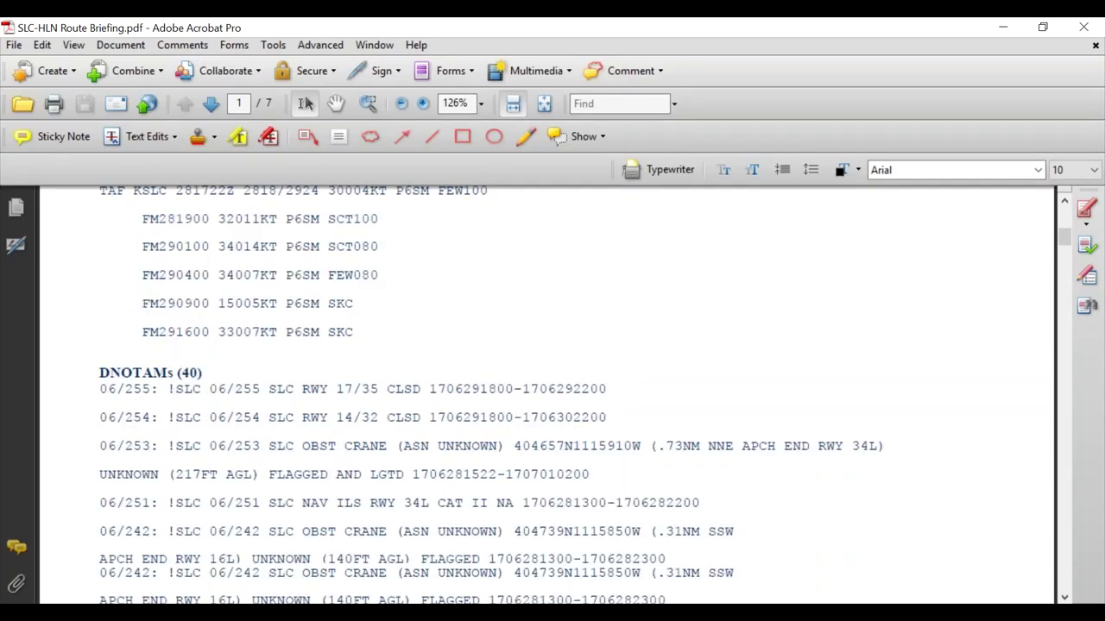
scroll(469, 367, down, 10)
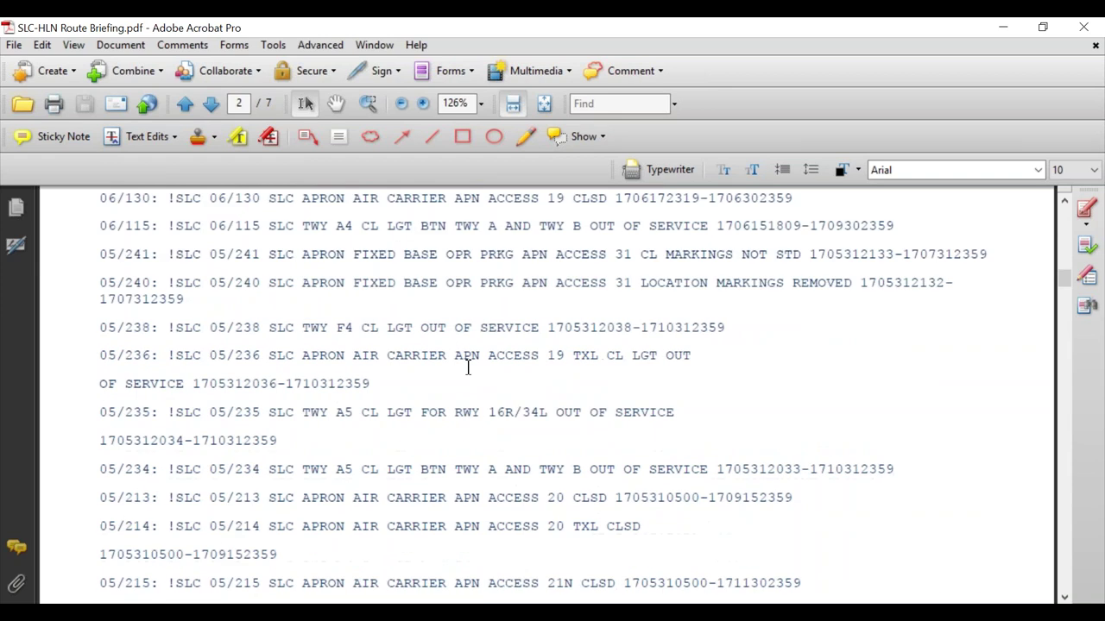
scroll(468, 367, down, 15)
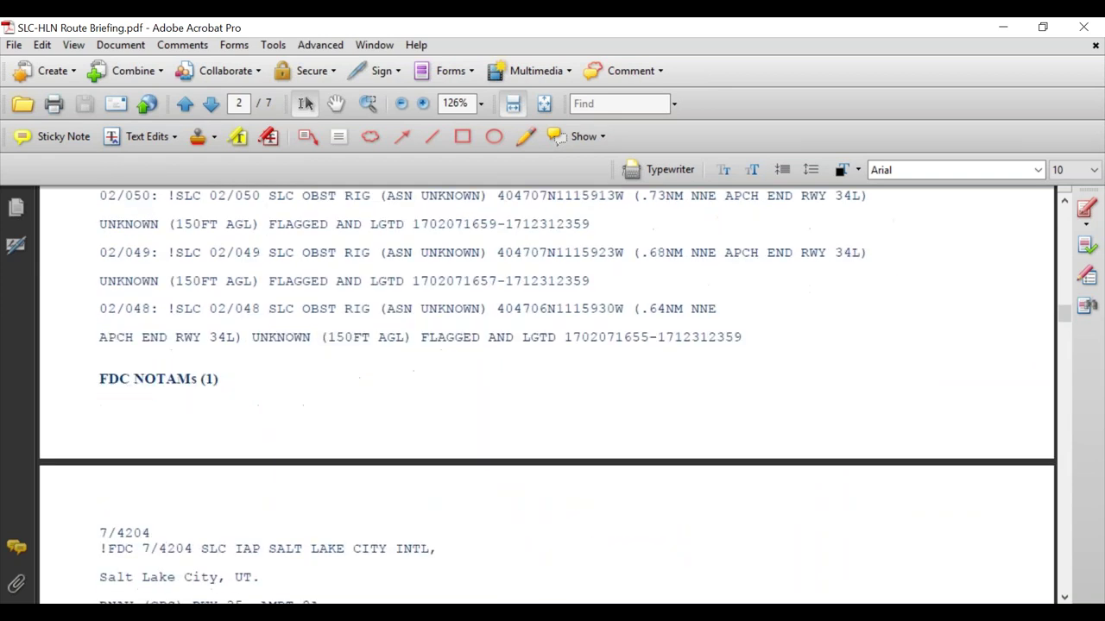
scroll(466, 370, down, 8)
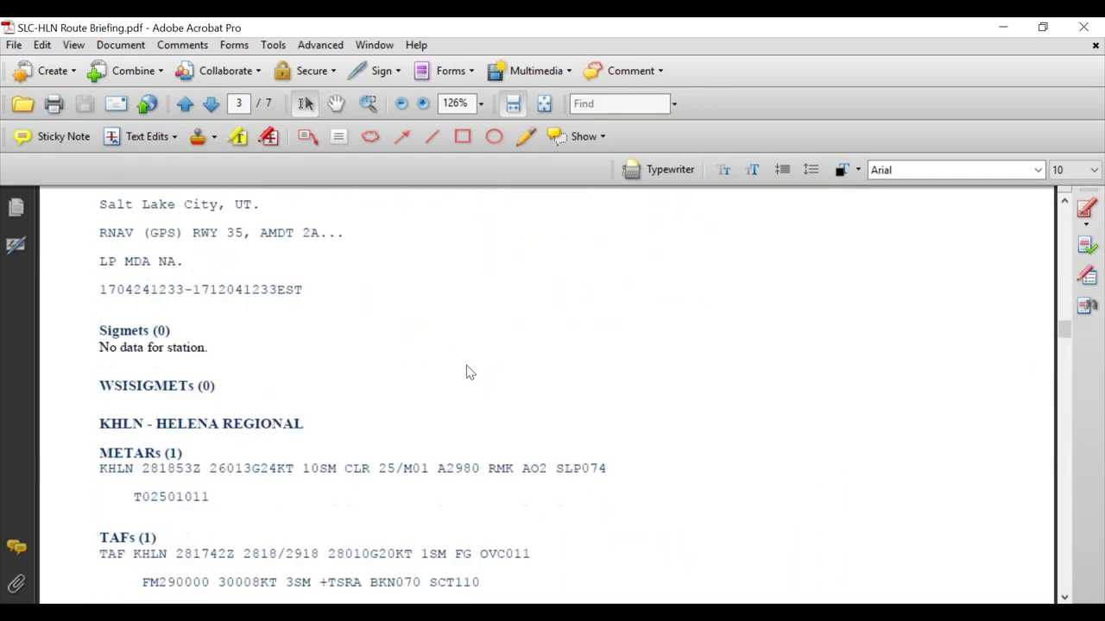
scroll(466, 371, down, 3)
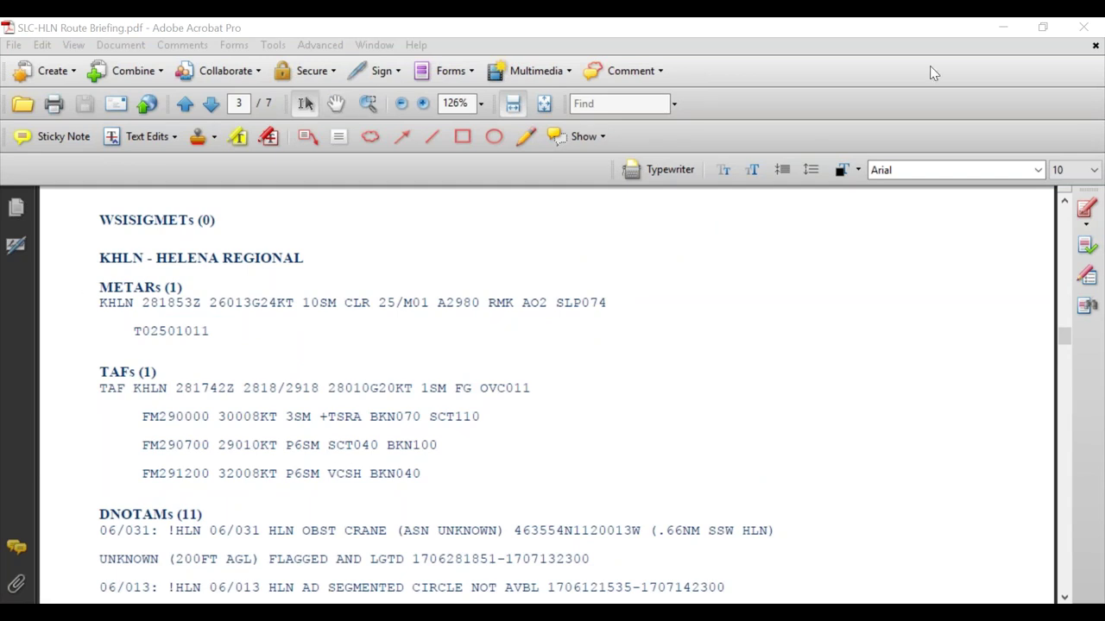
Step: Check the airport elevation on the first page of the KHLN Jeppesen charts, then return to the IFR Flight Plan Packet
click(1011, 30)
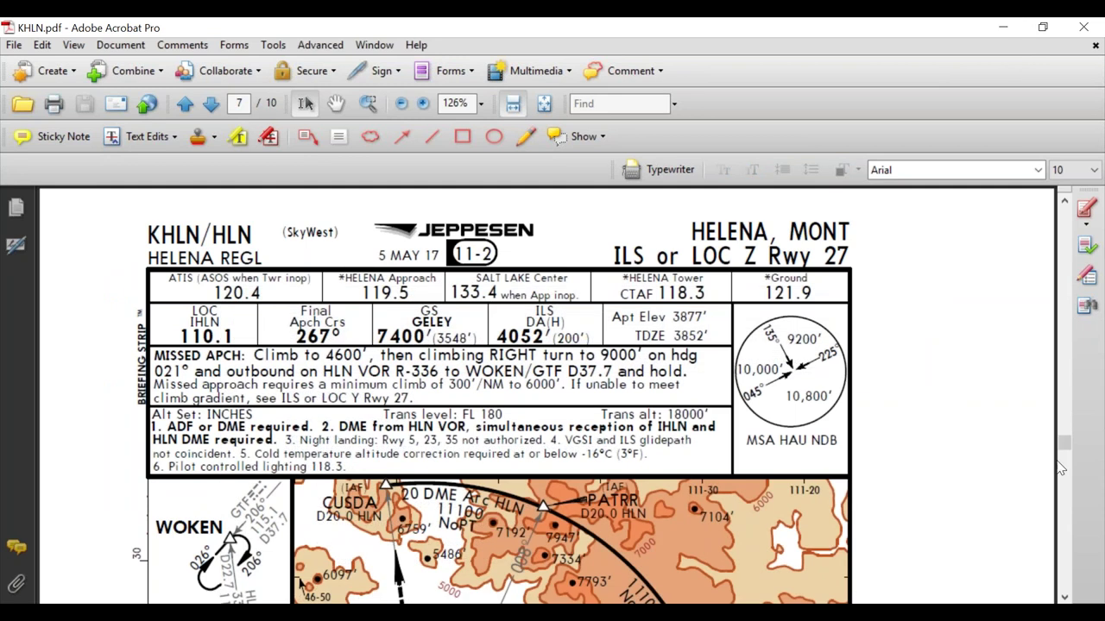
drag(1064, 453, 1064, 220)
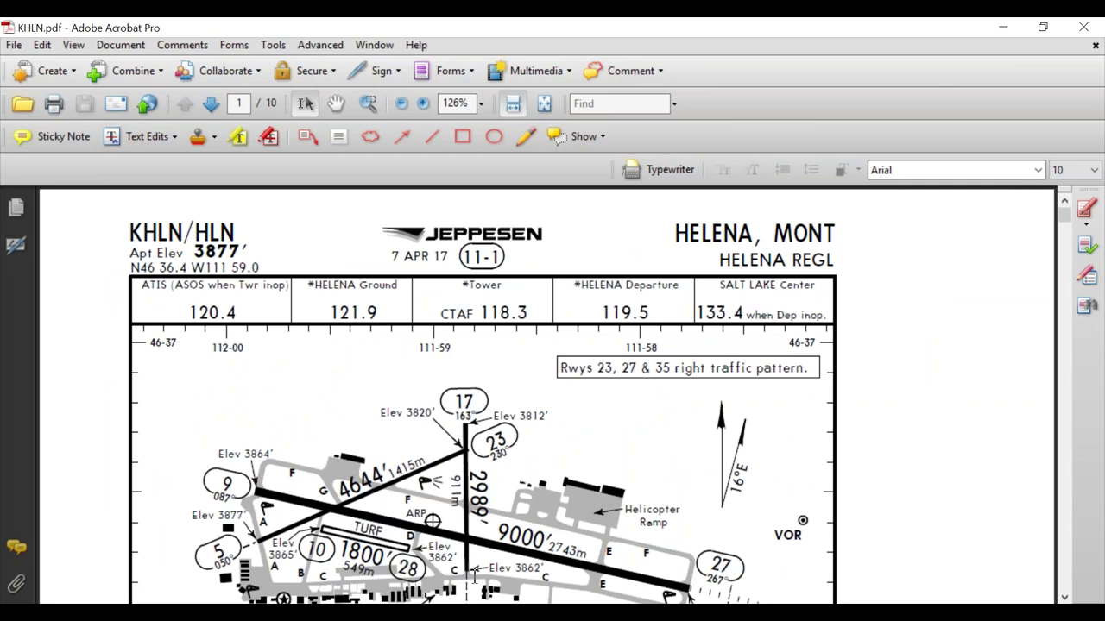
click(473, 613)
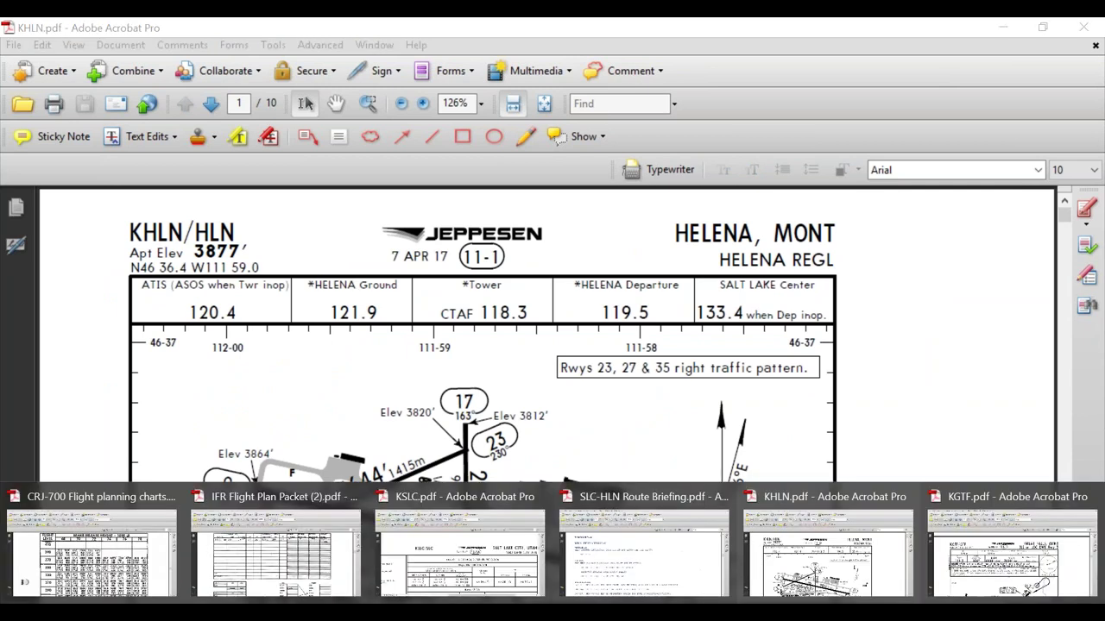
click(266, 549)
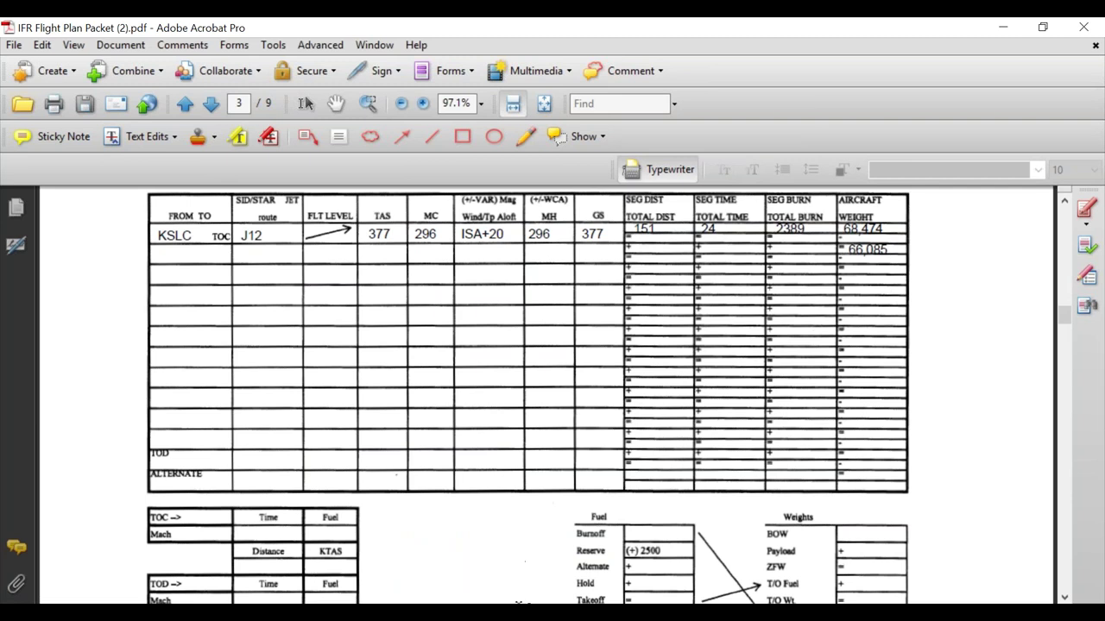
Step: Review the KHLN METAR and TAF in the SLC-HLN Route Briefing again, then return to the IFR Flight Plan Packet
click(473, 613)
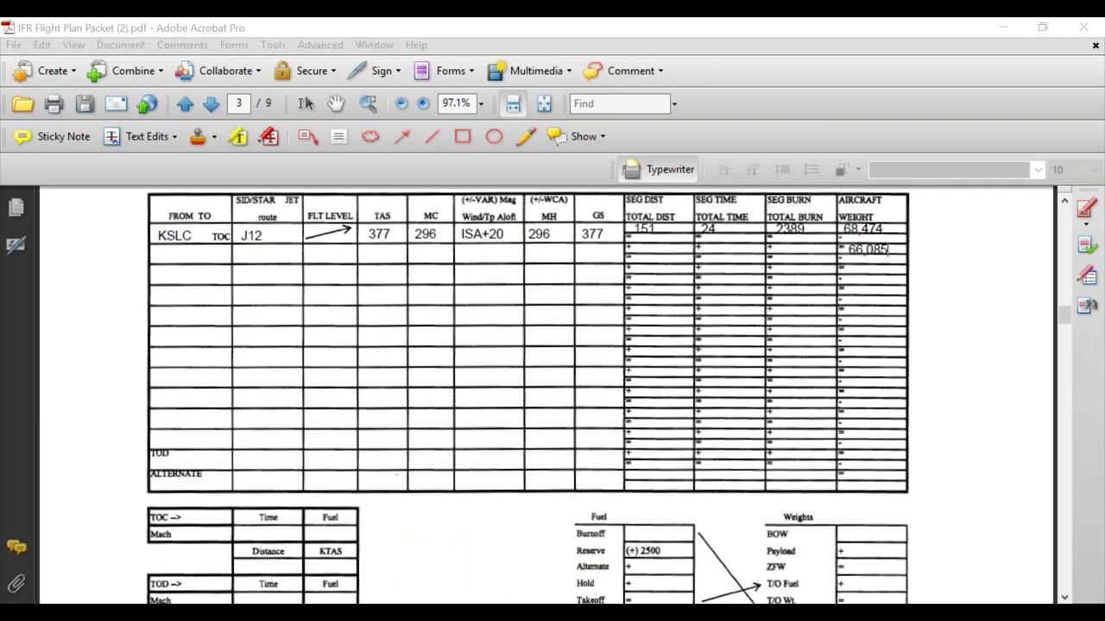
click(578, 513)
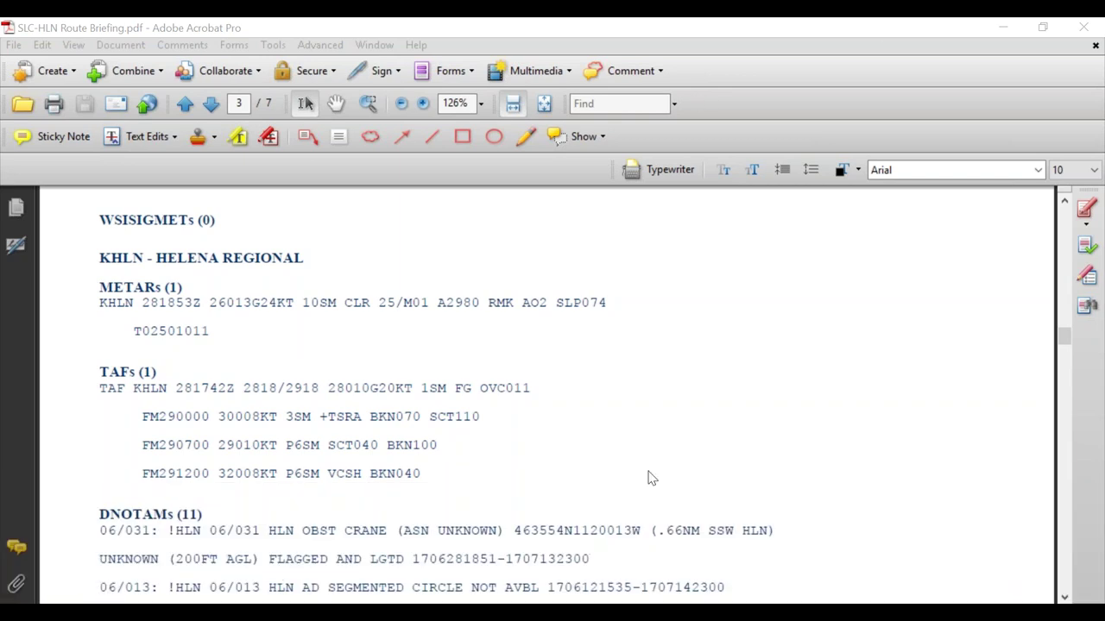
mouse_move(647, 615)
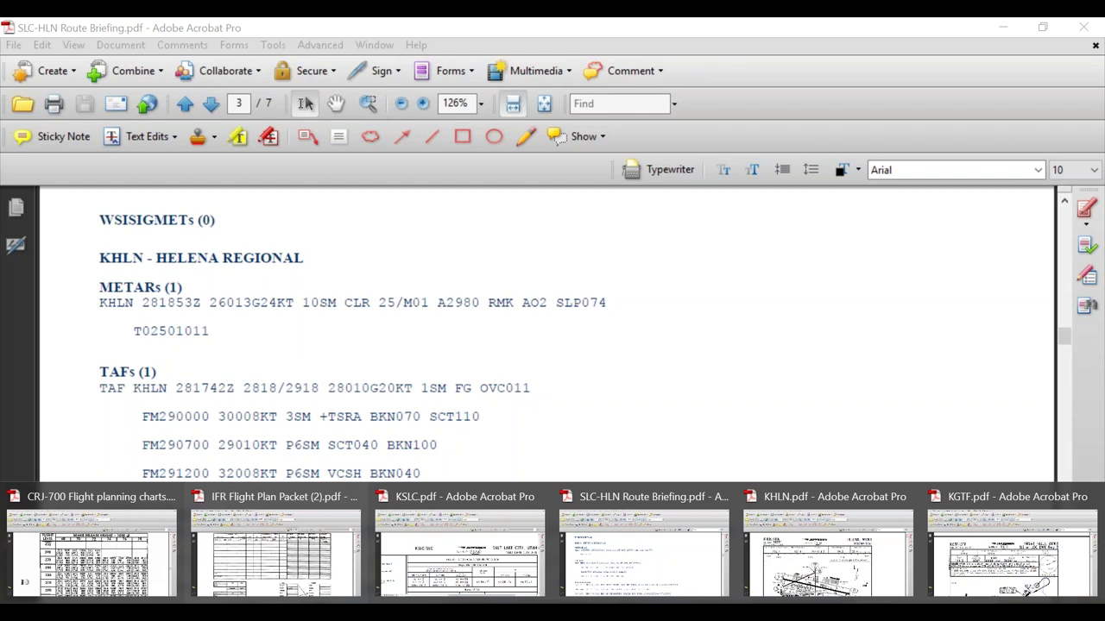
click(240, 546)
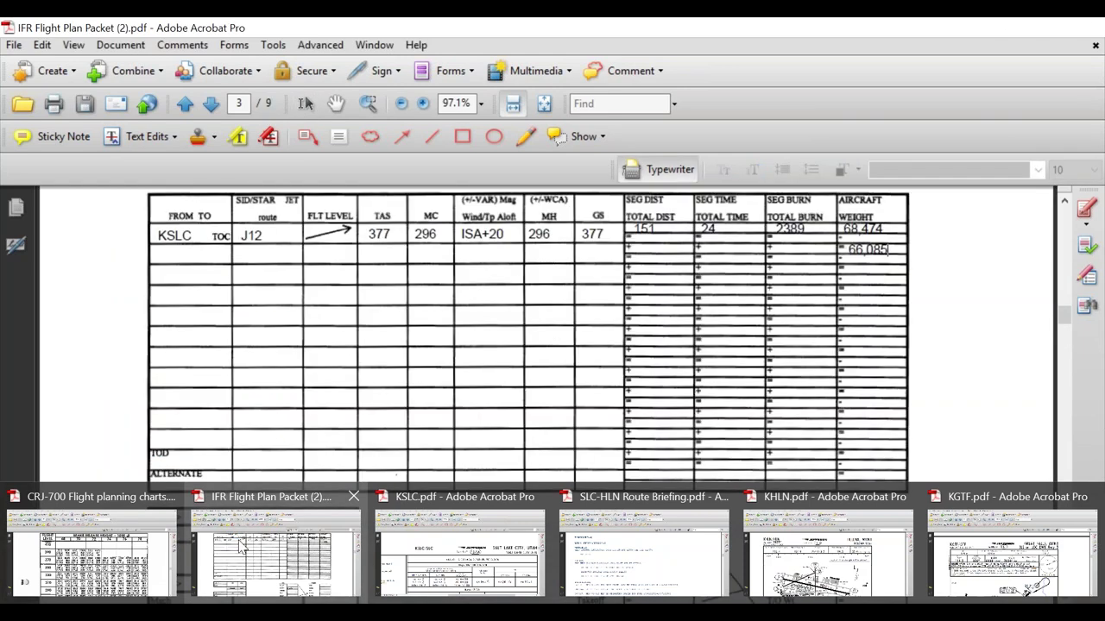
click(643, 553)
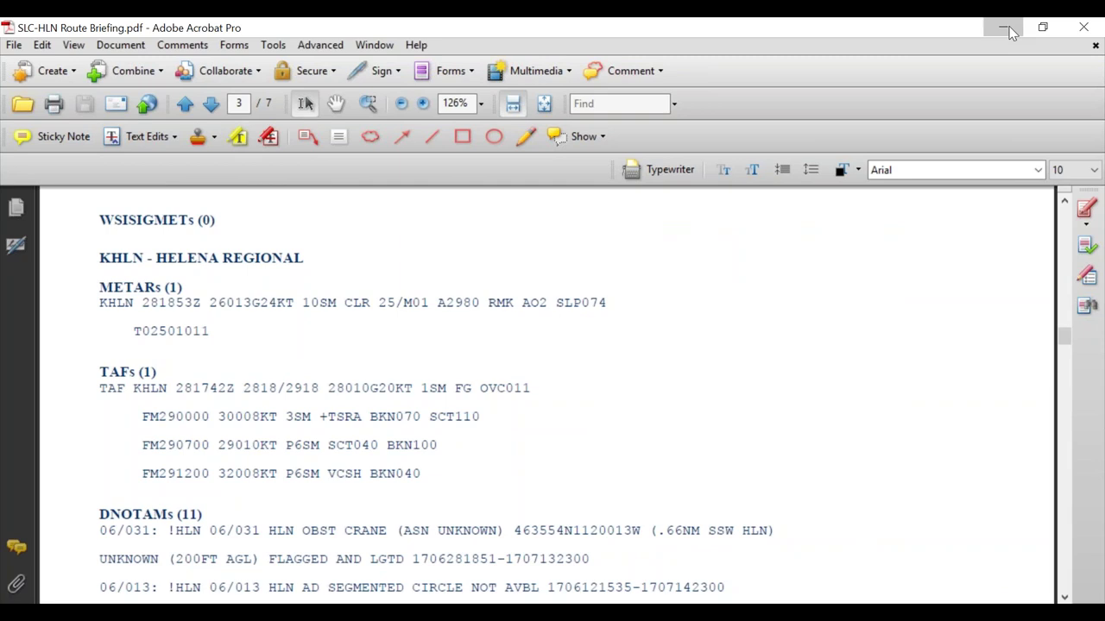
click(1012, 32)
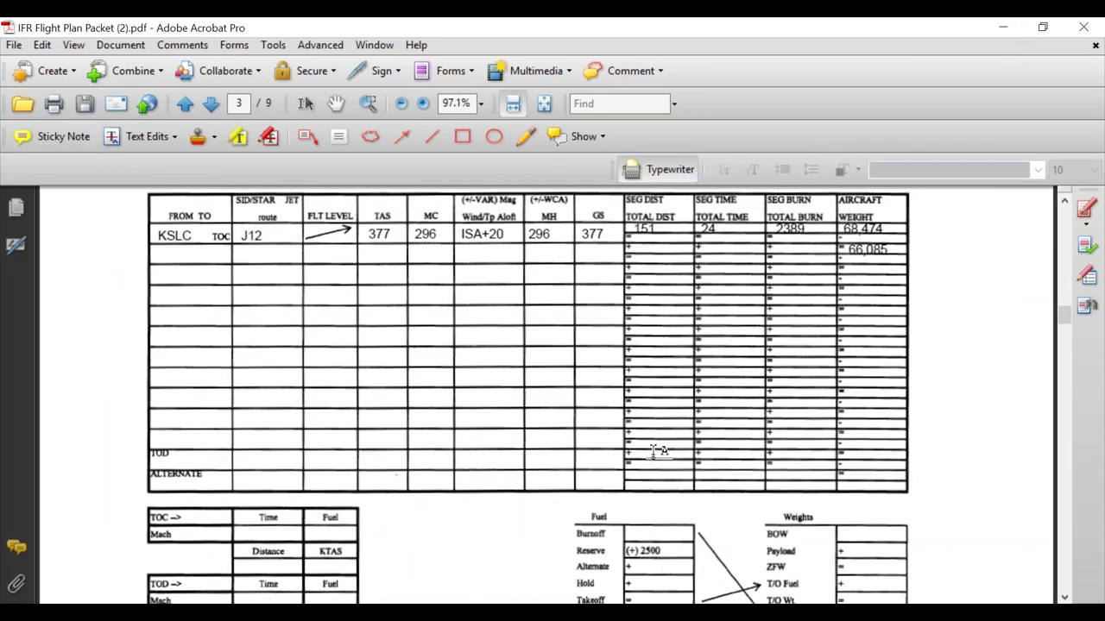
click(653, 452)
key(Escape)
mouse_move(552, 617)
scroll(695, 394, up, 1)
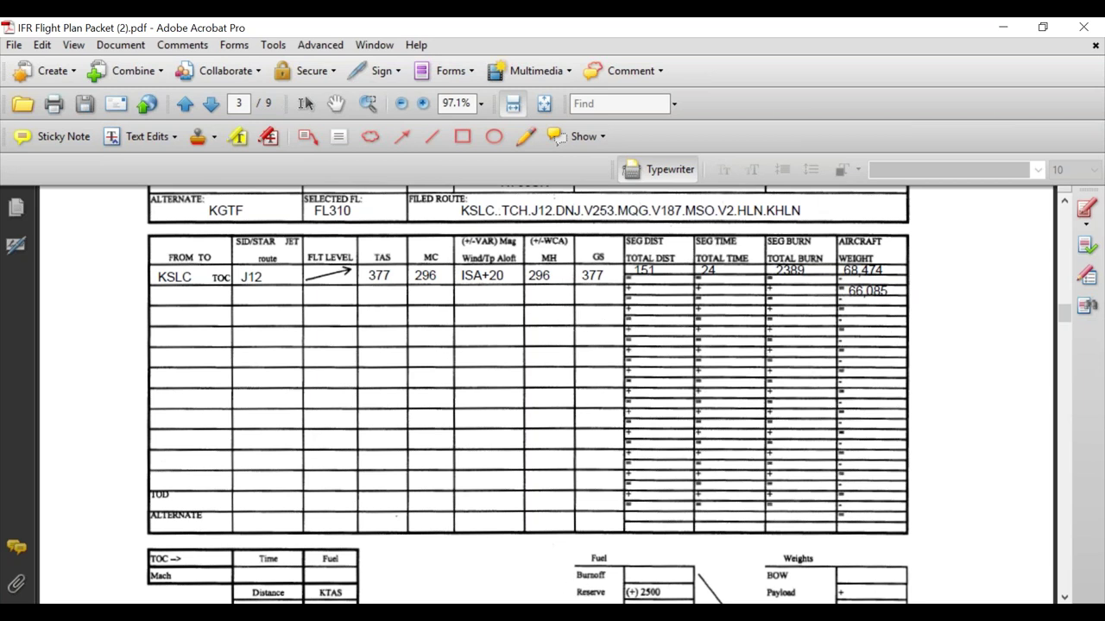
Step: Open the CRJ-700 flight planning charts and find the 0.77 M/320/250 KIAS descent table for ISA+20
mouse_move(552, 614)
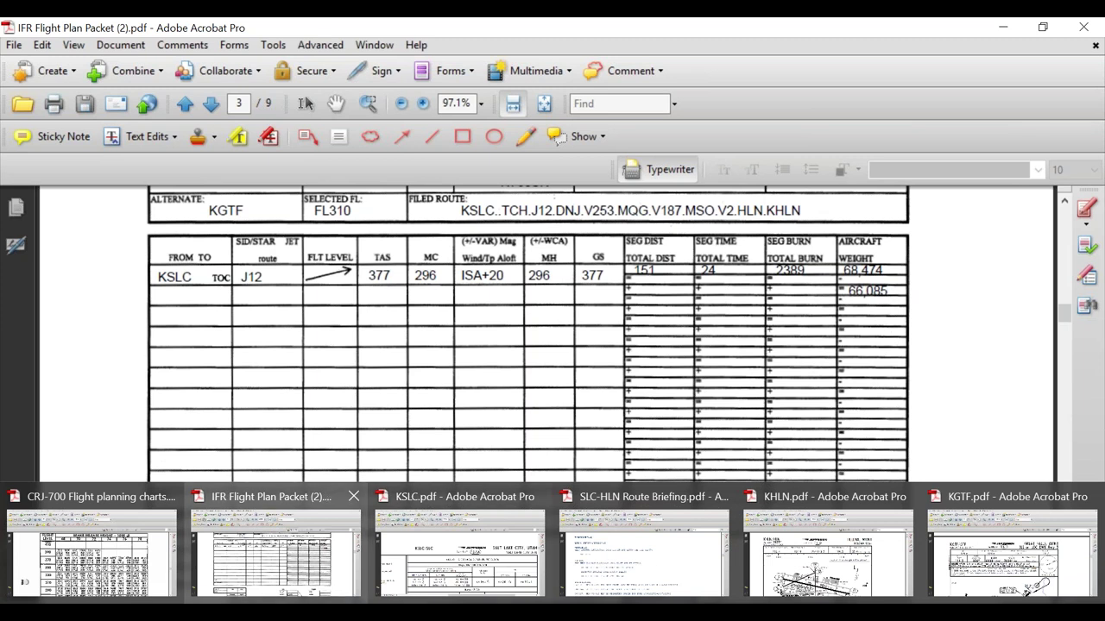
click(111, 559)
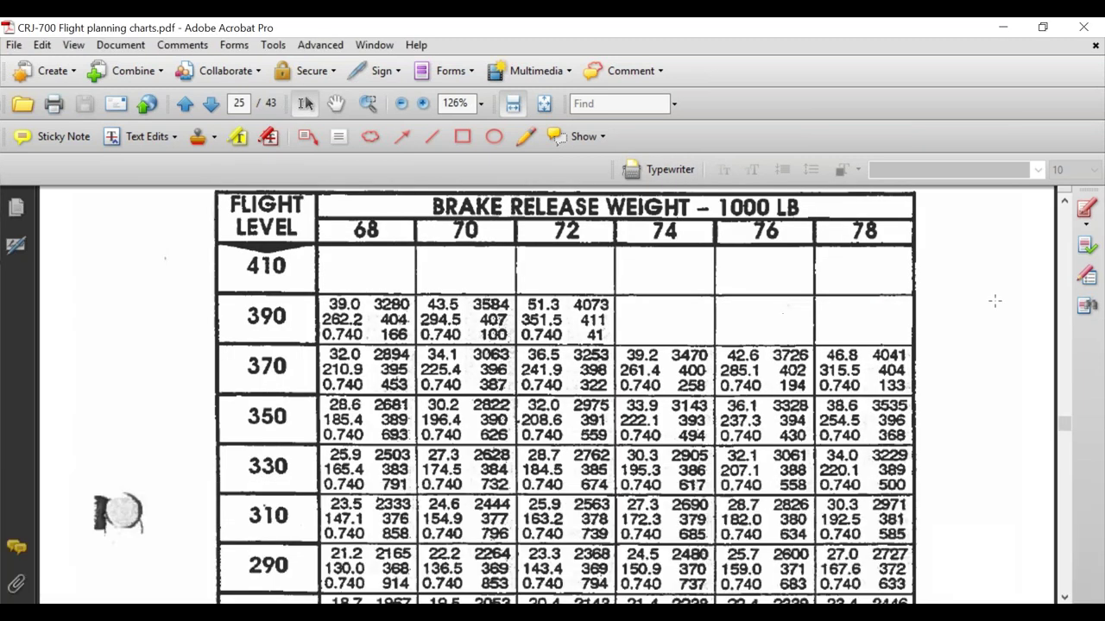
drag(1068, 429, 1068, 498)
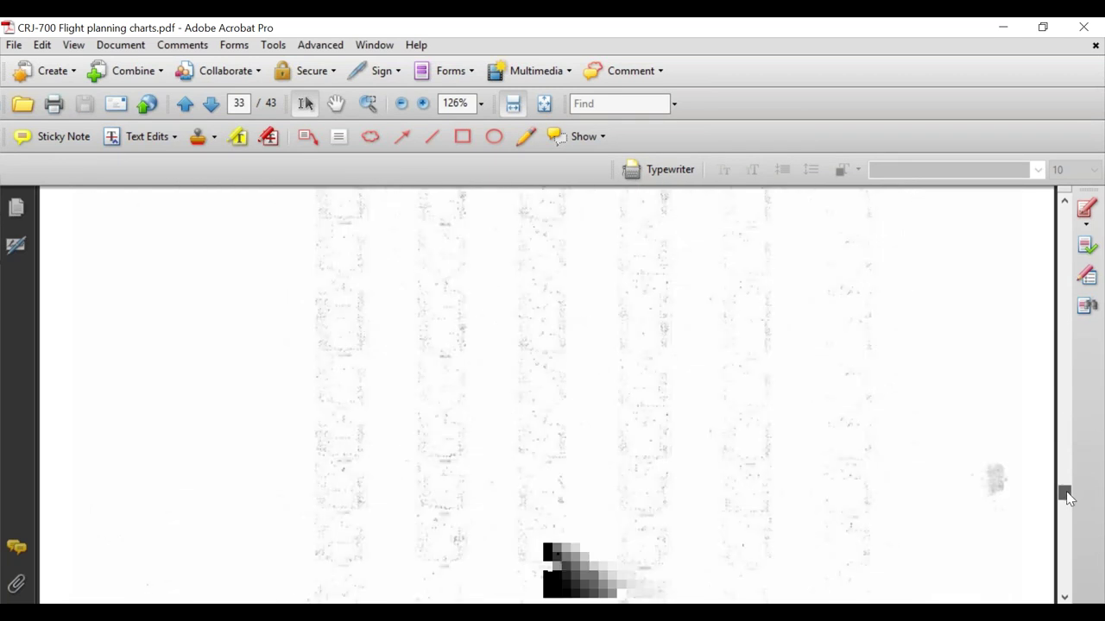
scroll(992, 480, up, 5)
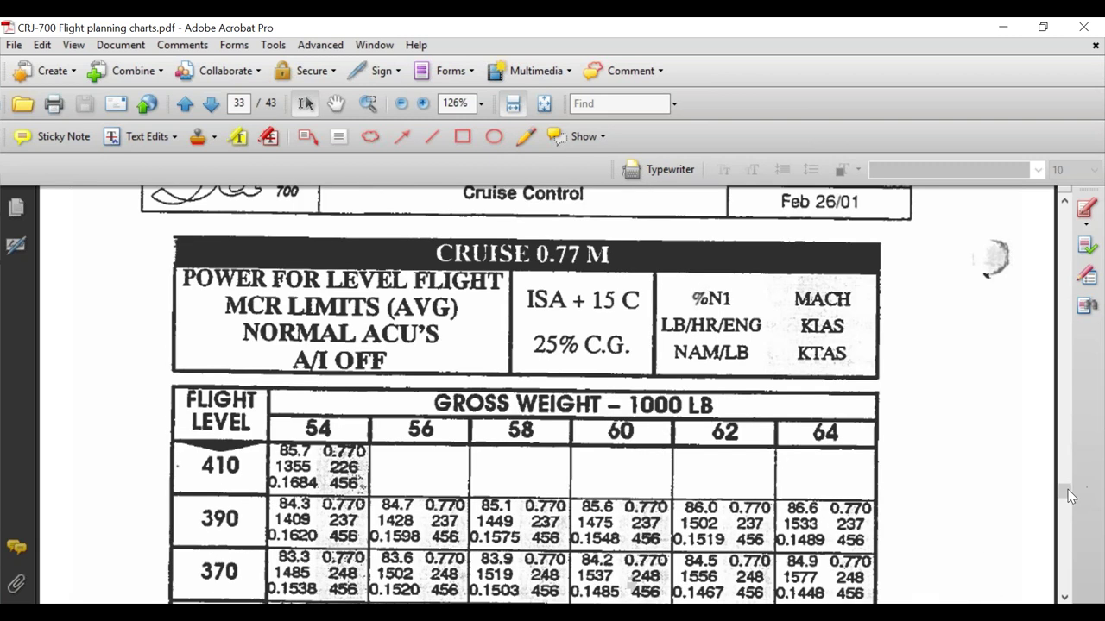
drag(1067, 497, 1004, 550)
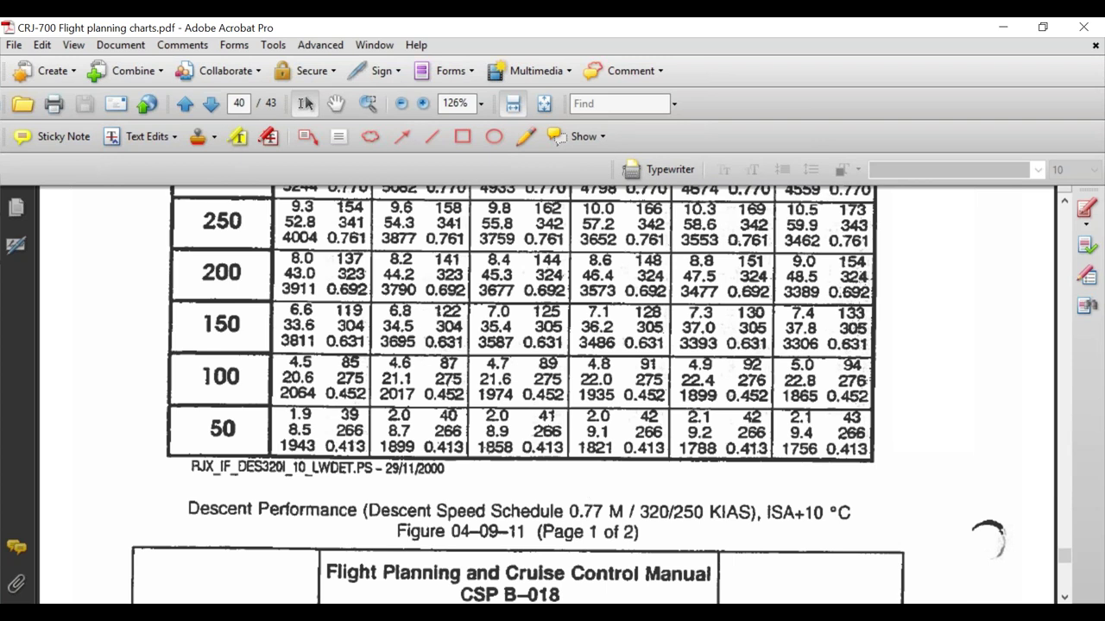
scroll(499, 442, down, 5)
scroll(498, 443, down, 3)
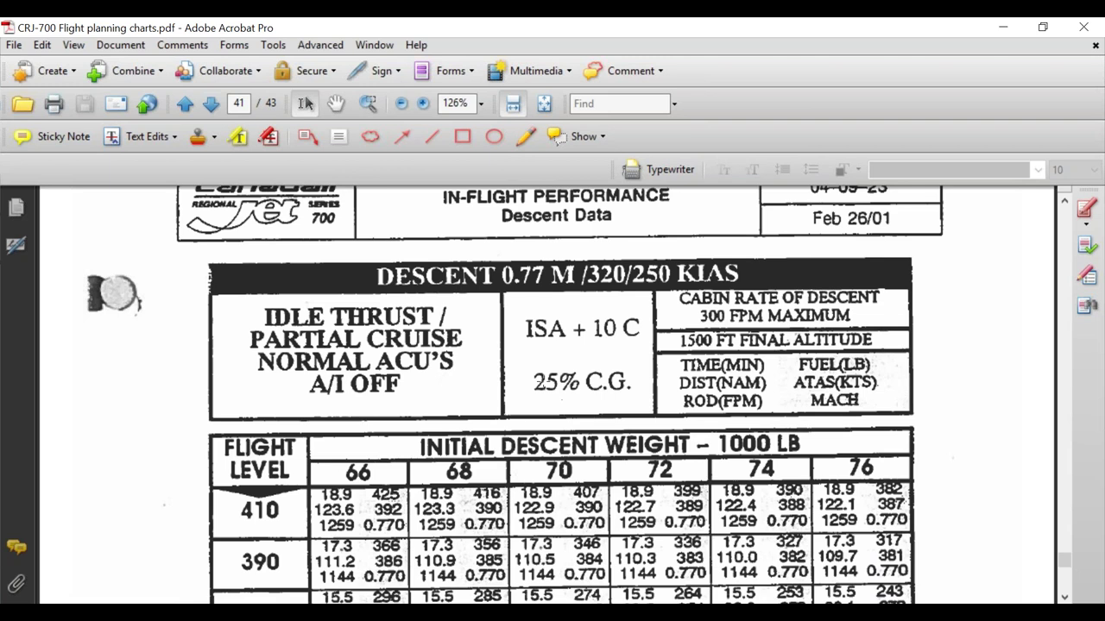
scroll(560, 374, down, 1)
scroll(516, 412, down, 10)
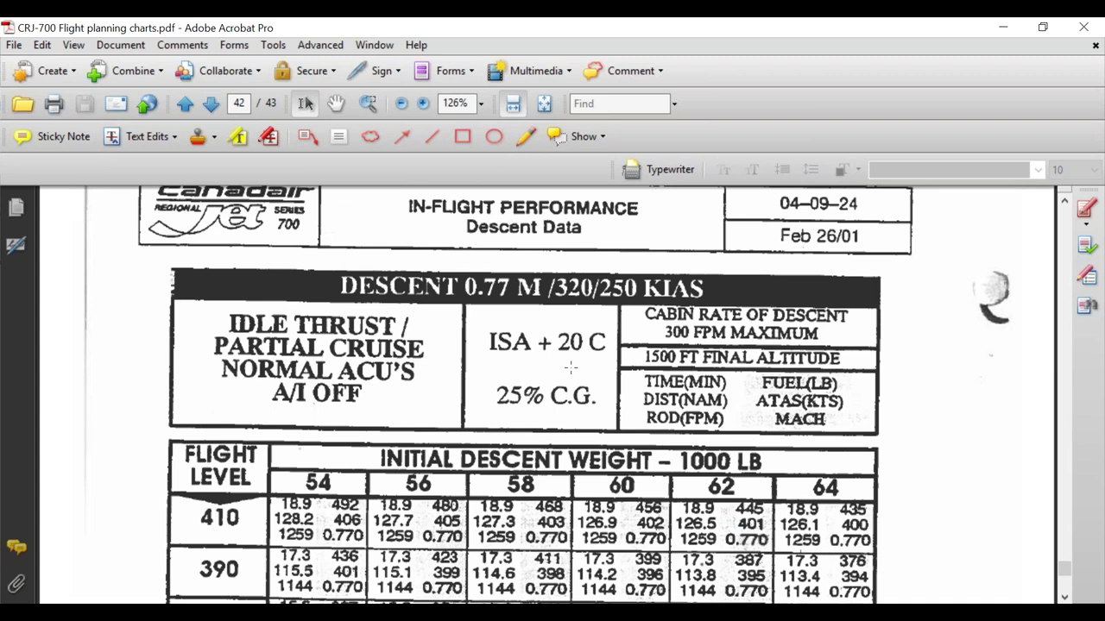
scroll(570, 367, down, 2)
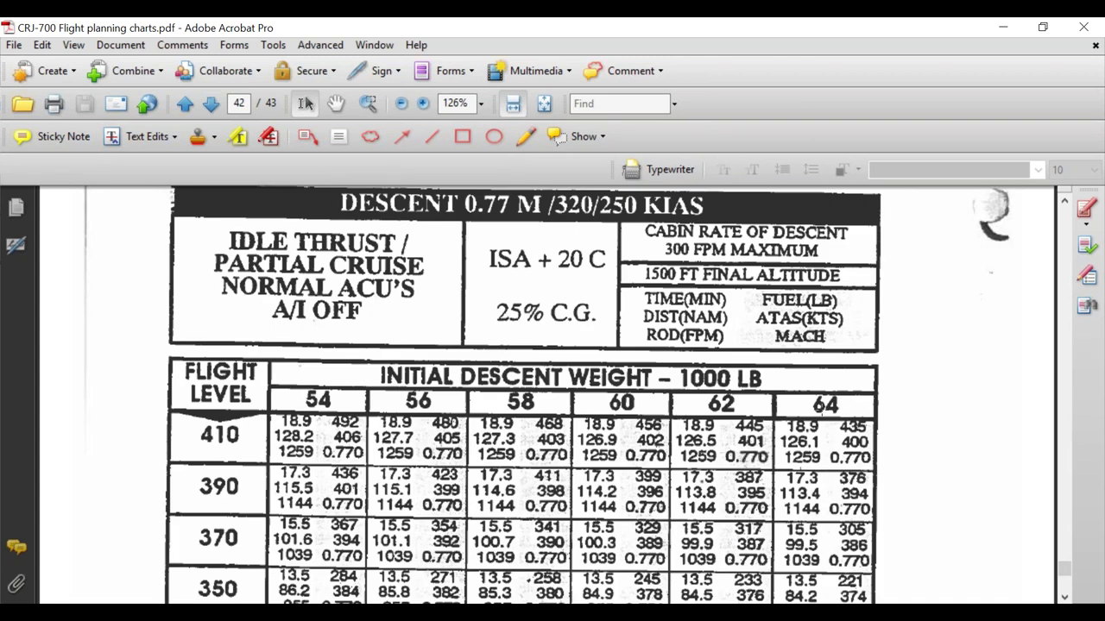
Step: Examine the ISA+20 descent table for initial descent weights from 66,000 to 76,000 lb
scroll(571, 367, down, 15)
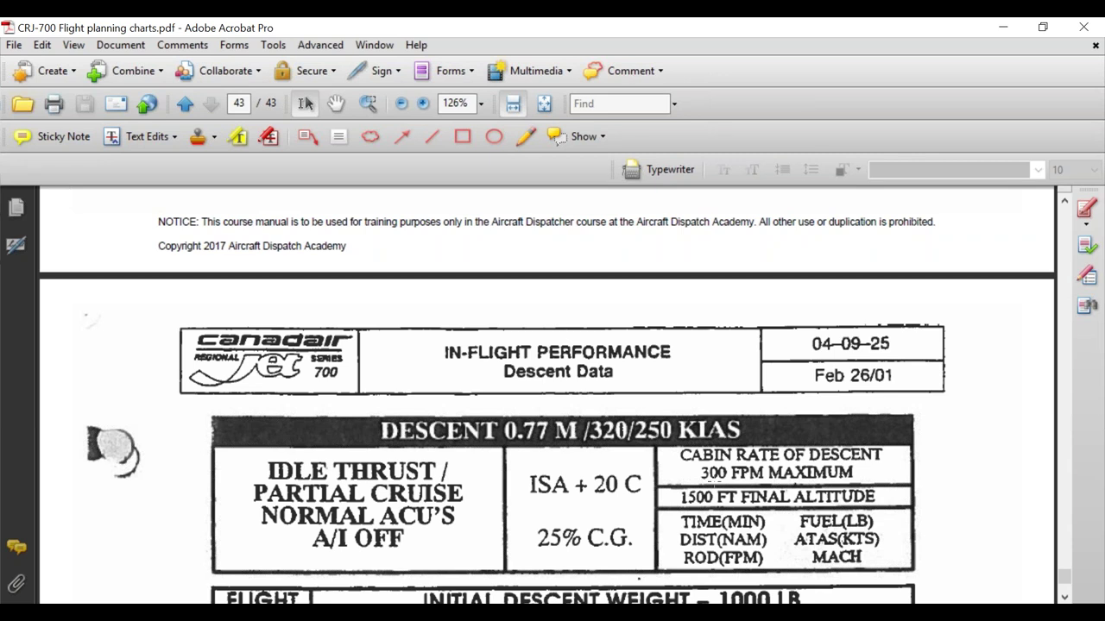
scroll(488, 456, down, 3)
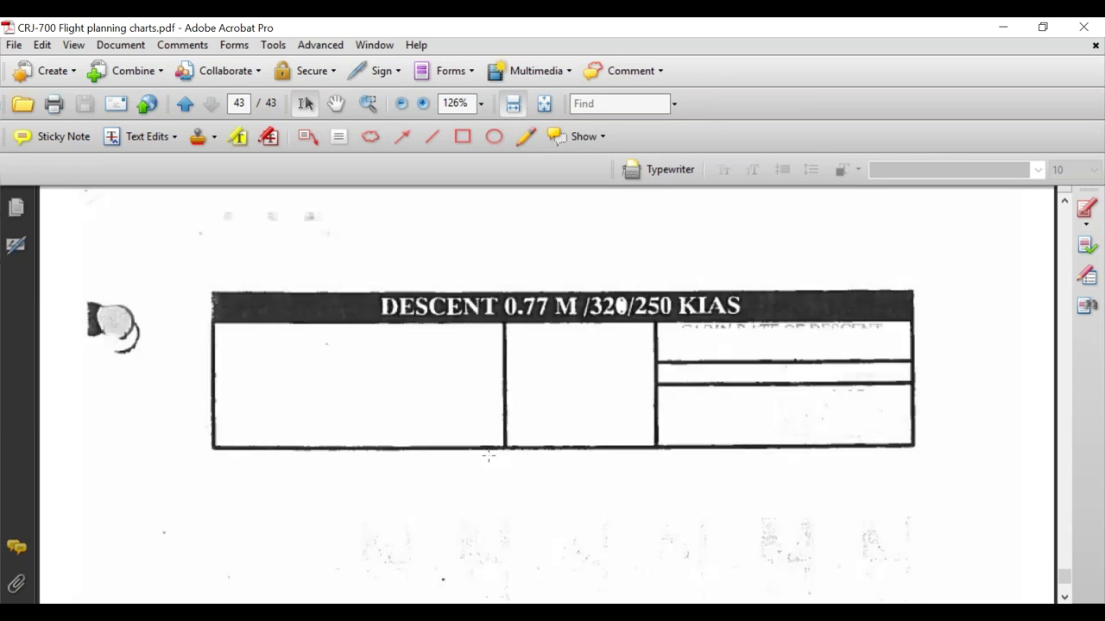
scroll(365, 441, down, 3)
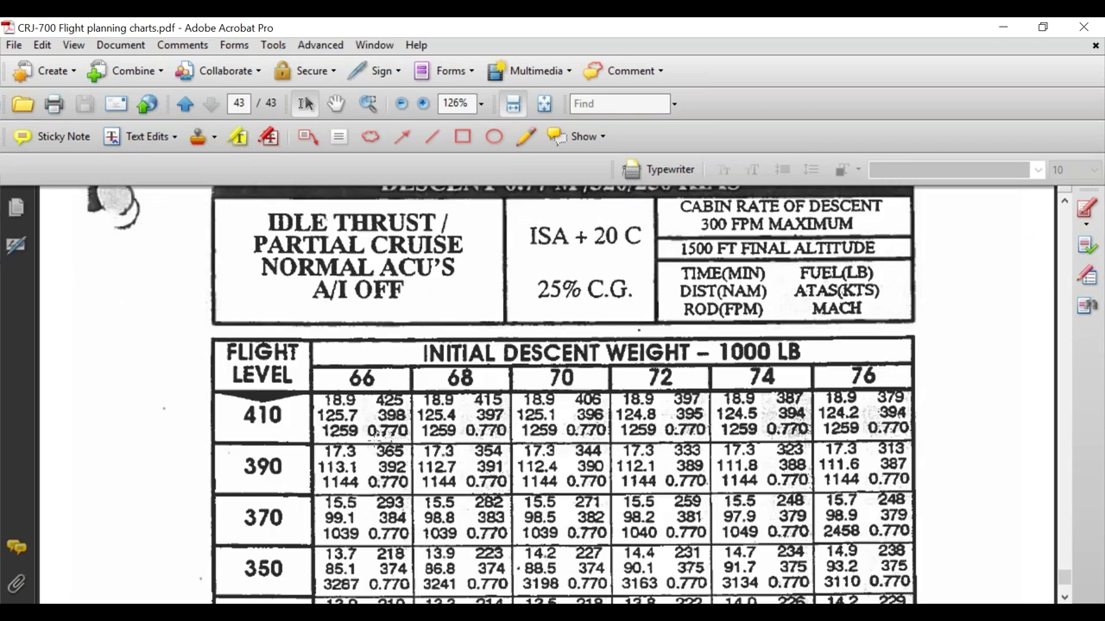
scroll(564, 394, down, 1)
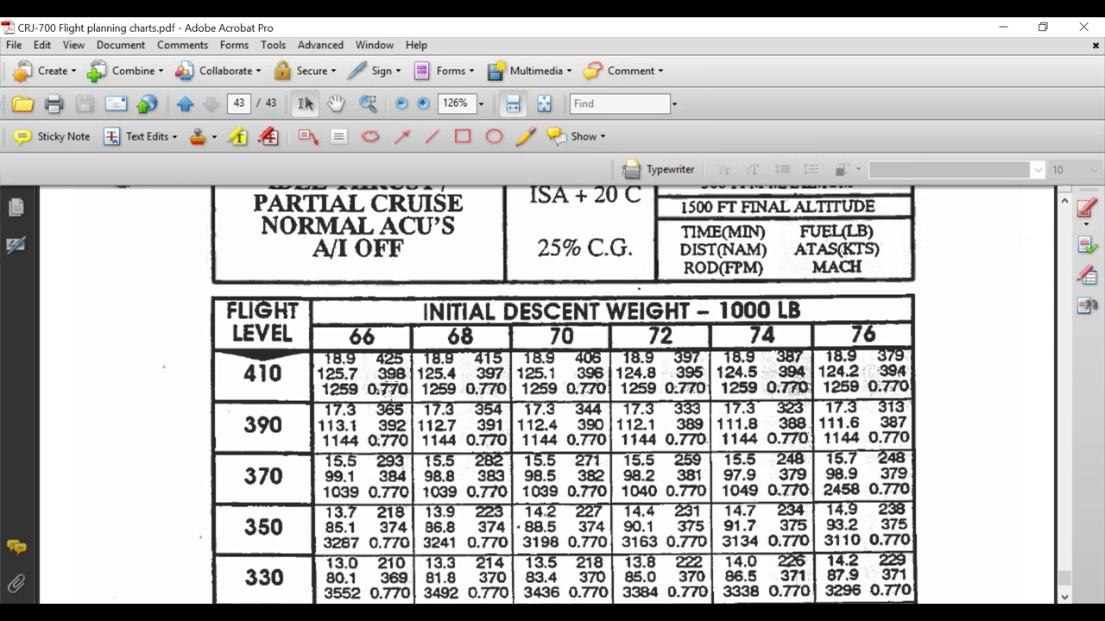
Step: Go back to the ISA+20 descent table for weights of 54,000 to 64,000 lb and read the FL310 row
scroll(391, 381, up, 5)
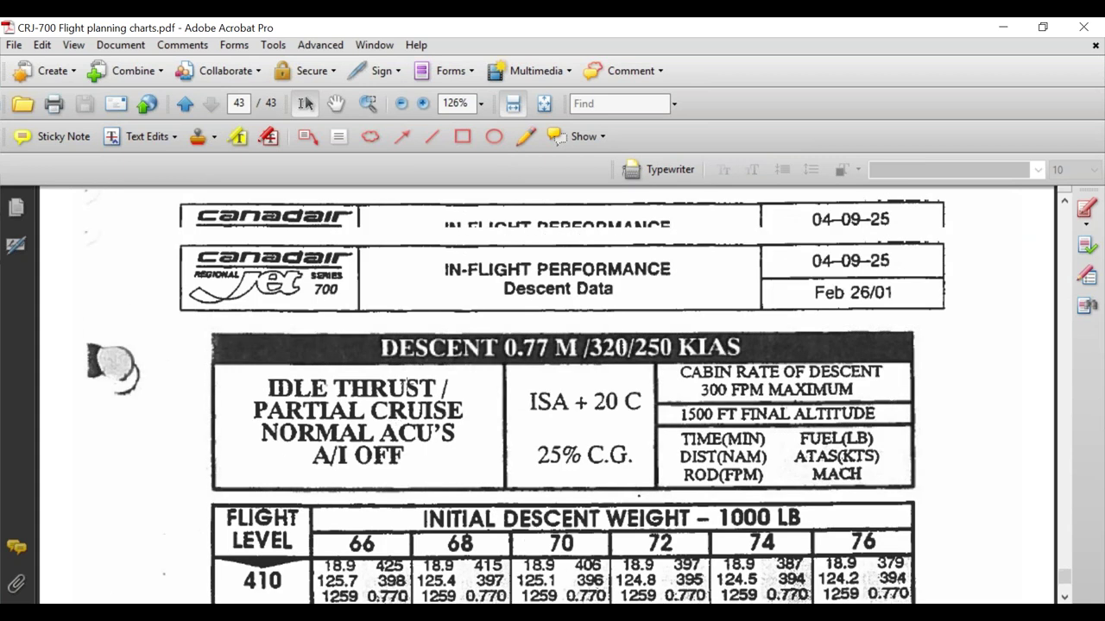
scroll(984, 535, up, 8)
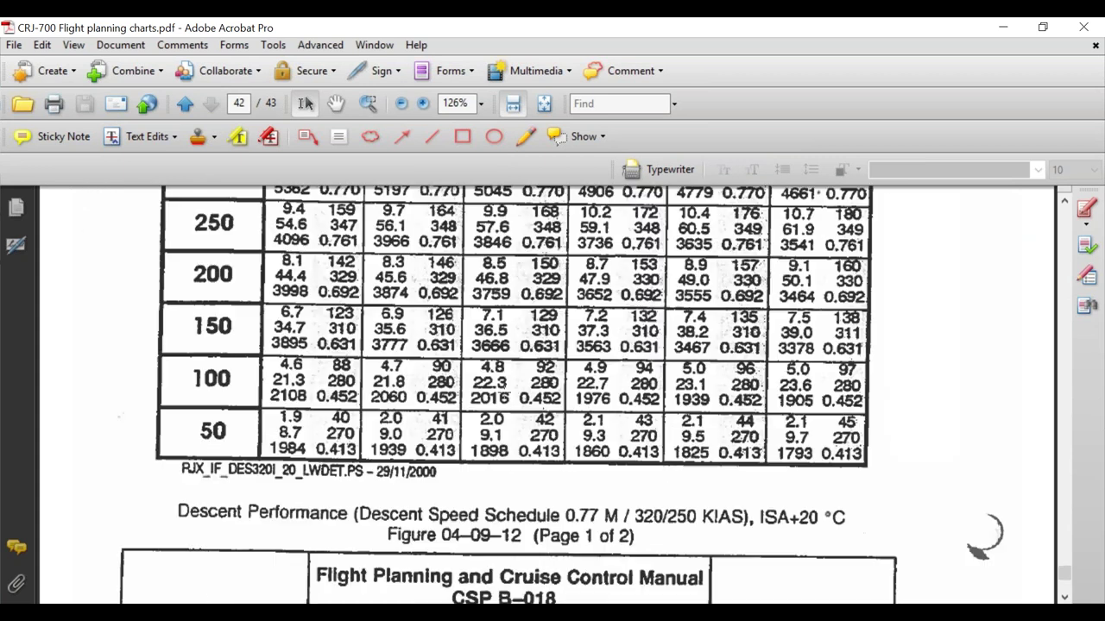
scroll(984, 535, up, 10)
scroll(993, 473, up, 3)
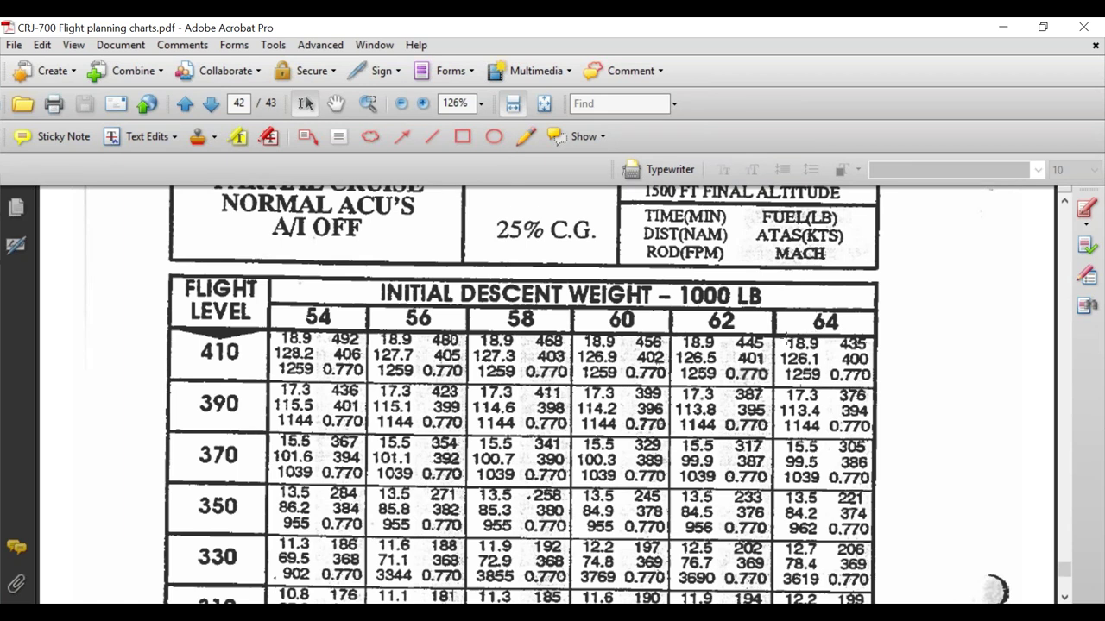
scroll(992, 535, down, 3)
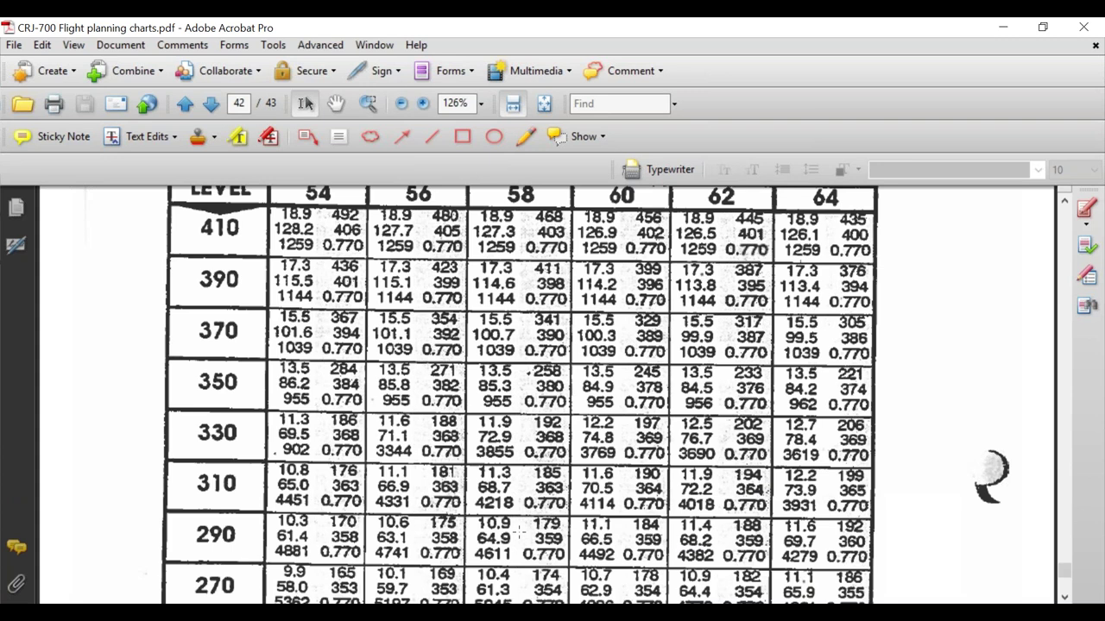
mouse_move(518, 612)
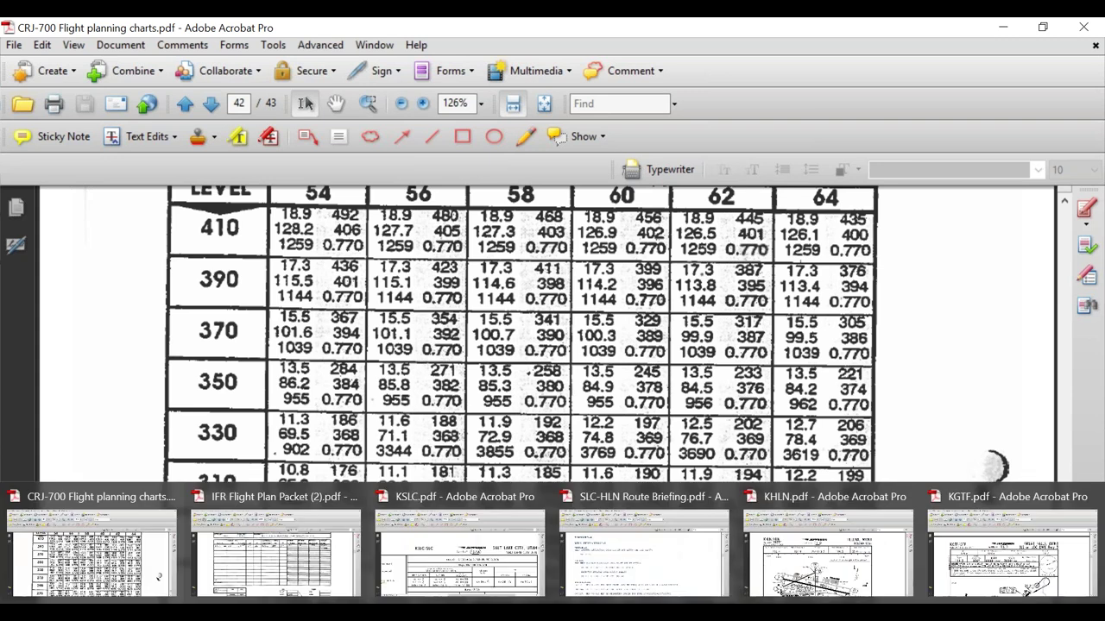
Step: In the IFR Flight Plan Packet, fill the TOD row with segment distance 73.9, segment time 12.2 and segment burn 199
click(293, 550)
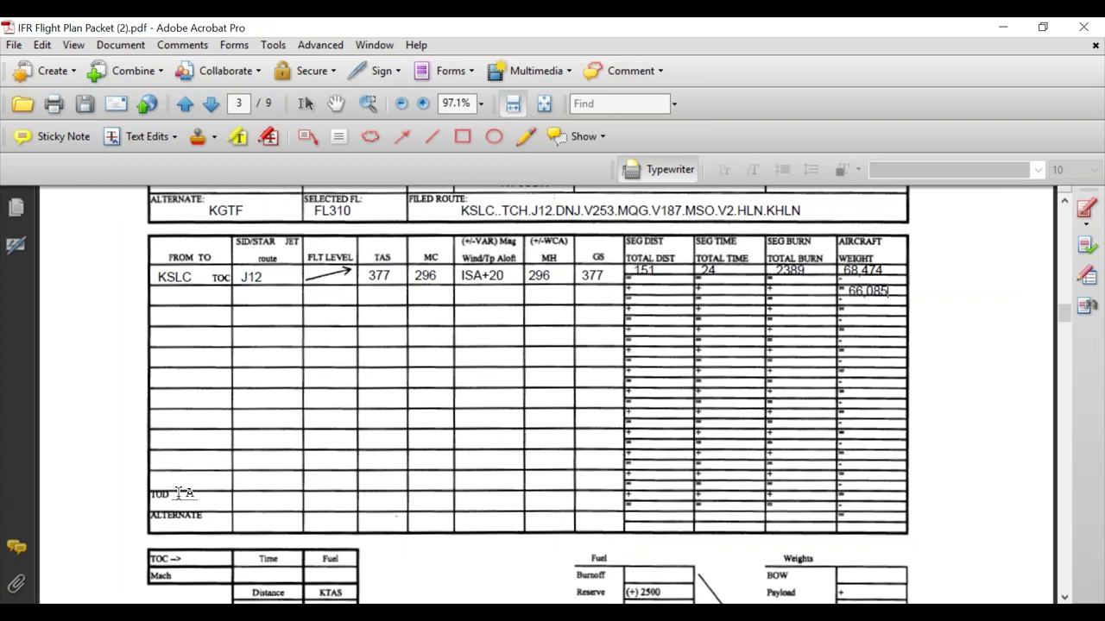
click(639, 494)
click(807, 521)
text(73.9       12.2       )
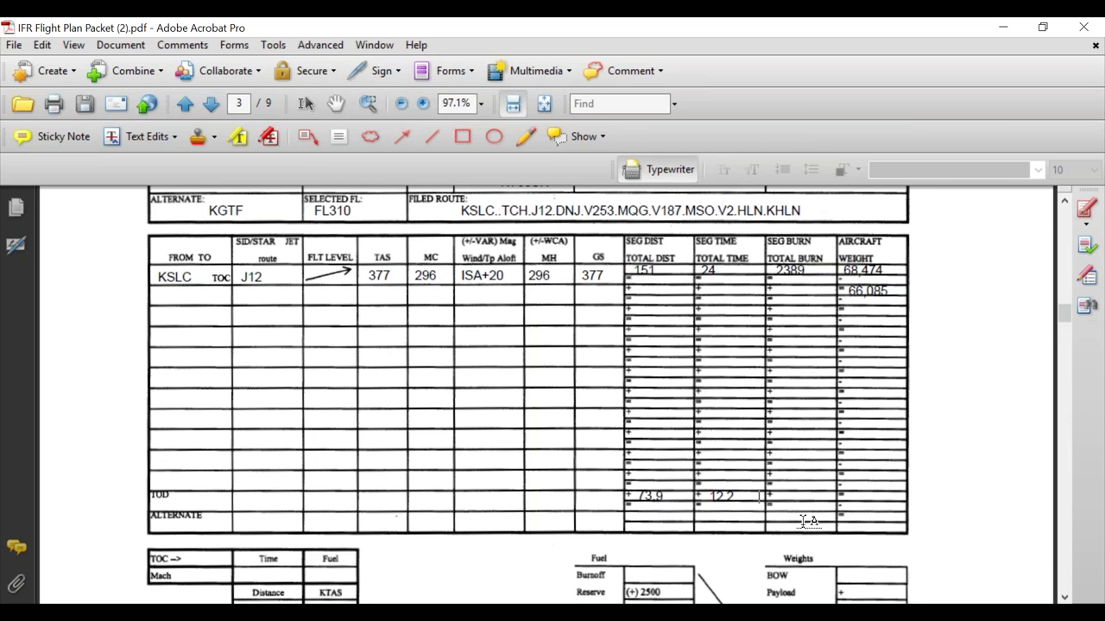
text(199)
Step: Enter KHLN as the TOD row's destination and V2 as its route
click(268, 507)
text(KHL)
text(N)
text(V2)
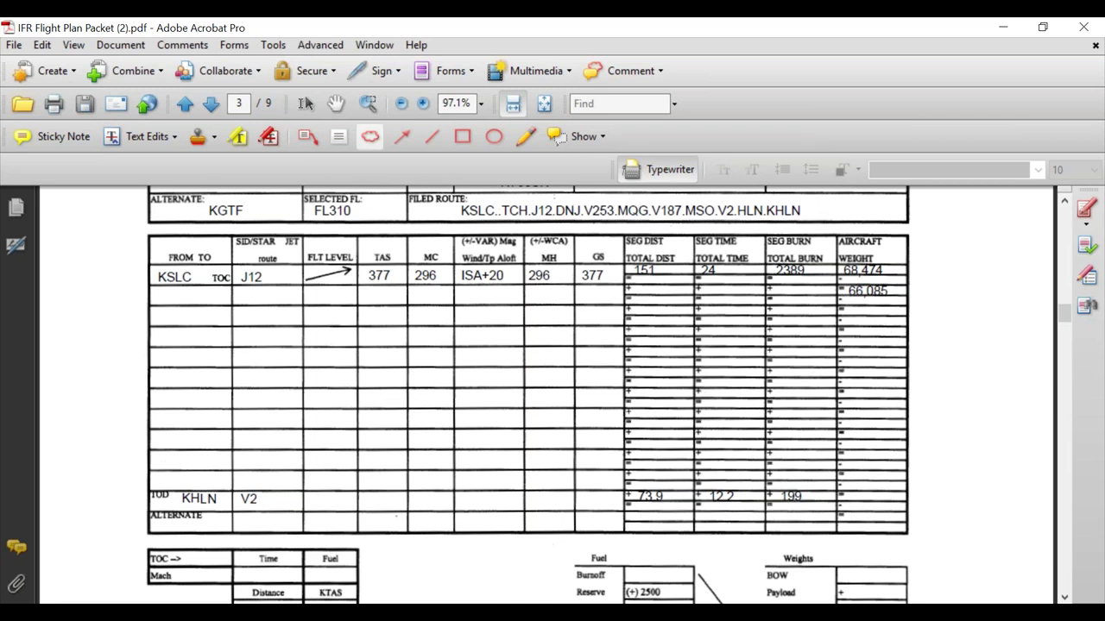
Step: Draw a descending arrow in the TOD row's flight level cell and enter a TAS of 365
click(402, 136)
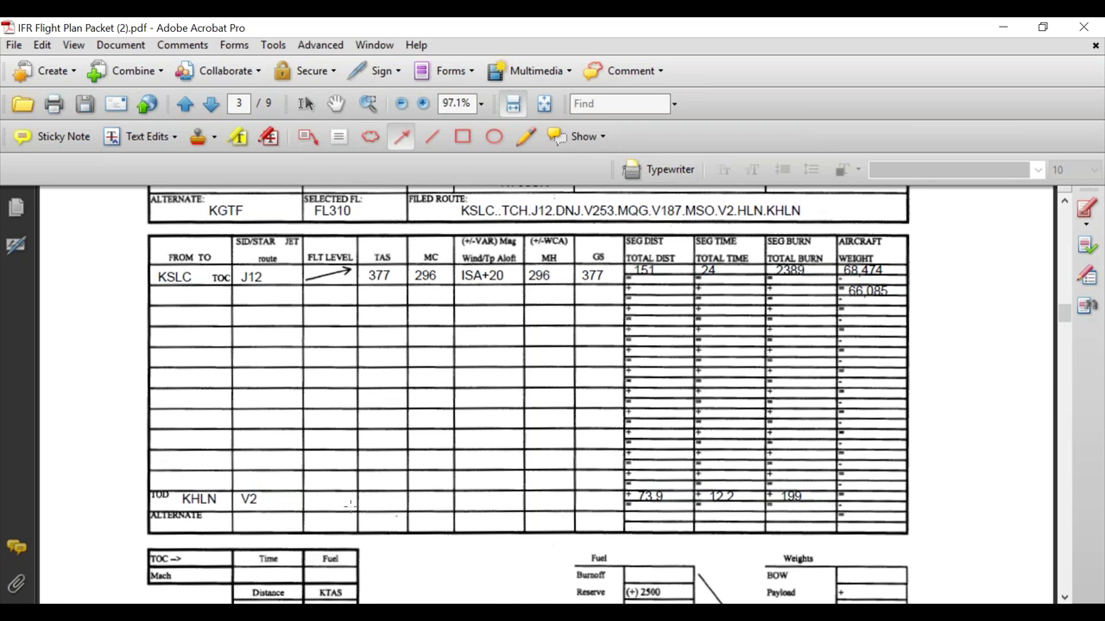
drag(350, 509, 314, 497)
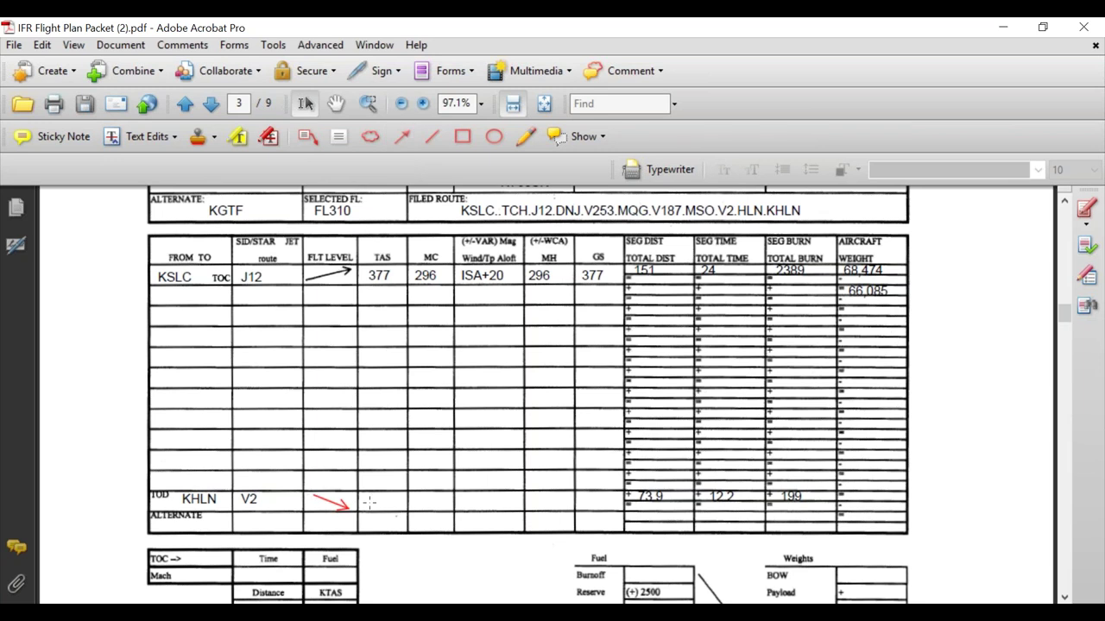
click(657, 169)
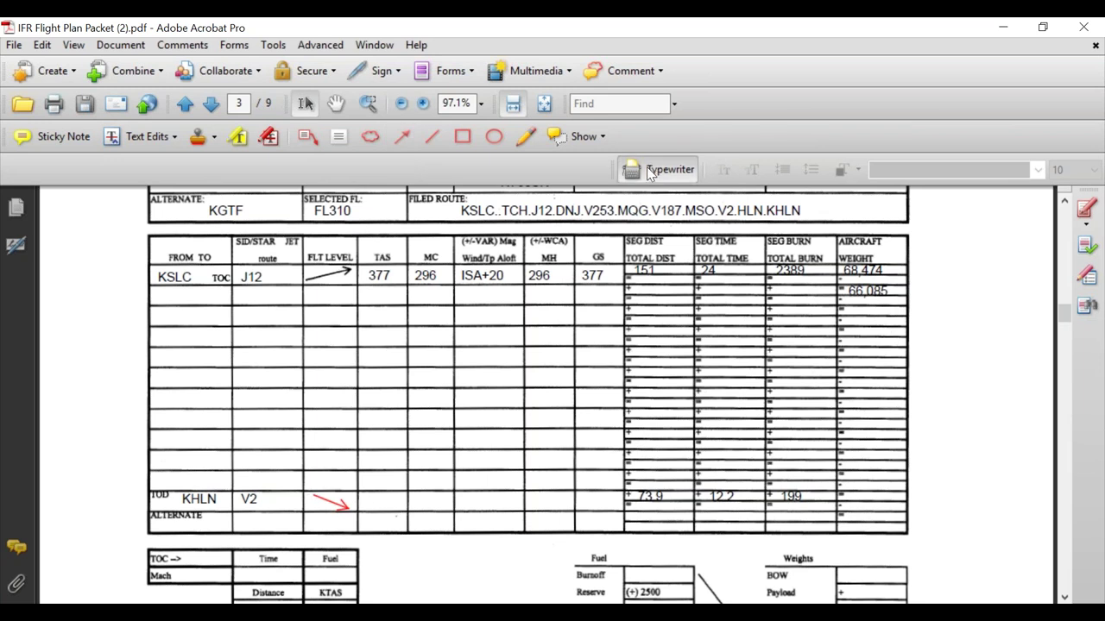
click(369, 502)
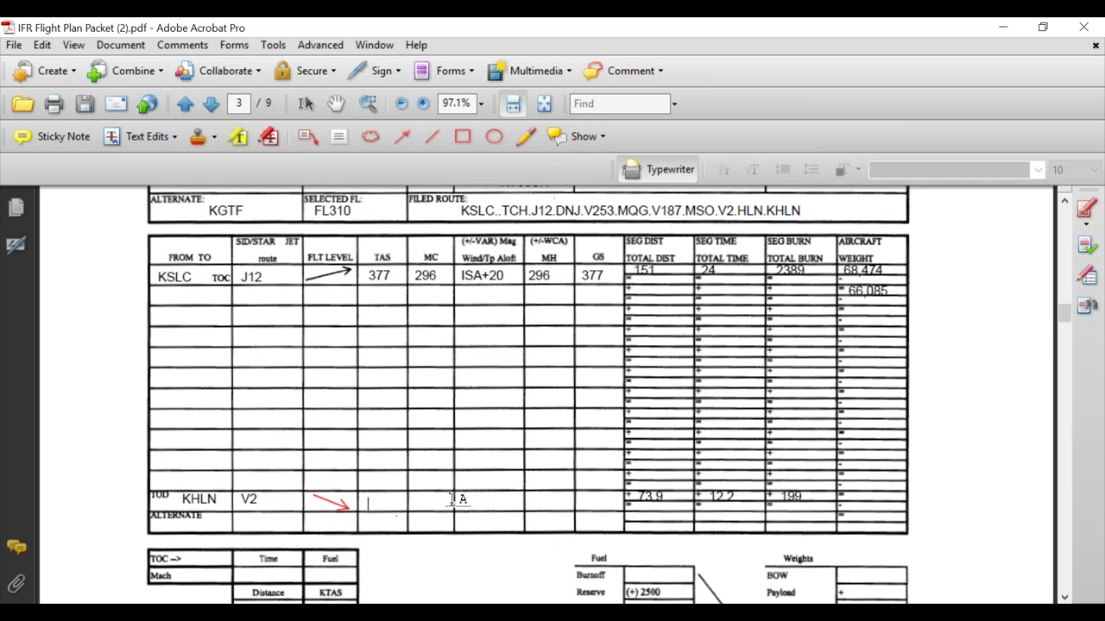
text(365)
Step: Switch to SkyVector and examine the V2 course from Missoula to Helena on the World Lo chart
key(alt+Tab)
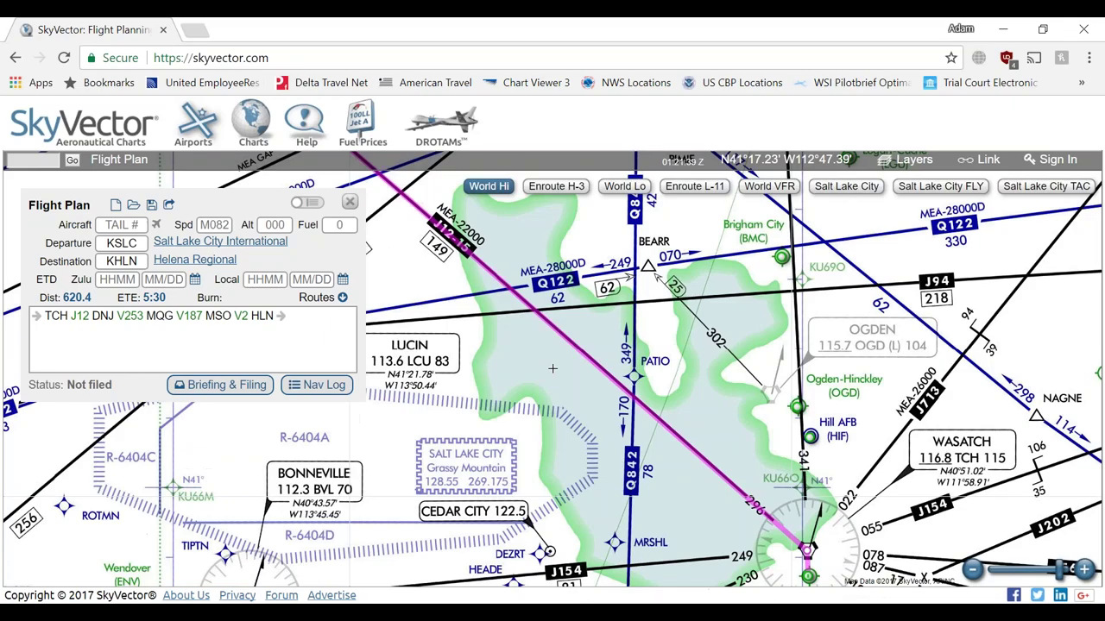
drag(525, 272, 525, 274)
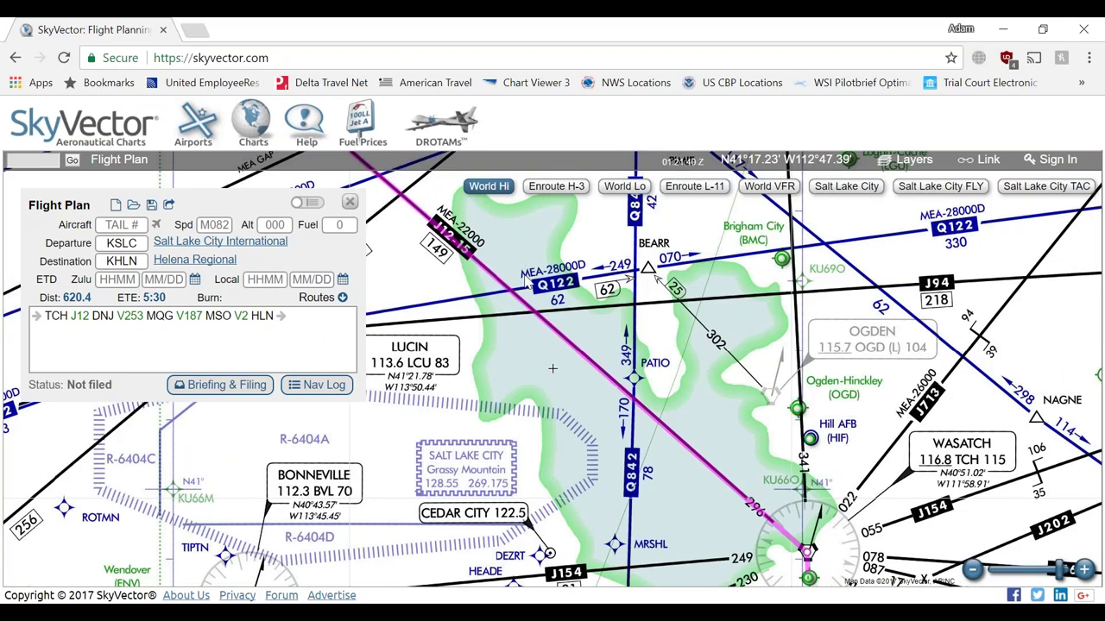
scroll(505, 351, down, 2)
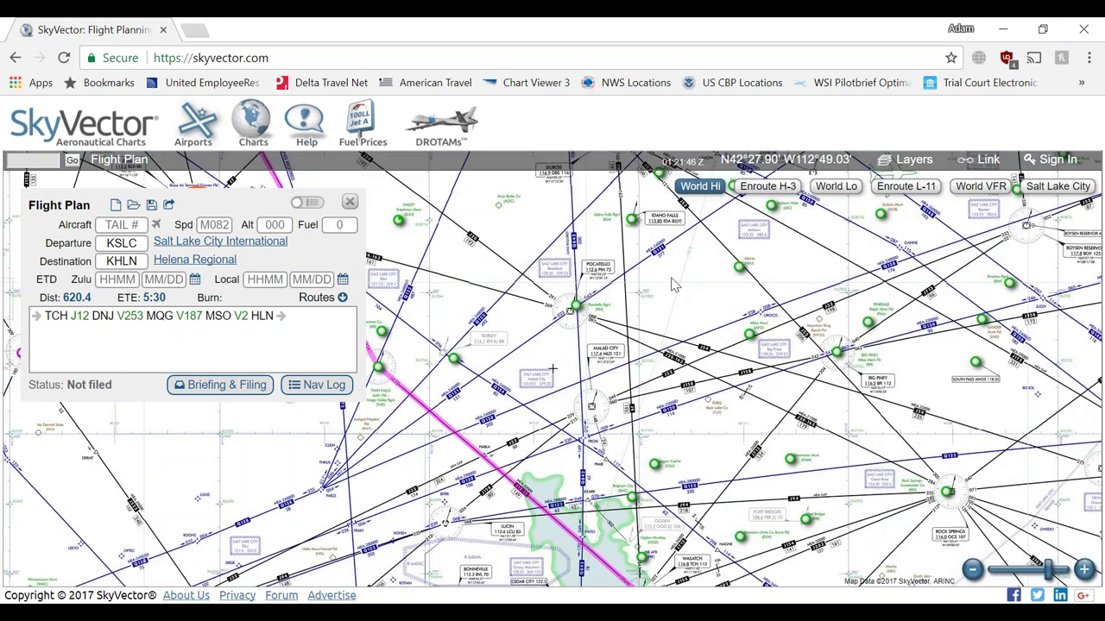
drag(568, 195, 640, 438)
drag(656, 199, 682, 569)
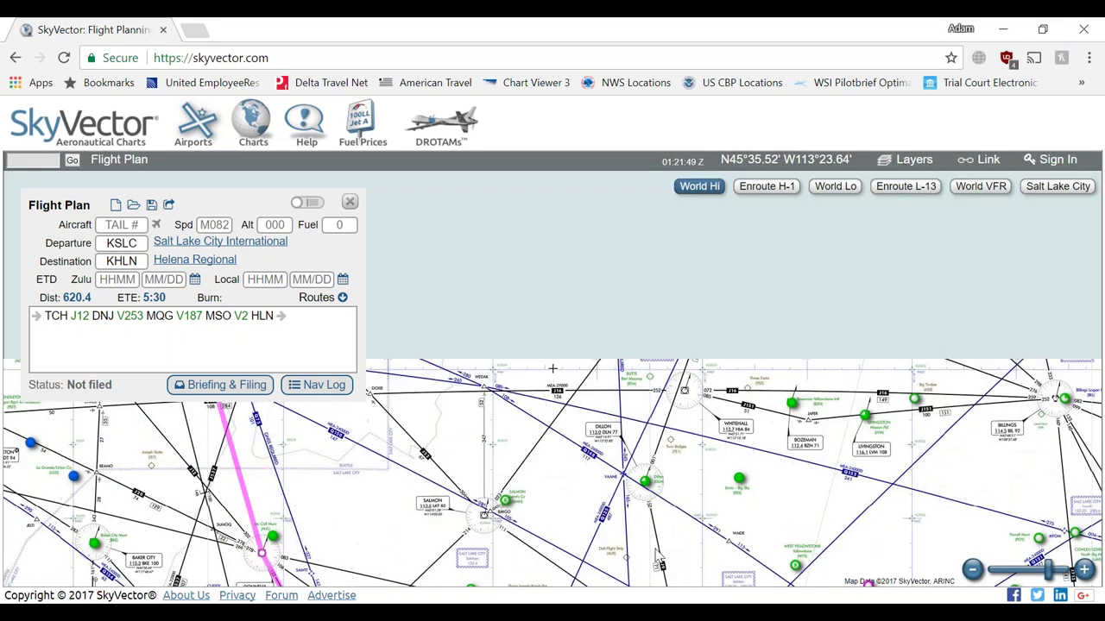
drag(681, 305, 682, 323)
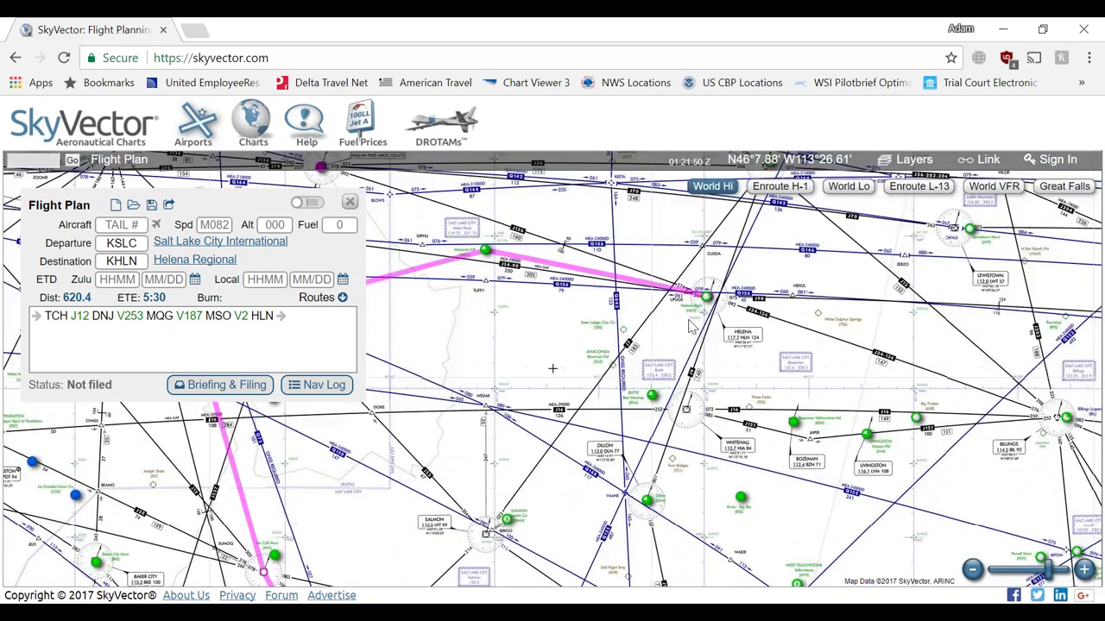
click(850, 186)
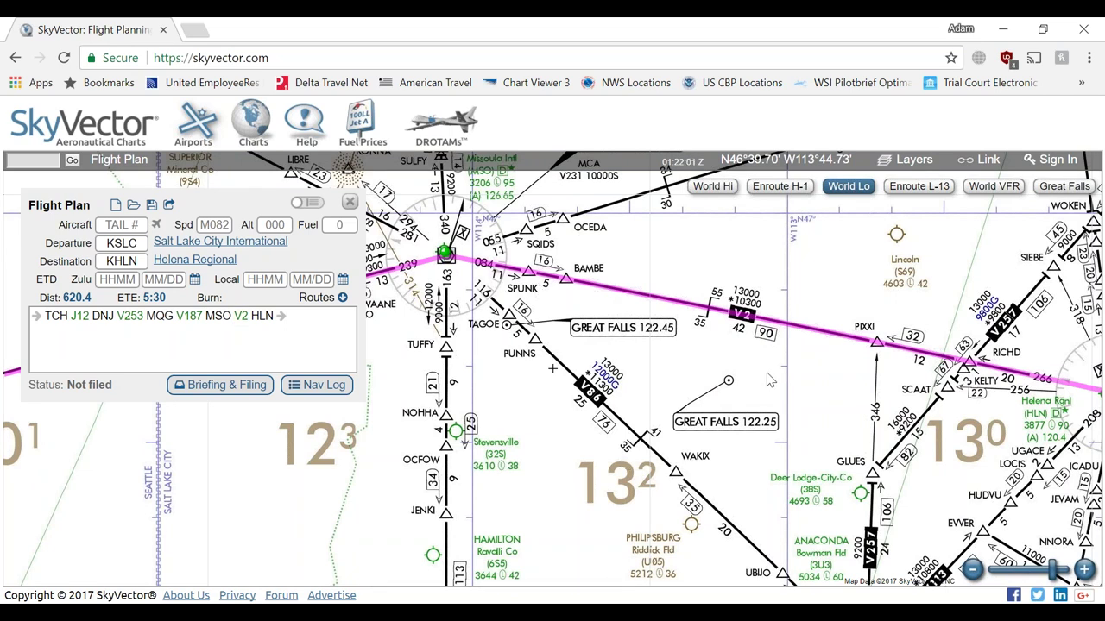
drag(767, 380, 729, 388)
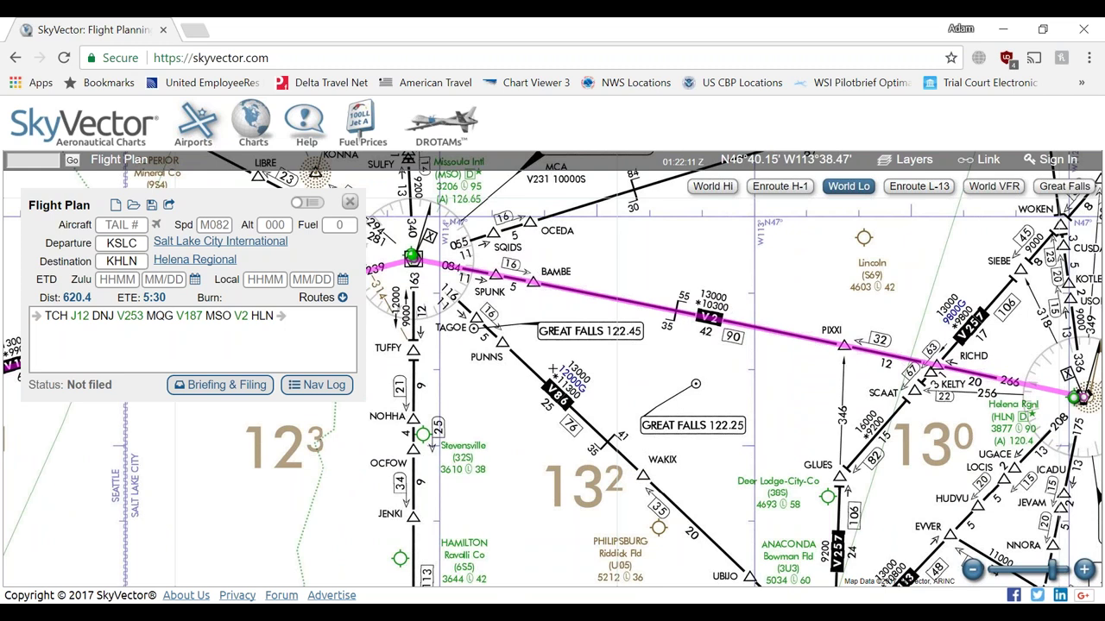
Step: Return to the IFR Flight Plan Packet and complete the TOD row with MC 084, ISA+20, MH 084 and GS 365
click(159, 608)
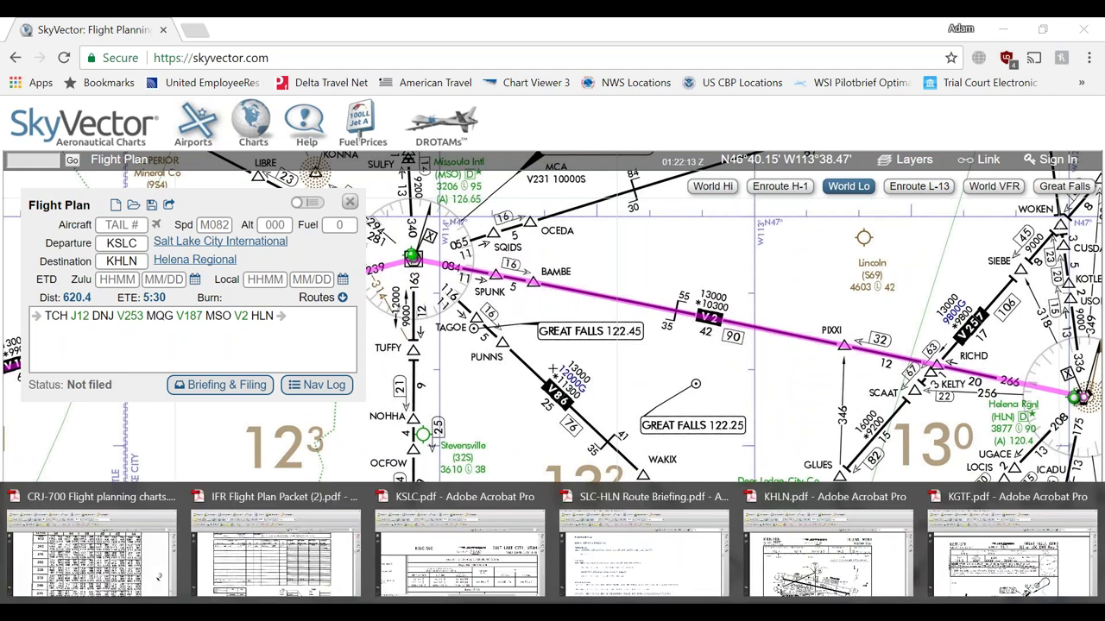
click(275, 556)
text(084)
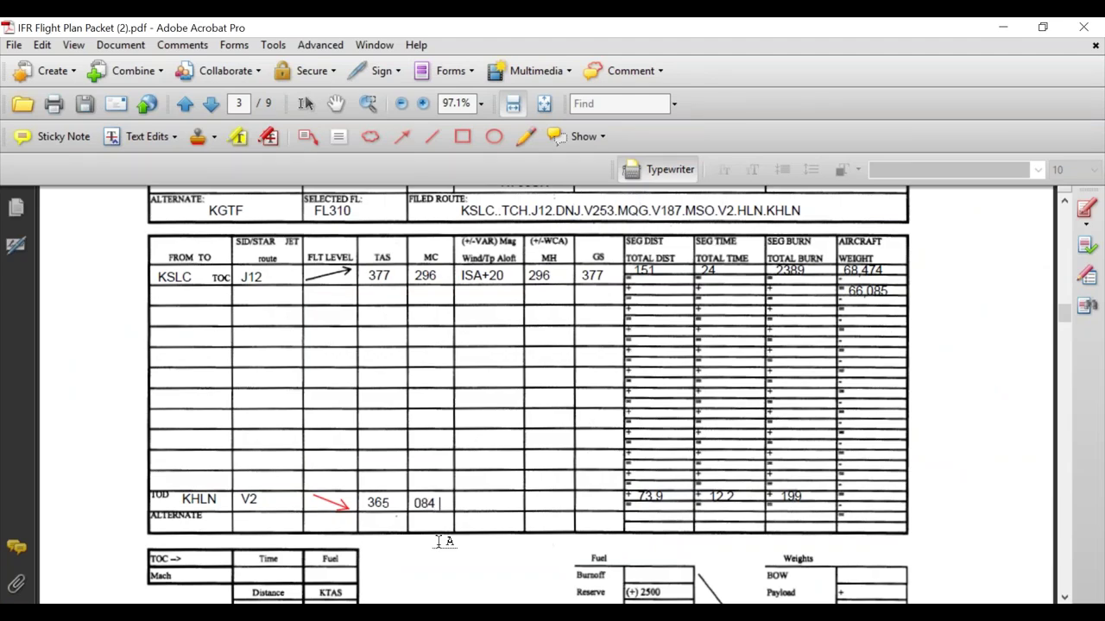
text(         ISA+20        084         365)
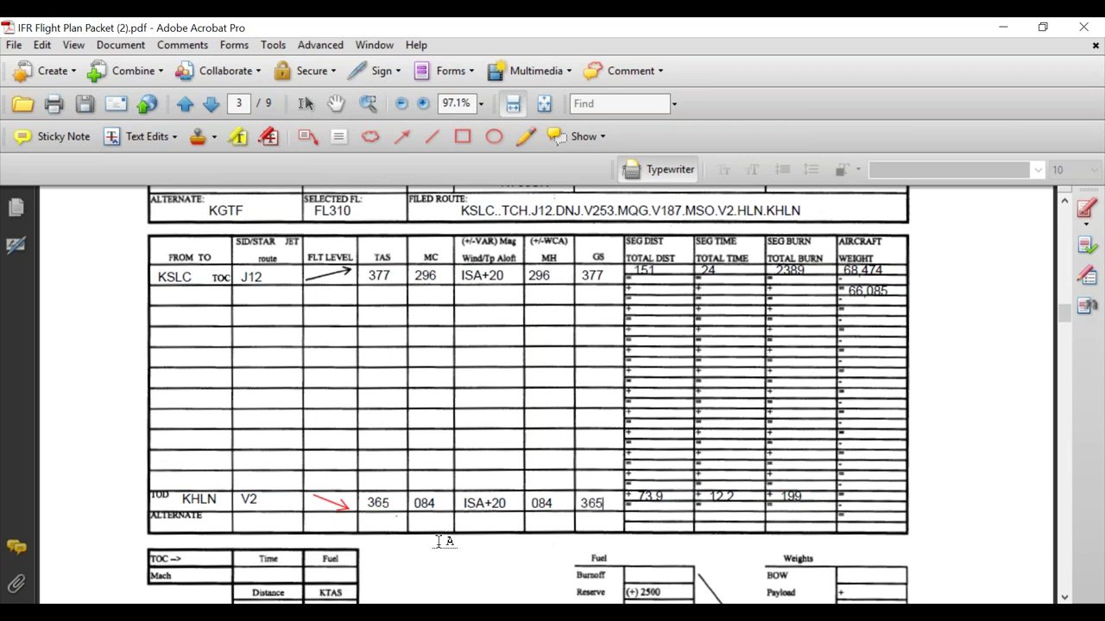
Step: Fill the alternate row with KGTF, route DIRECT and flight level FL250
click(176, 527)
text(GTF)
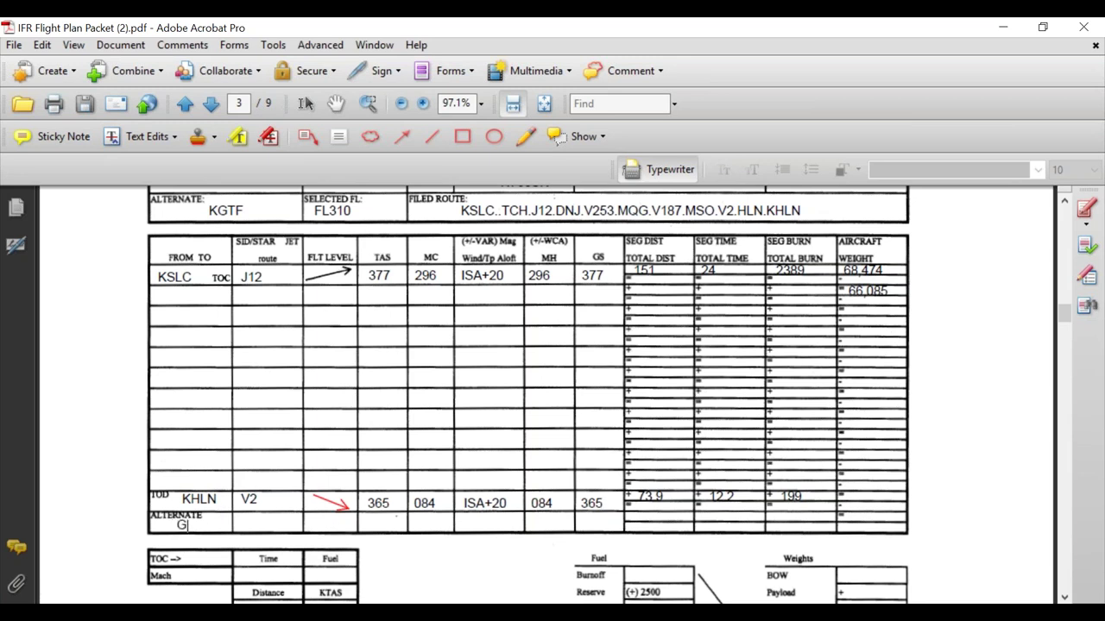
key(BackSpace)
key(BackSpace)
key(BackSpace)
text(K)
key(BackSpace)
text(KGTF)
click(241, 526)
text(DIRECT)
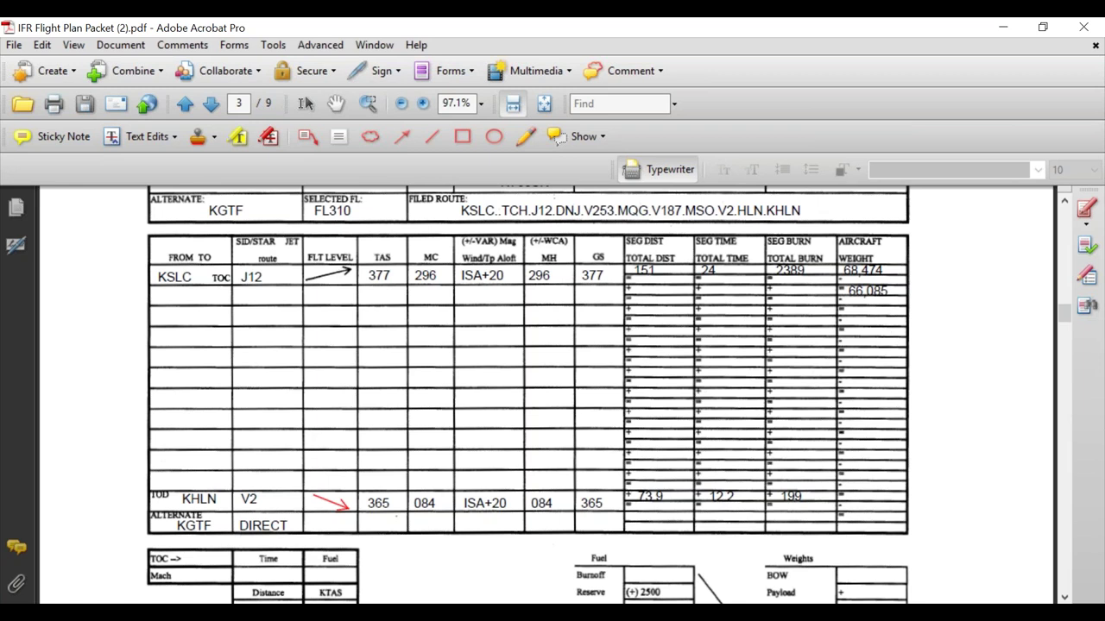
text(FL250)
Step: Switch to SkyVector and examine the low-altitude chart between Helena and Great Falls for the course to the alternate
mouse_move(552, 612)
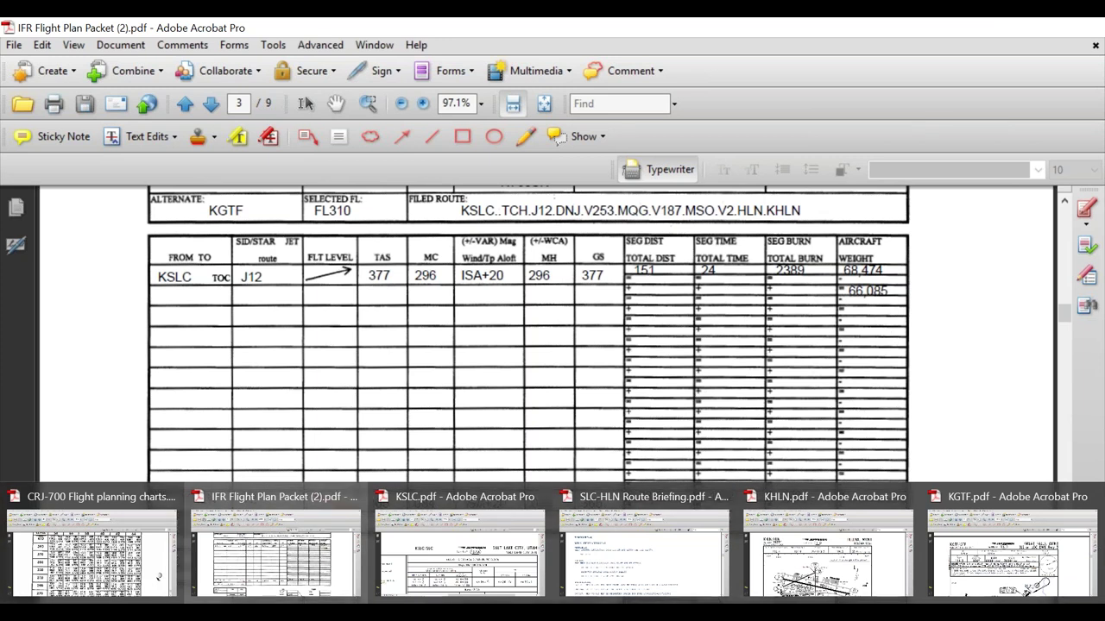
click(427, 552)
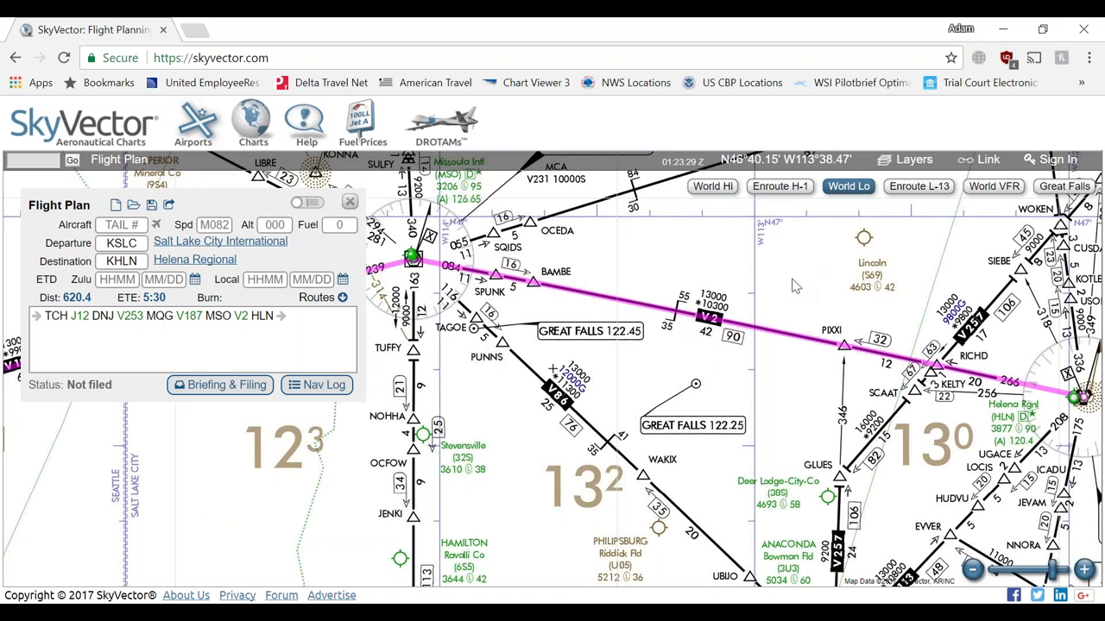
scroll(896, 448, down, 2)
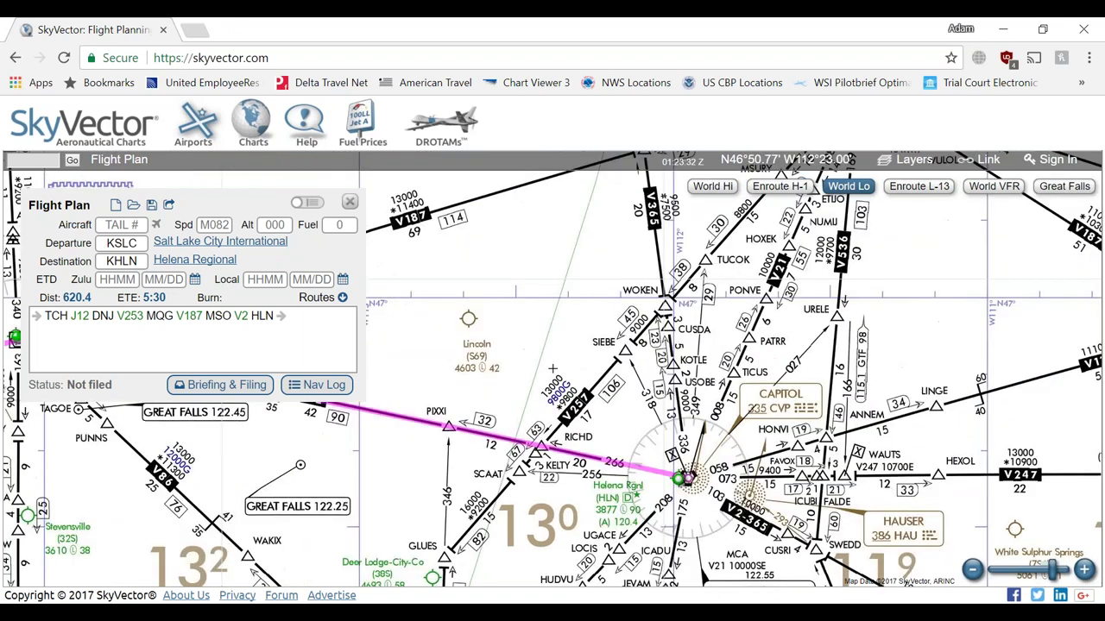
scroll(954, 434, up, 1)
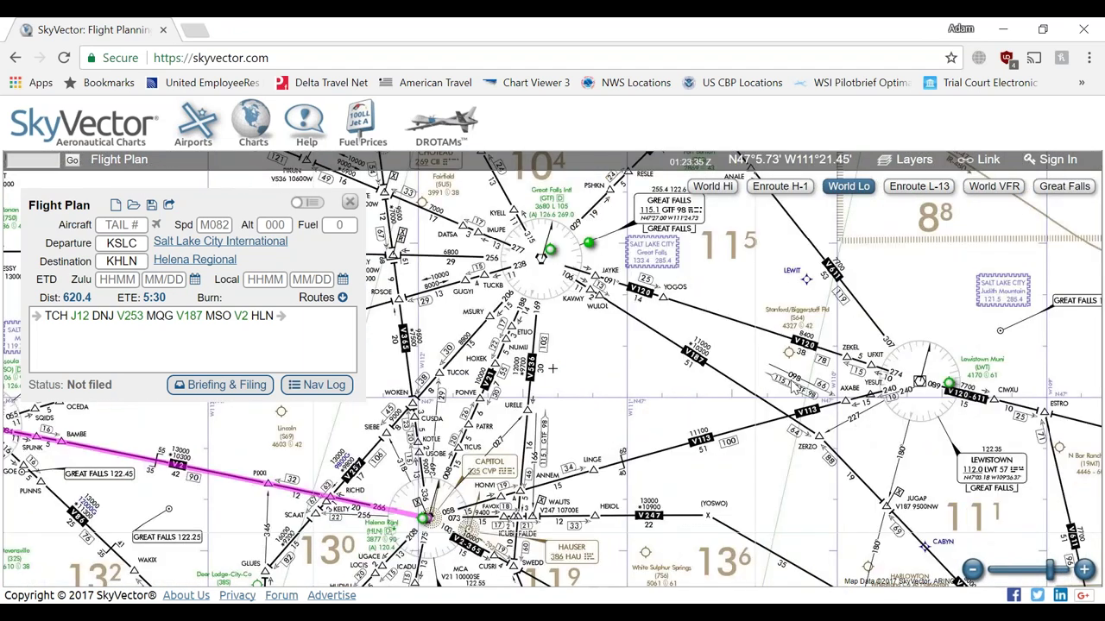
drag(612, 405, 672, 429)
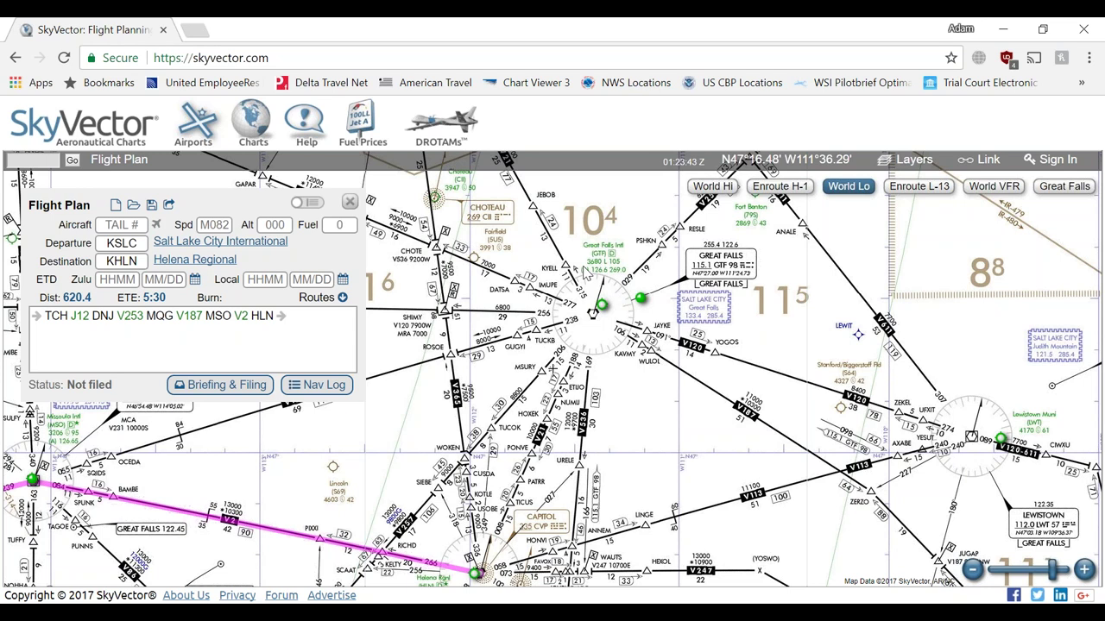
scroll(580, 261, up, 1)
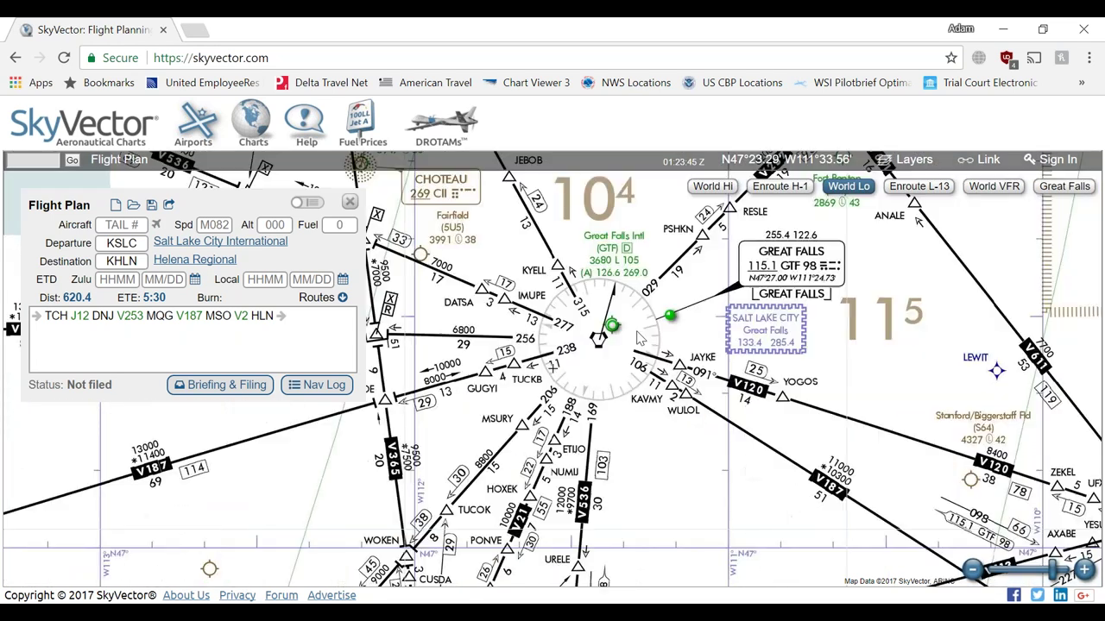
drag(622, 409, 630, 468)
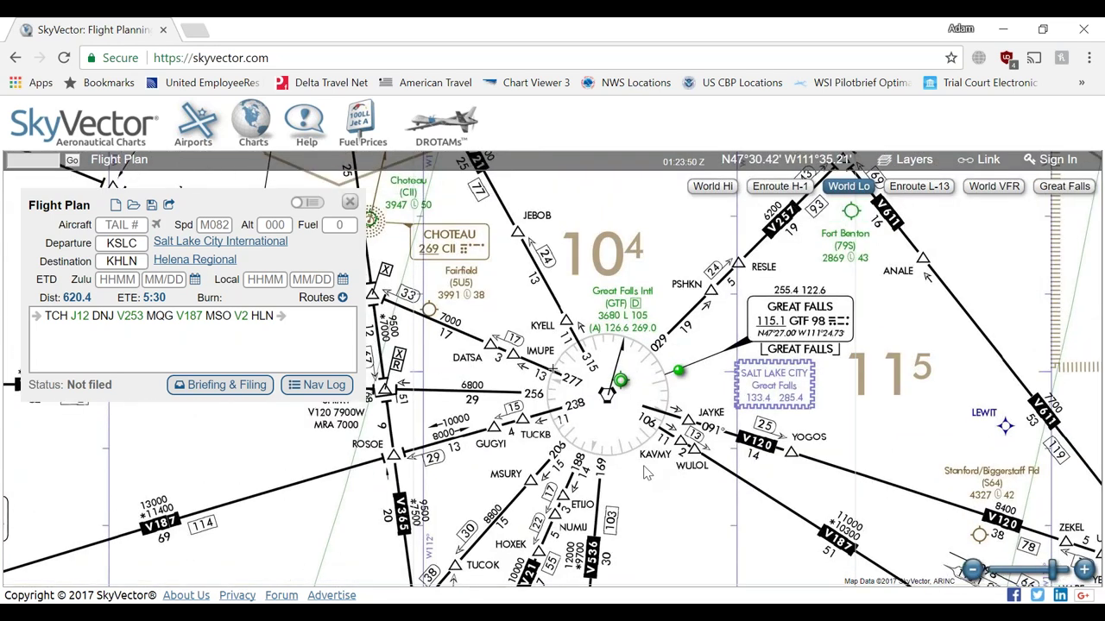
mouse_move(623, 384)
drag(724, 390, 818, 257)
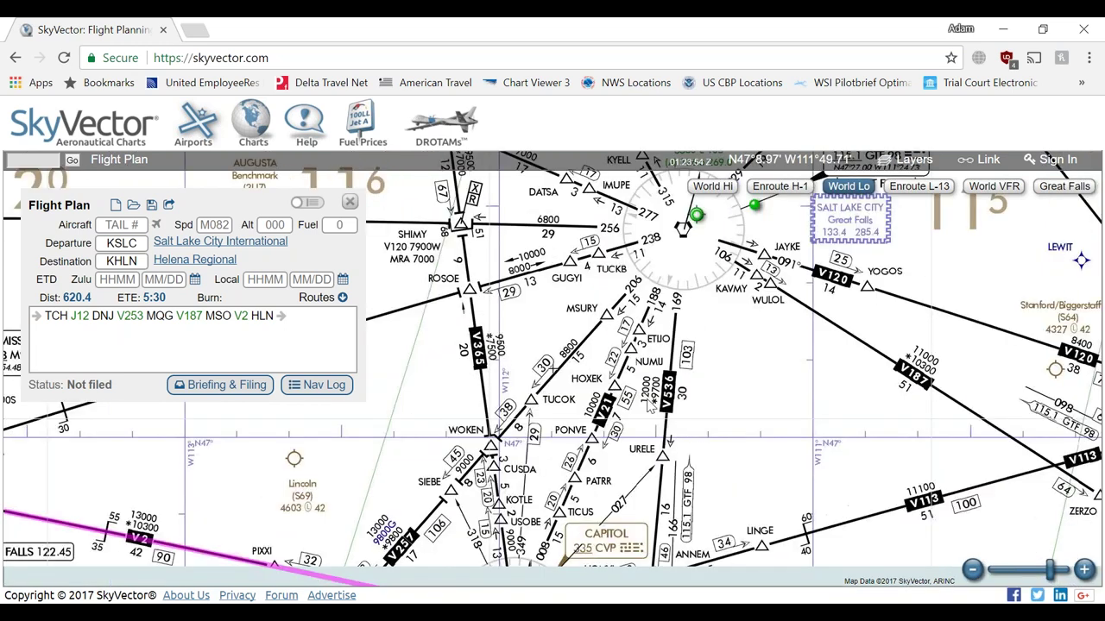
mouse_move(610, 537)
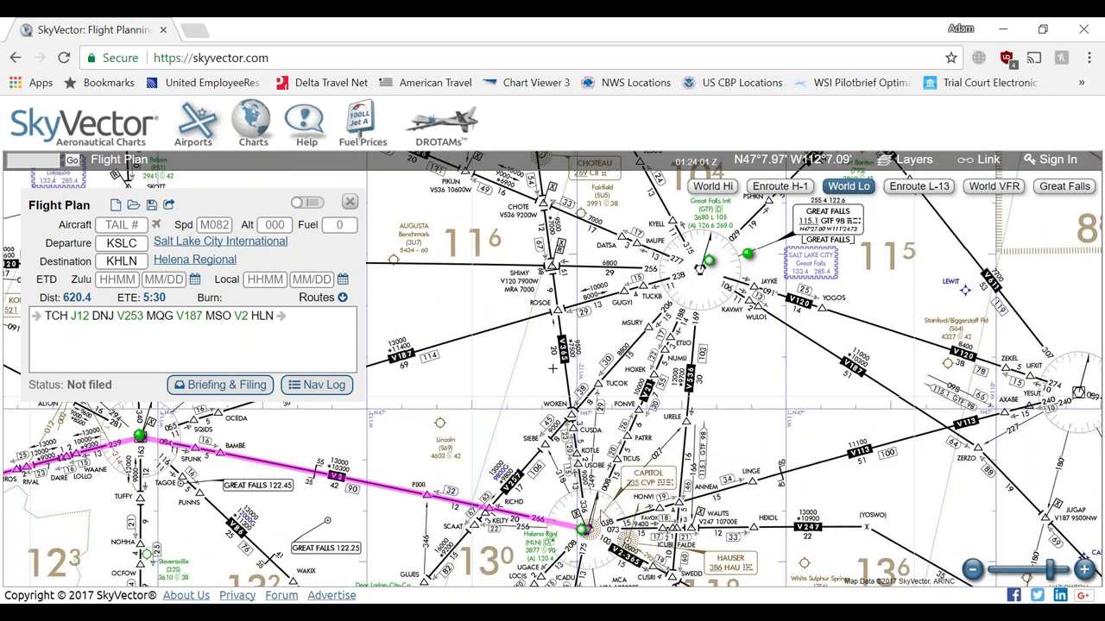
scroll(606, 481, up, 1)
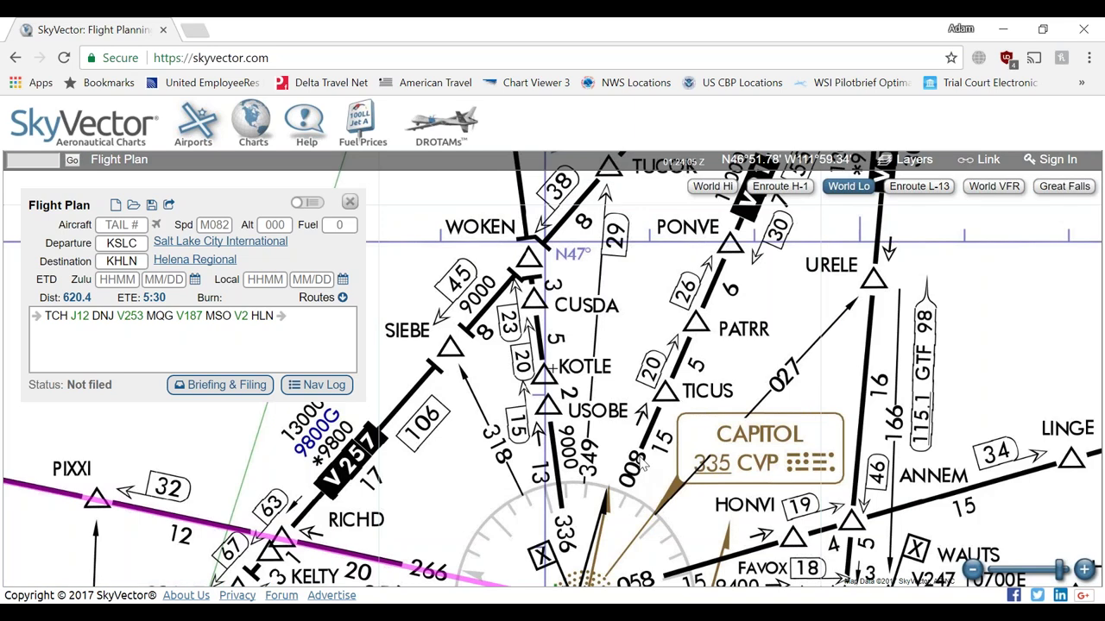
scroll(613, 446, down, 2)
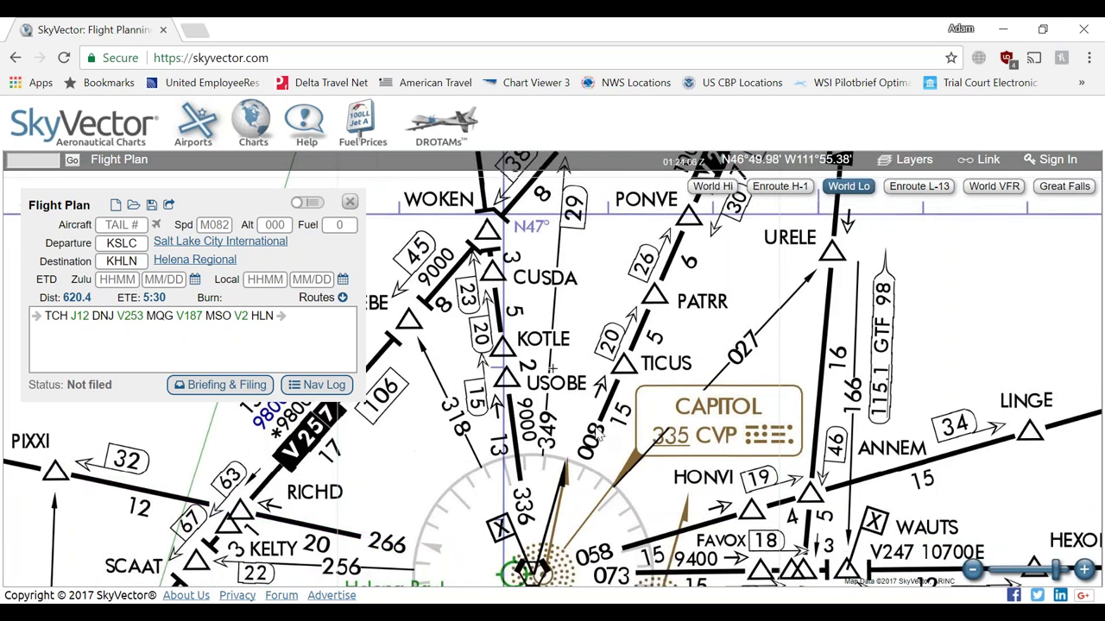
scroll(598, 423, down, 1)
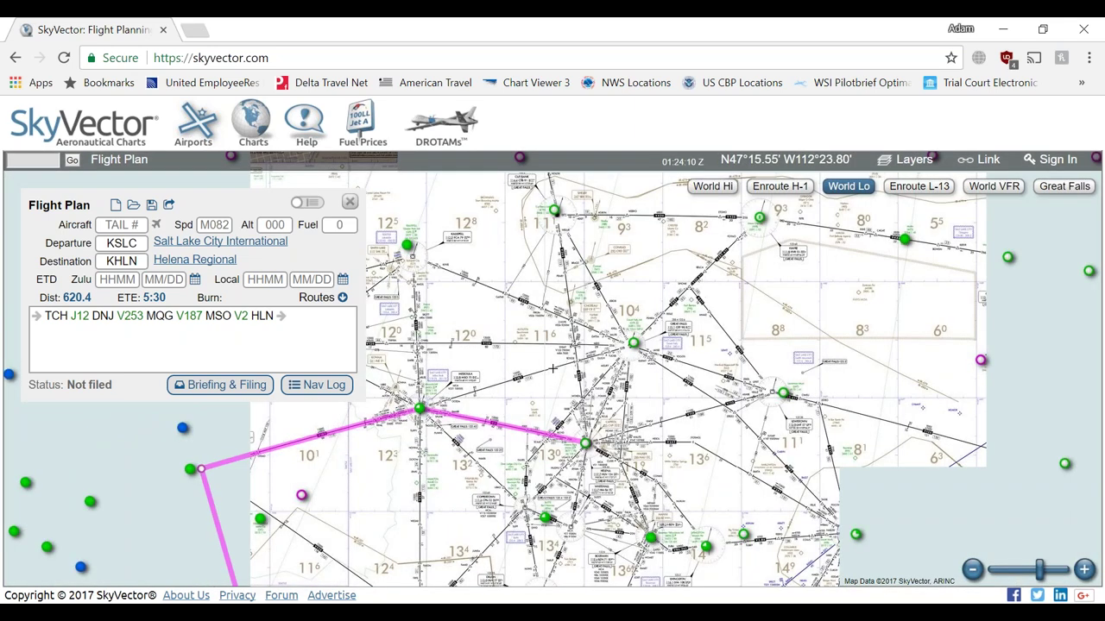
Step: Return to the IFR Flight Plan Packet and enter TAS 400, MC 008, MH 008 and GS 400 in the alternate row
mouse_move(278, 565)
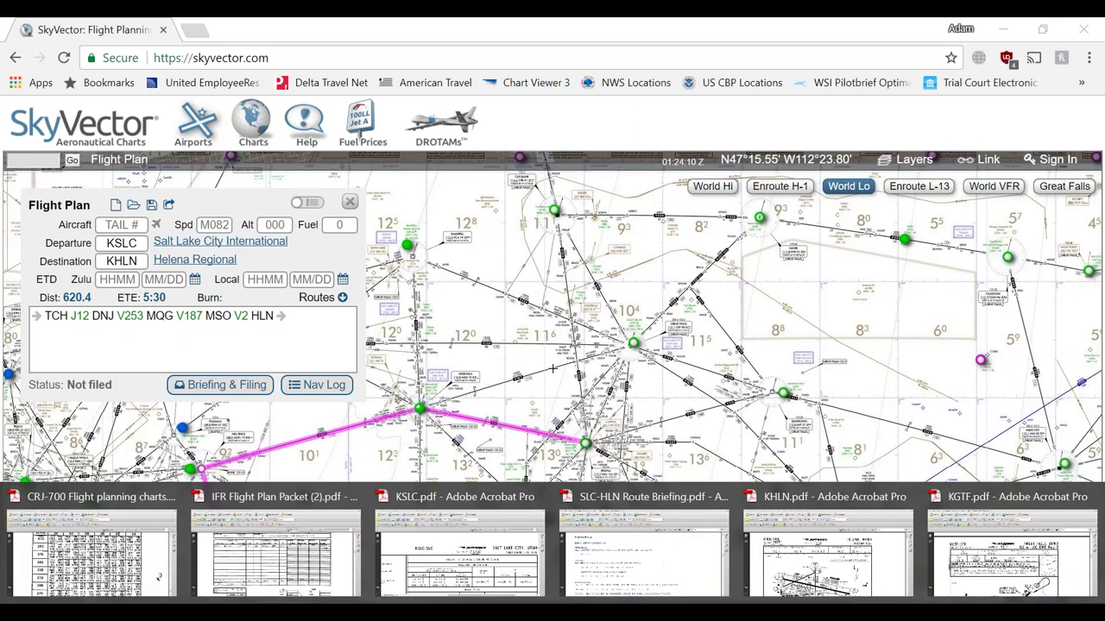
click(278, 565)
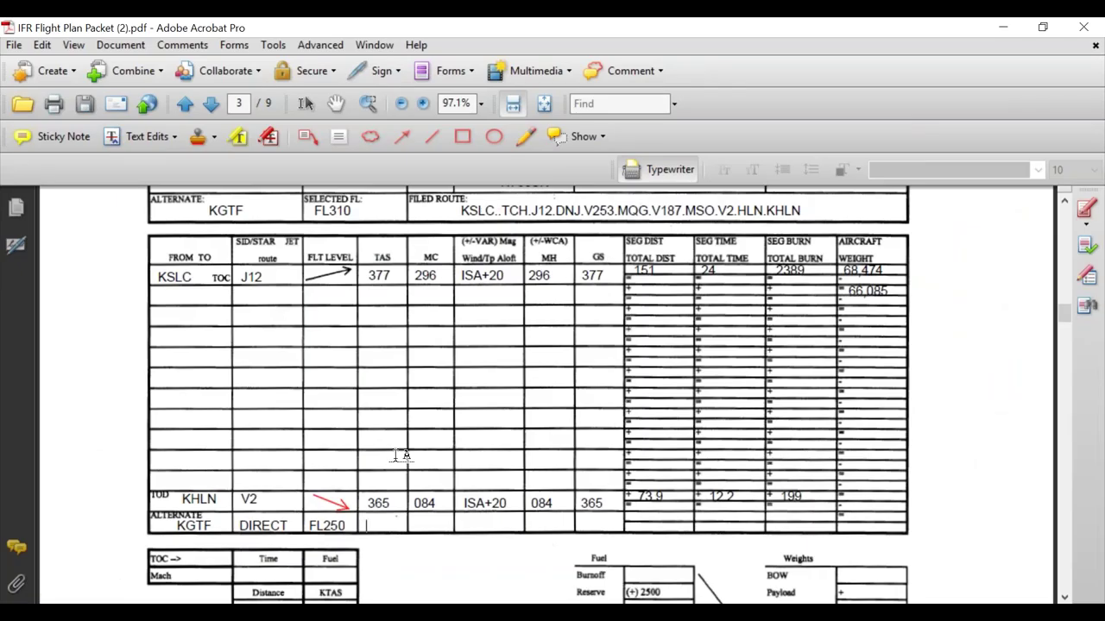
text(400        008                         008)
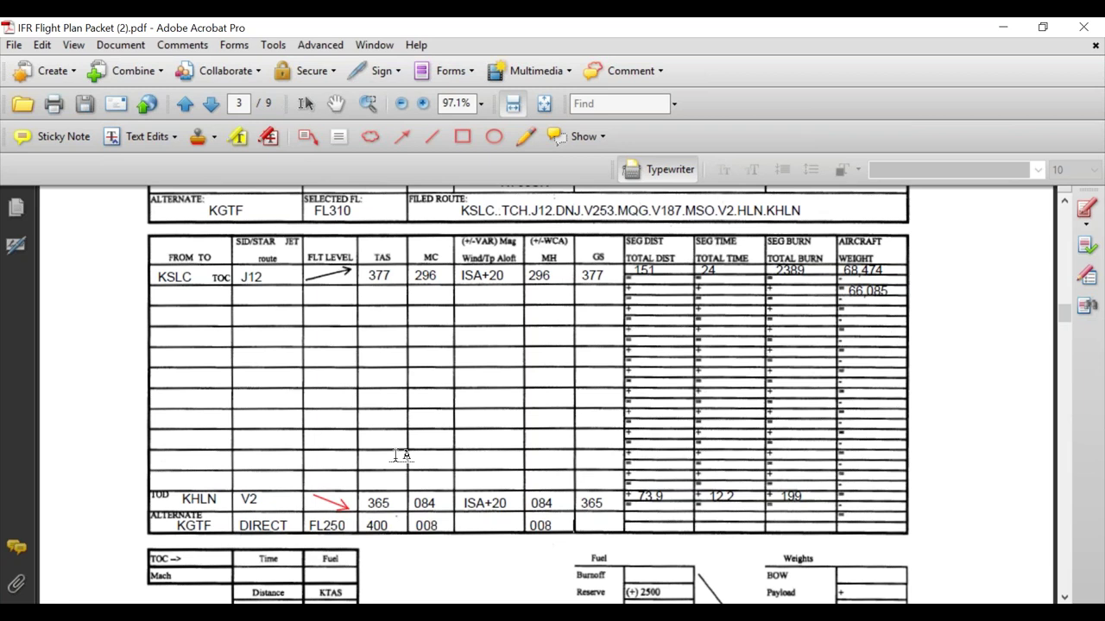
text(         400)
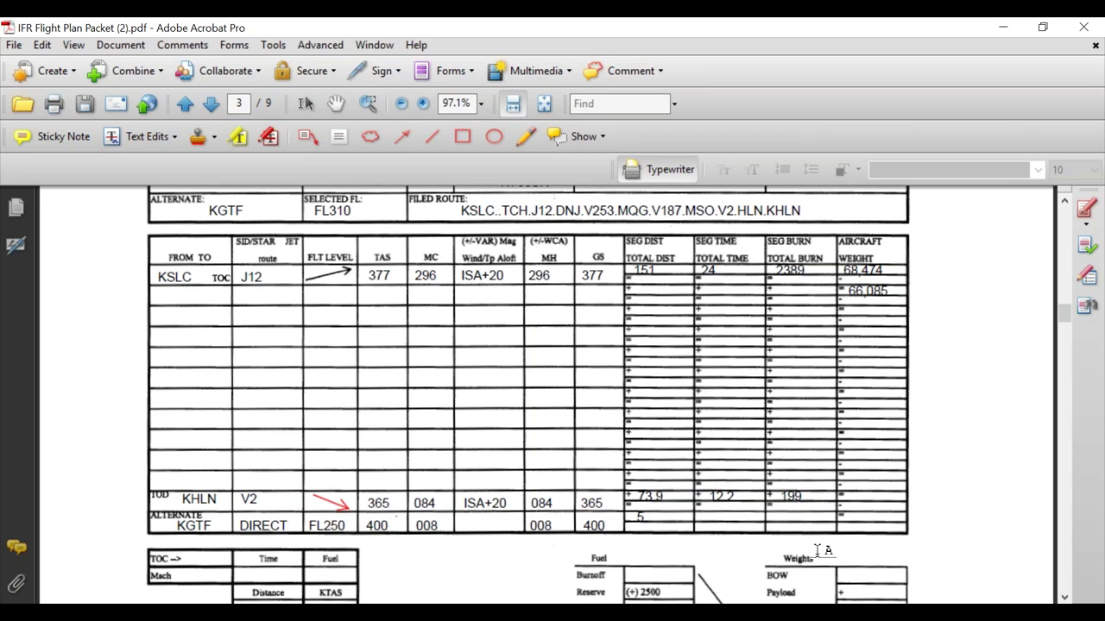
Step: Complete the alternate row with segment distance 58.3, segment time 8.8 and segment burn 438
text(8)
text(.3             8.8)
text(438)
Step: Switch to SkyVector, show the World Hi chart around Salt Lake City and check the route's leg-by-leg courses and distances
key(alt+Tab)
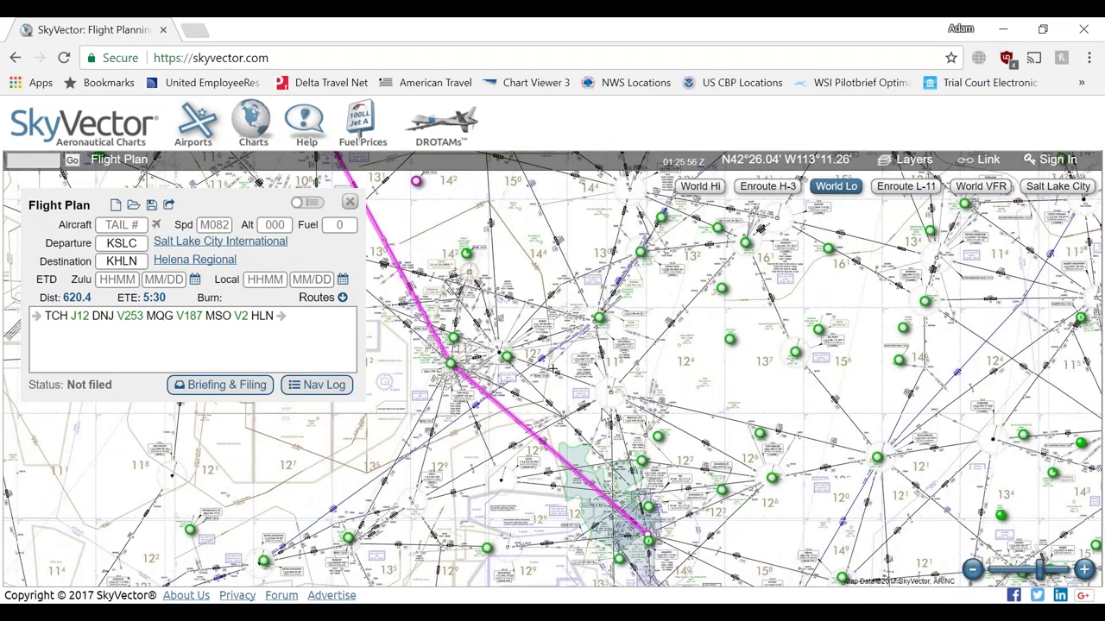
click(700, 185)
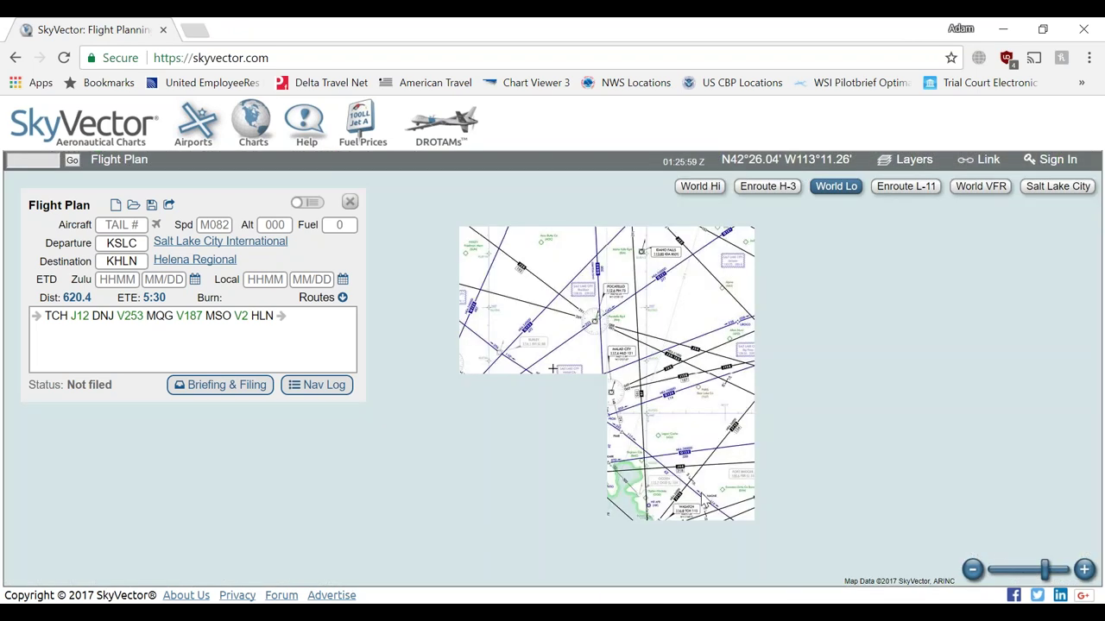
scroll(653, 458, up, 2)
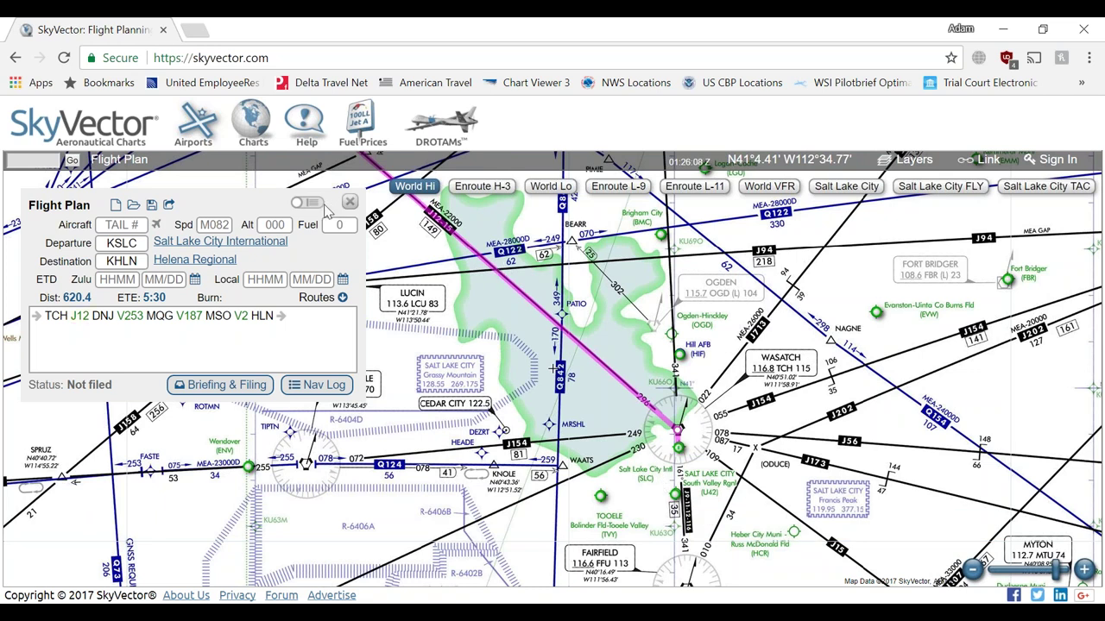
click(307, 204)
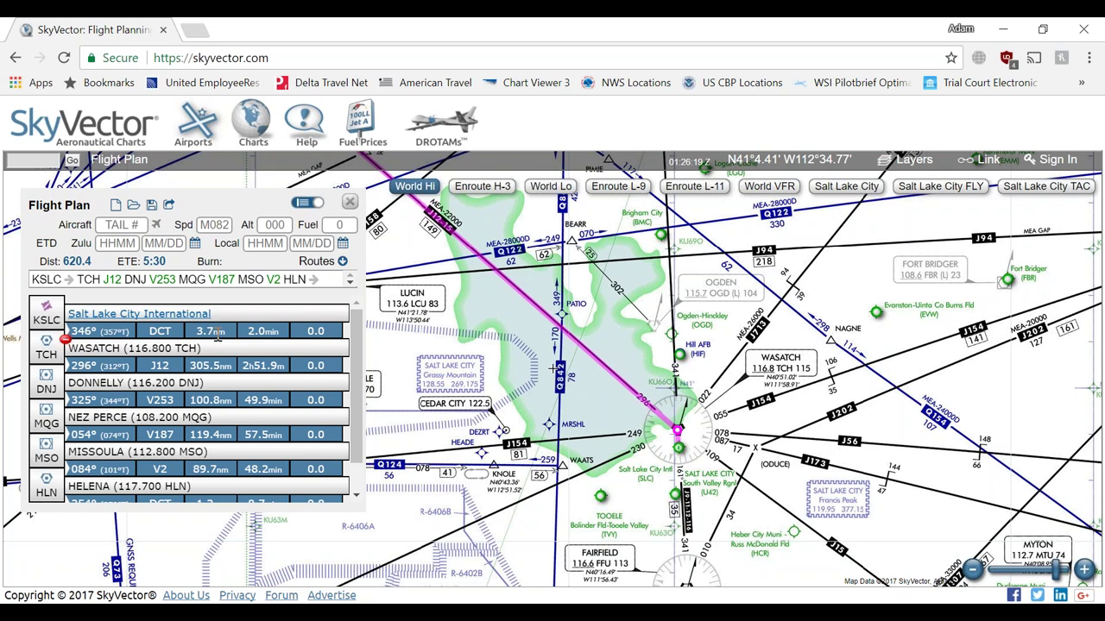
click(304, 204)
mouse_move(250, 242)
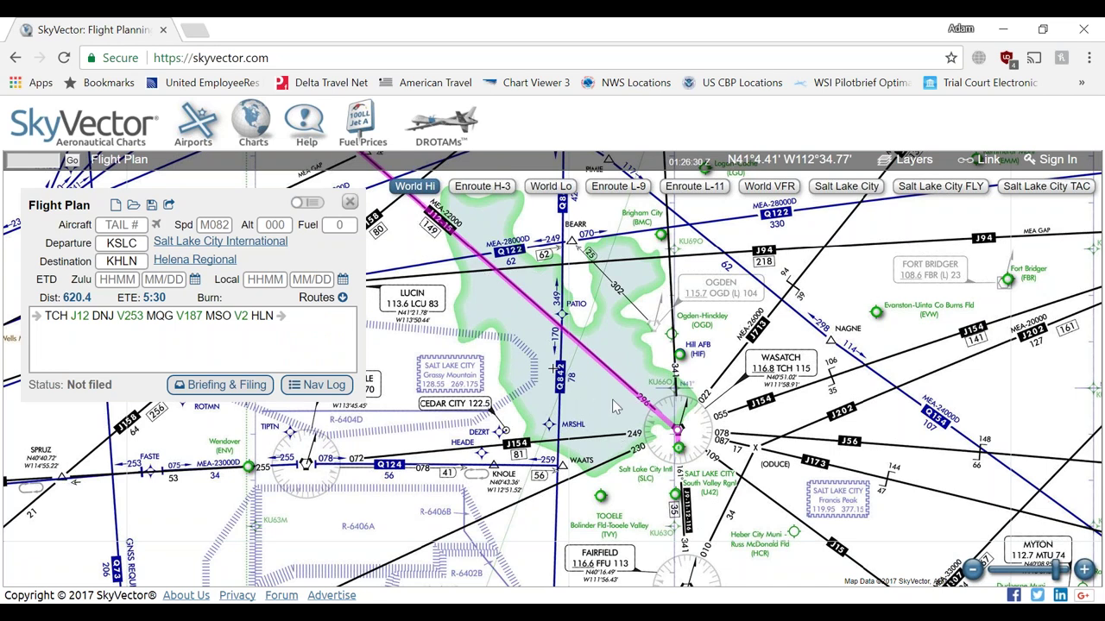
Step: Examine airway J12 on the high-altitude chart from Salt Lake City through Twin Falls to Donnelly
drag(469, 318, 499, 369)
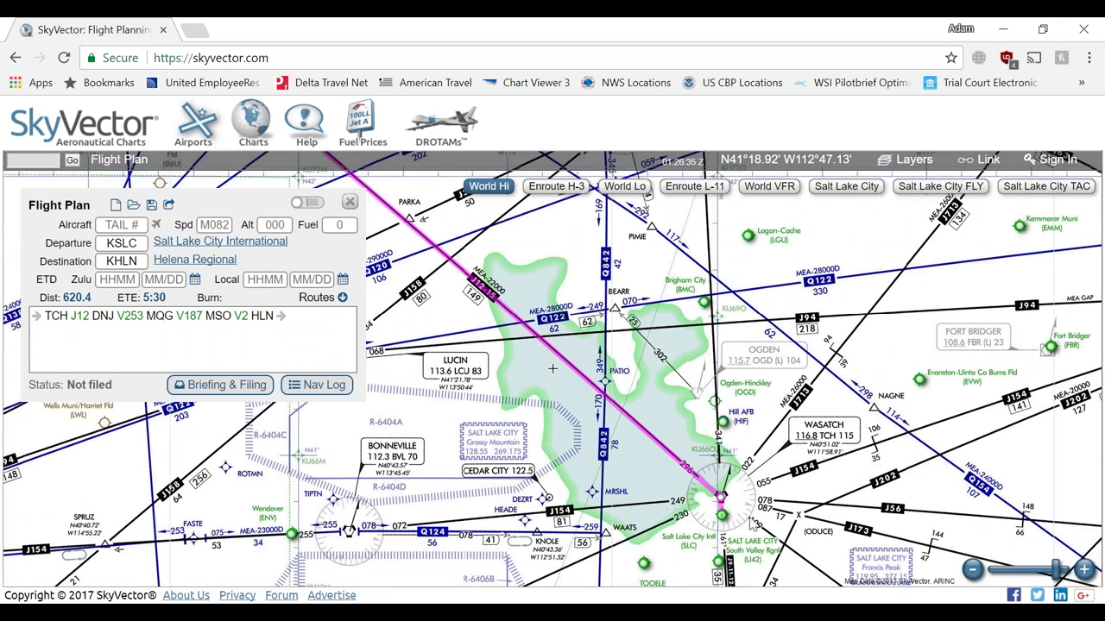
mouse_move(747, 521)
drag(549, 405, 661, 468)
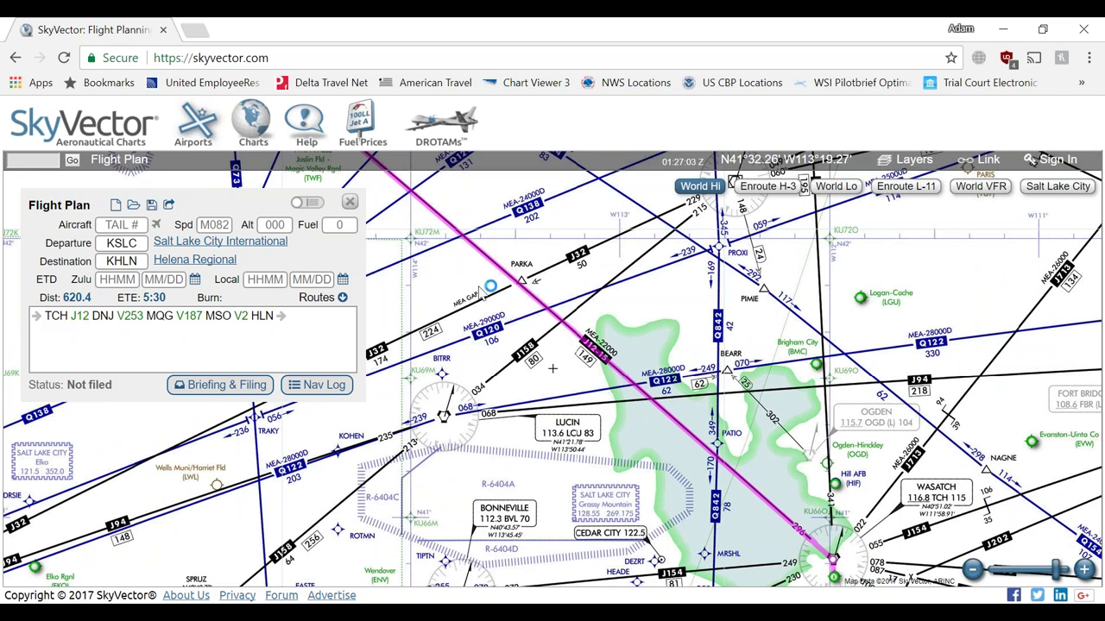
drag(368, 255, 583, 340)
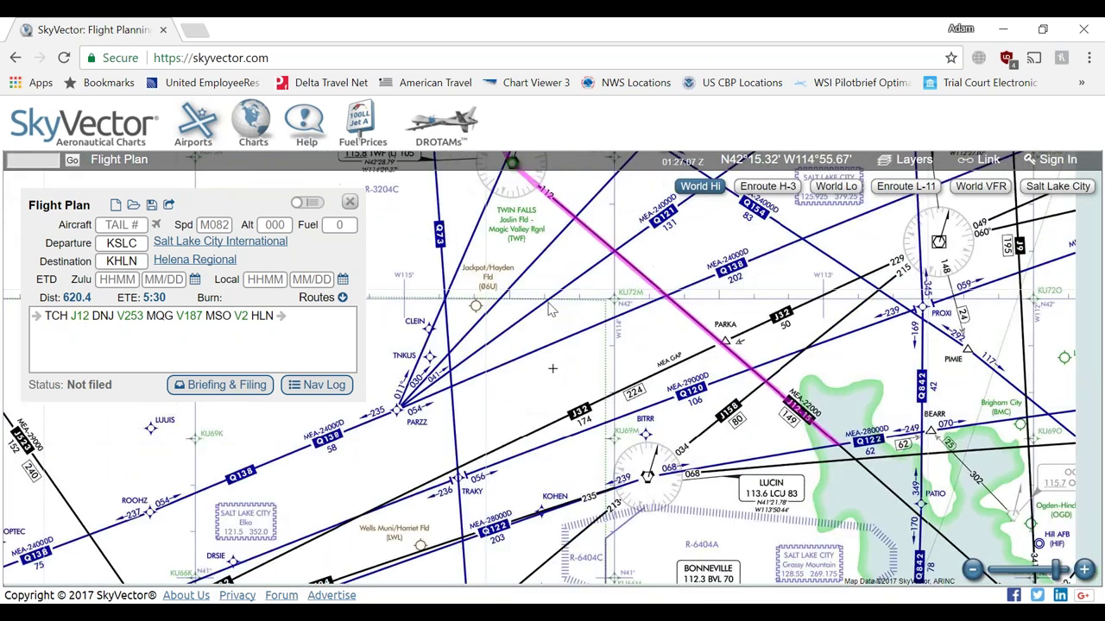
drag(759, 435, 727, 400)
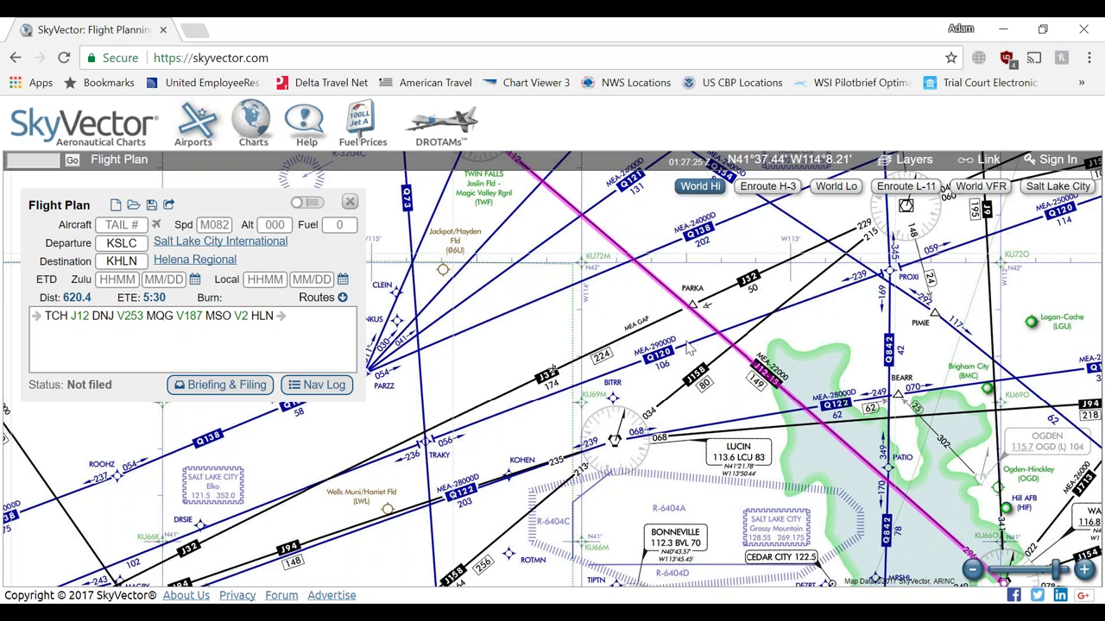
drag(553, 367, 553, 370)
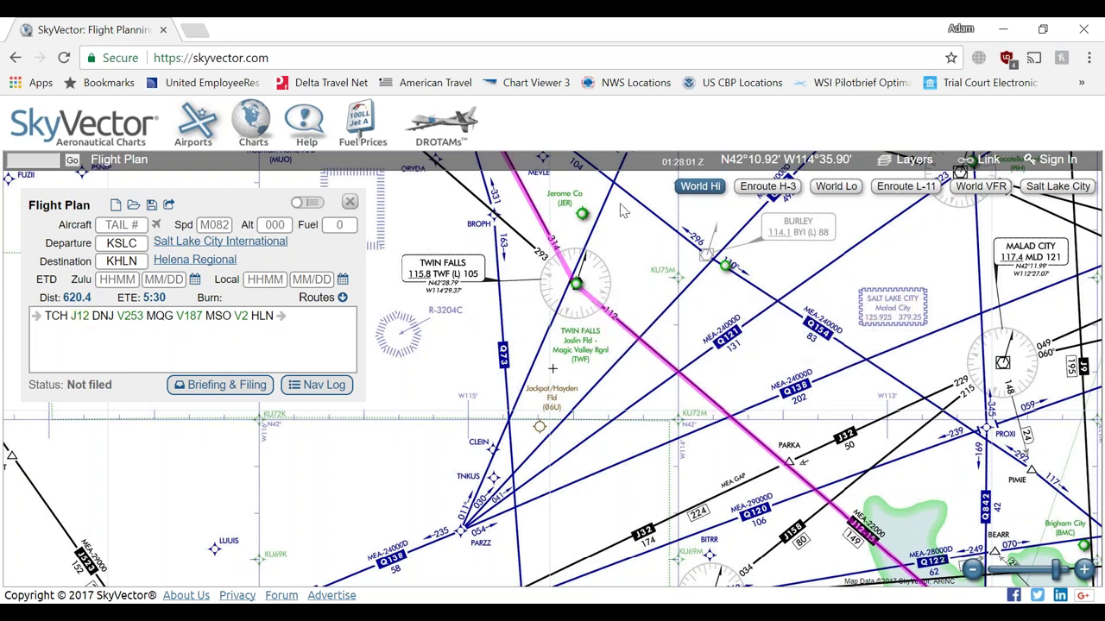
scroll(630, 246, down, 3)
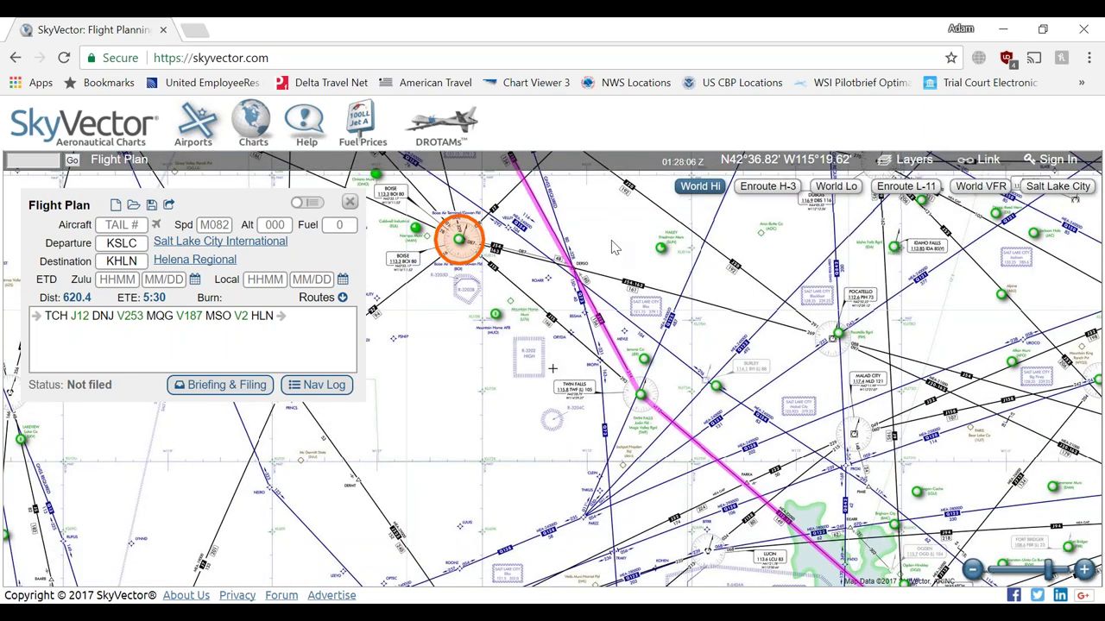
scroll(537, 342, up, 3)
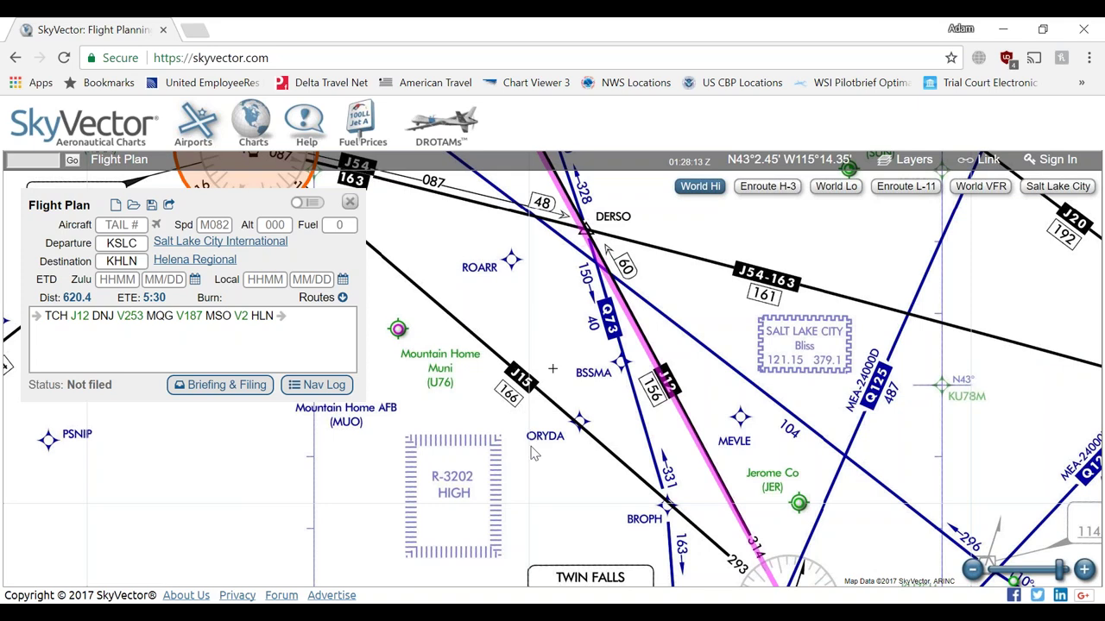
scroll(535, 396, down, 2)
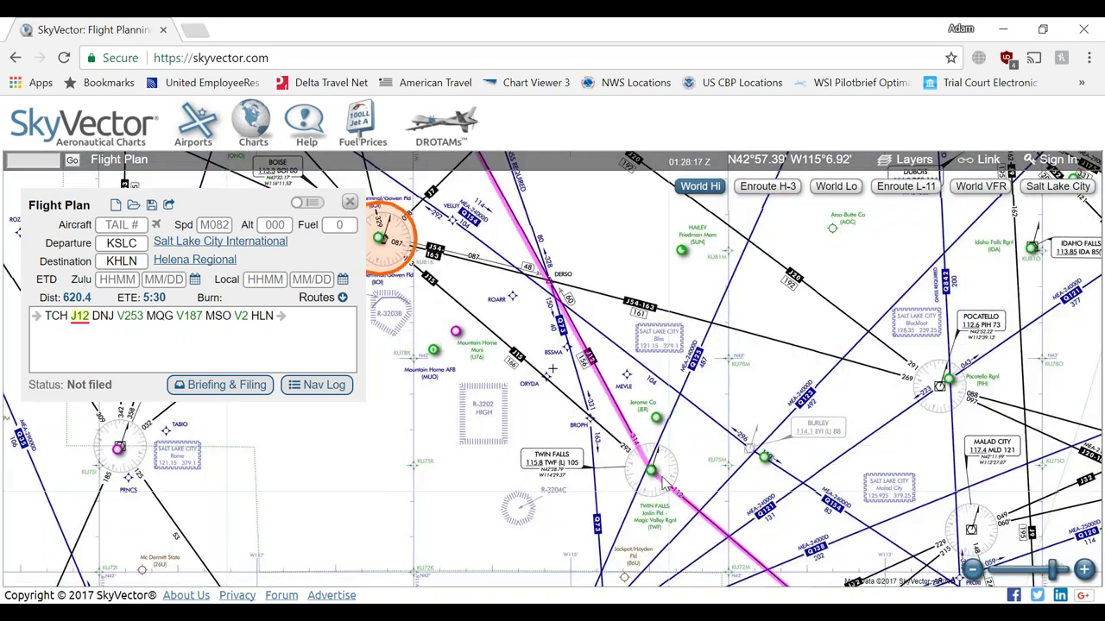
mouse_move(651, 472)
drag(496, 409, 541, 488)
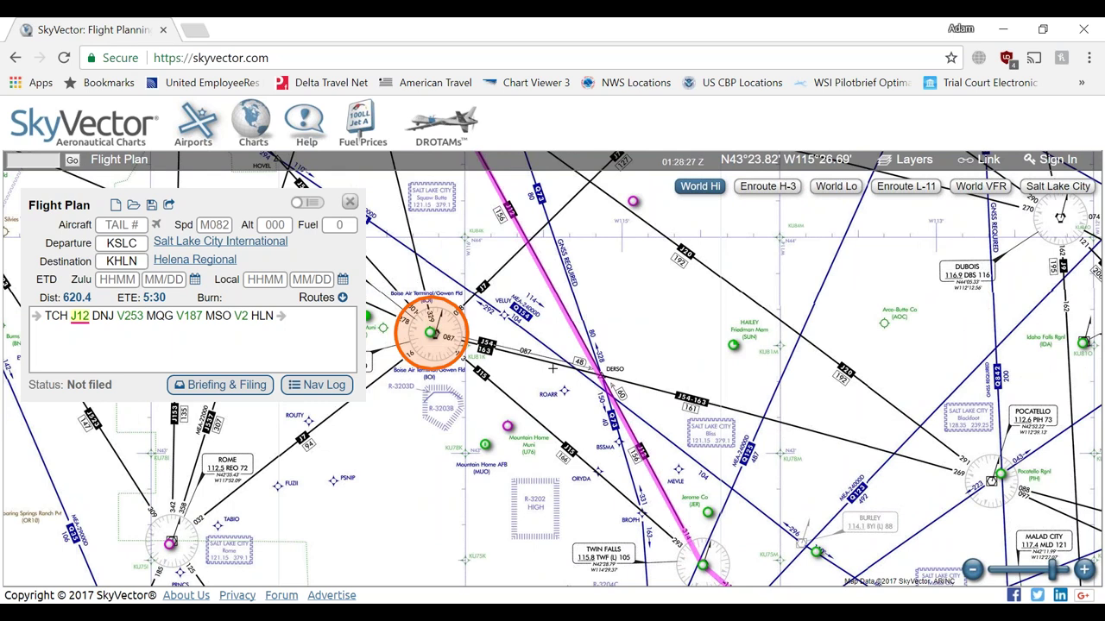
drag(566, 419, 673, 583)
drag(509, 321, 572, 450)
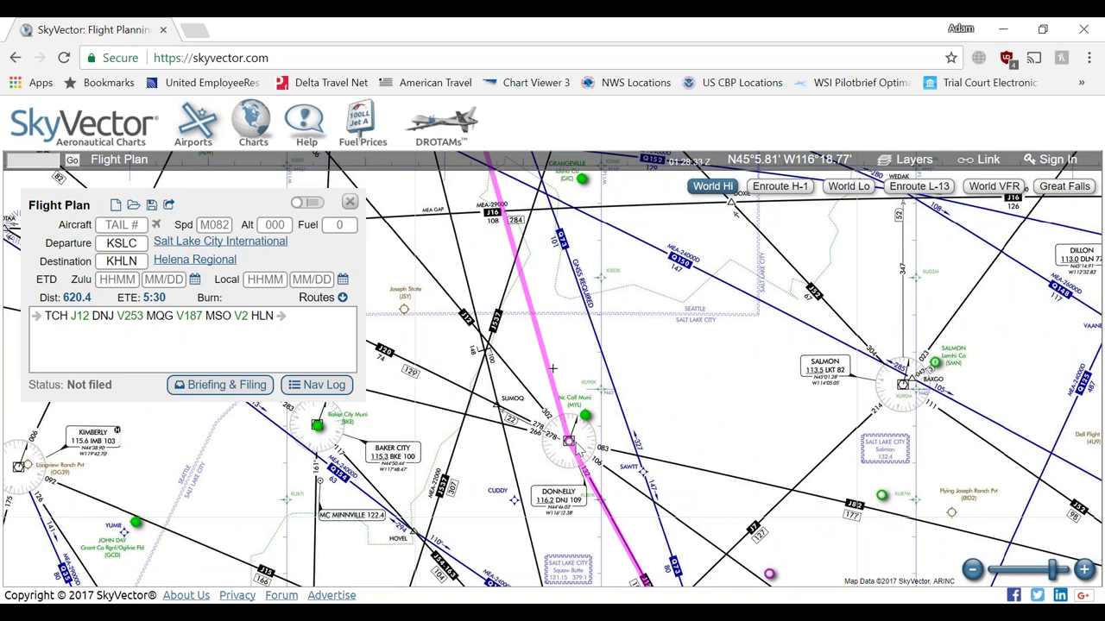
Step: Show the World Lo chart and examine the route along V253 between Donnelly and Nez Perce
click(848, 188)
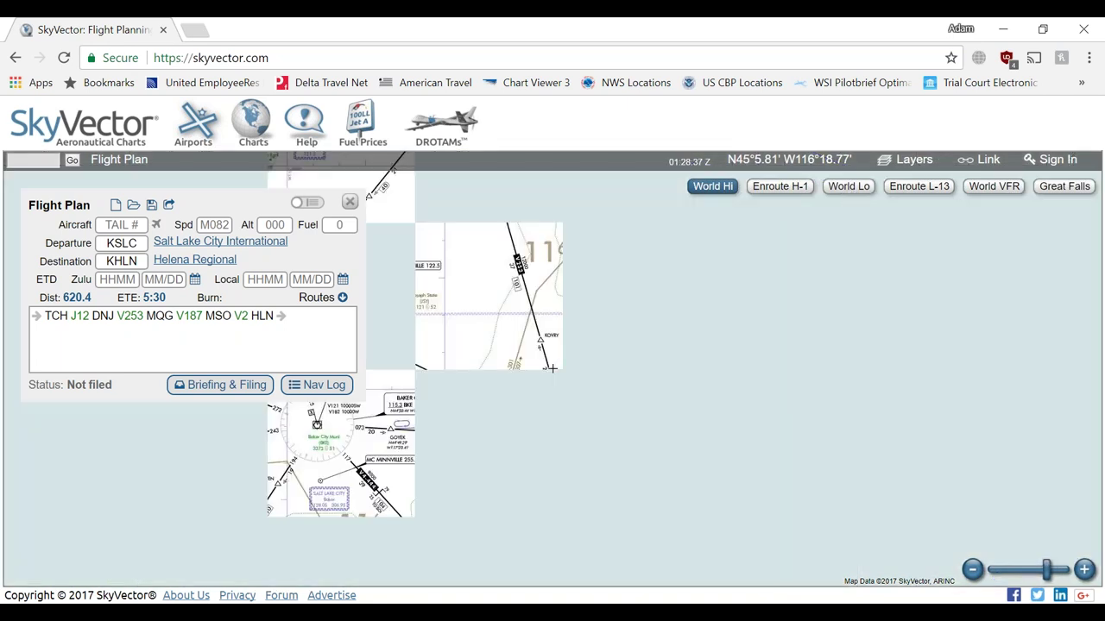
drag(498, 292, 557, 424)
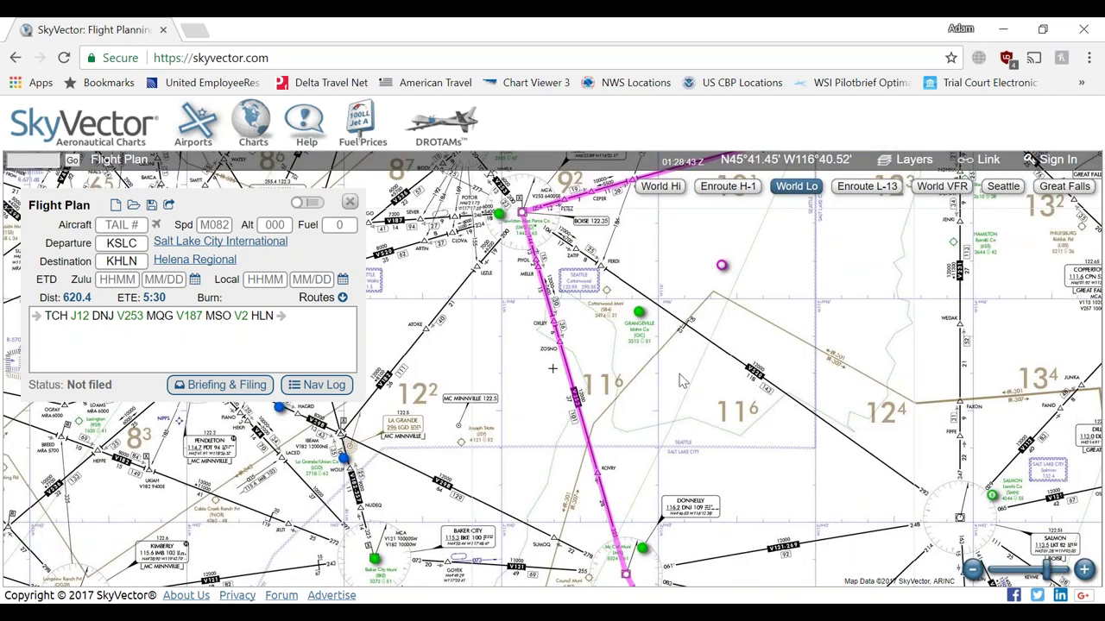
drag(682, 379, 667, 302)
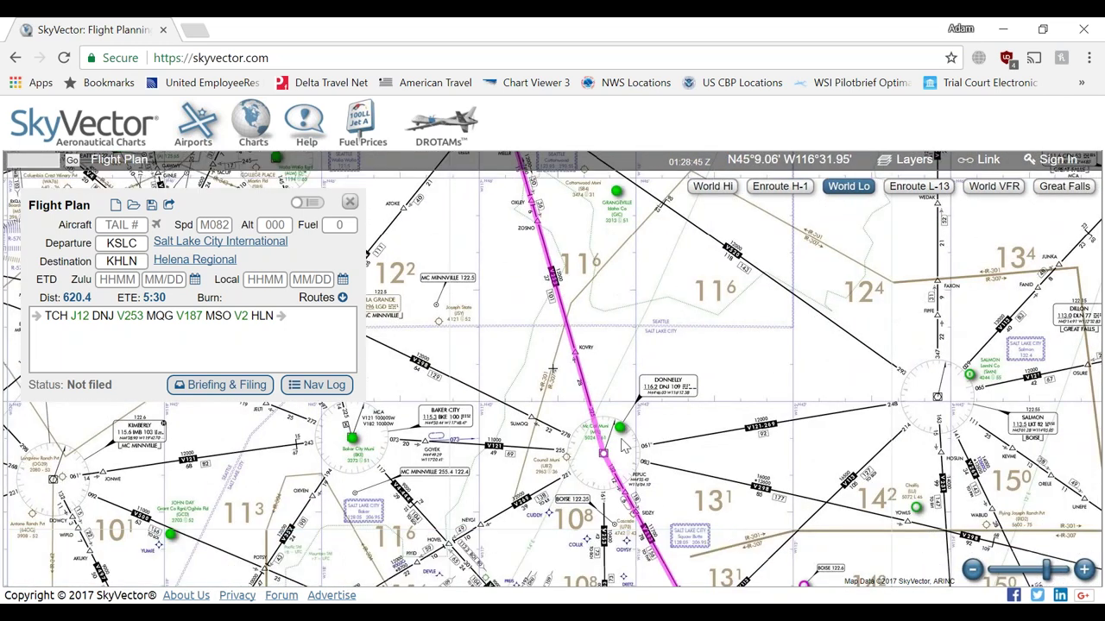
drag(509, 319, 522, 363)
drag(531, 259, 561, 348)
drag(570, 406, 559, 374)
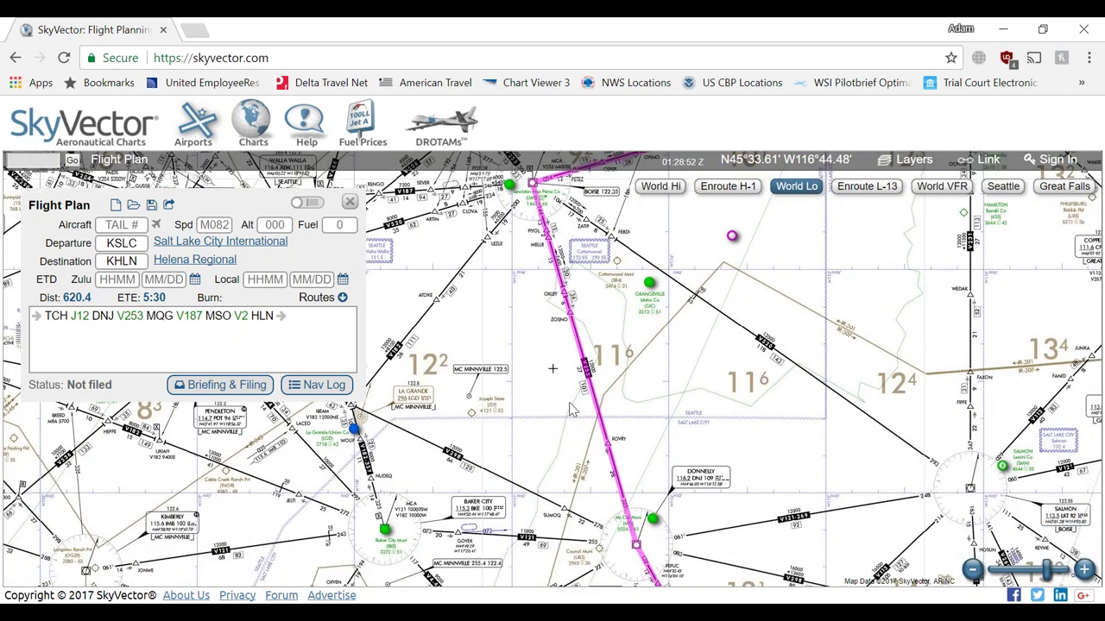
drag(570, 410, 569, 398)
drag(544, 560, 434, 278)
drag(637, 556, 611, 455)
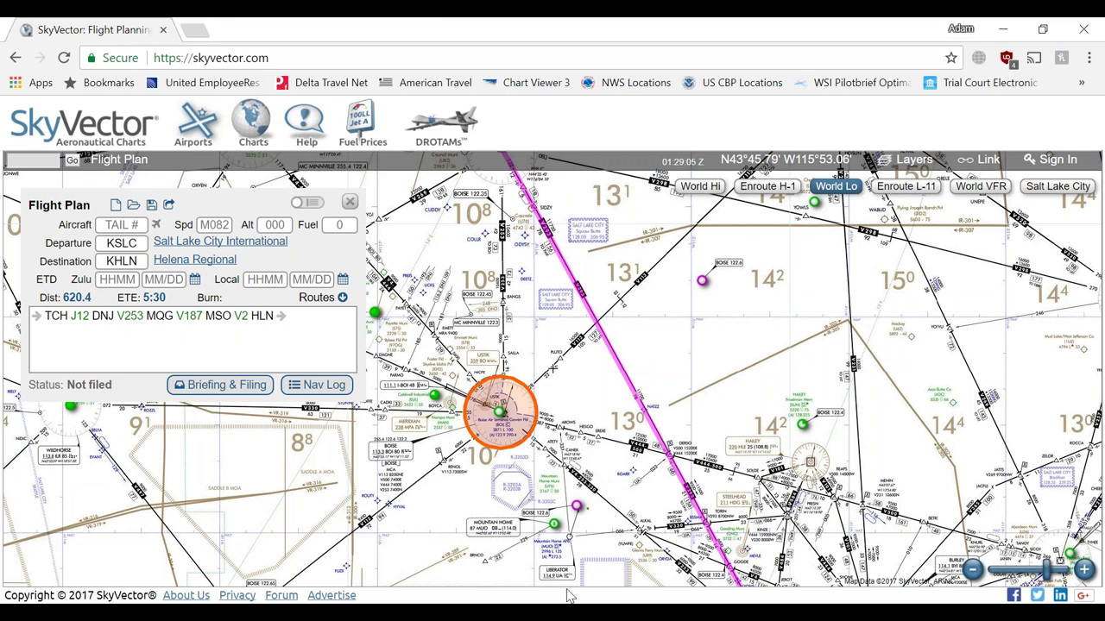
mouse_move(553, 614)
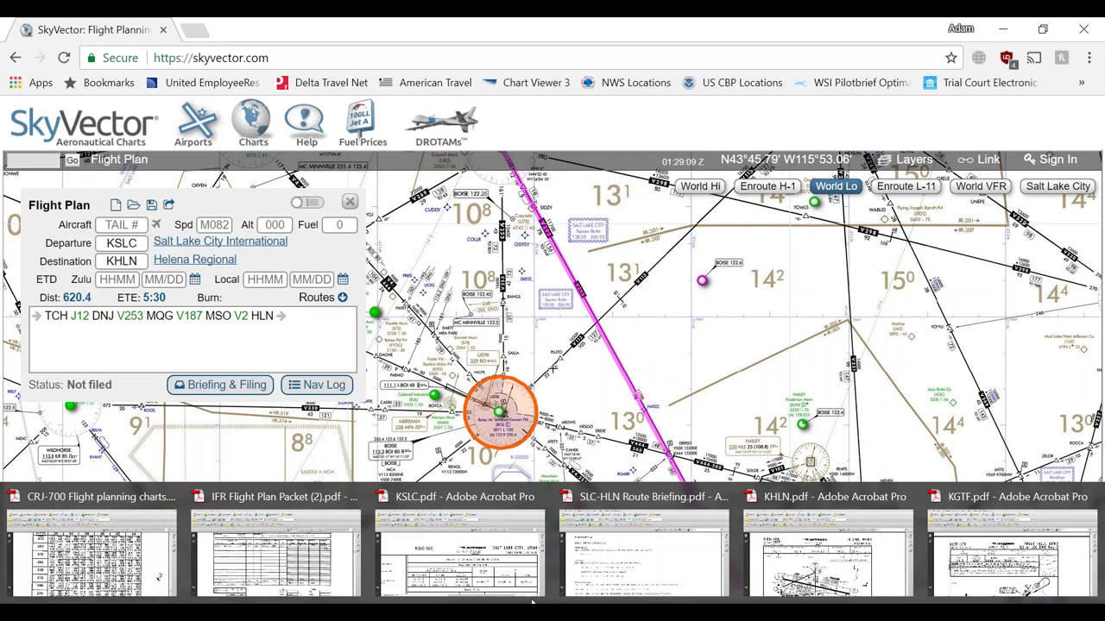
drag(461, 248, 477, 316)
drag(522, 350, 580, 553)
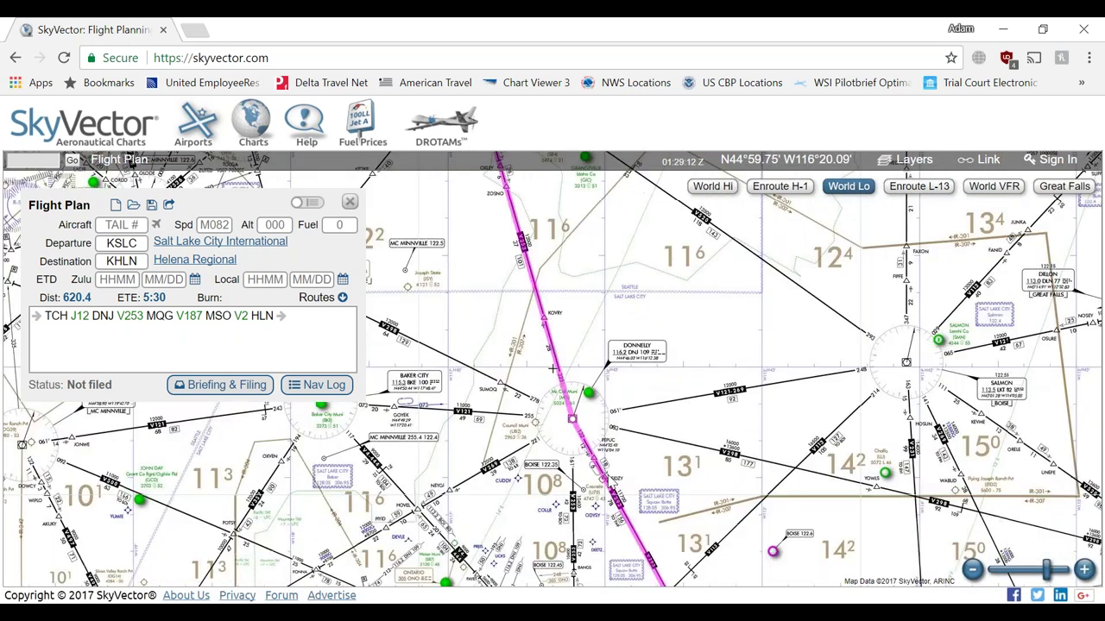
drag(518, 259, 552, 285)
drag(561, 225, 582, 459)
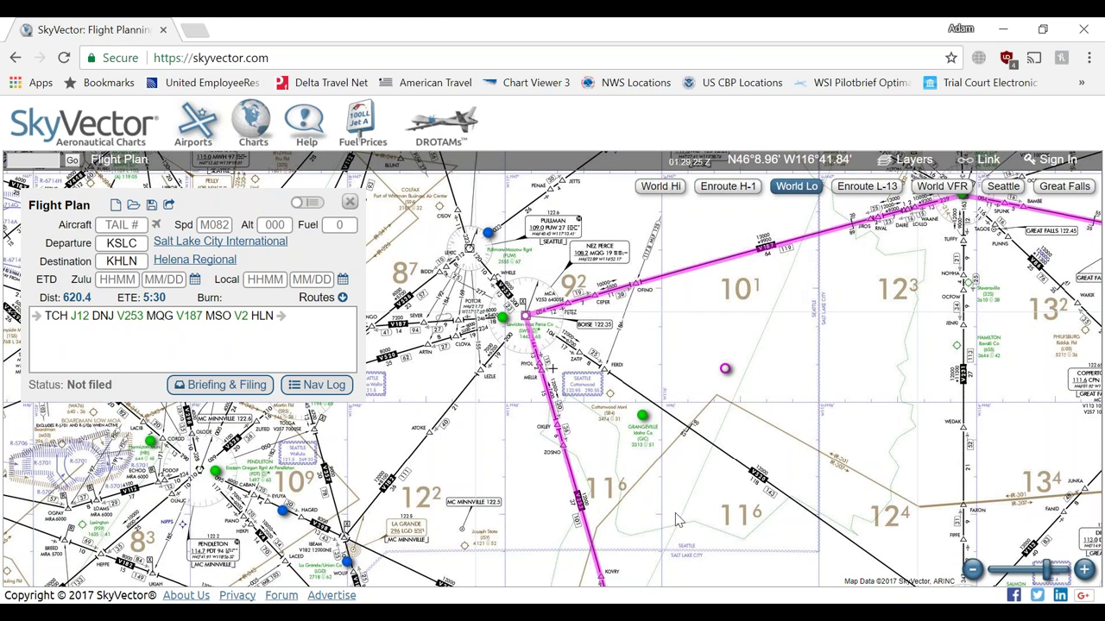
drag(677, 519, 580, 343)
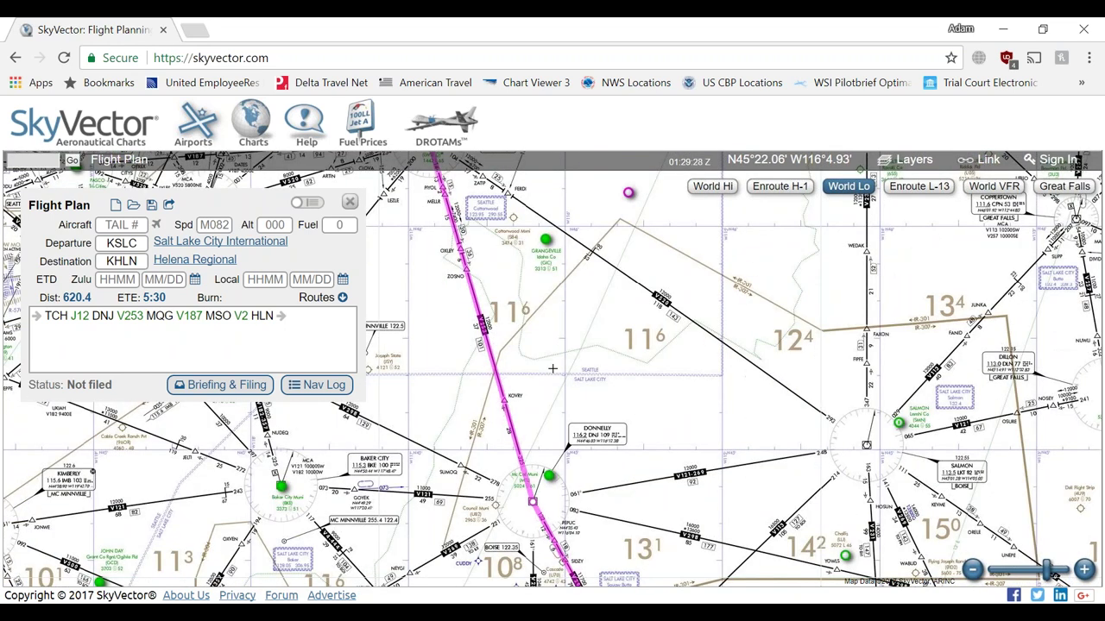
Step: Return to the IFR Flight Plan Packet and fill the second row with TOC-MQG, J12/V253, FL310 and segment distance 258.7
mouse_move(552, 615)
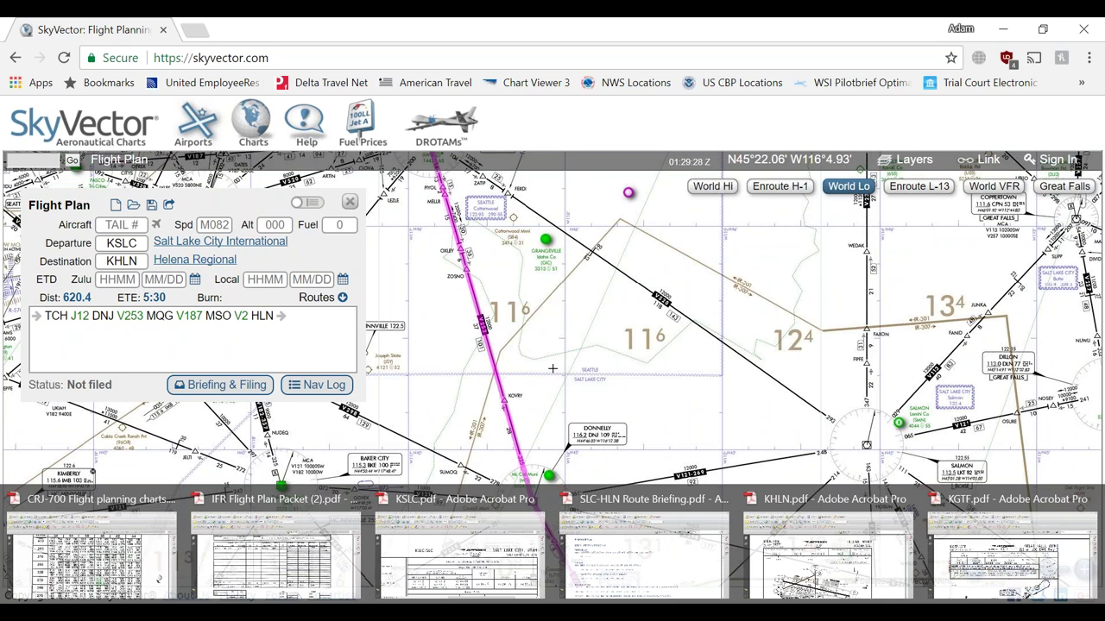
click(254, 566)
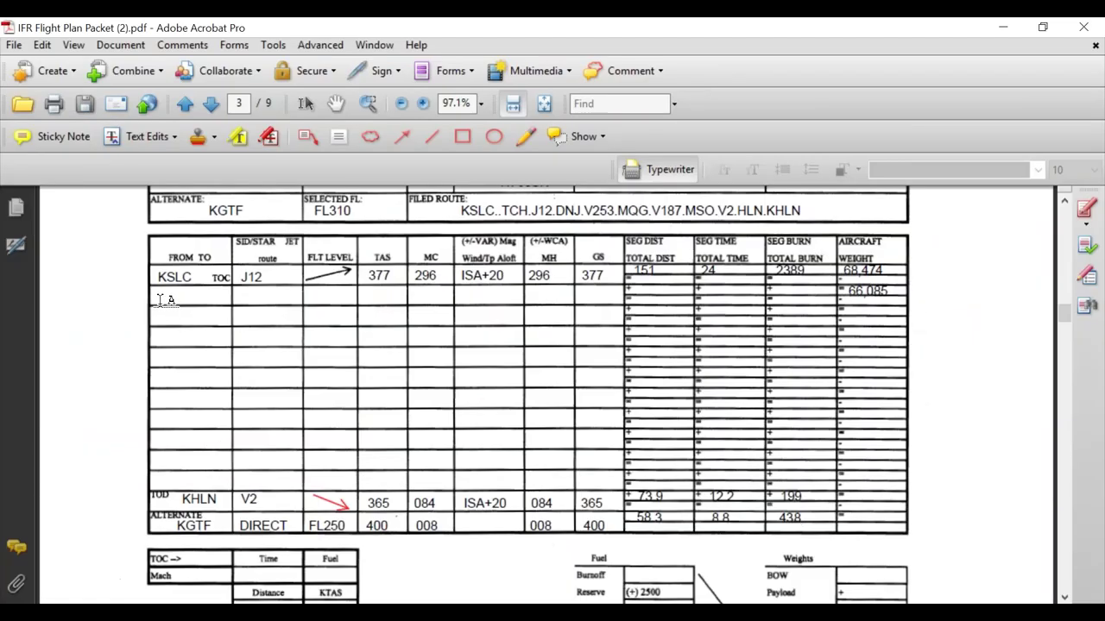
click(232, 309)
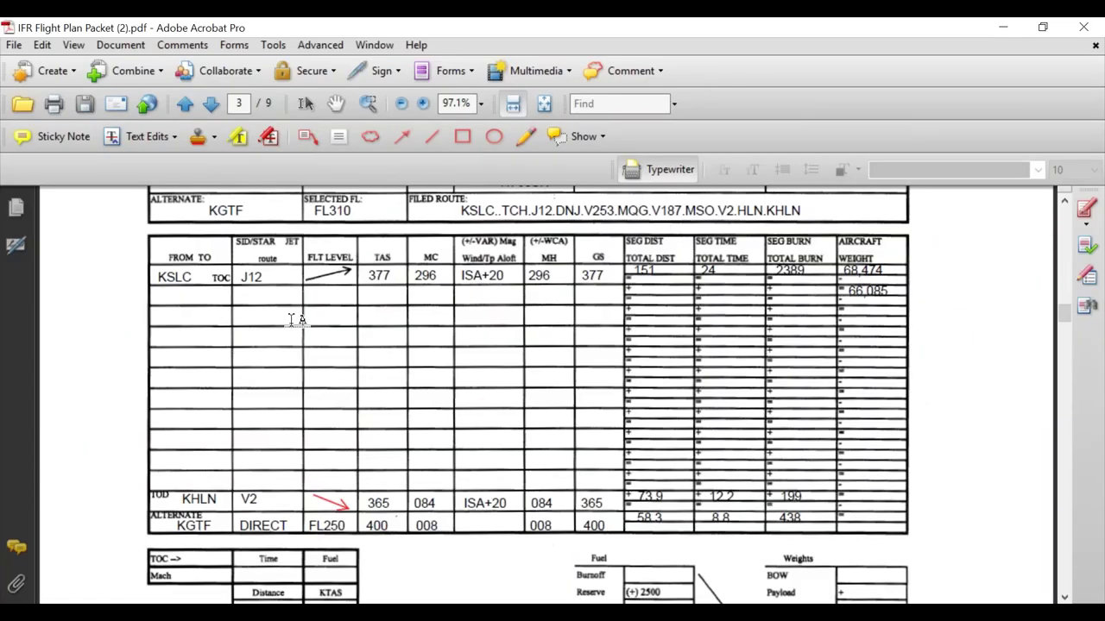
text(TOC-MQG     J12/V253)
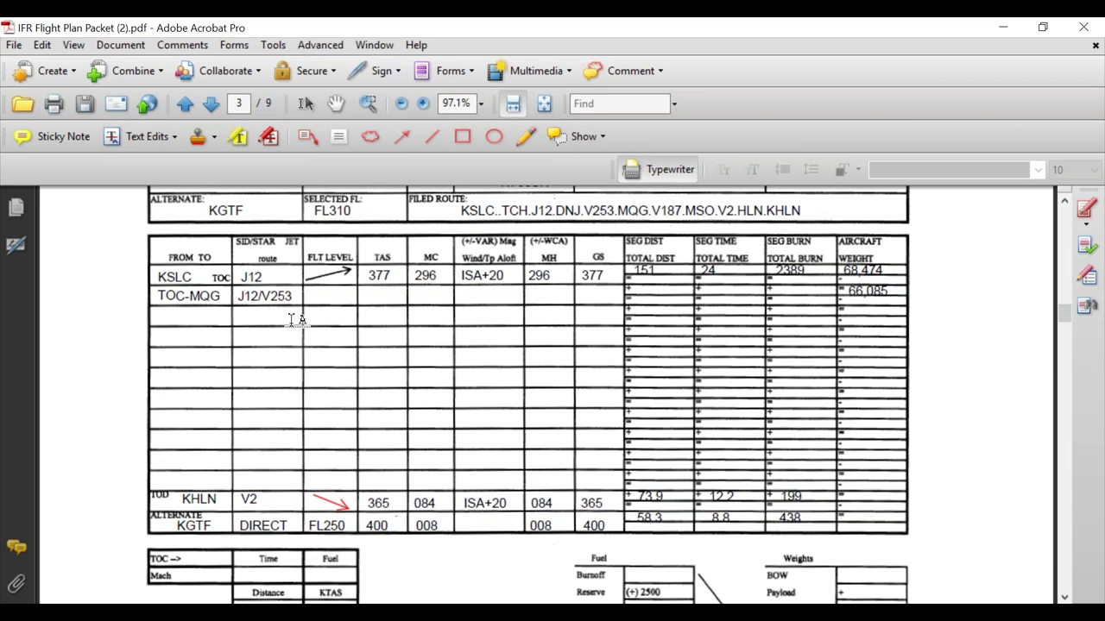
key(Tab)
text(FL310)
key(Tab)
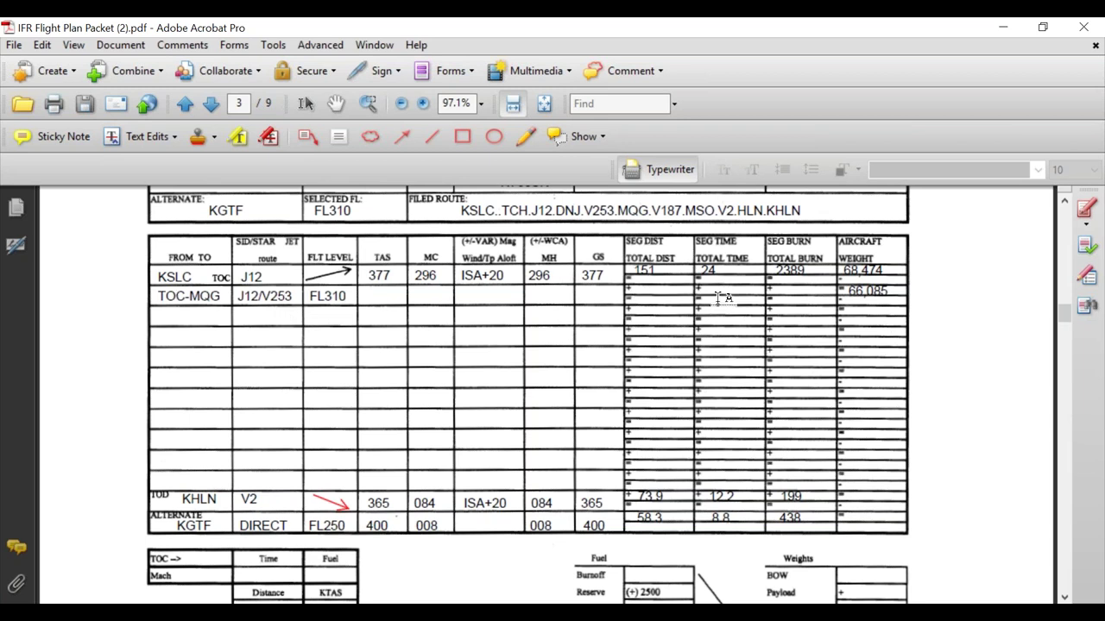
key(Tab)
text(258.7)
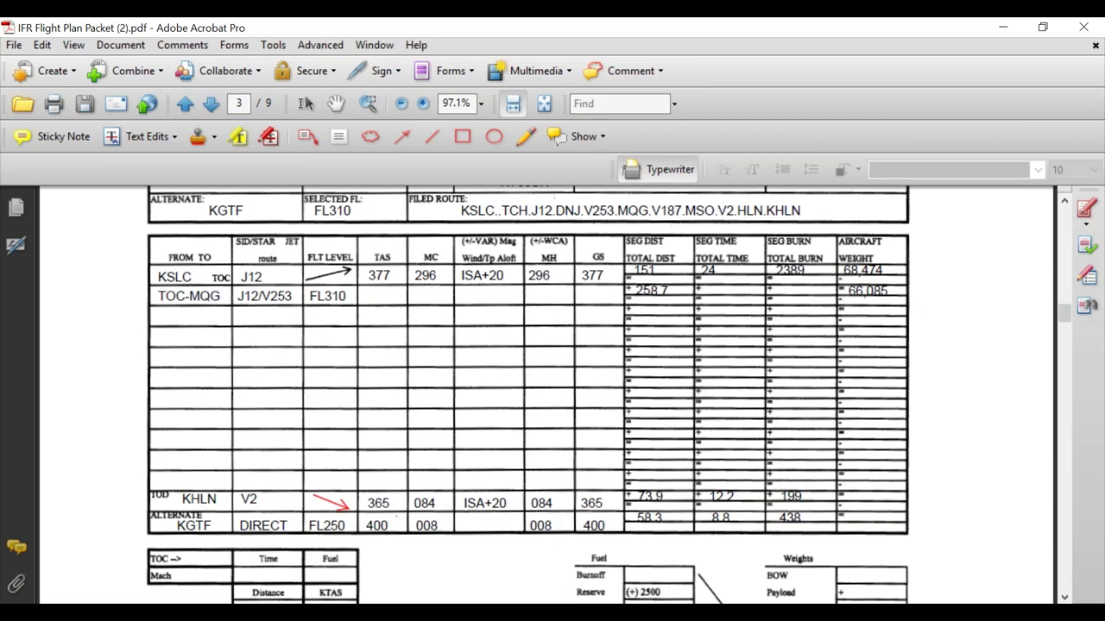
Step: Switch to the SLC-HLN Route Briefing and go to the winds-aloft table on page 7
key(alt+Tab)
key(alt+Tab)
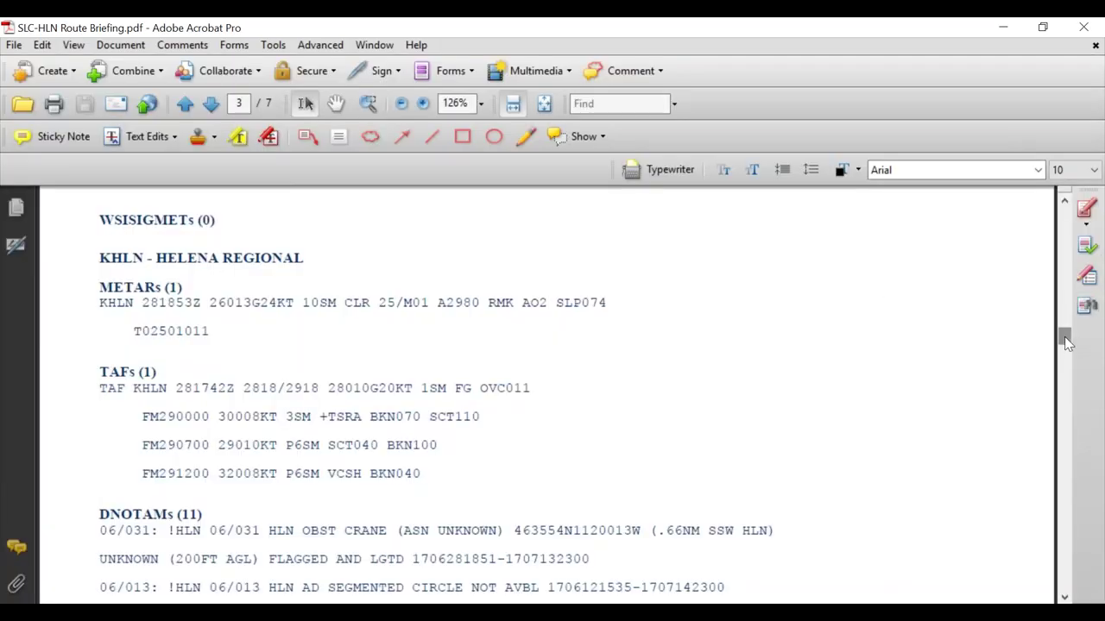
drag(1066, 345, 1074, 558)
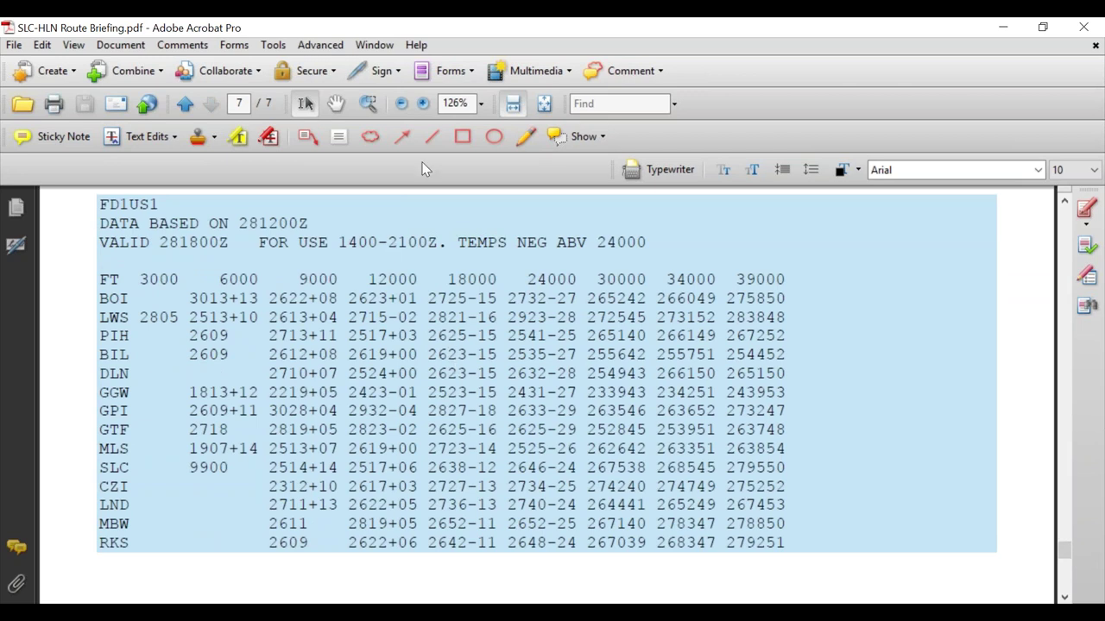
Step: Draw a rectangle around the RKS row at the end of the winds-aloft table
click(432, 136)
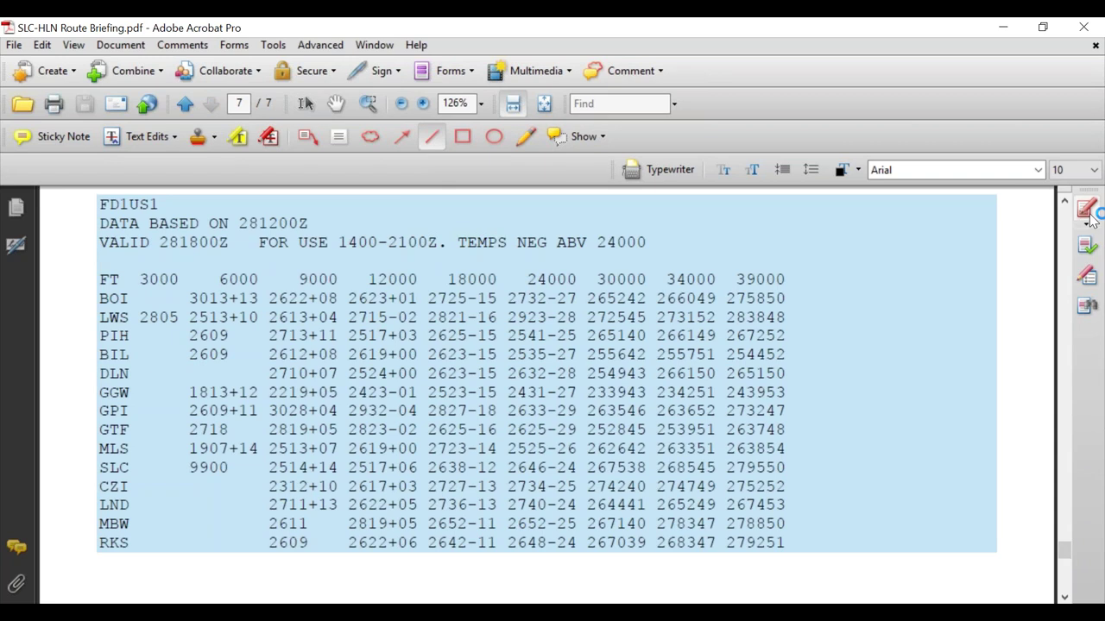
right_click(463, 137)
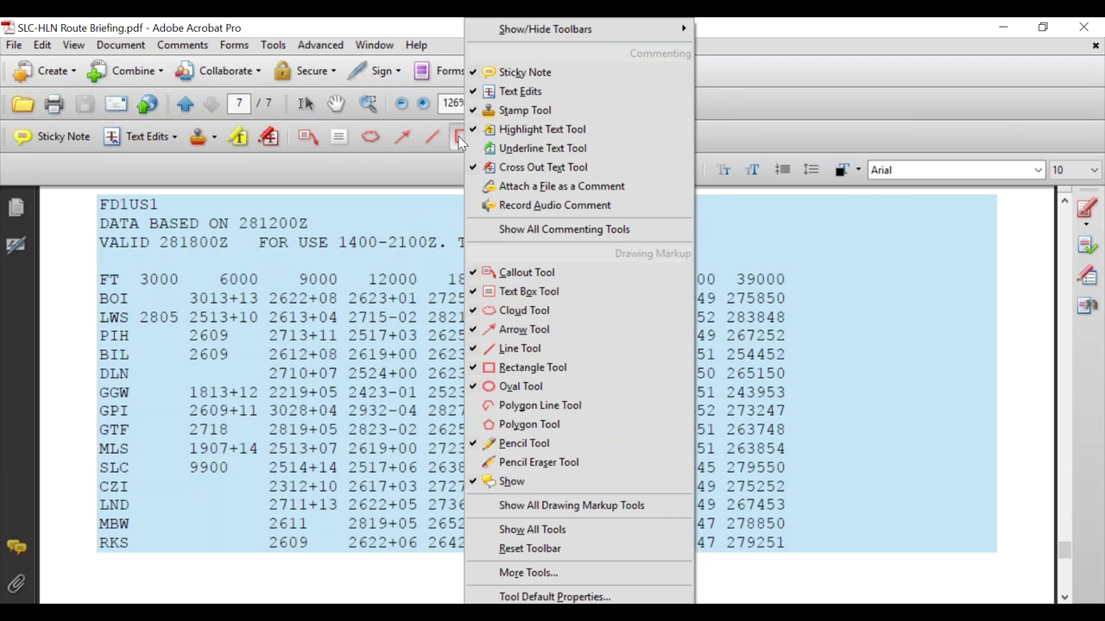
click(430, 146)
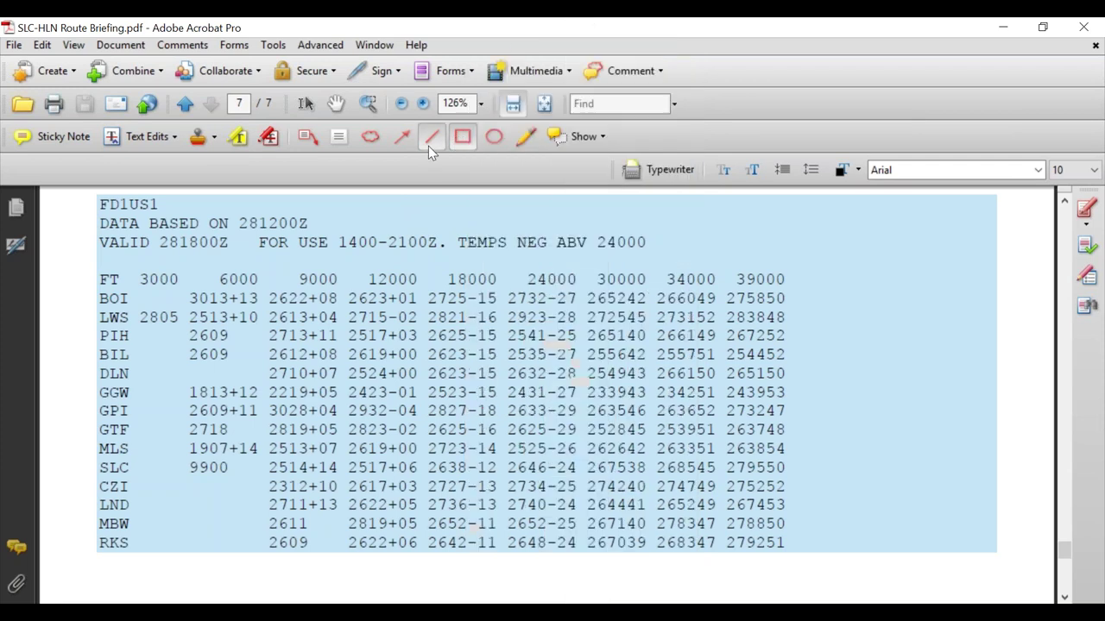
click(462, 147)
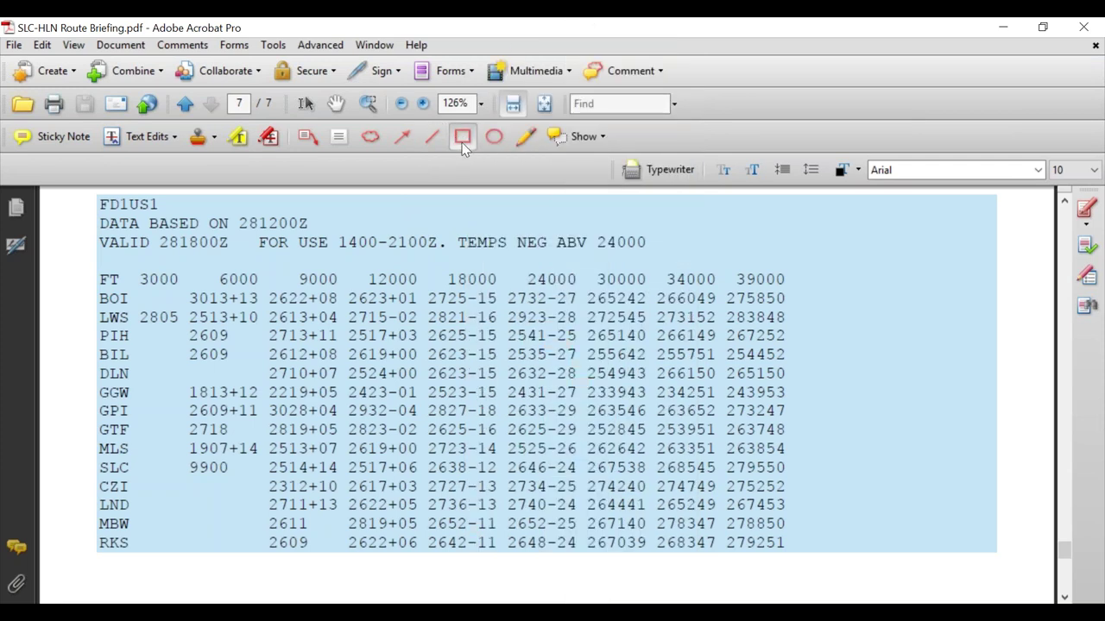
right_click(463, 147)
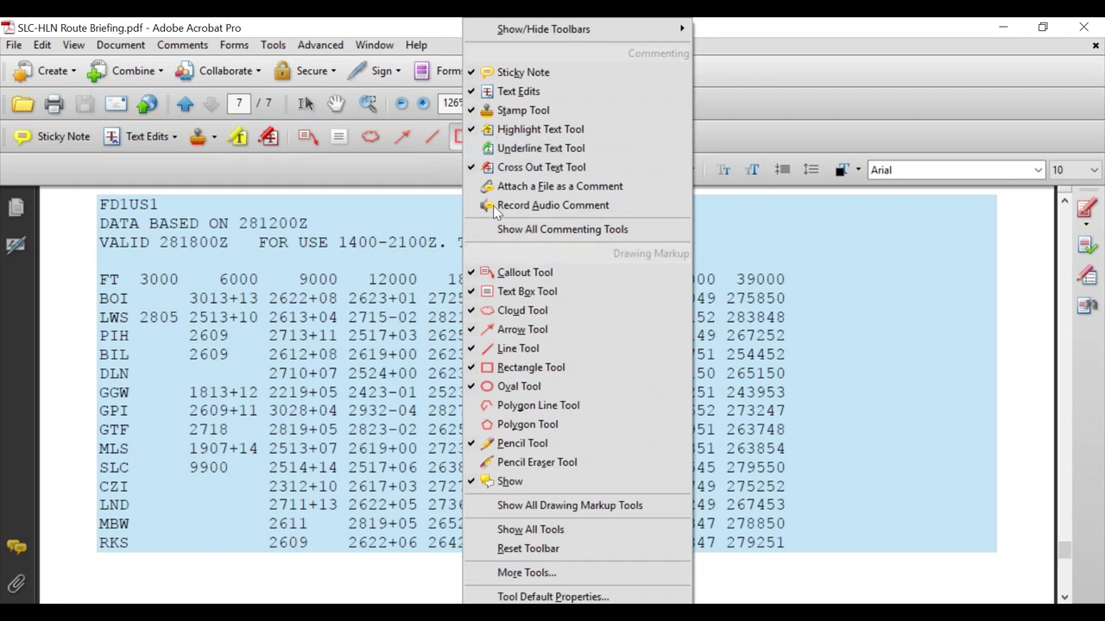
click(417, 154)
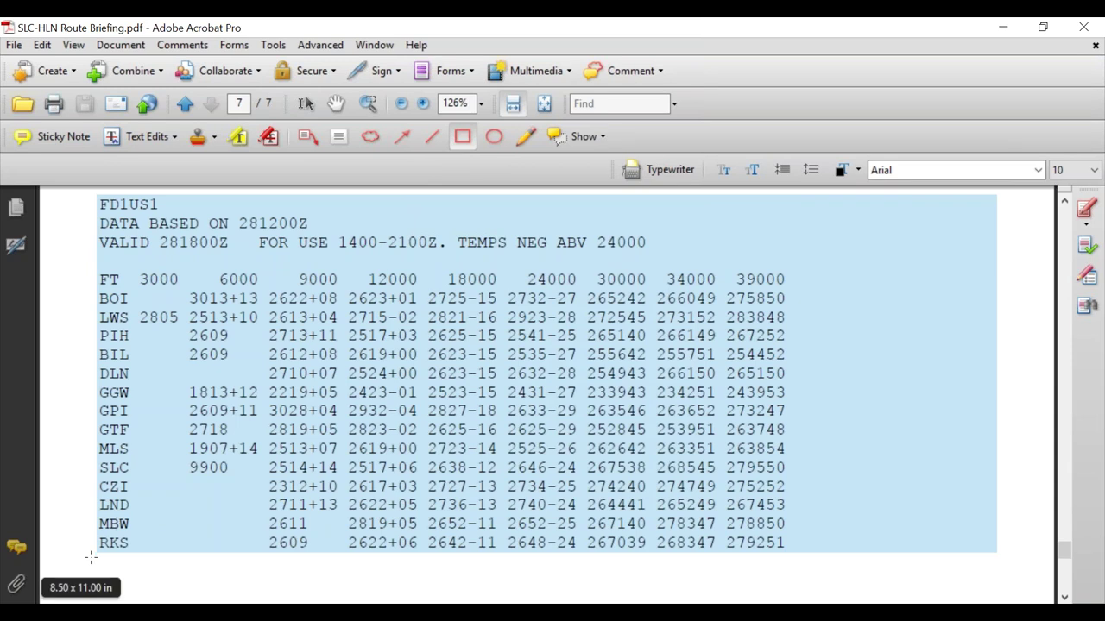
drag(89, 559, 790, 534)
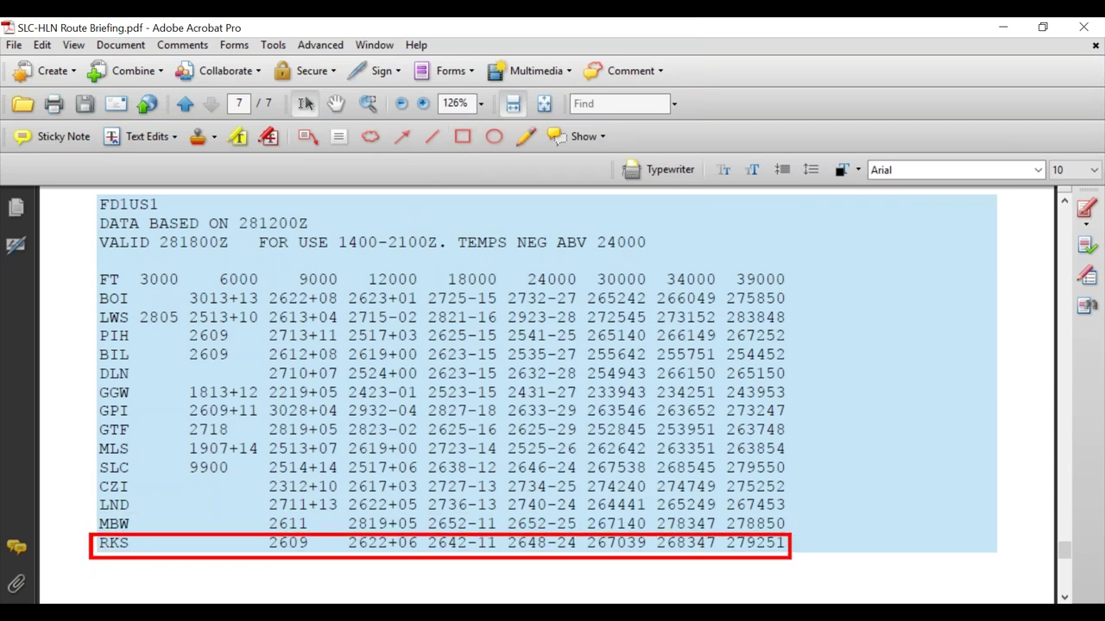
Step: Set the RKS rectangle's border color and fill color to white so it masks the row
right_click(789, 534)
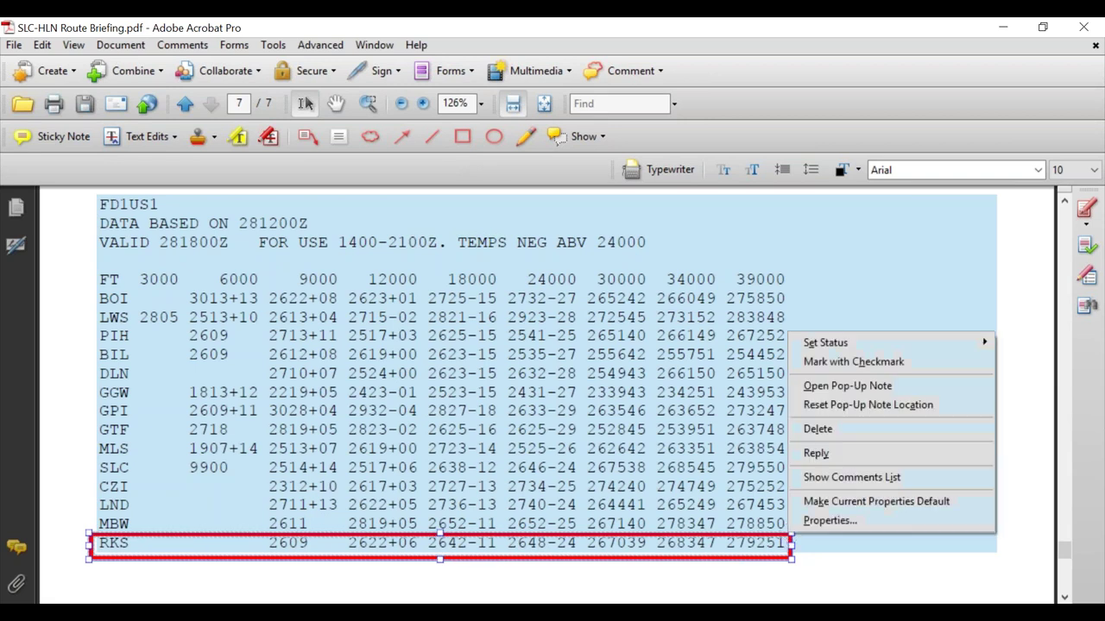
click(799, 523)
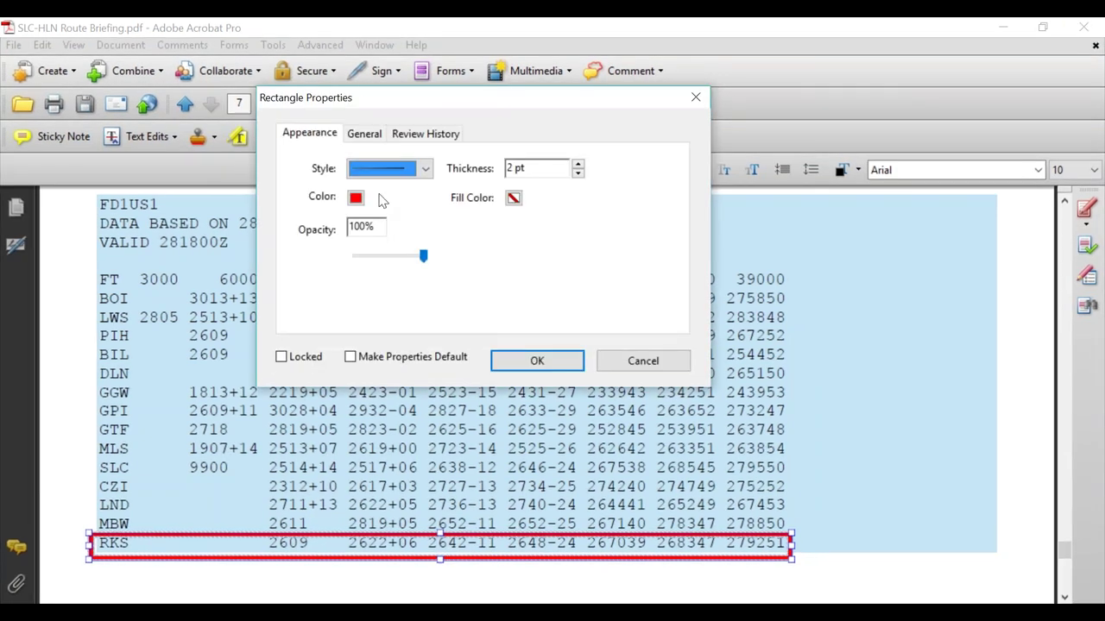
click(357, 198)
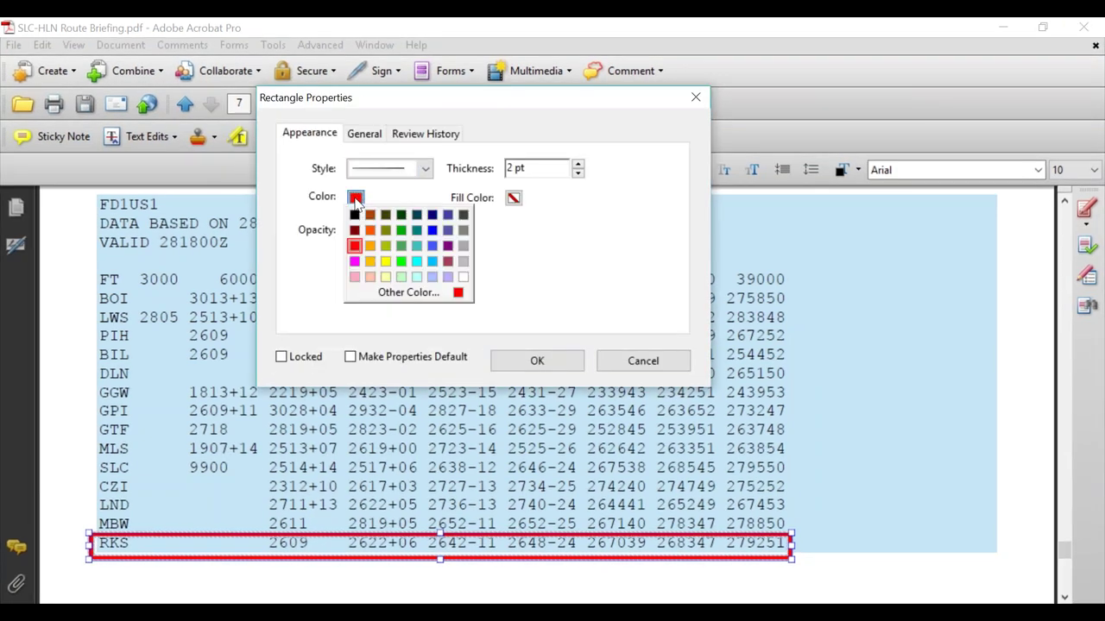
click(464, 277)
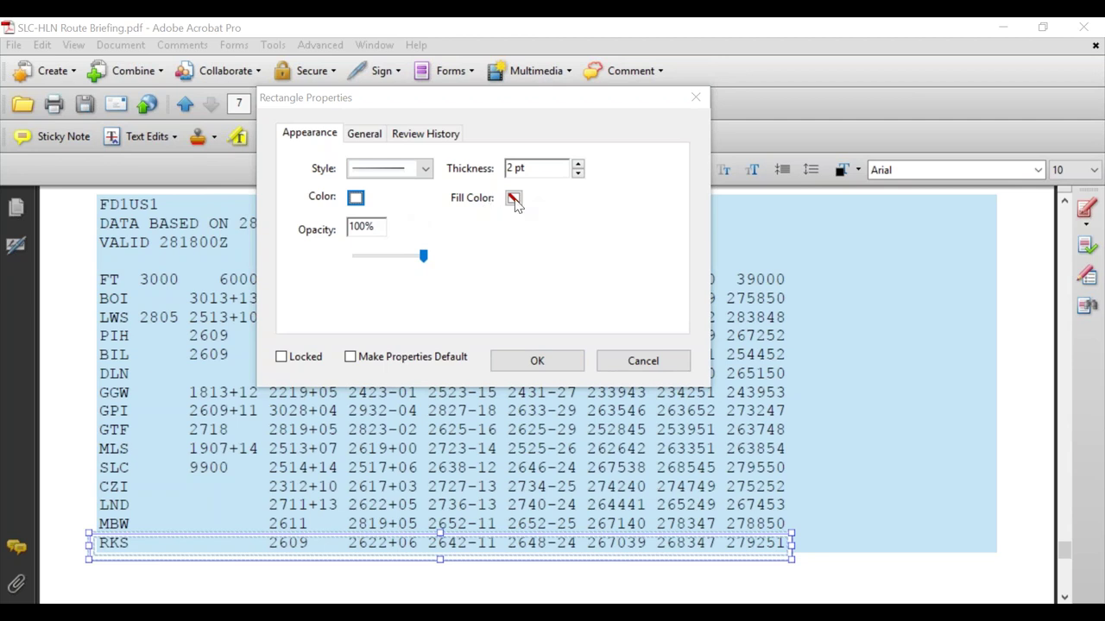
click(515, 202)
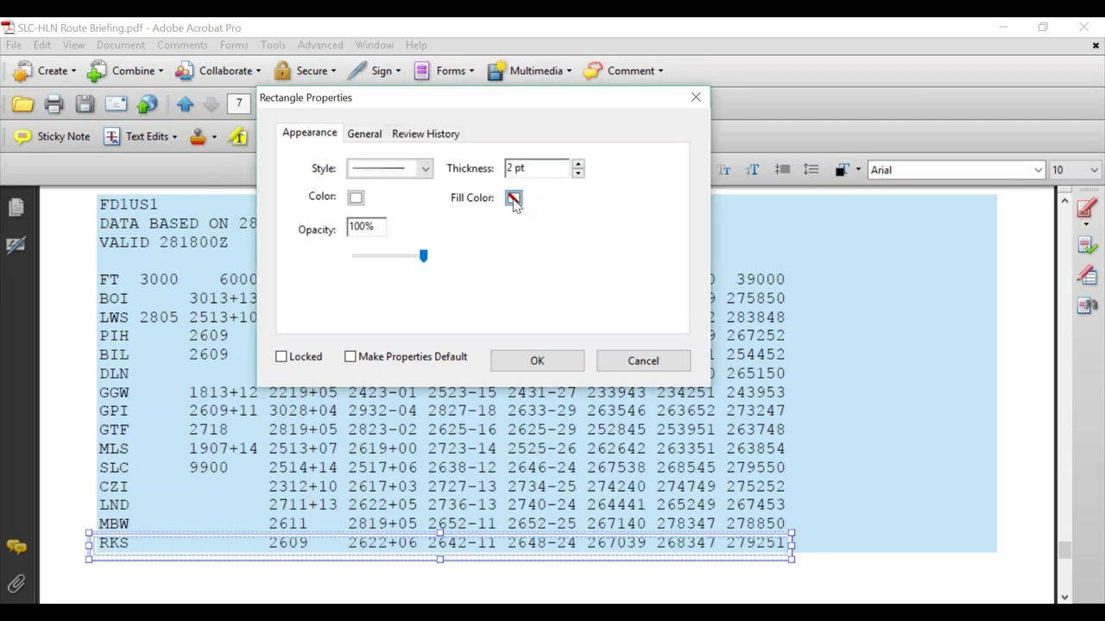
click(515, 201)
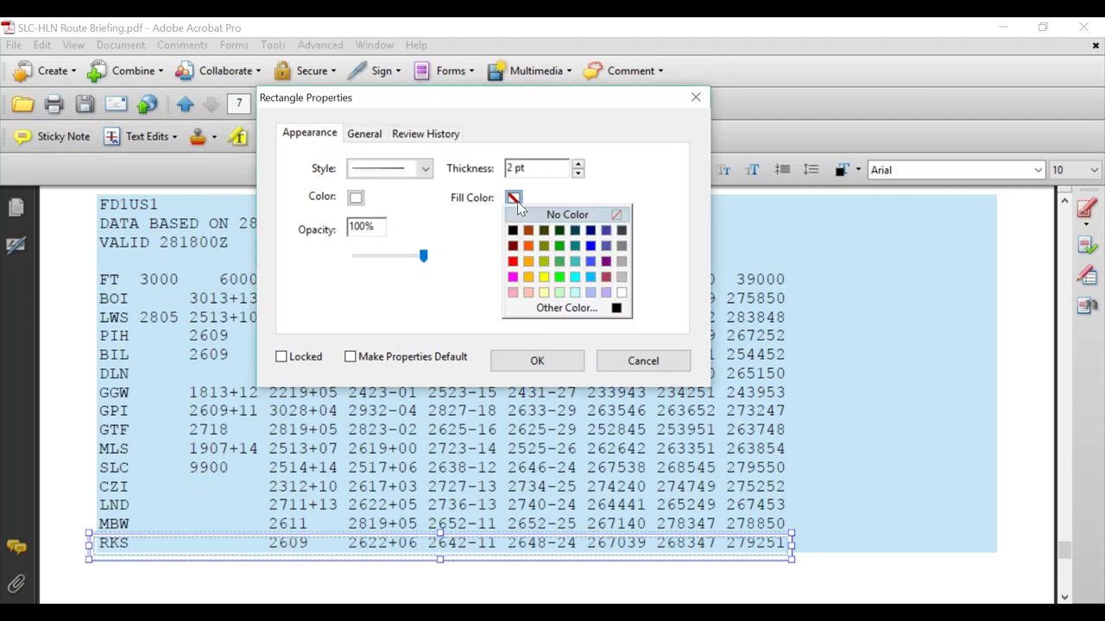
click(621, 293)
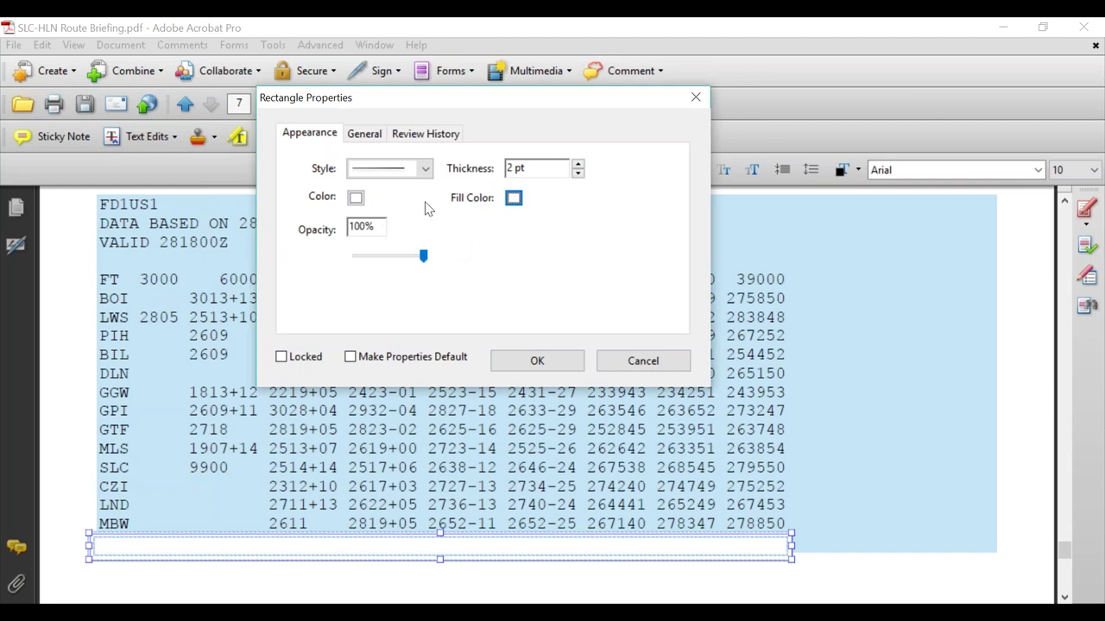
Step: Make the white rectangle's properties the default and apply them
click(425, 169)
click(426, 169)
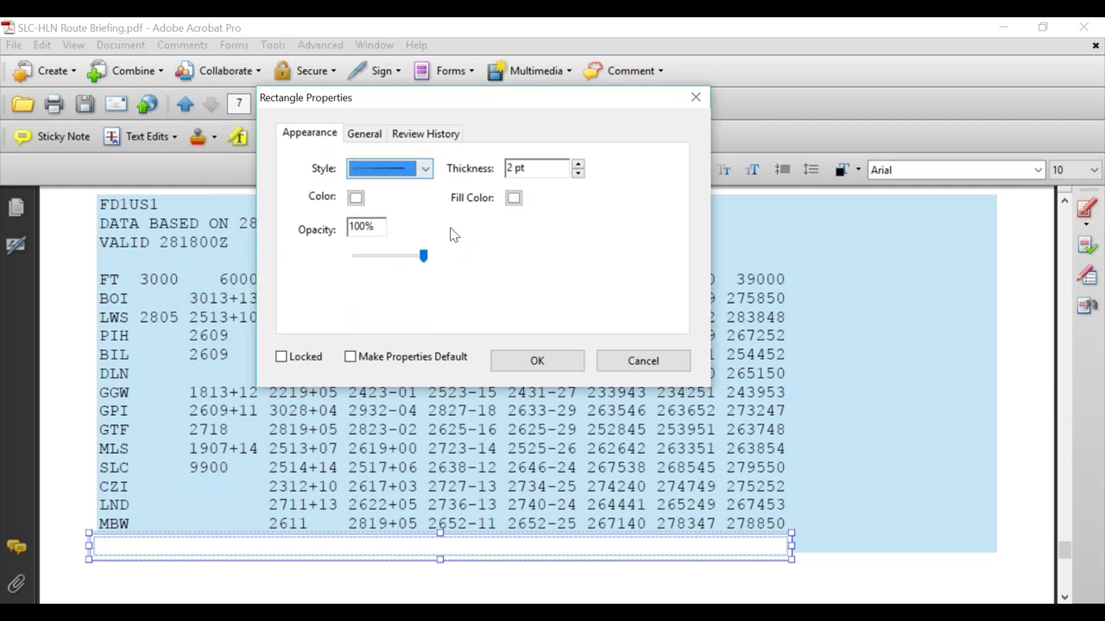
click(351, 356)
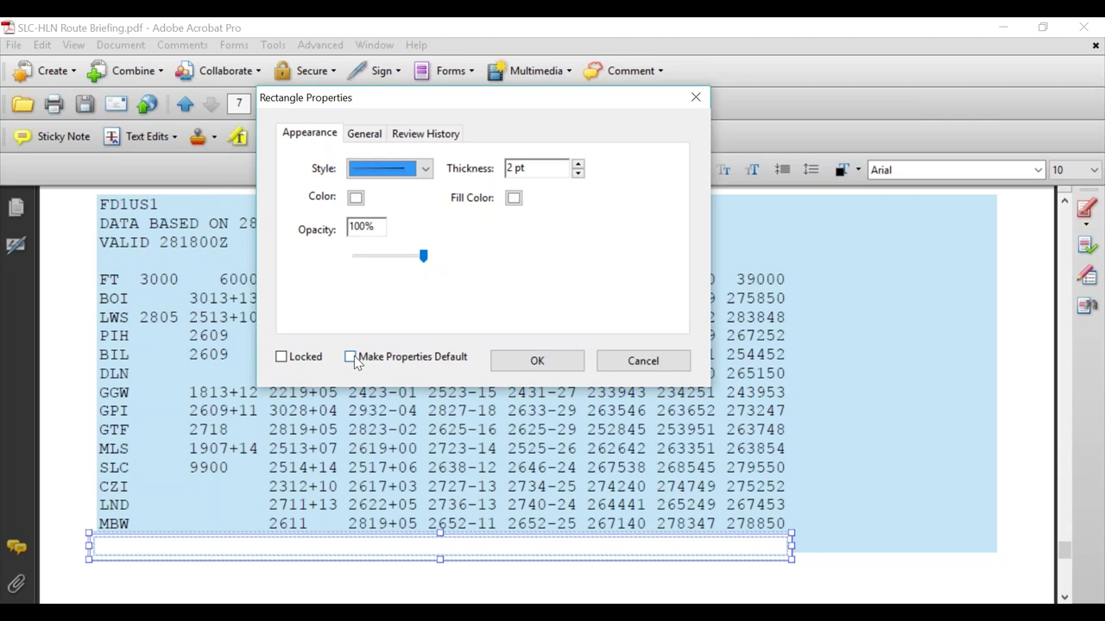
click(537, 362)
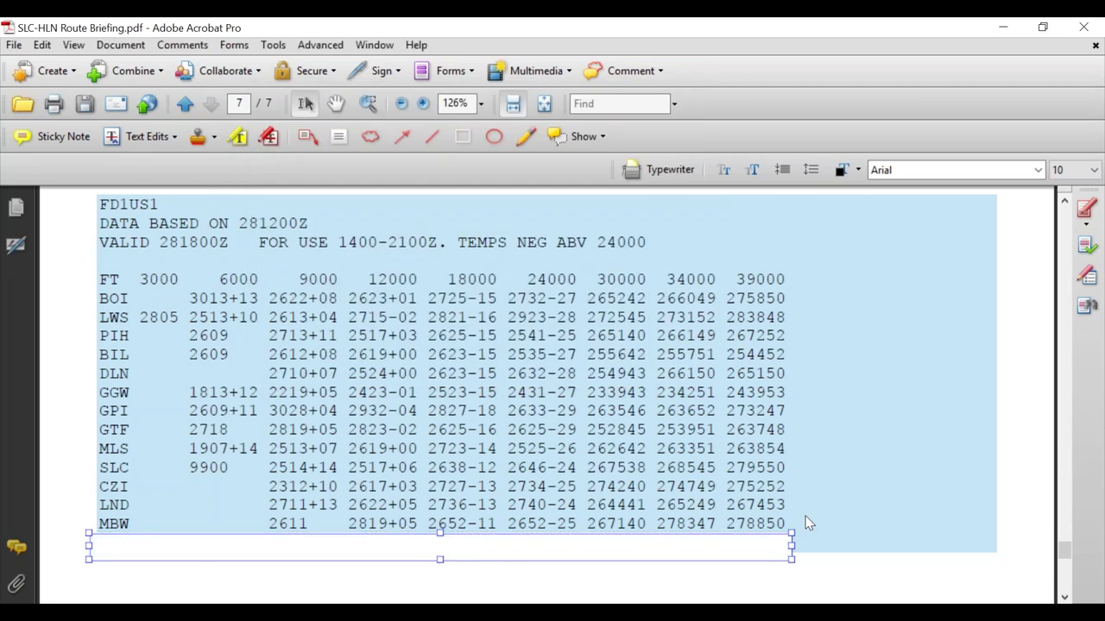
click(806, 524)
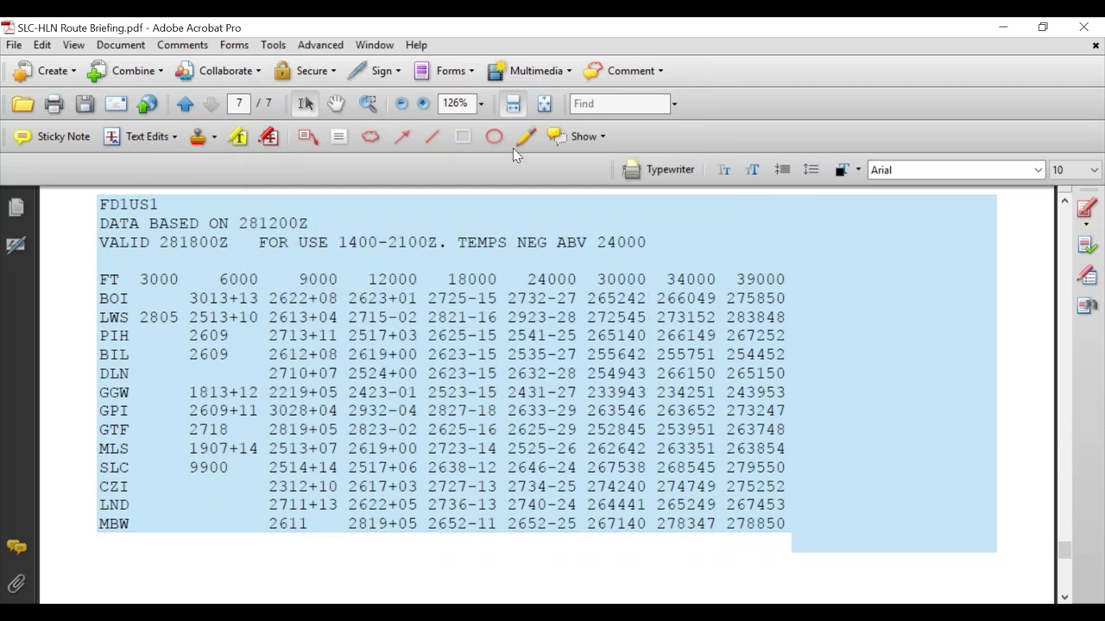
Step: Cover the CZI, LND and MBW rows of the winds-aloft table with a white rectangle
click(460, 134)
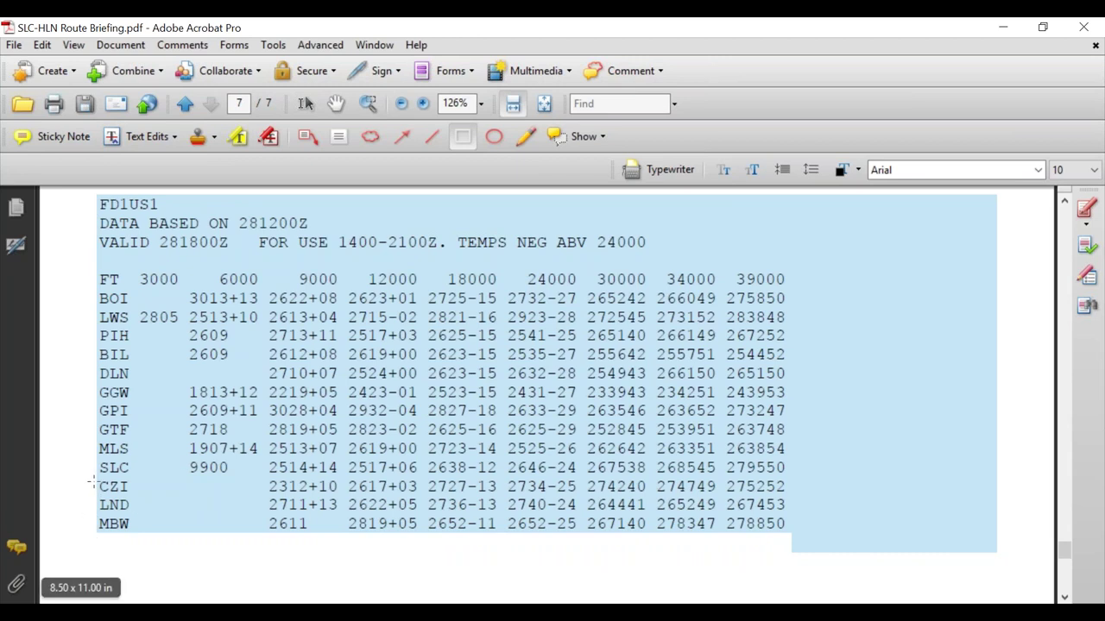
drag(124, 486, 798, 541)
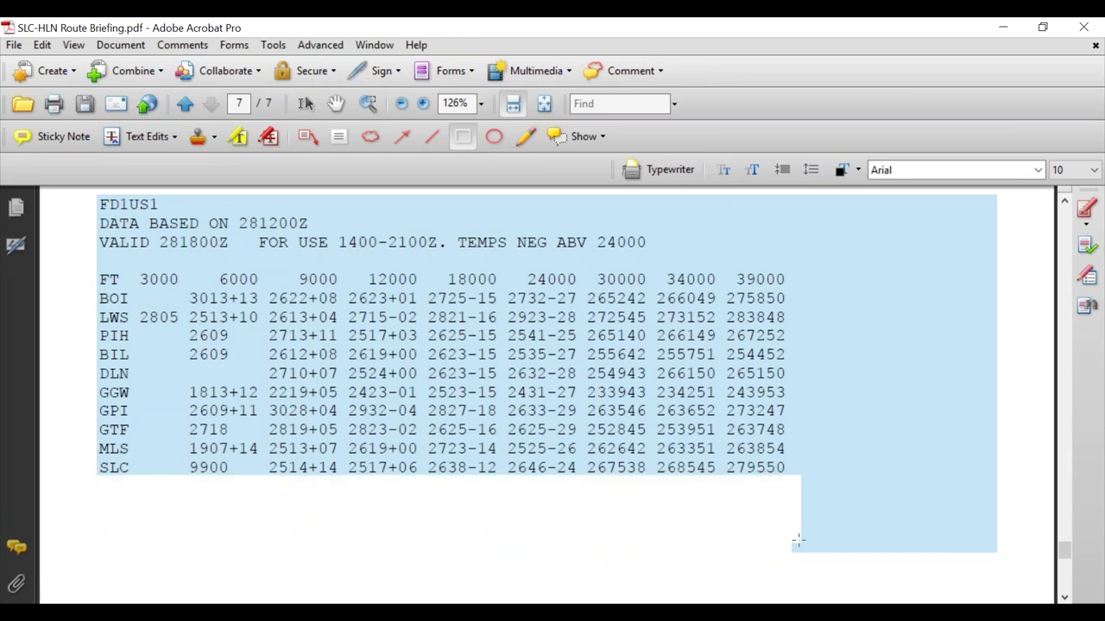
key(Escape)
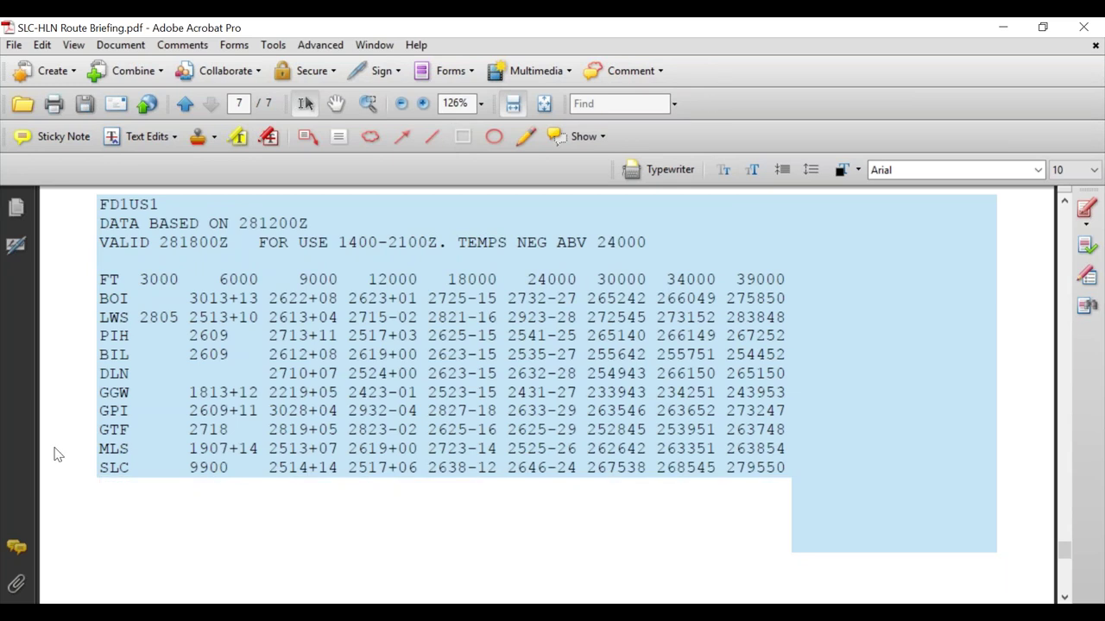
Step: Cover the rows from PIH through GPI and the MLS row with white rectangles
click(466, 135)
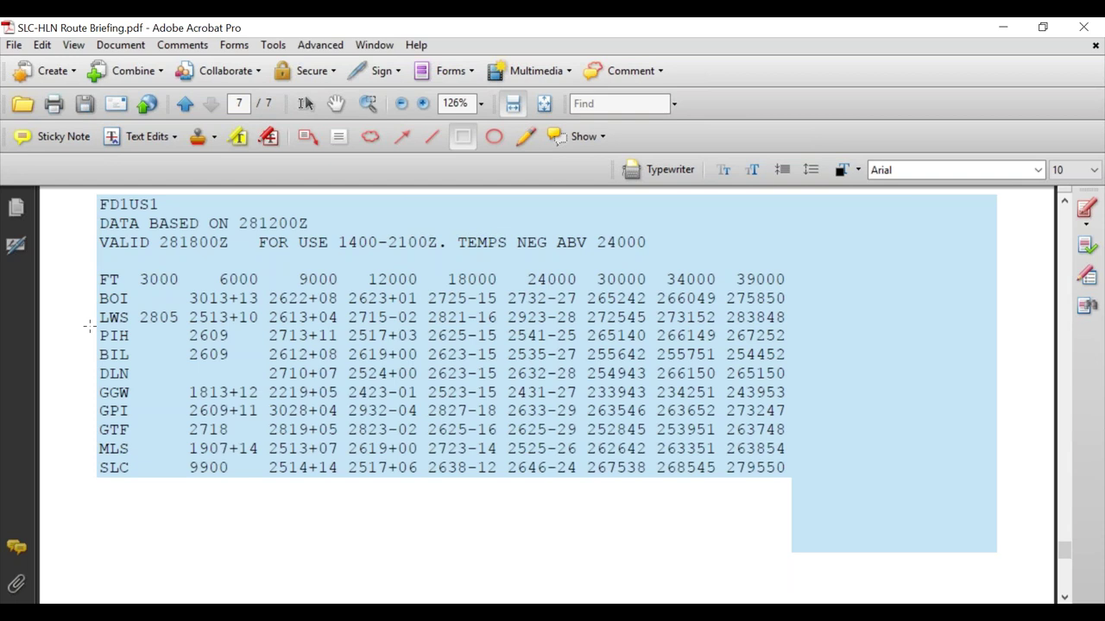
drag(89, 327, 792, 418)
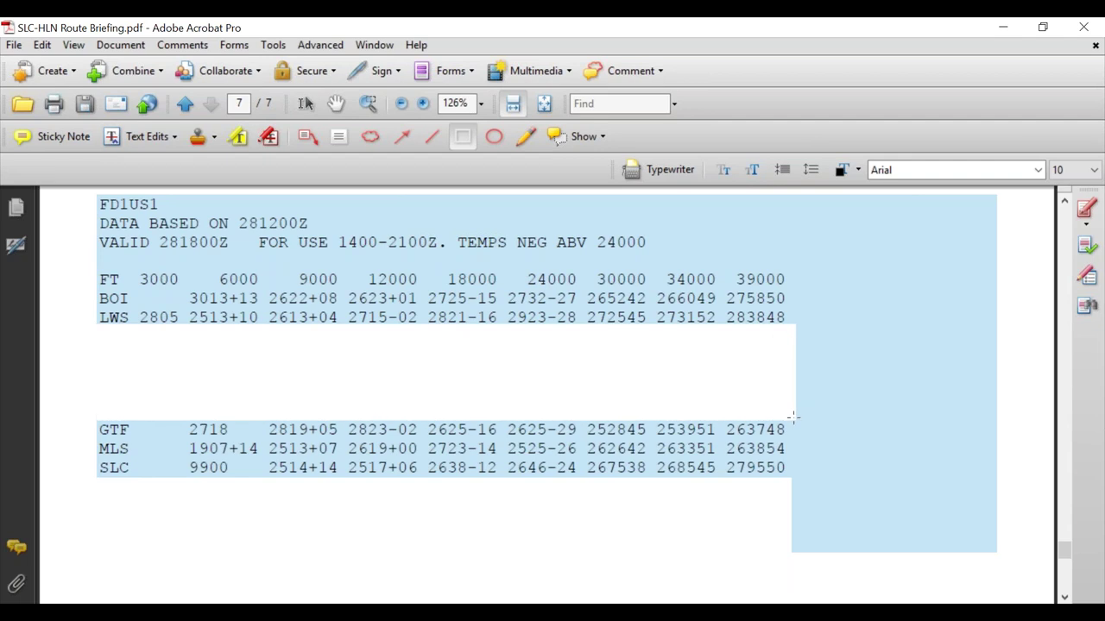
drag(792, 418, 792, 419)
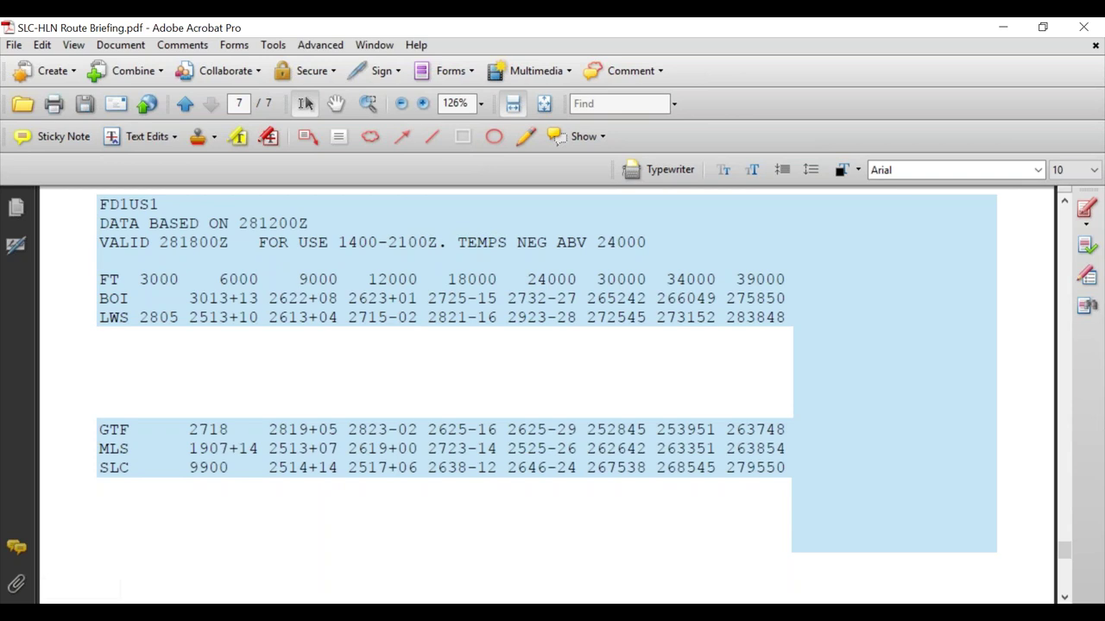
click(462, 137)
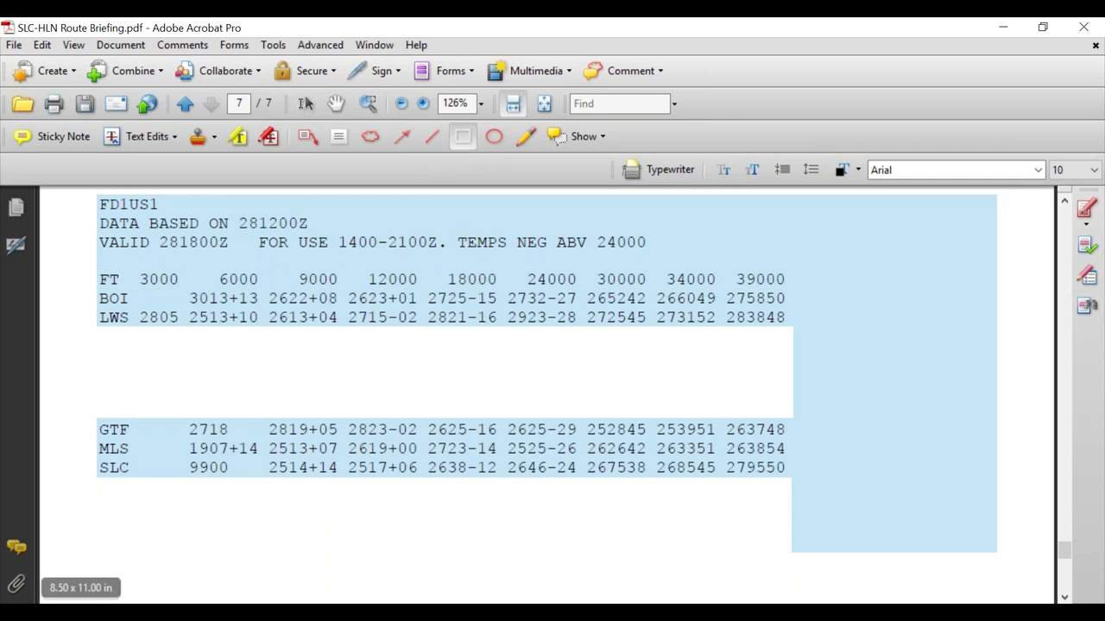
drag(96, 435, 794, 455)
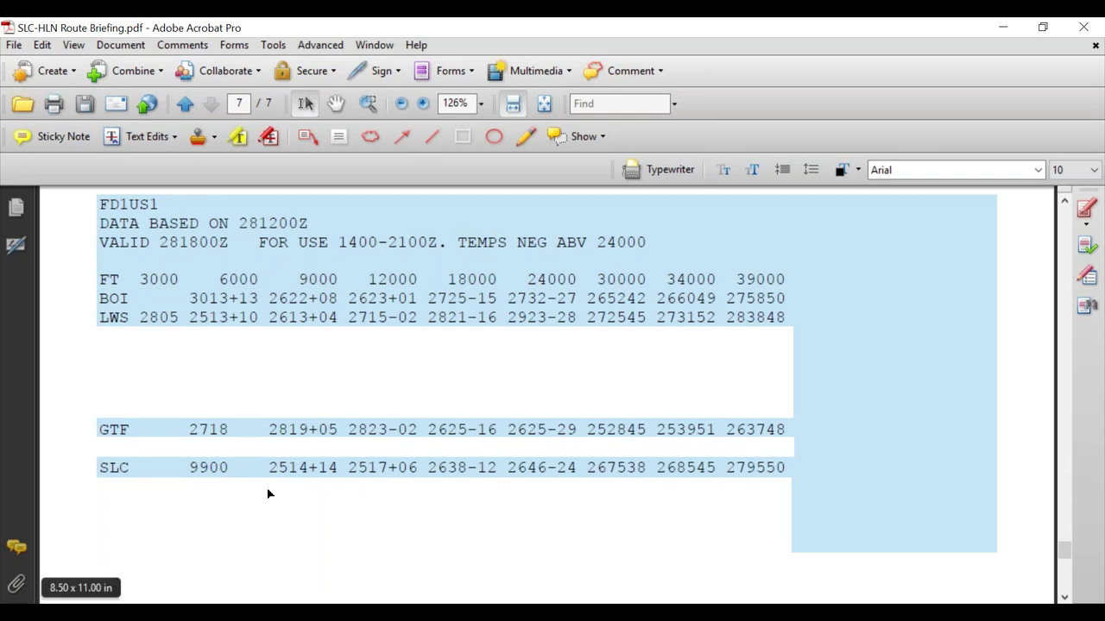
Step: Add a Typewriter note below the winds-aloft table with the line SLC 260@56 -45
scroll(271, 478, down, 1)
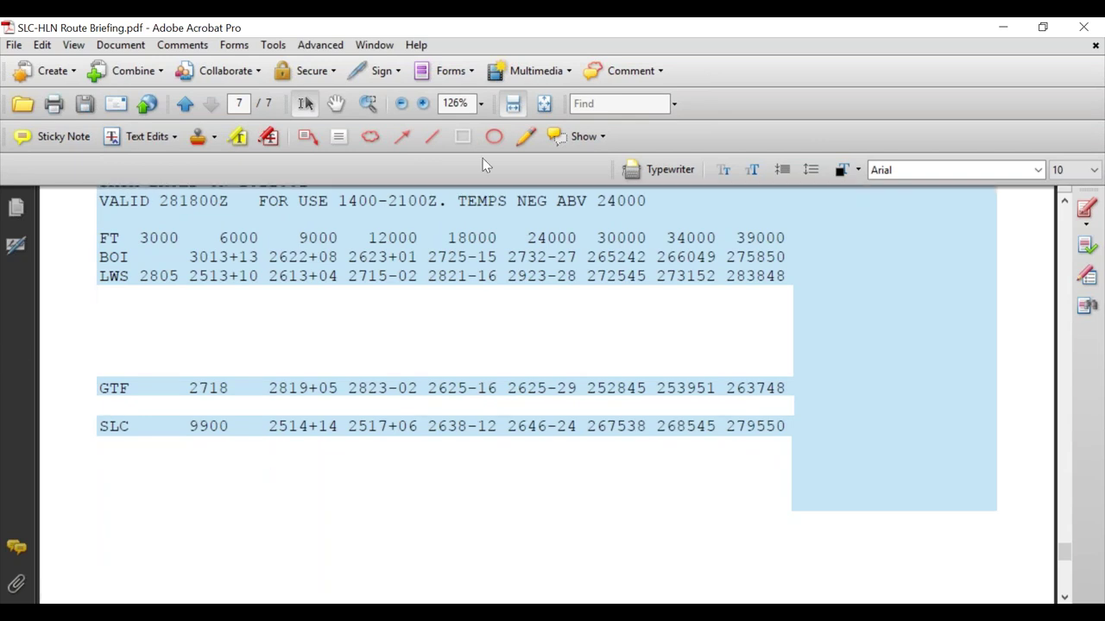
click(672, 171)
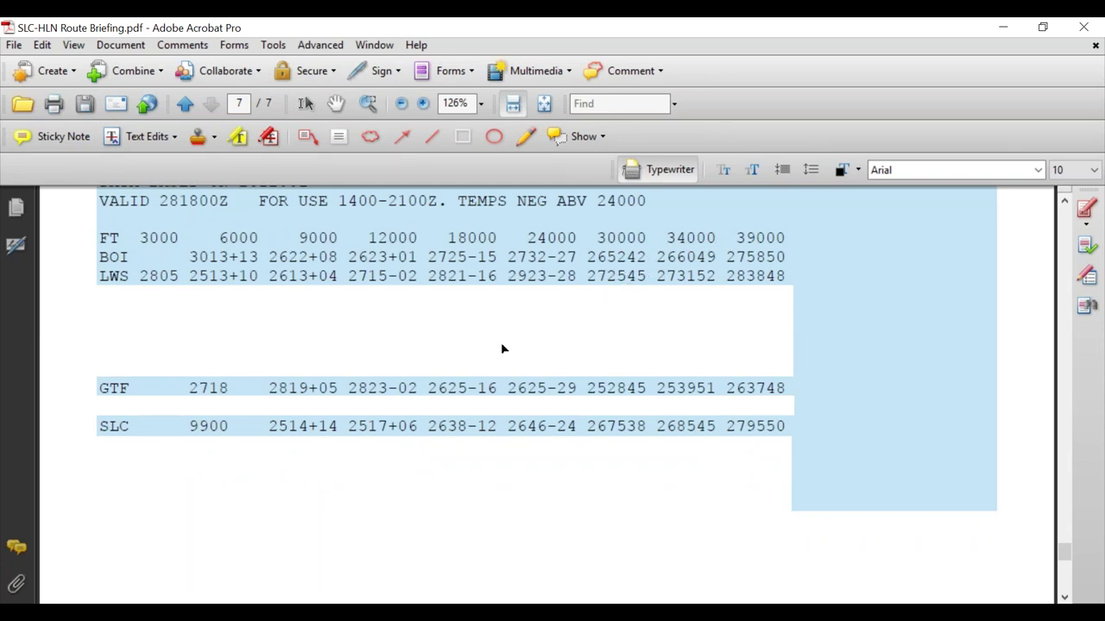
text(SLC  260@)
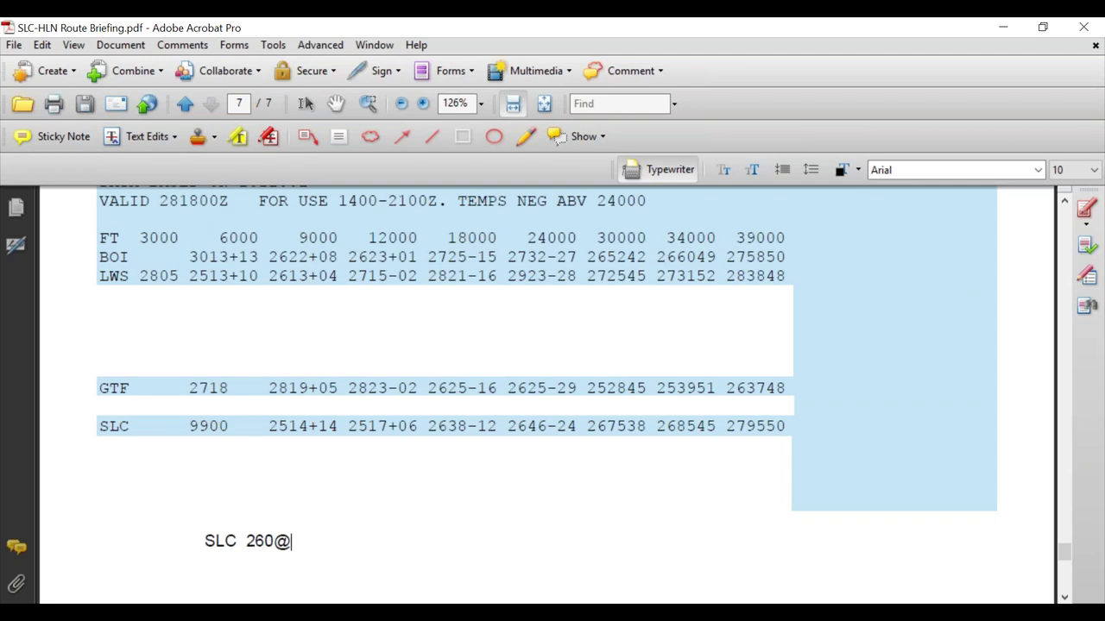
text(56)
text(-45)
key(Return)
Step: Add the line BOI 260@56 -45 to the note below the table
text(BOI)
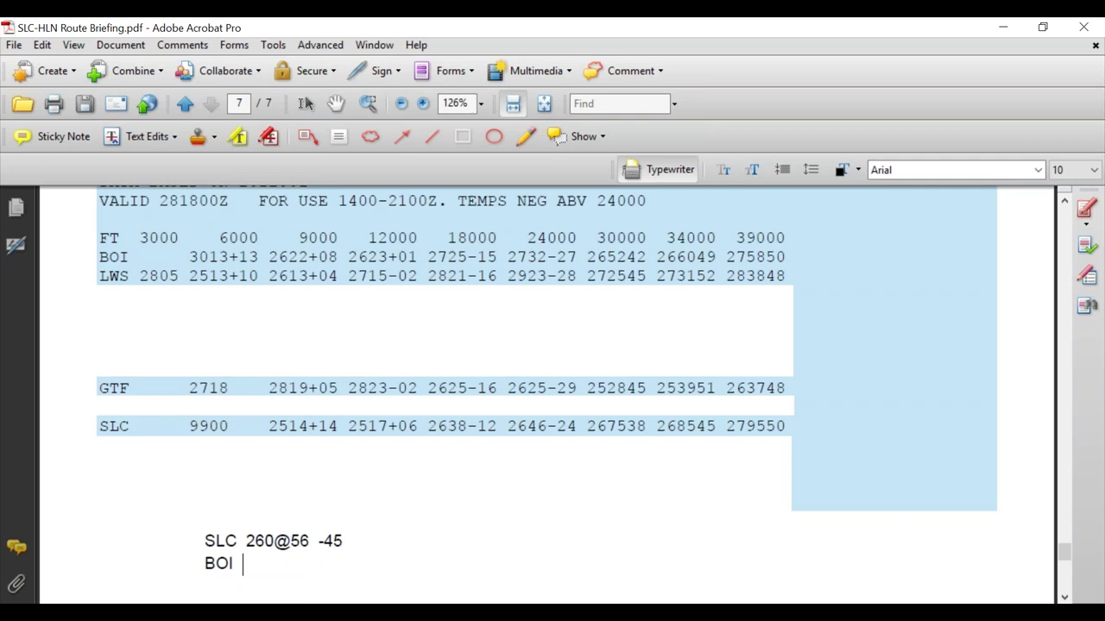
text(260)
text(@28)
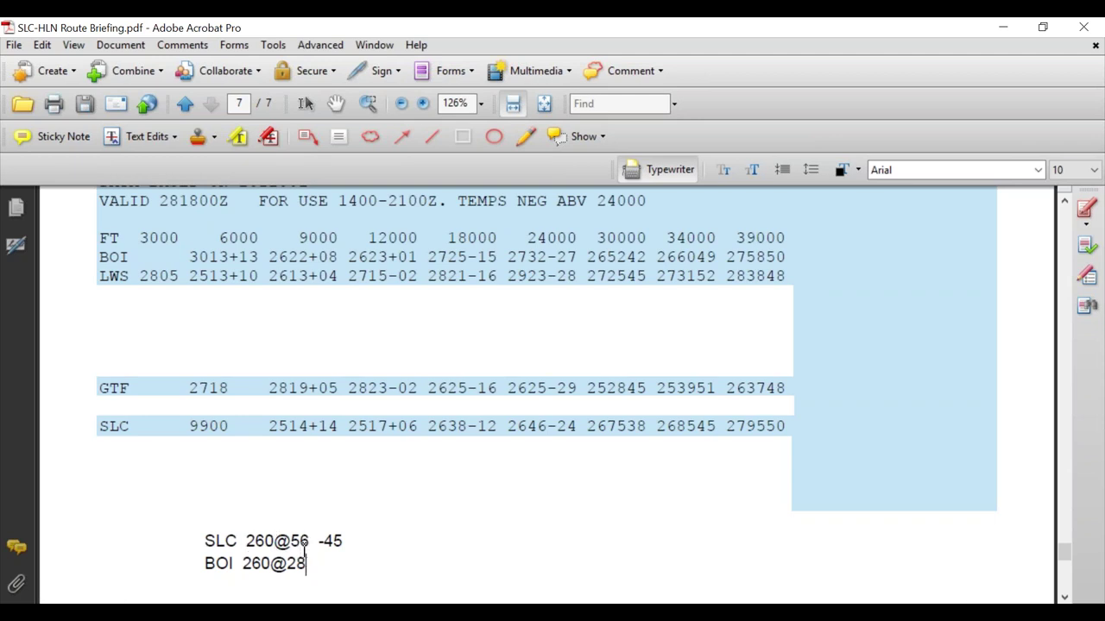
key(BackSpace)
key(BackSpace)
text(56 -45)
Step: Correct the note's SLC line to a wind speed of 80 and a temperature of -41
click(307, 540)
key(BackSpace)
key(BackSpace)
text(80)
key(Right)
key(Right)
key(Right)
key(Right)
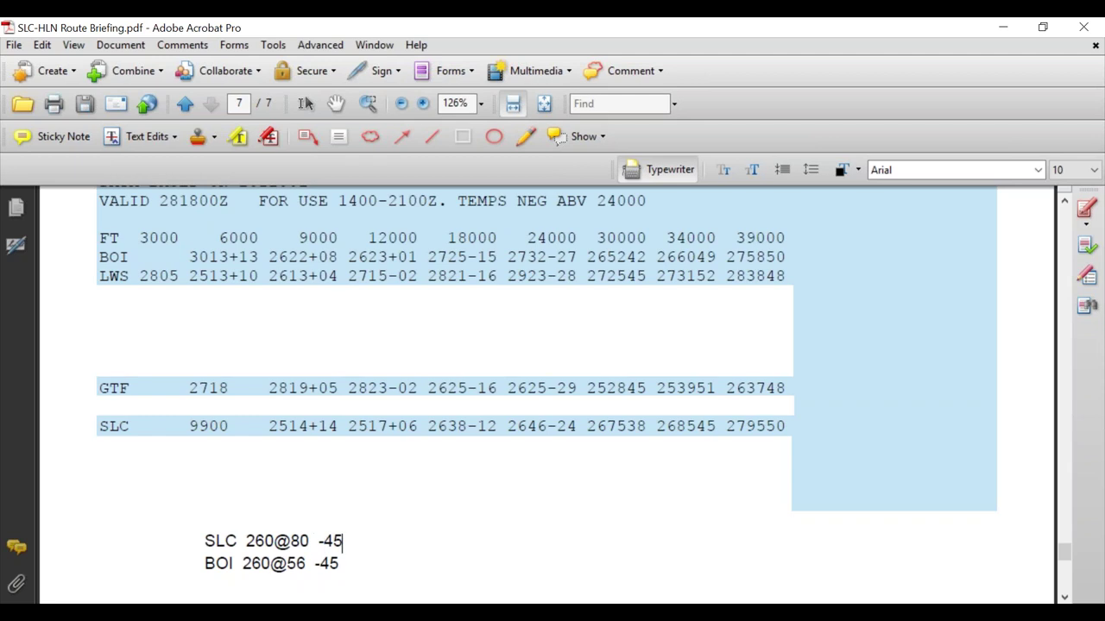
key(BackSpace)
text(1)
Step: Add the line LWS 270@28 -48 below the BOI line in the note
click(343, 562)
key(Return)
text(LWS 270@)
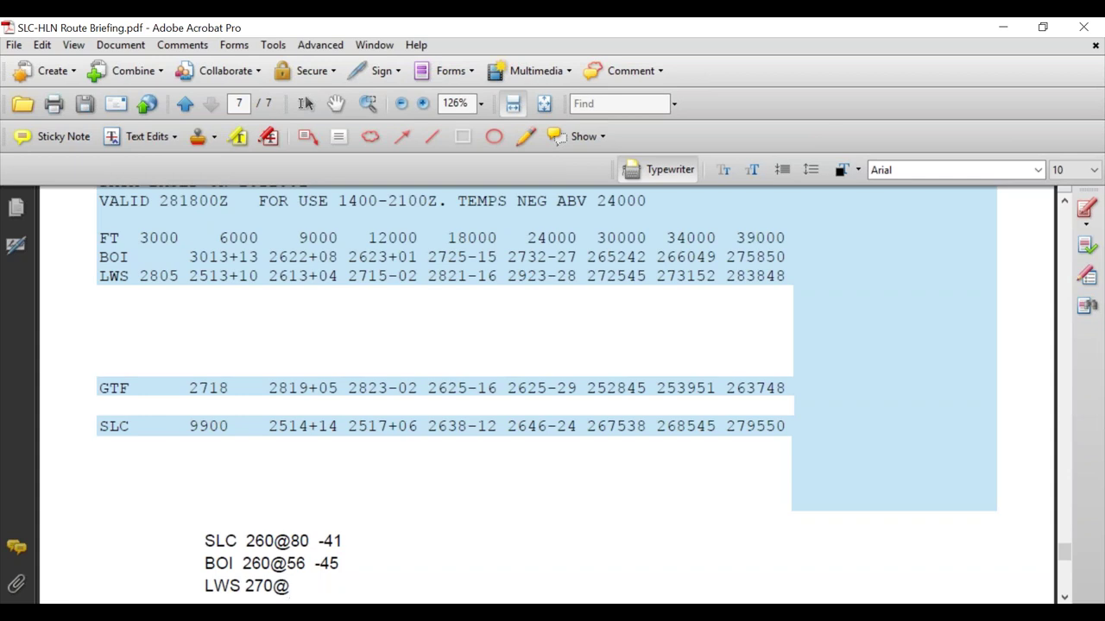
text(28)
text(-48)
Step: Add the line GTF 250@34 -48 below the LWS line in the note
key(Return)
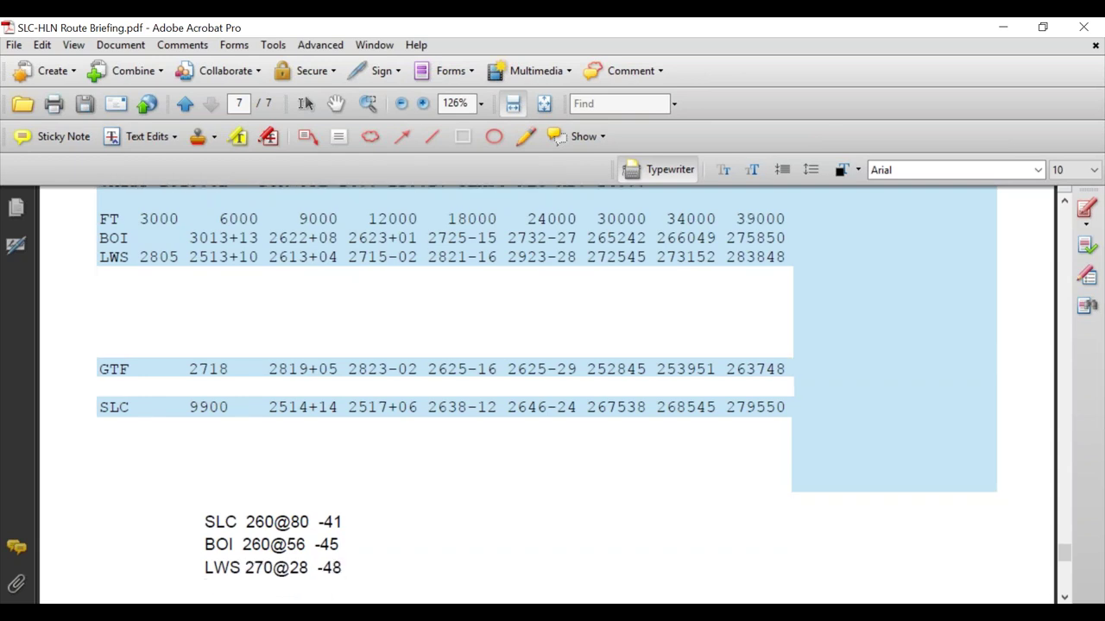
text(GTF  250@)
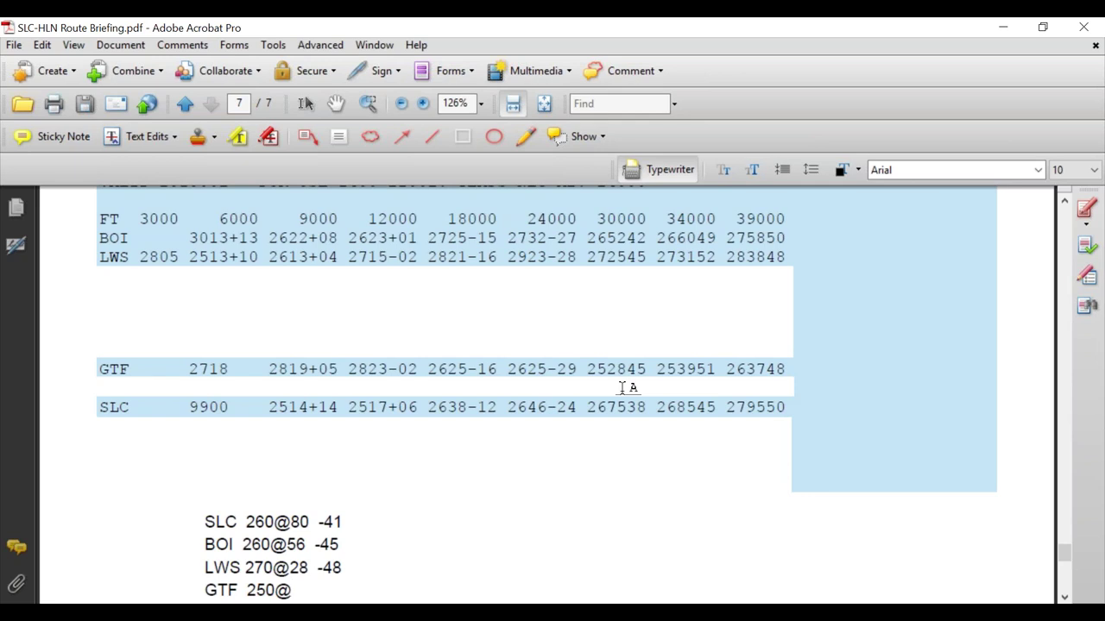
text(34  -48)
Step: Start a second Typewriter note beside the station winds with the heading 1ST LEG
scroll(299, 489, down, 1)
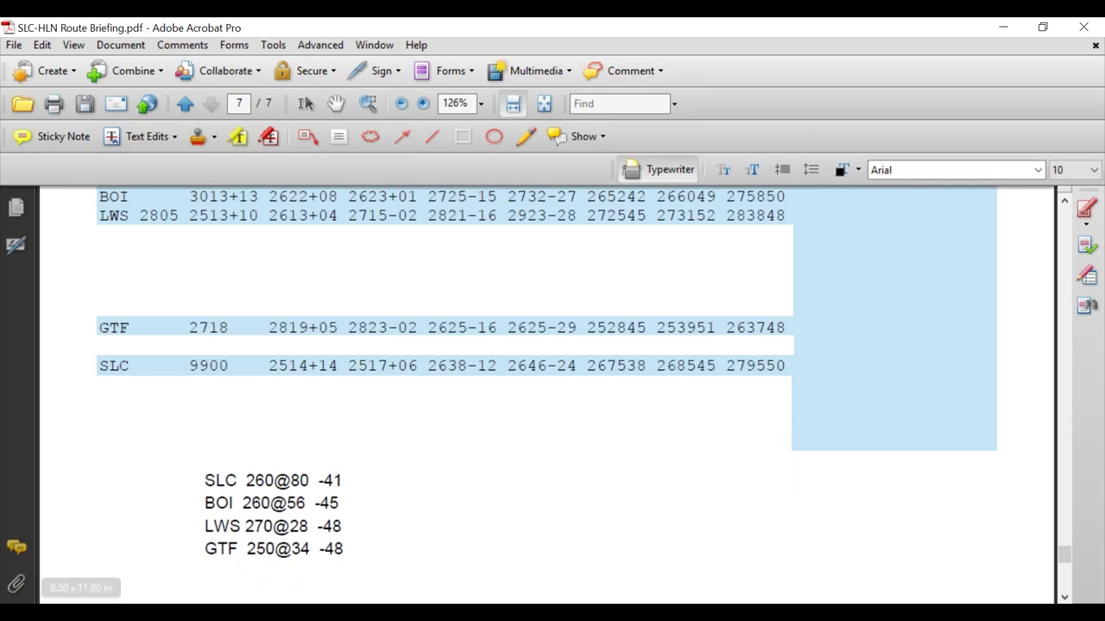
scroll(272, 513, down, 2)
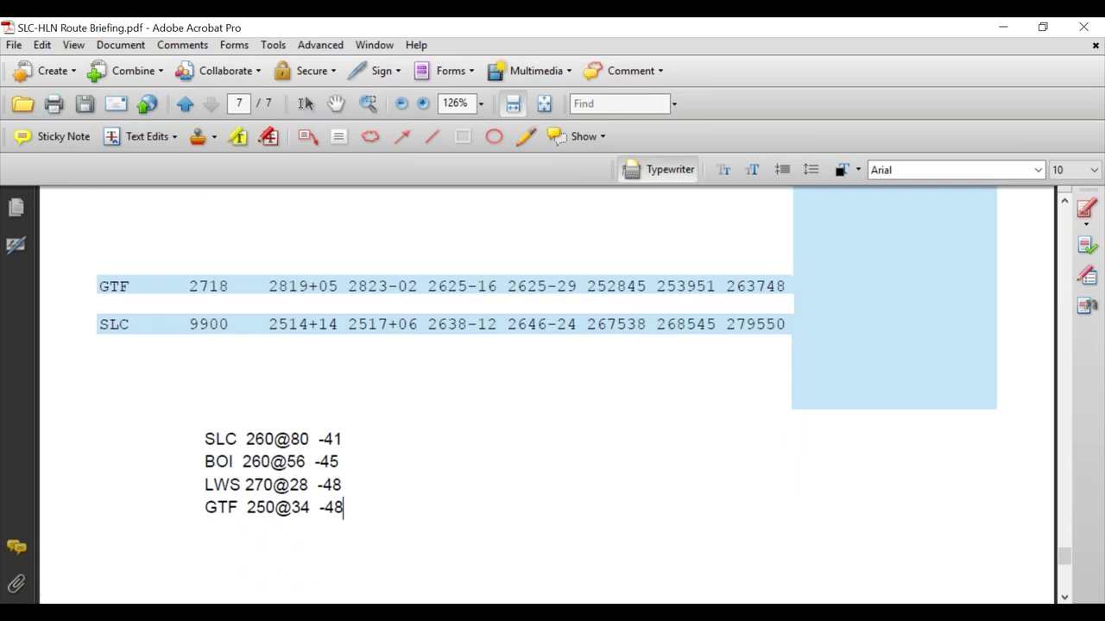
click(532, 399)
text(1ST LET)
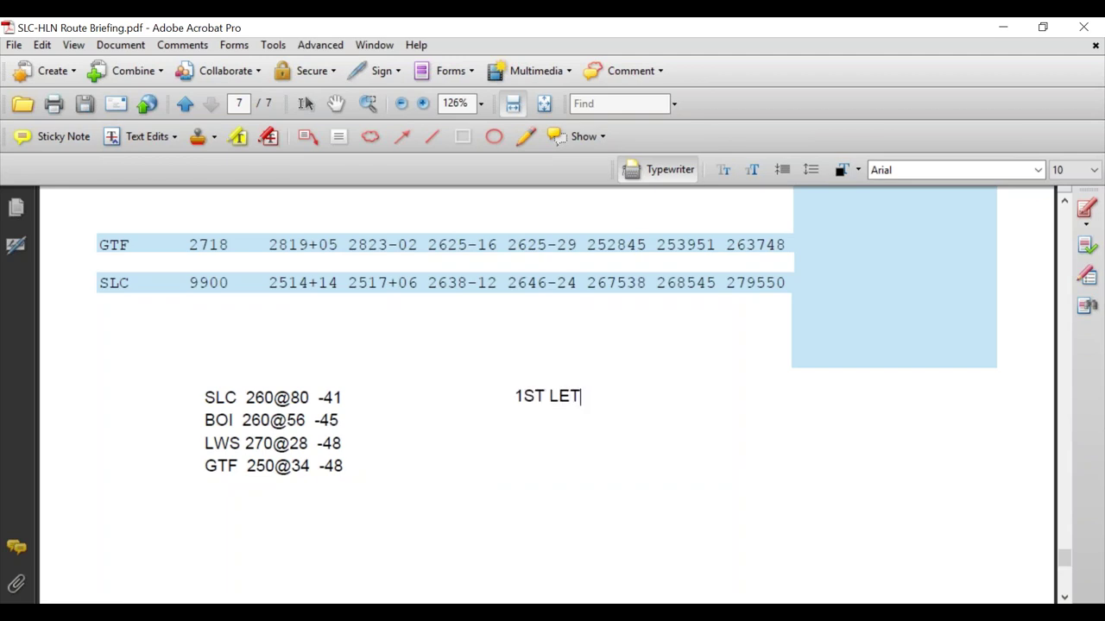
key(BackSpace)
text(G)
key(Return)
Step: Enter the first leg's average wind and temperature 265@42 -46 and the deviation ISA+5 below the heading
text(265@)
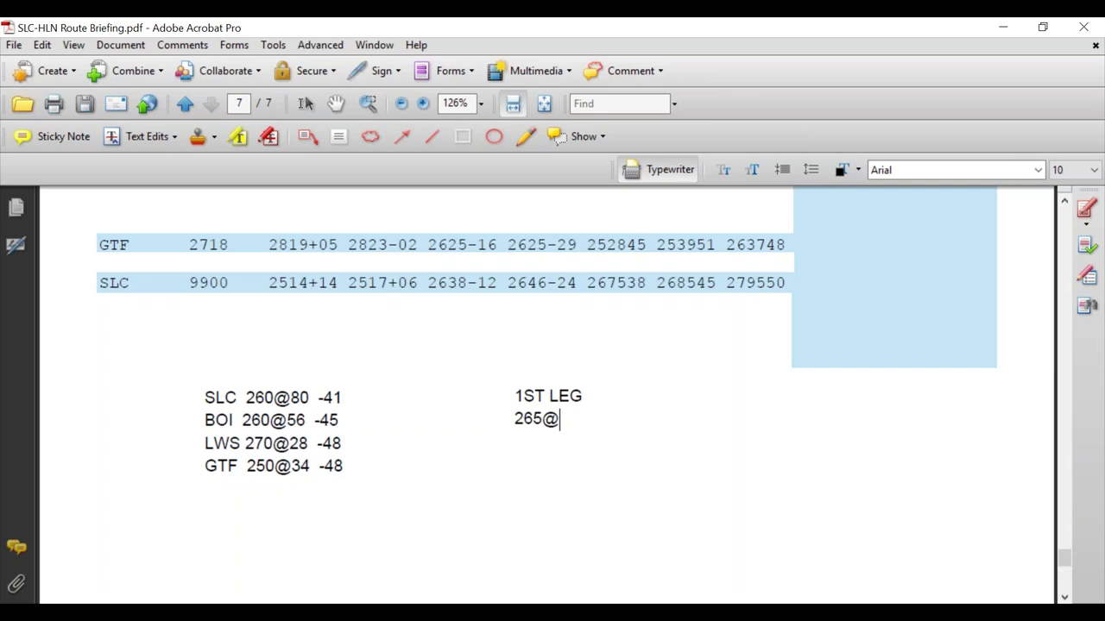
text(42)
text(-46)
key(Return)
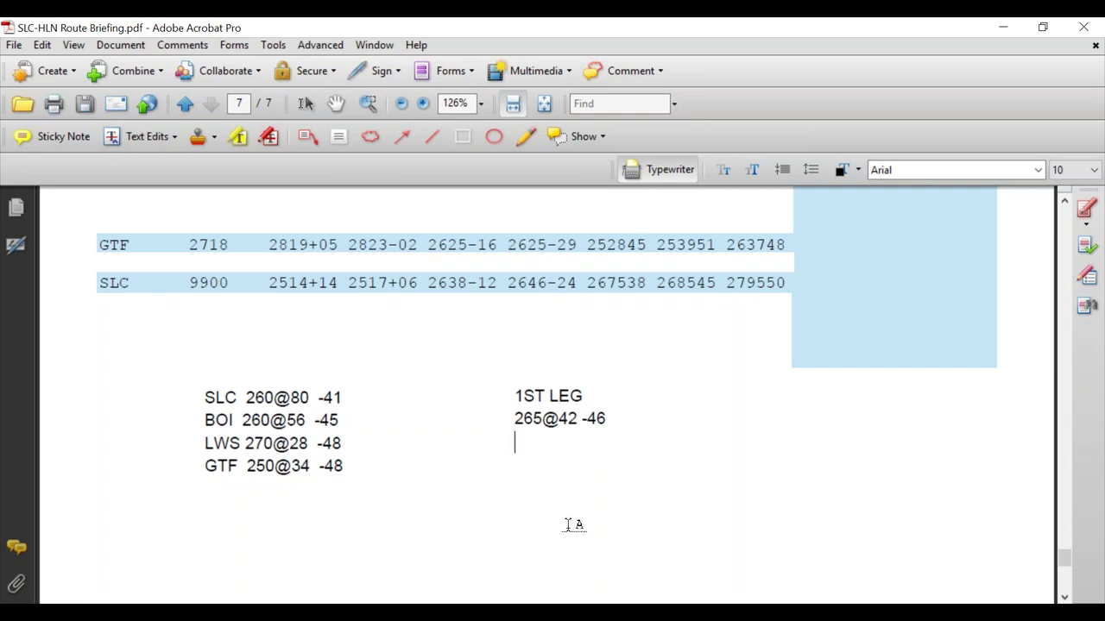
text(ISA+5)
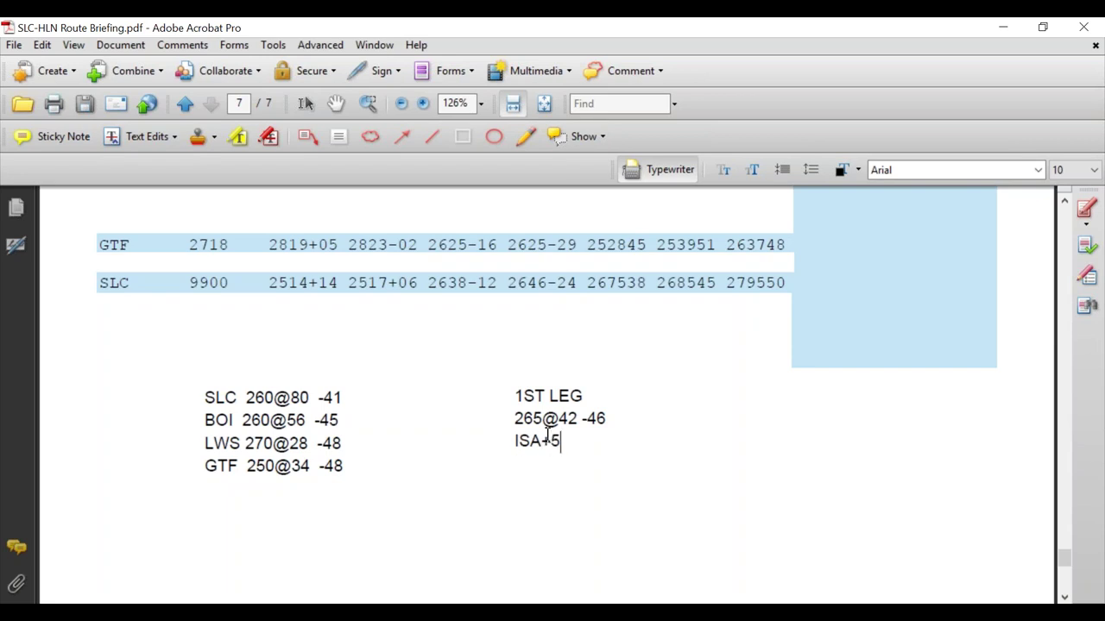
key(Return)
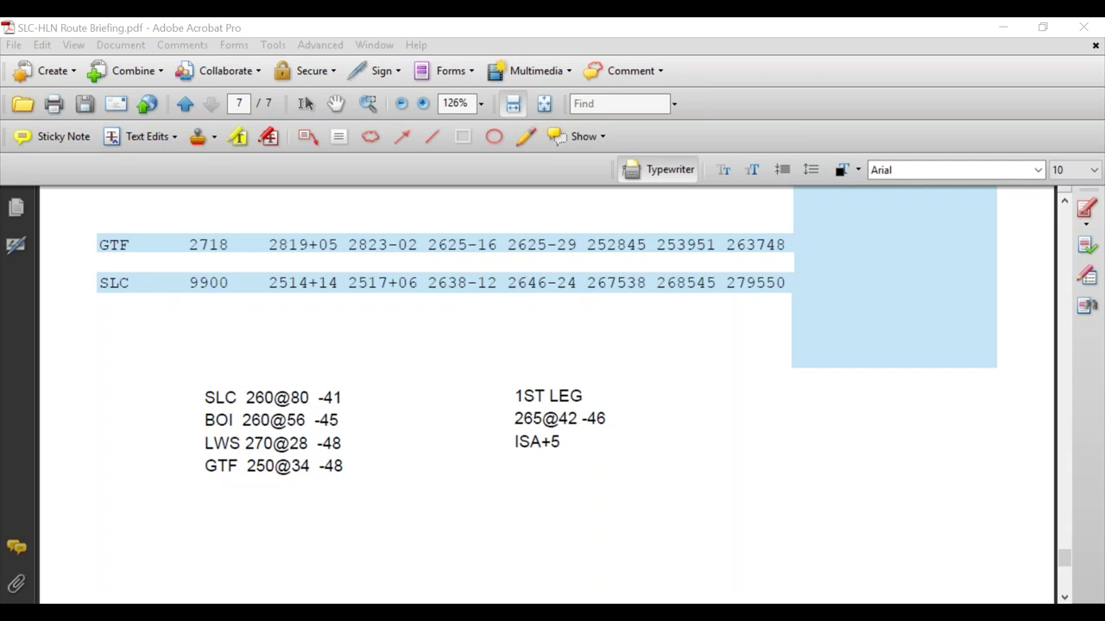
Step: Switch to the SkyVector chart and examine the route's course along the TOC-MQG segment through DNJ
click(1003, 27)
click(1043, 26)
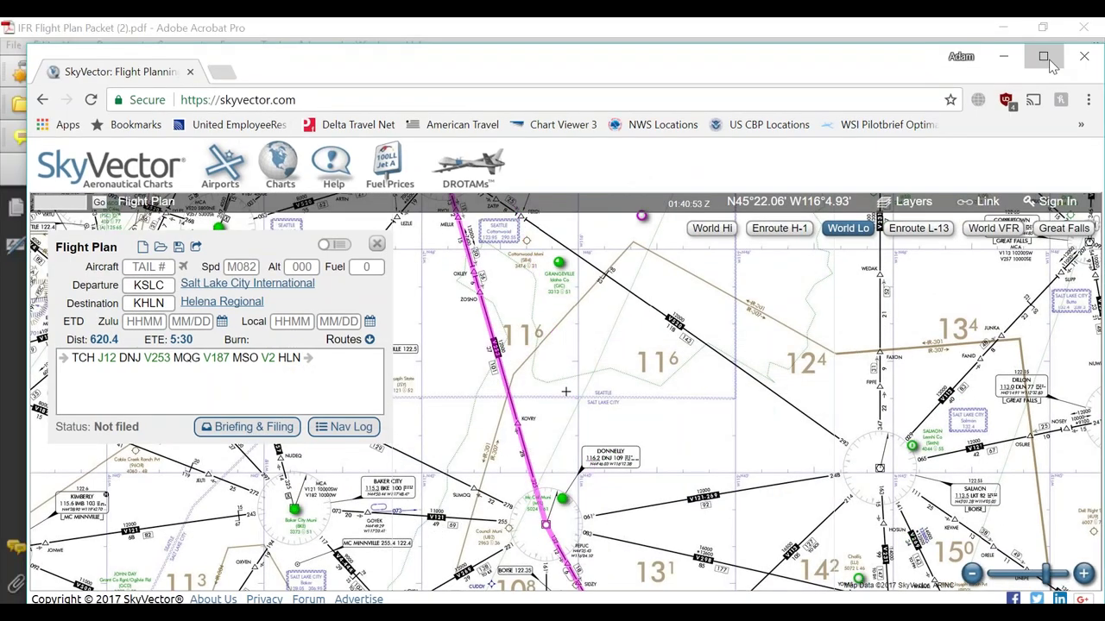
click(1049, 62)
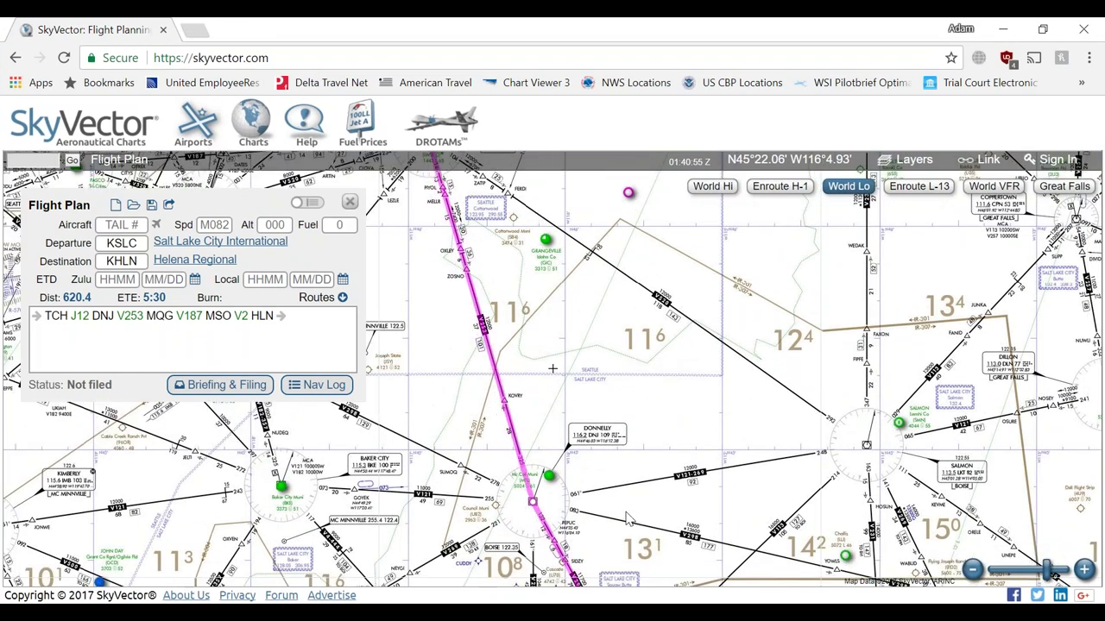
drag(624, 455, 607, 248)
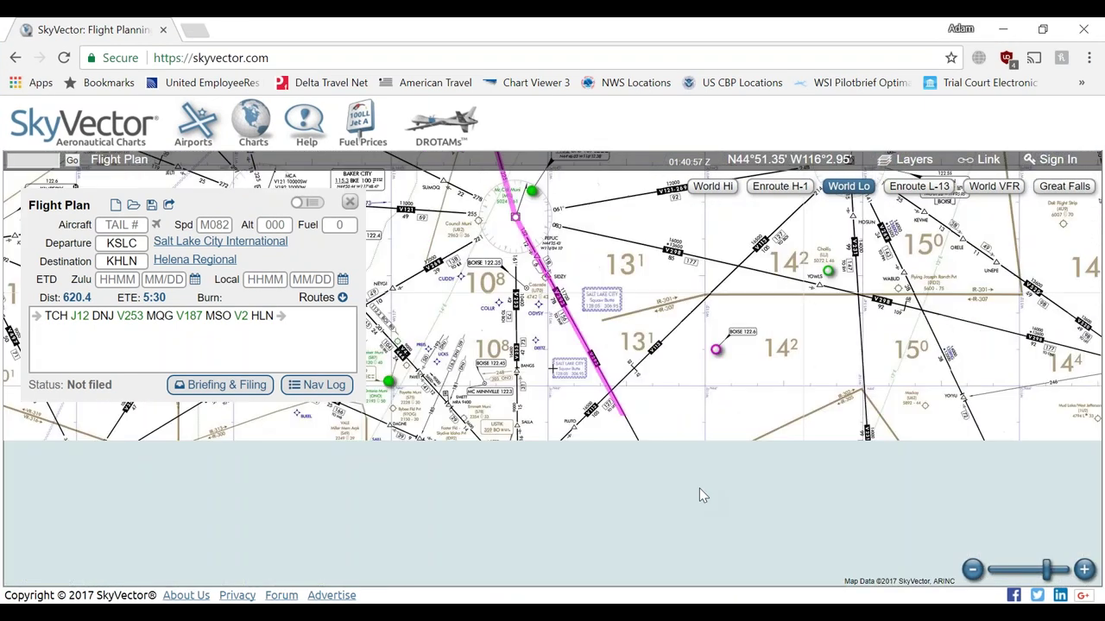
drag(738, 467, 711, 315)
scroll(756, 564, up, 2)
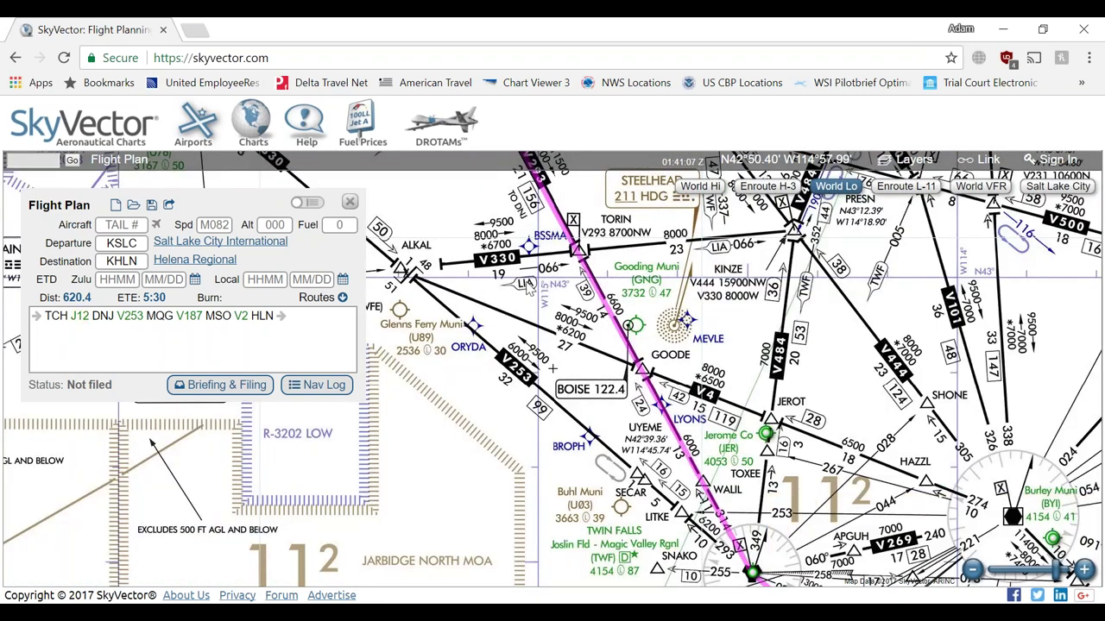
drag(530, 288, 573, 348)
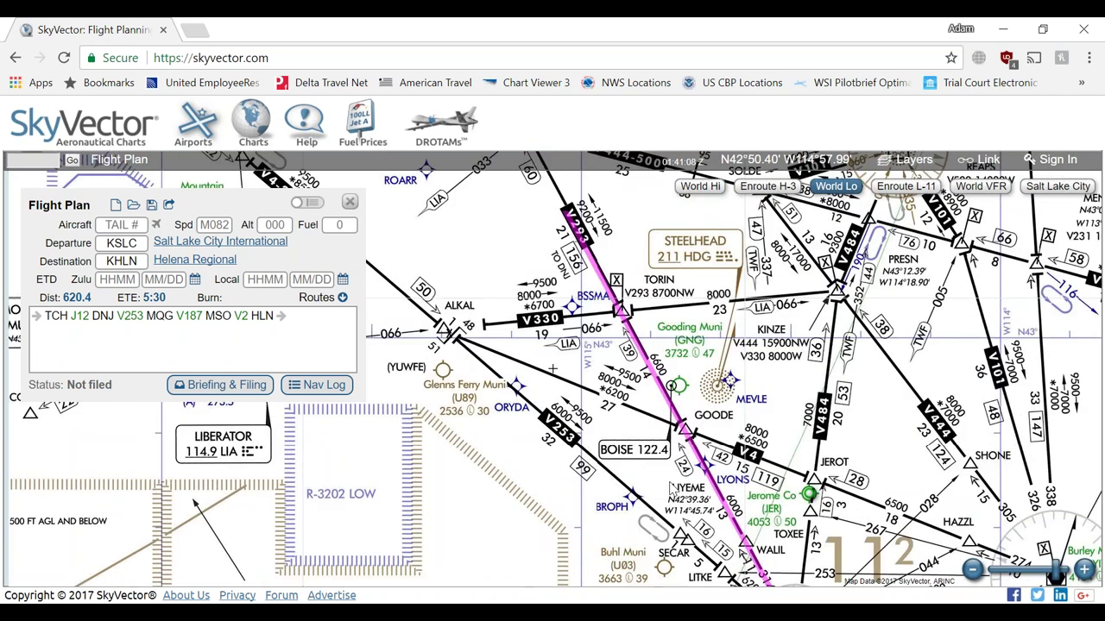
scroll(553, 369, down, 1)
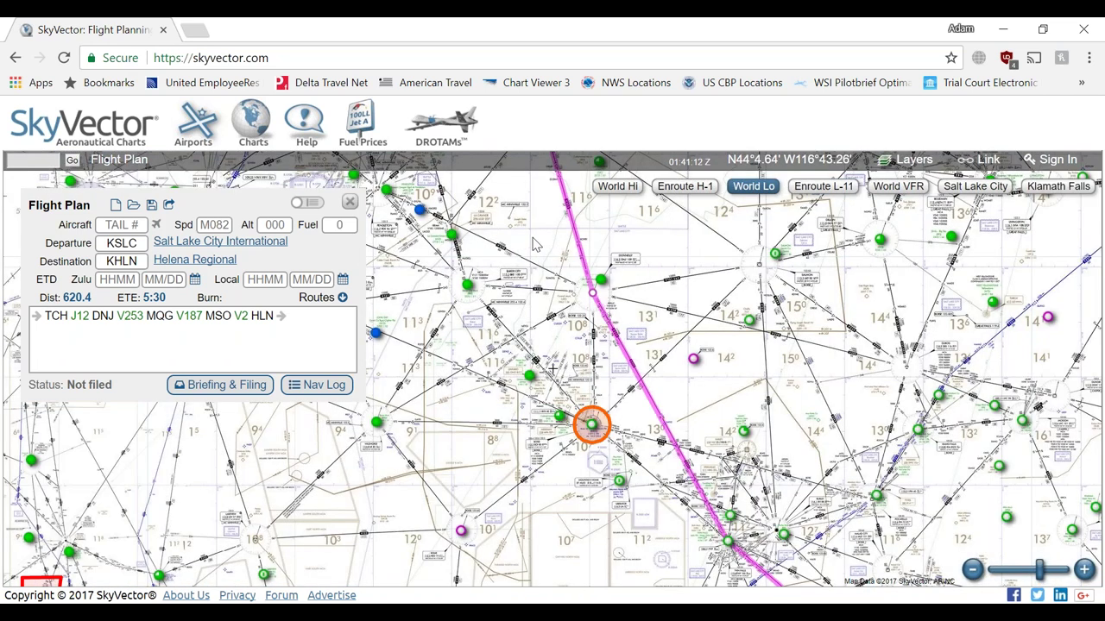
scroll(611, 315, up, 1)
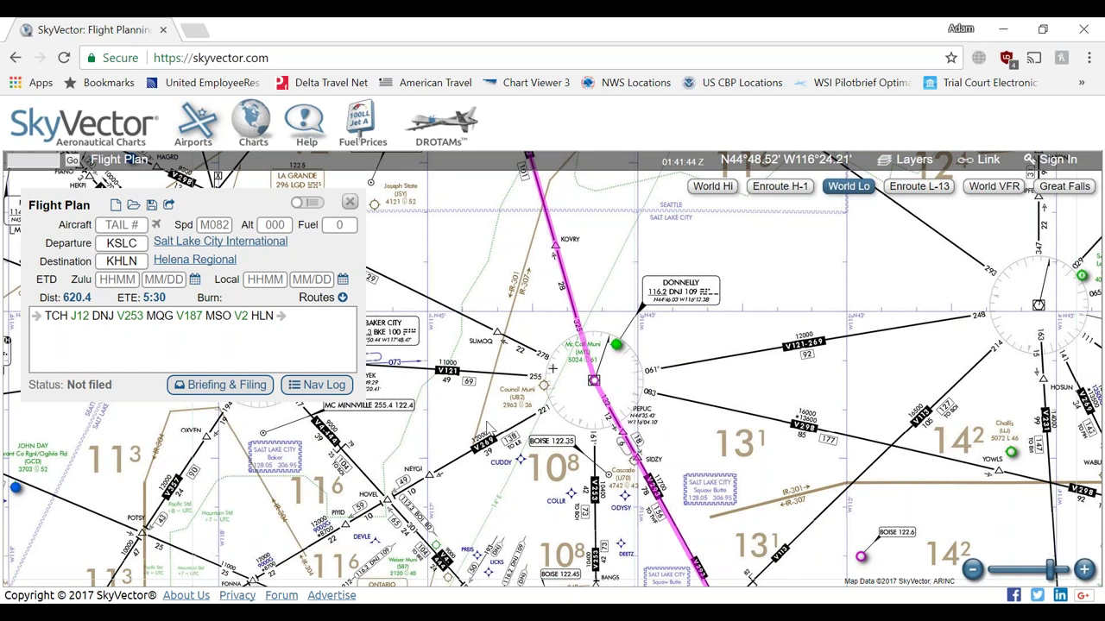
Step: Return to SLC-HLN Route Briefing.pdf and add the line HDG 320 below ISA+5 in the first-leg note
click(263, 612)
click(263, 565)
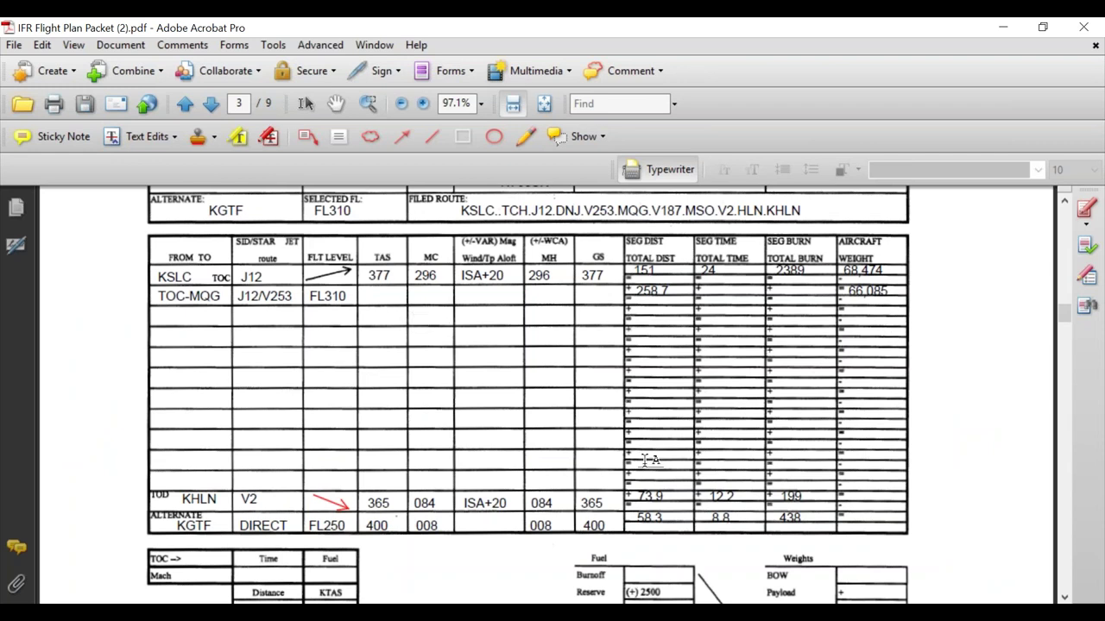
mouse_move(604, 614)
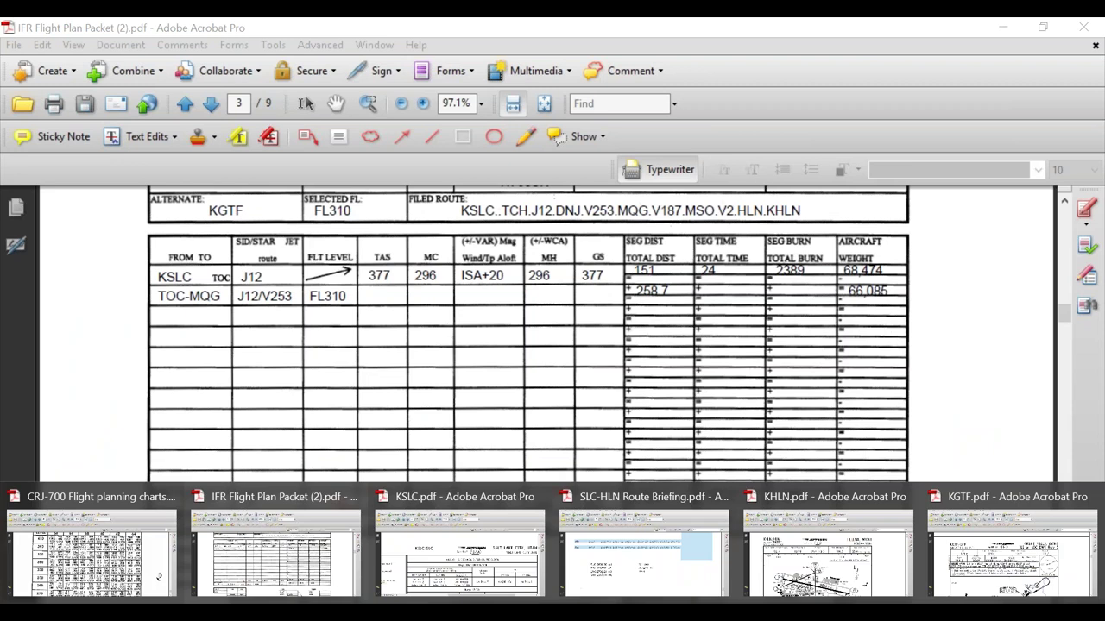
click(623, 552)
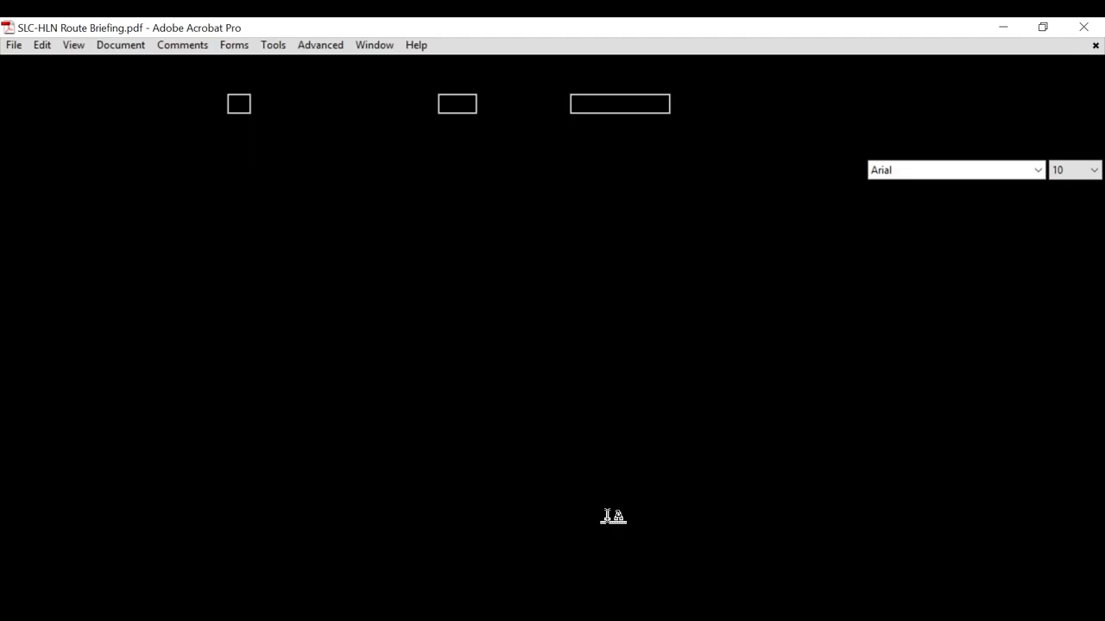
text(G)
key(BackSpace)
text(HDG )
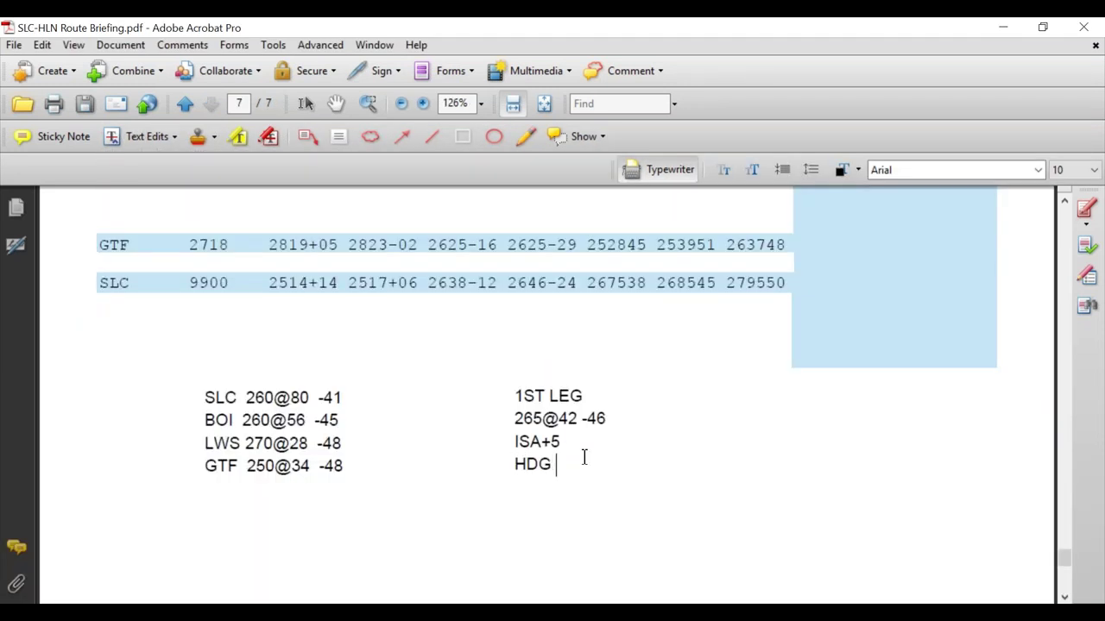
text(320)
Step: Switch to CRJ-700 Flight planning charts.pdf and find the Cruise 0.77 M tables for ISA + 5 C on pages 29 and 30
mouse_move(552, 613)
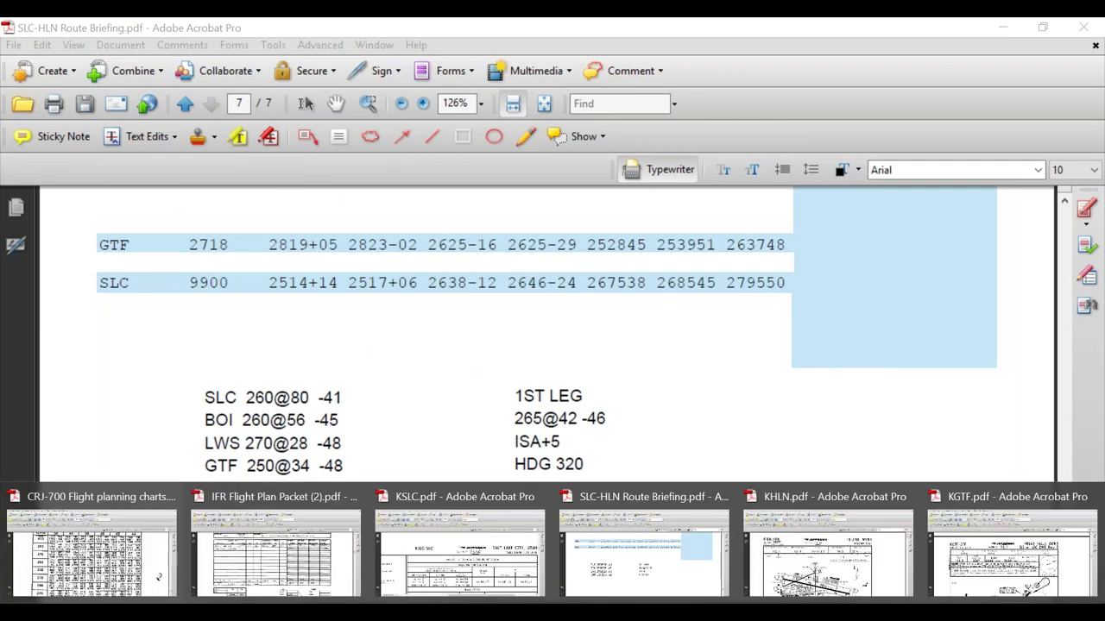
click(1010, 29)
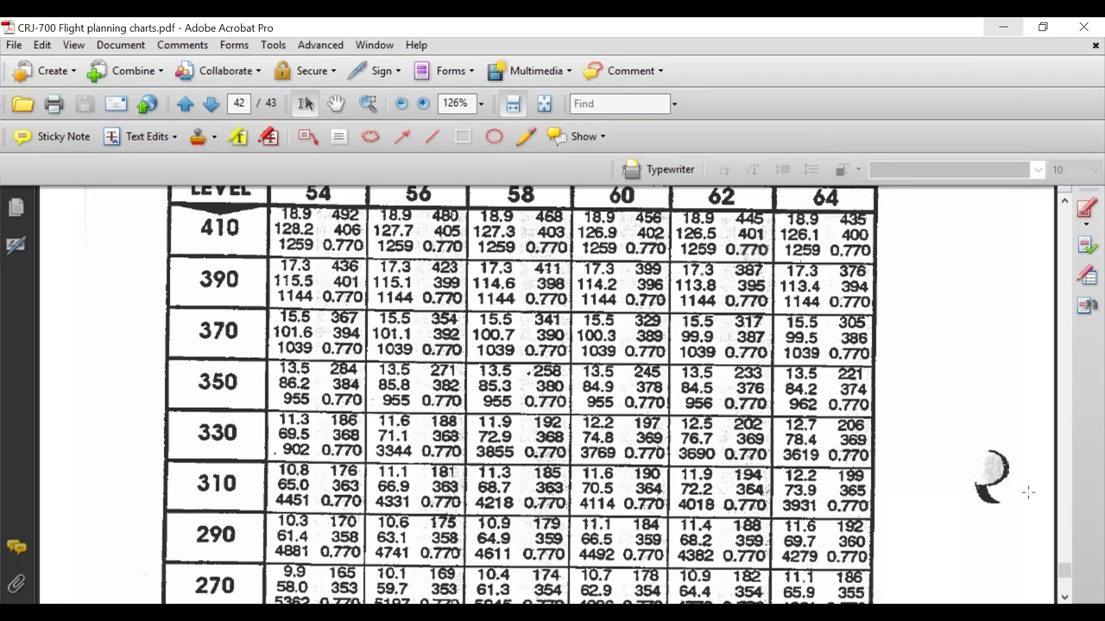
drag(1070, 576, 1067, 403)
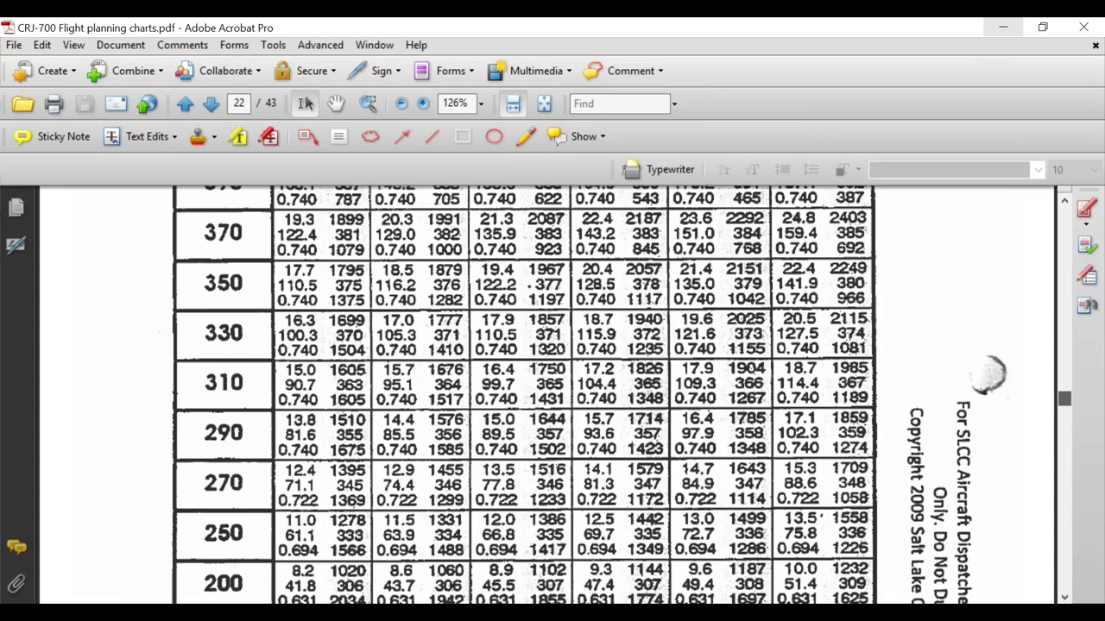
scroll(991, 373, up, 5)
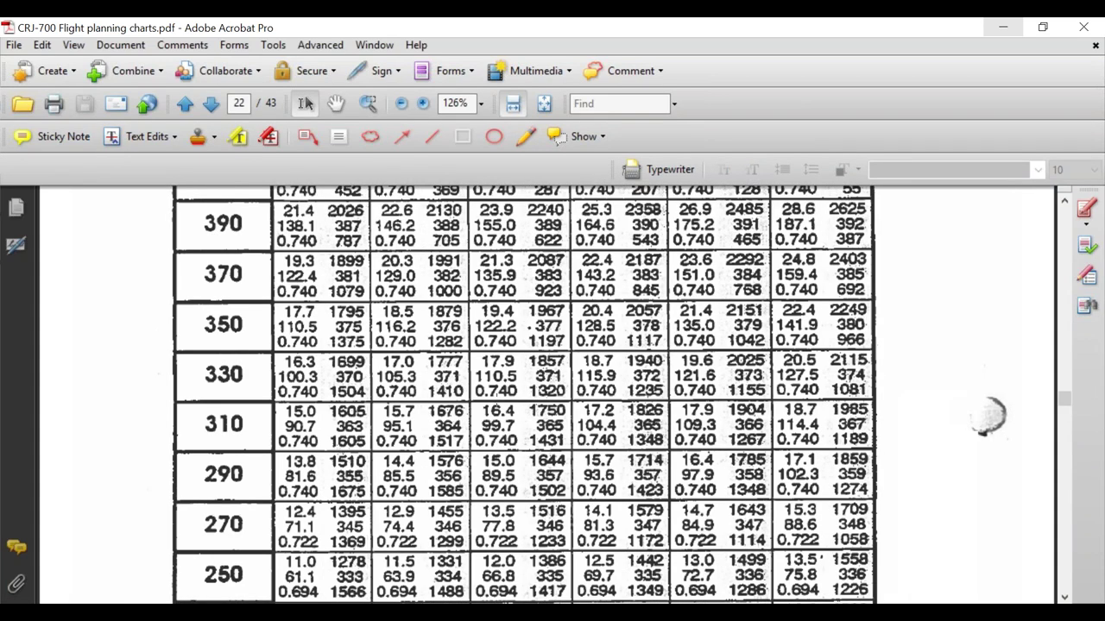
scroll(988, 580, up, 3)
scroll(986, 469, down, 20)
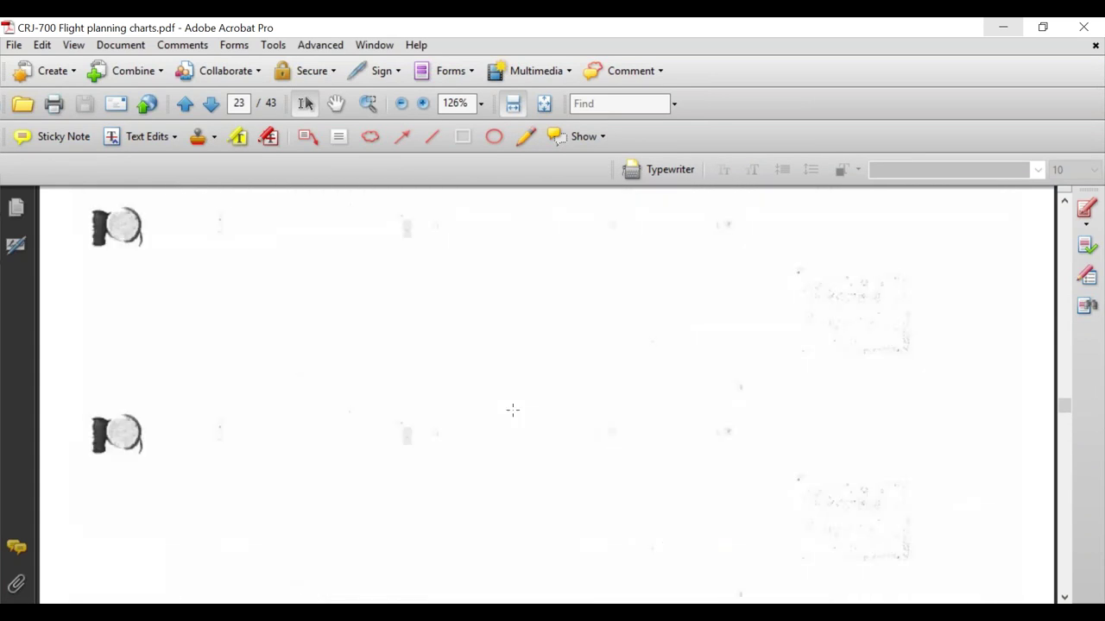
scroll(117, 226, down, 15)
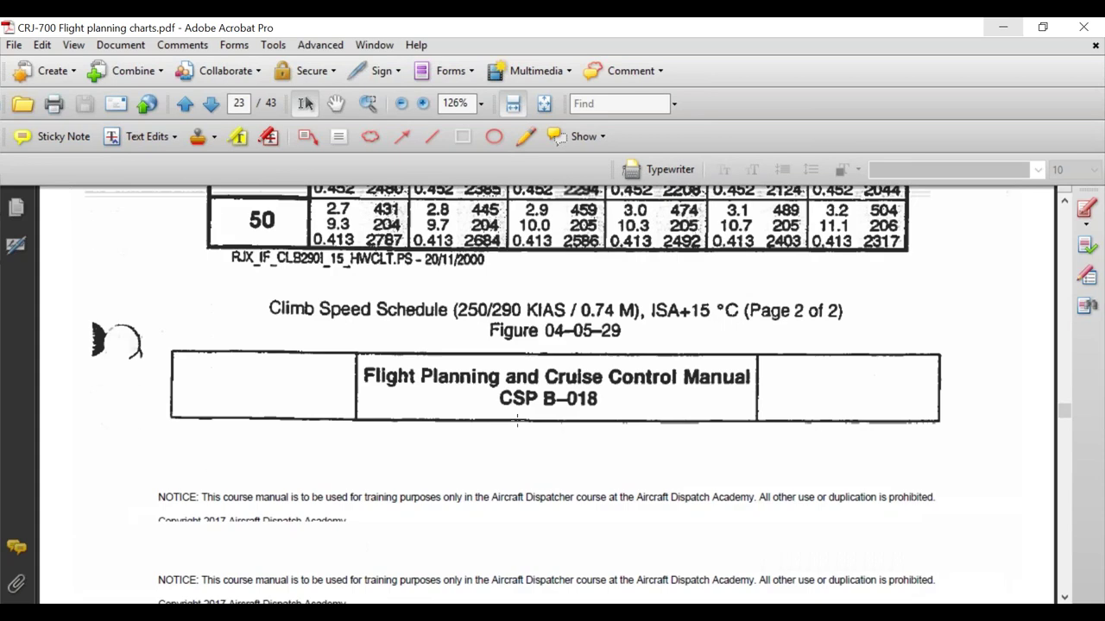
scroll(987, 358, down, 15)
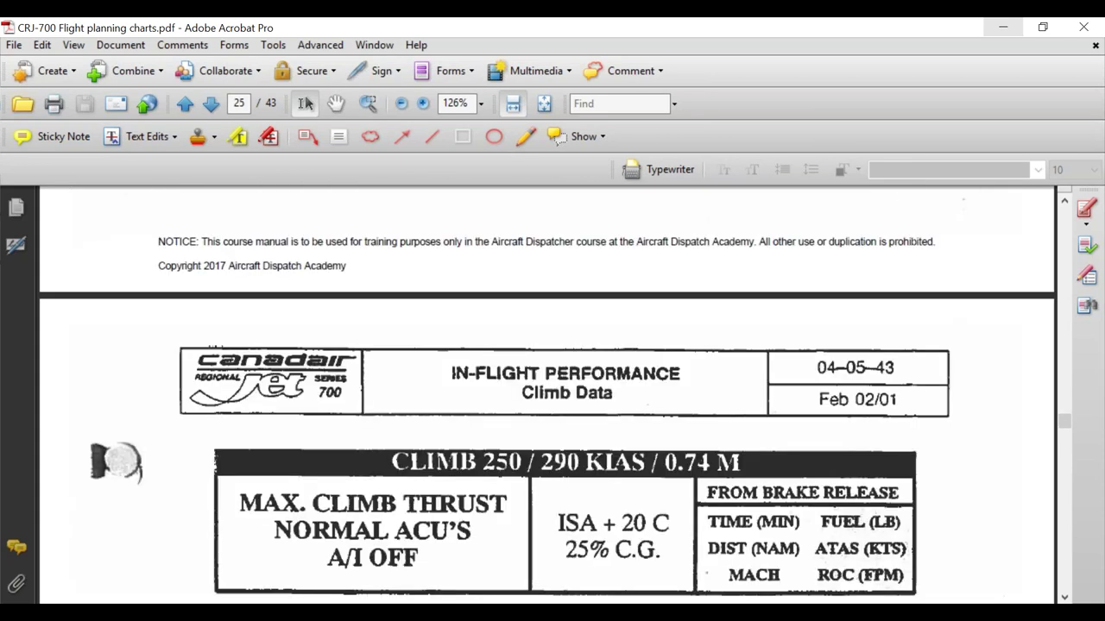
scroll(667, 368, down, 15)
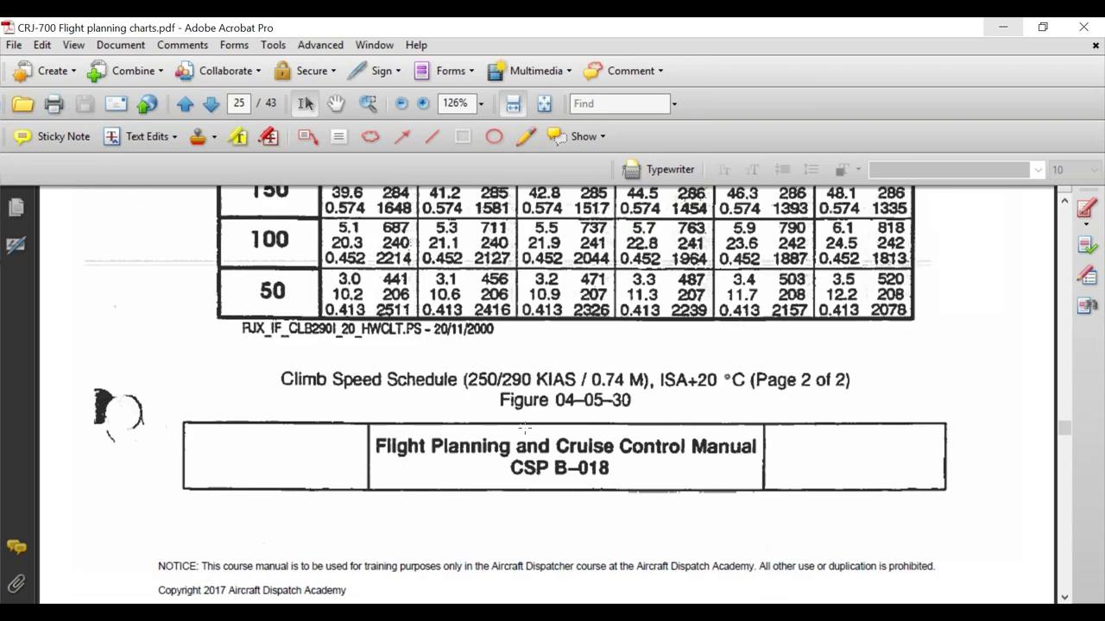
scroll(667, 367, down, 15)
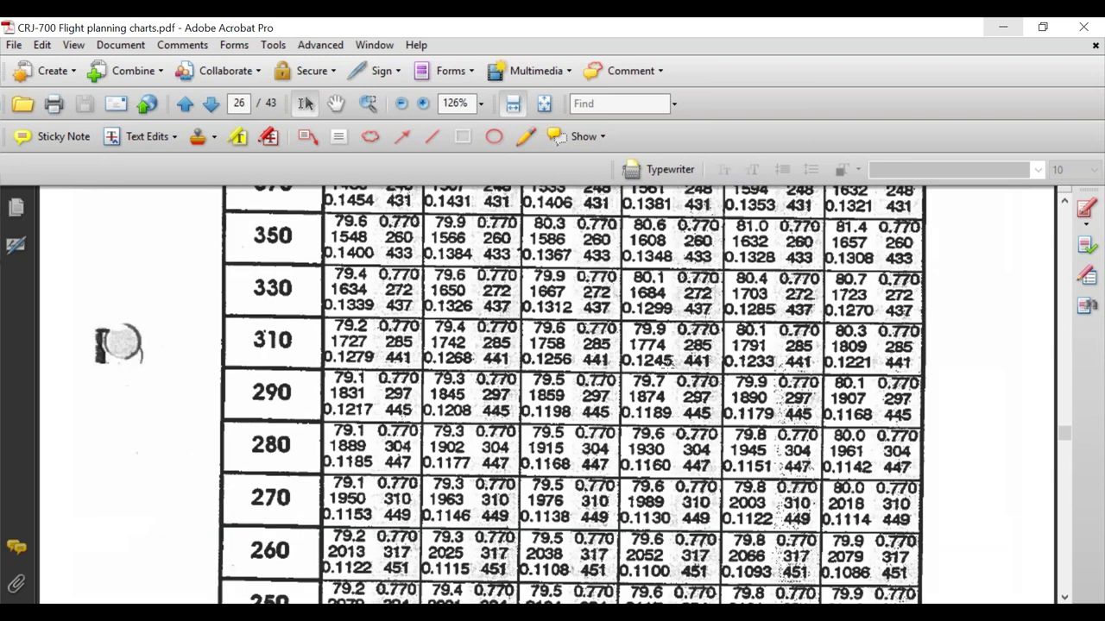
scroll(666, 384, down, 8)
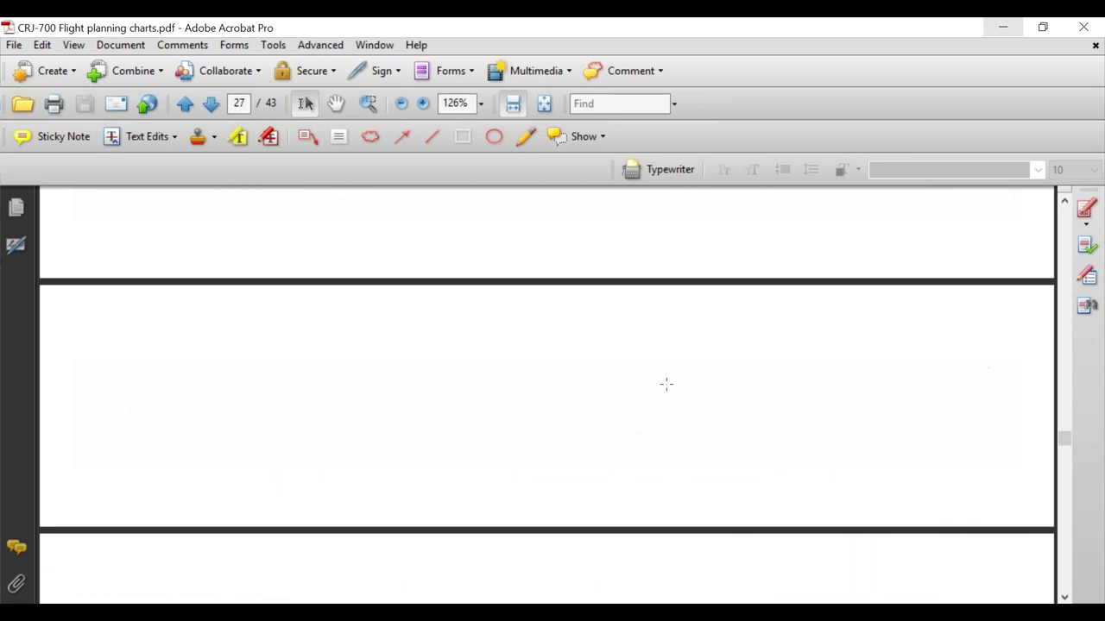
scroll(666, 384, up, 1)
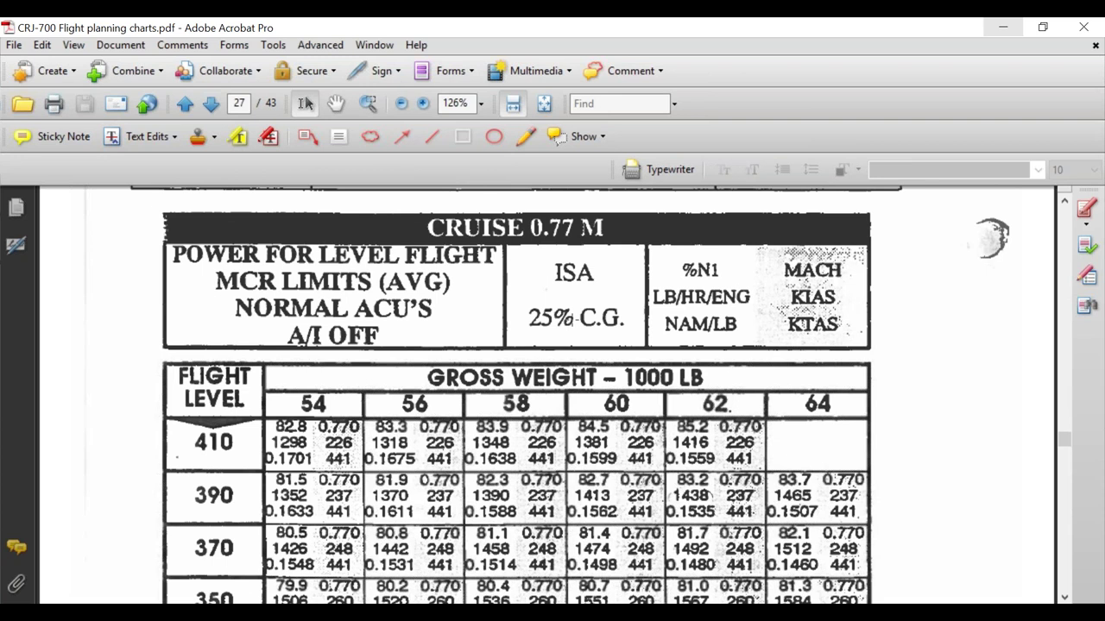
scroll(992, 237, down, 6)
scroll(994, 460, down, 4)
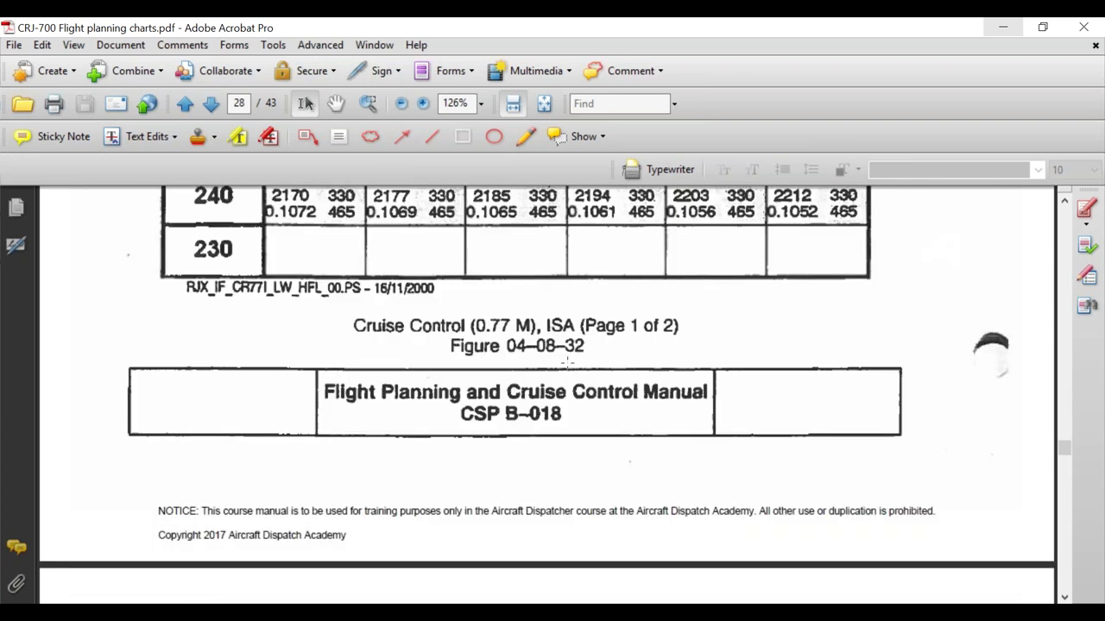
scroll(991, 354, down, 12)
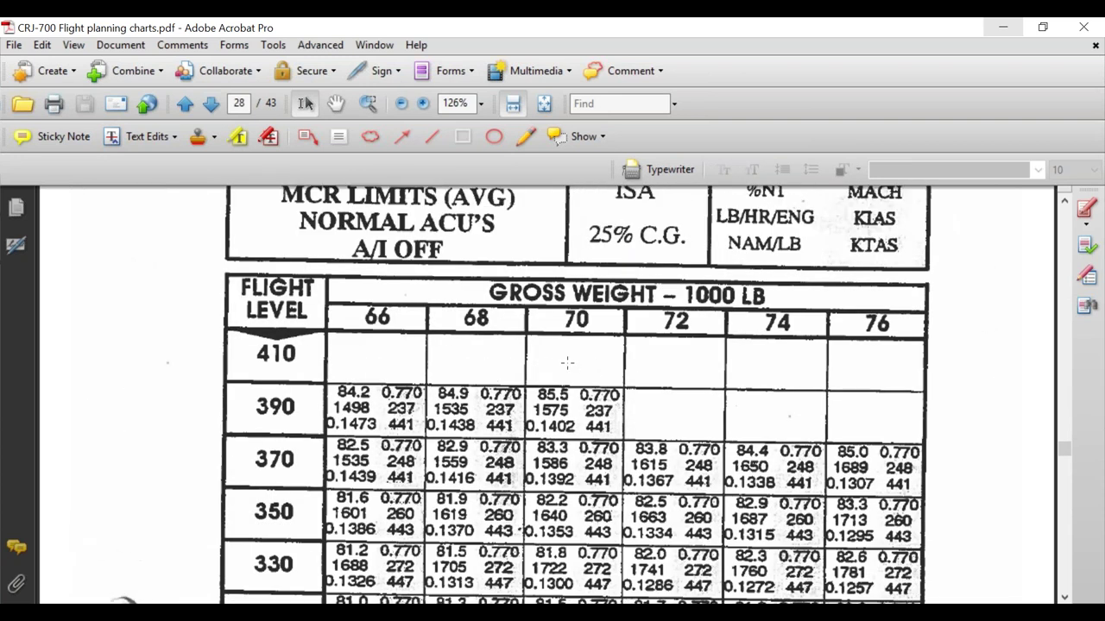
scroll(567, 362, down, 15)
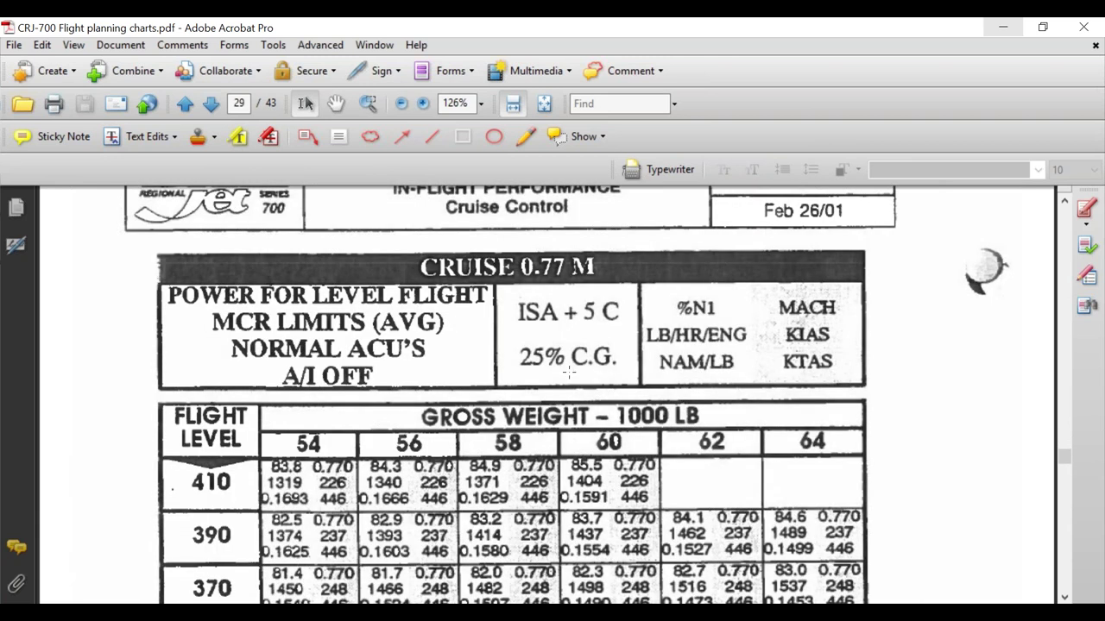
scroll(569, 372, down, 8)
scroll(570, 369, down, 8)
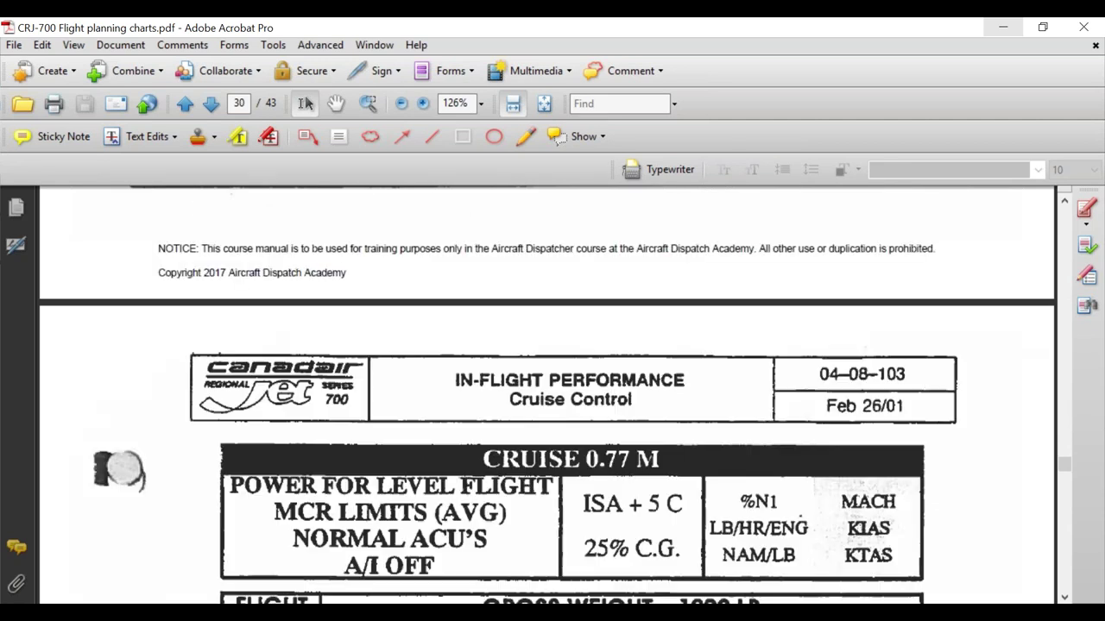
Step: Read the FL310 cruise fuel flow for 66,000 lb and add the line BURN= 3624 below HDG 320 in SLC-HLN Route Briefing.pdf
scroll(514, 497, down, 2)
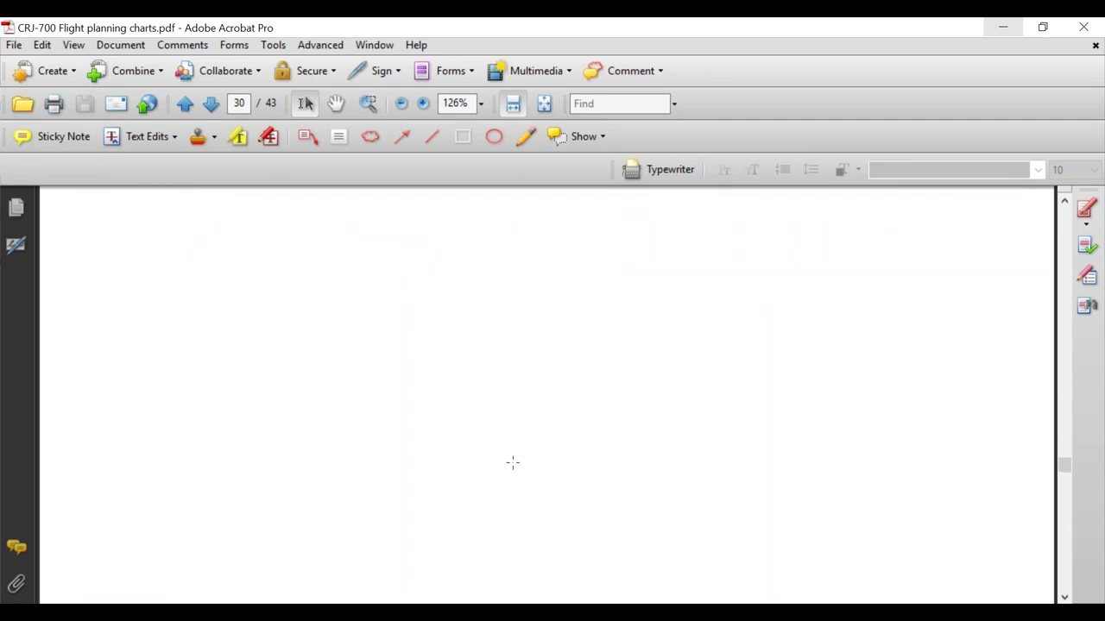
scroll(512, 463, down, 2)
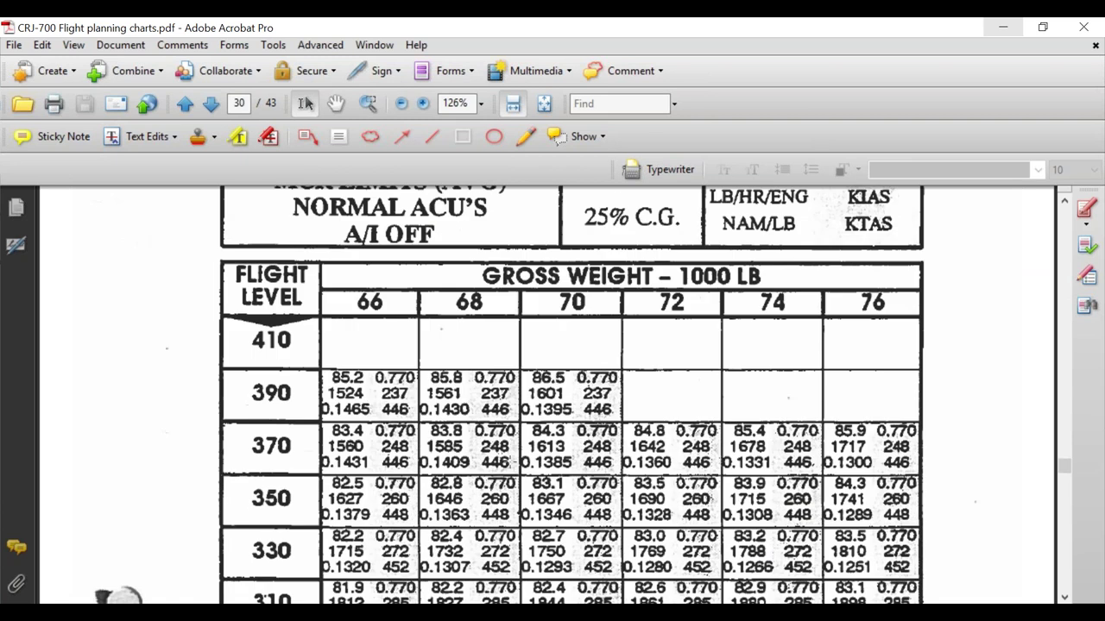
scroll(571, 394, down, 2)
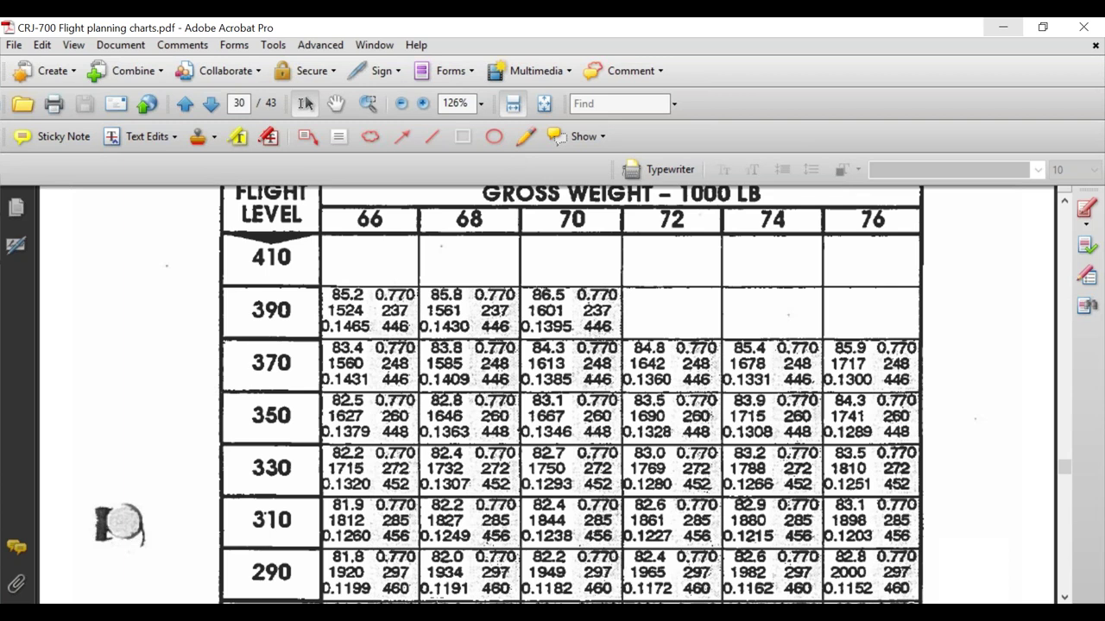
mouse_move(569, 608)
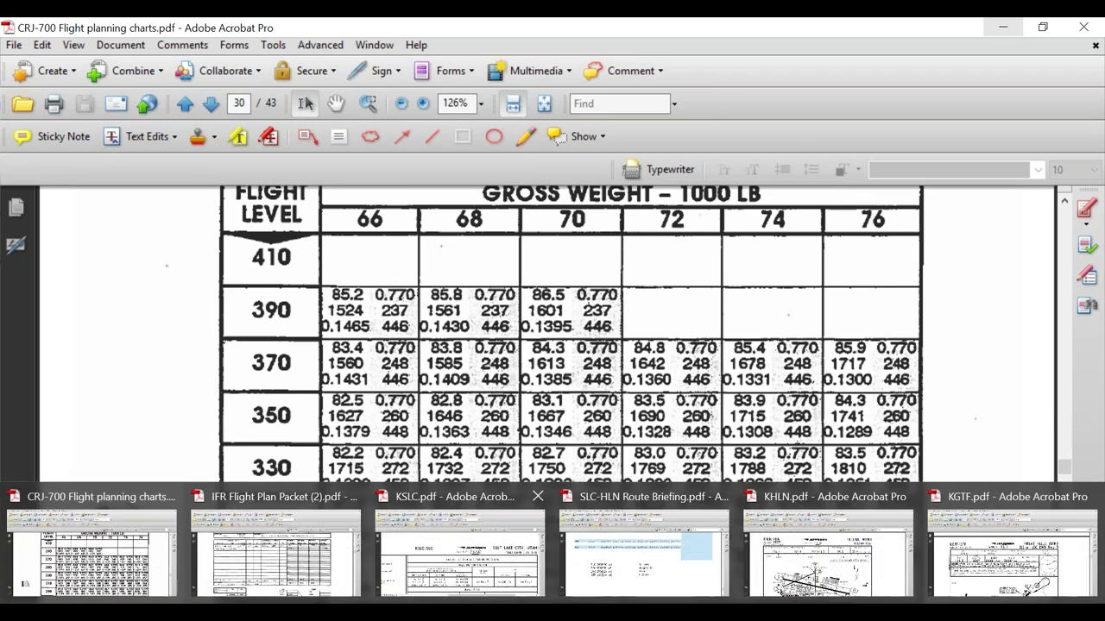
click(592, 587)
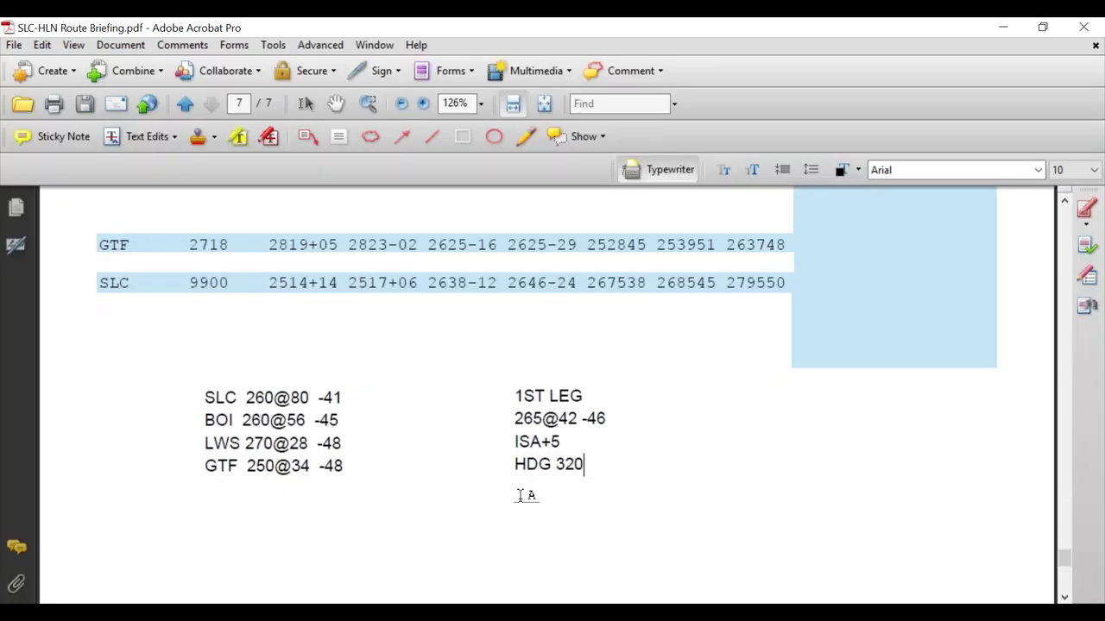
click(516, 491)
text(BURN=)
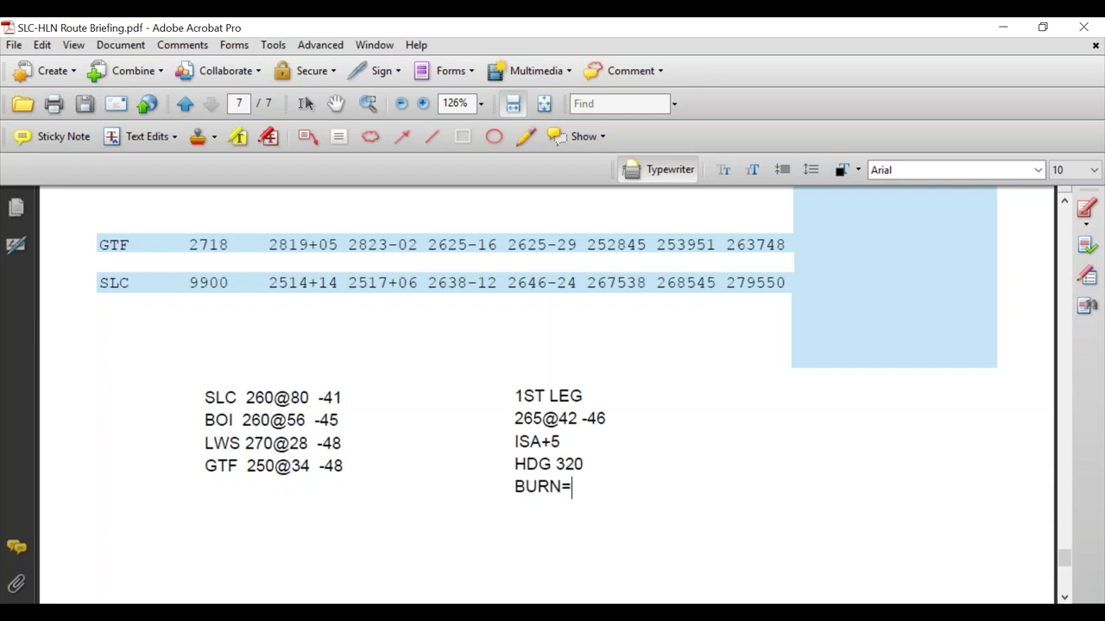
text( 3264)
key(BackSpace)
key(BackSpace)
key(BackSpace)
text(624)
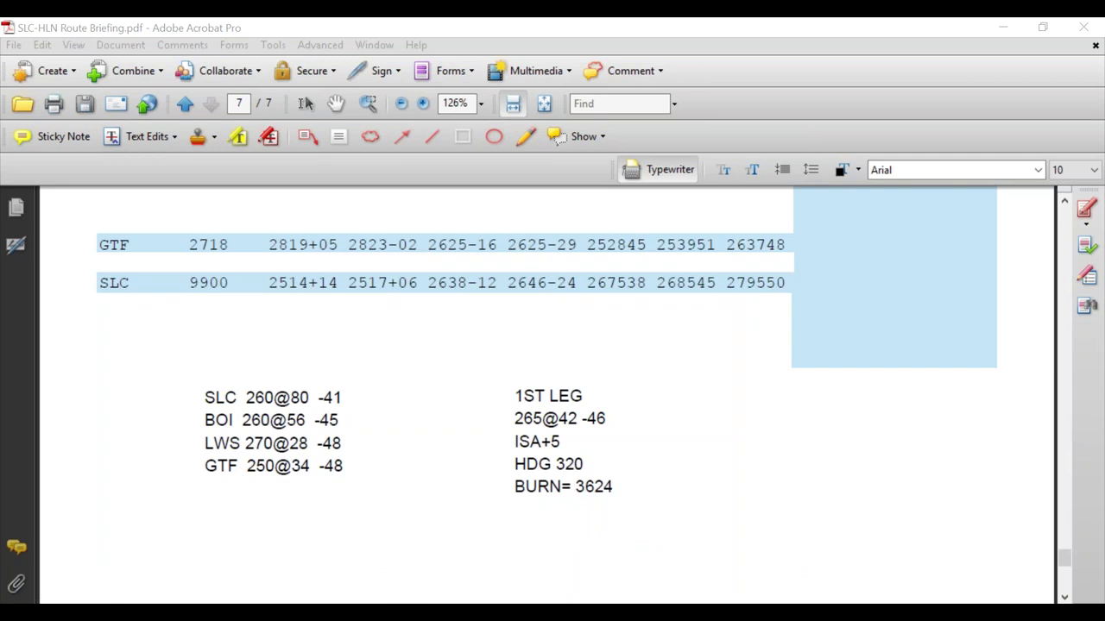
Step: Return to IFR Flight Plan Packet (2).pdf and enter TAS 456 and MC 320 in the TOC-MQG row
click(91, 553)
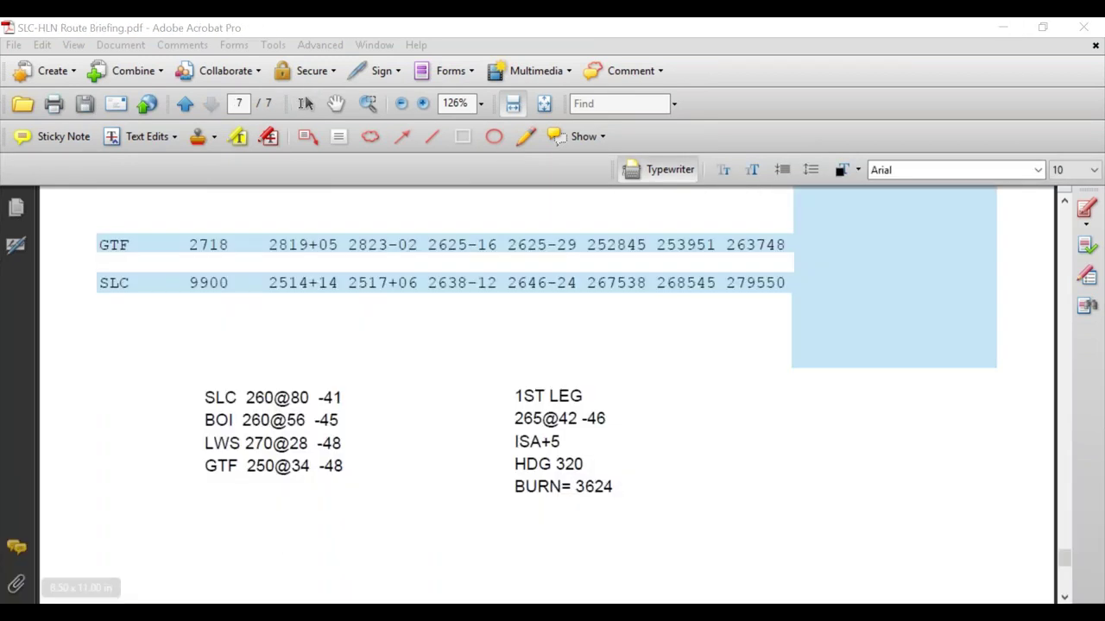
mouse_move(552, 612)
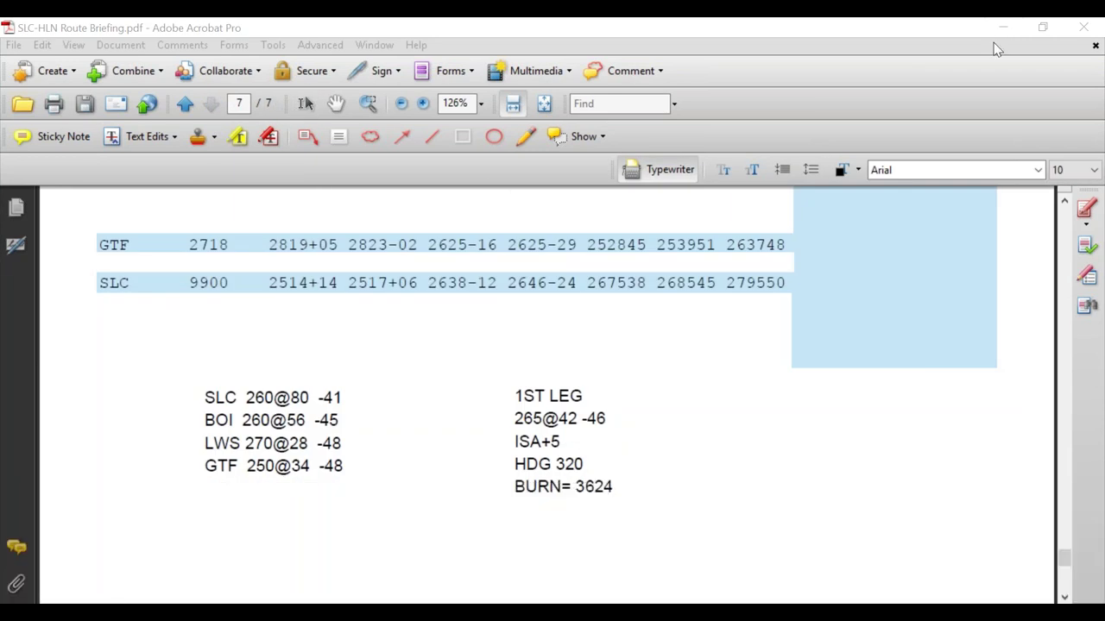
key(alt+Tab)
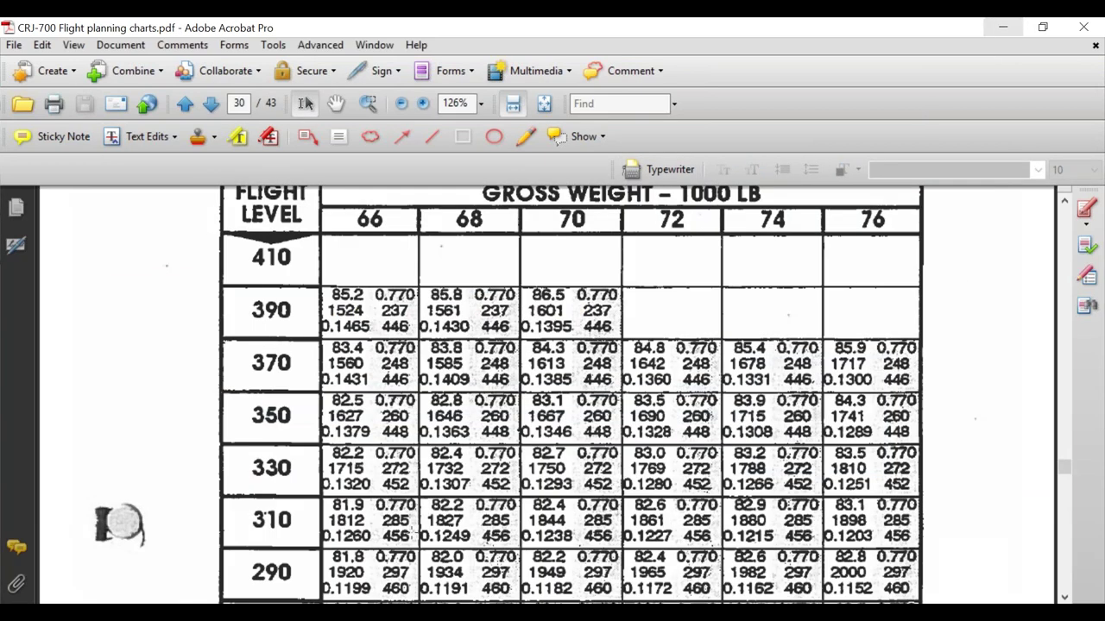
mouse_move(312, 578)
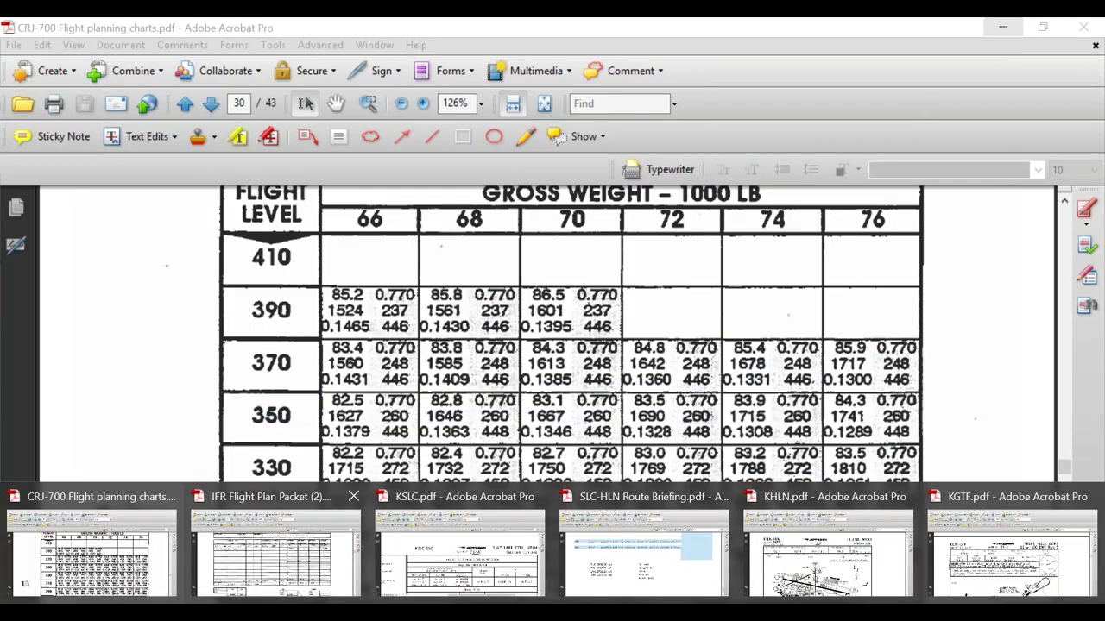
click(312, 579)
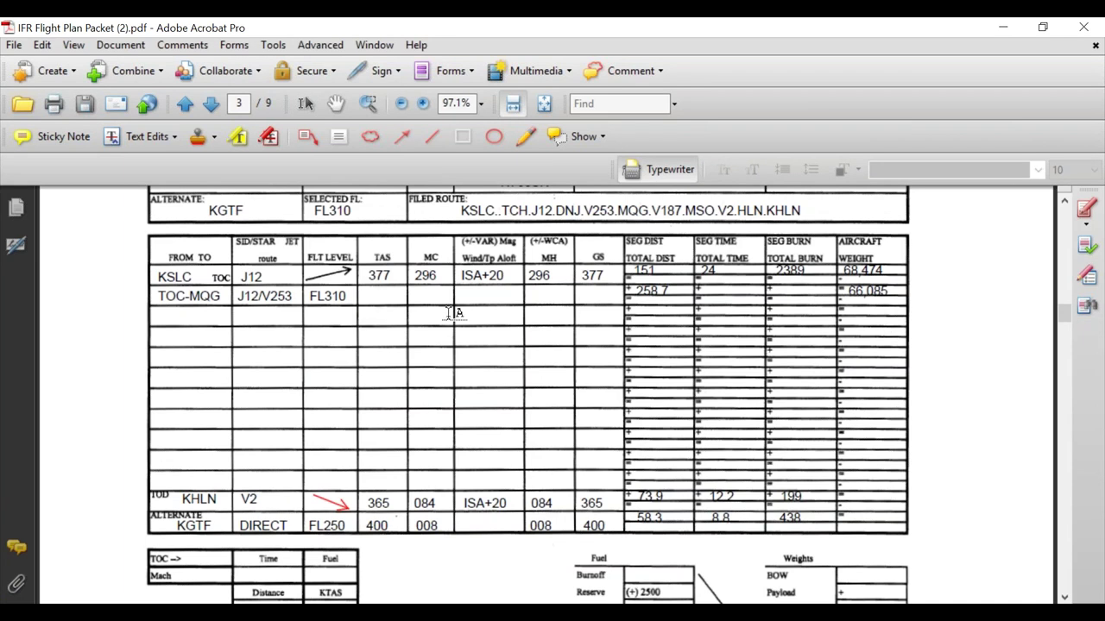
click(373, 297)
text(456    320)
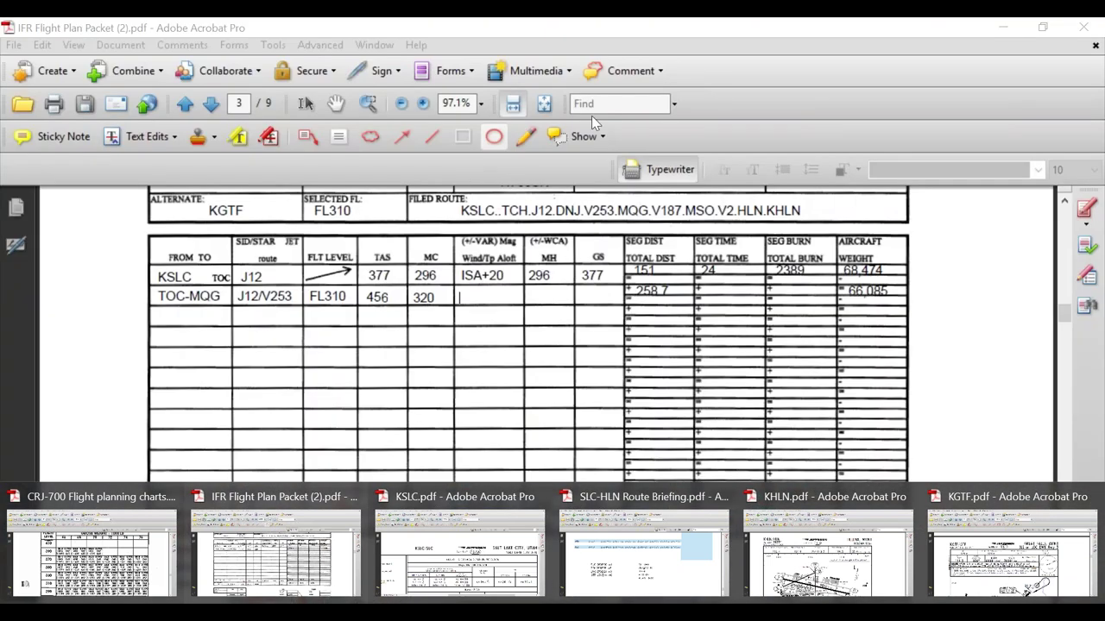
Step: Enter wind aloft 265@42, MH 316 and GS 431 for the TOC-MQG segment
click(728, 100)
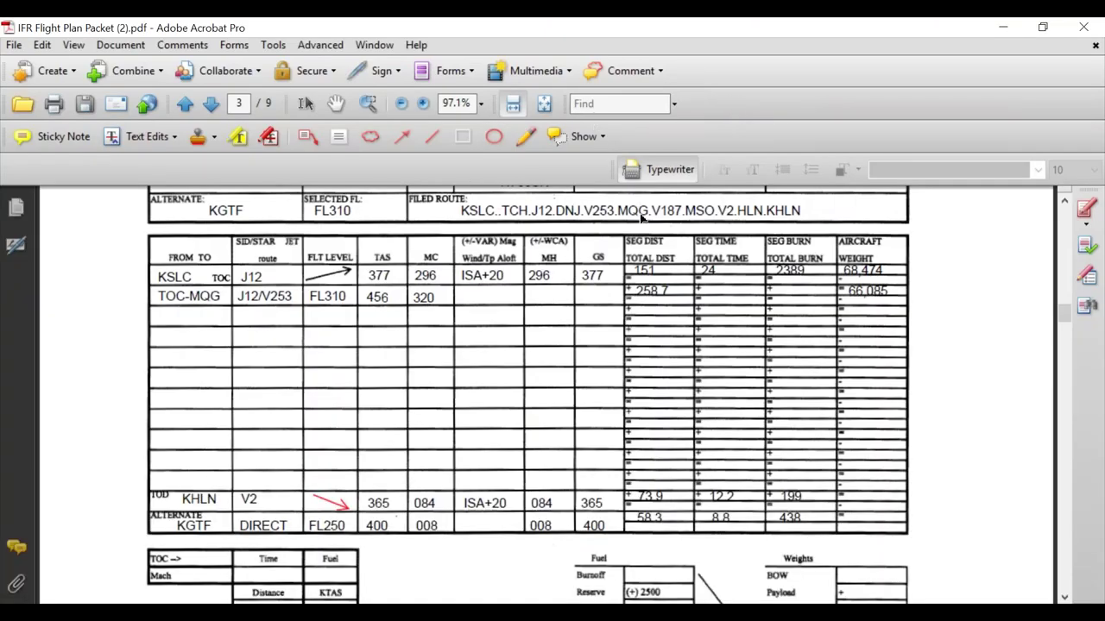
text(265@42)
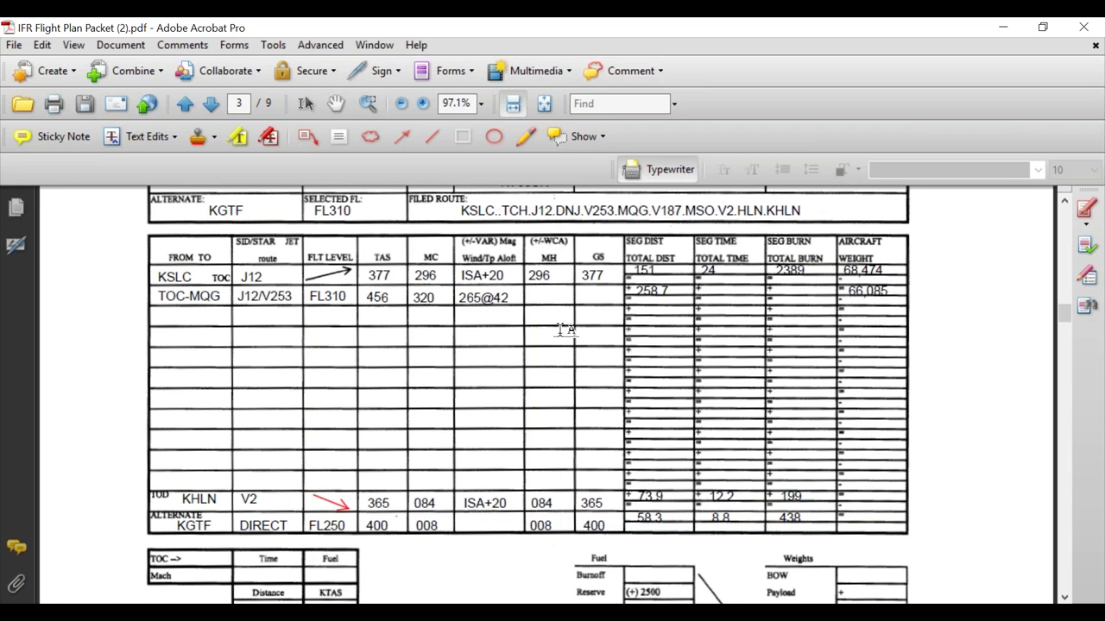
text(316       431)
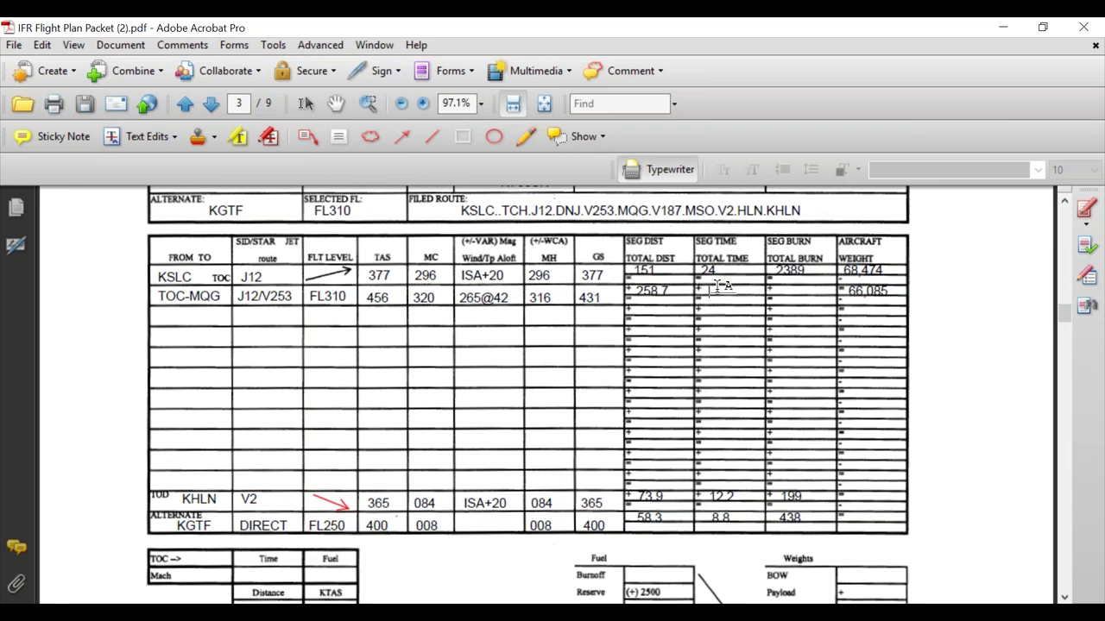
Step: Enter segment time 36 and segment burn 2,175 in the TOC-MQG row
click(717, 287)
text(2)
text(6)
key(BackSpace)
key(BackSpace)
key(BackSpace)
text(36)
key(Tab)
key(Tab)
text(12.1)
text(75)
Step: Check the route briefing note and the cruise chart, and enter aircraft weight 63,910 below 66,085 in the flight plan packet
click(552, 614)
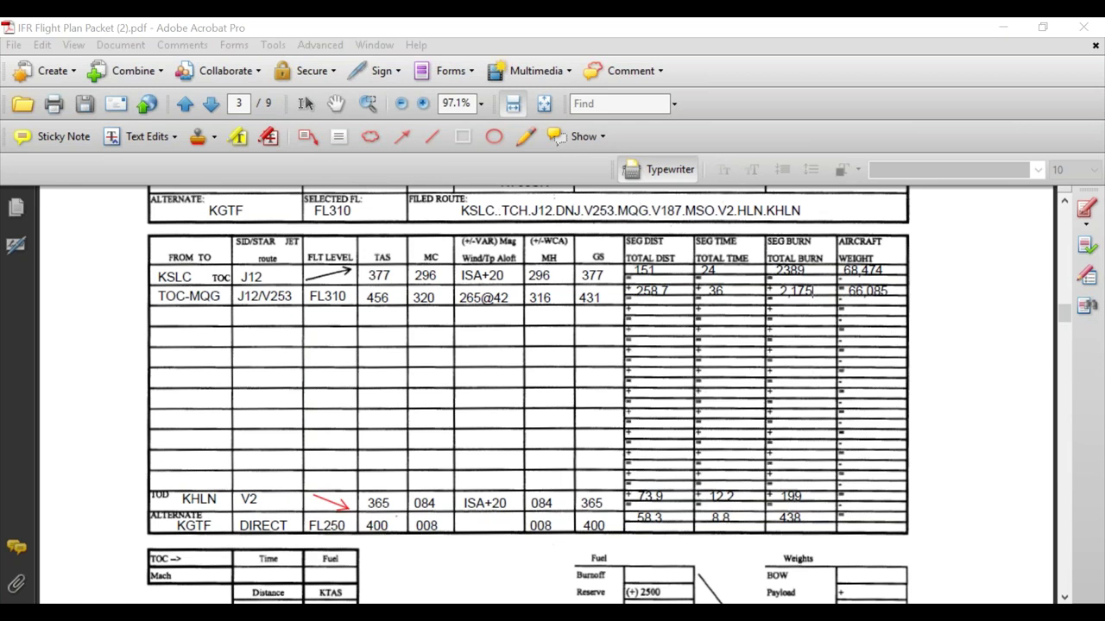
click(619, 568)
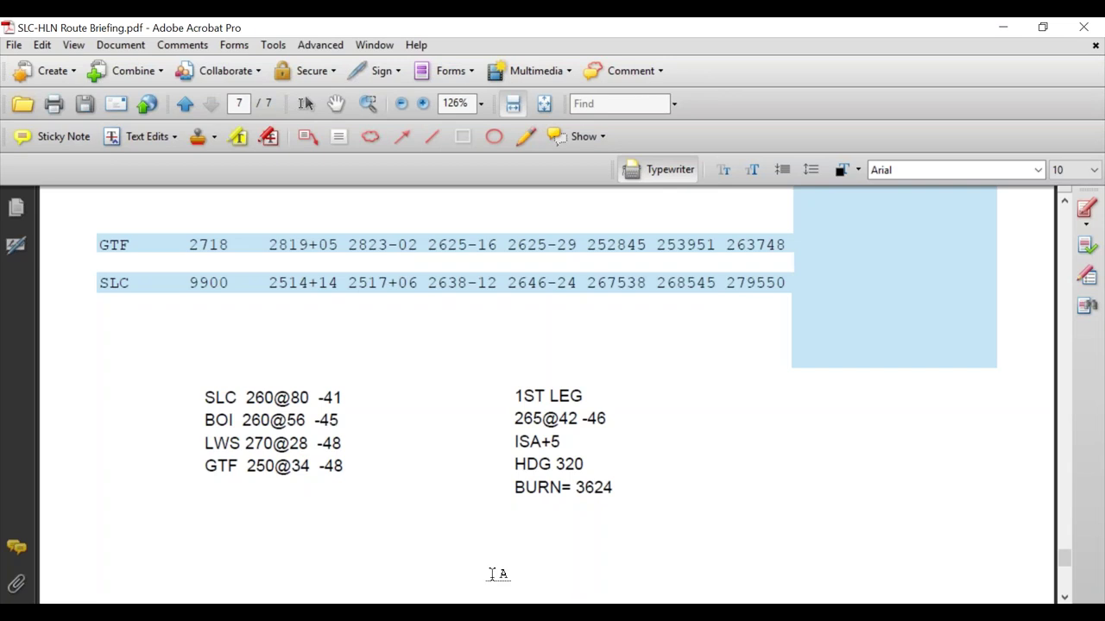
click(492, 615)
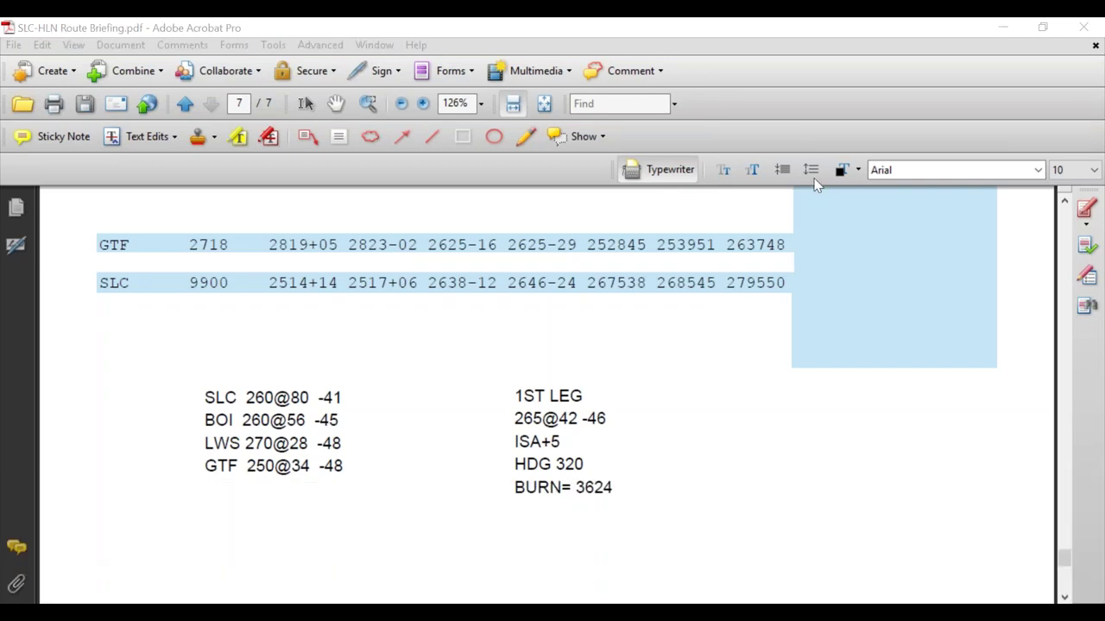
click(891, 186)
key(ctrl+Tab)
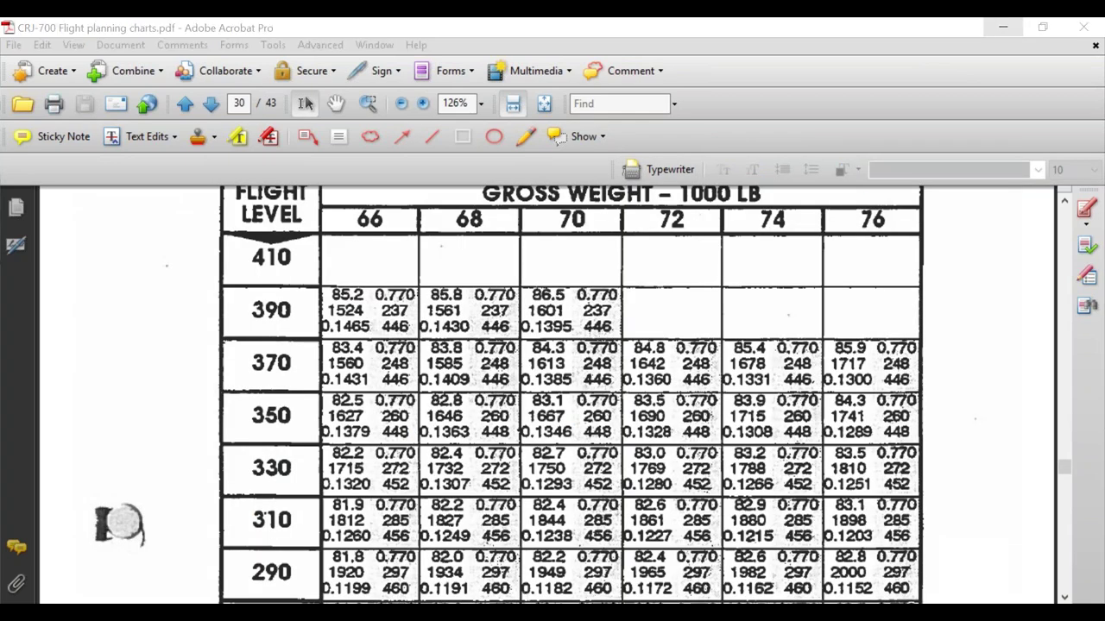
click(277, 552)
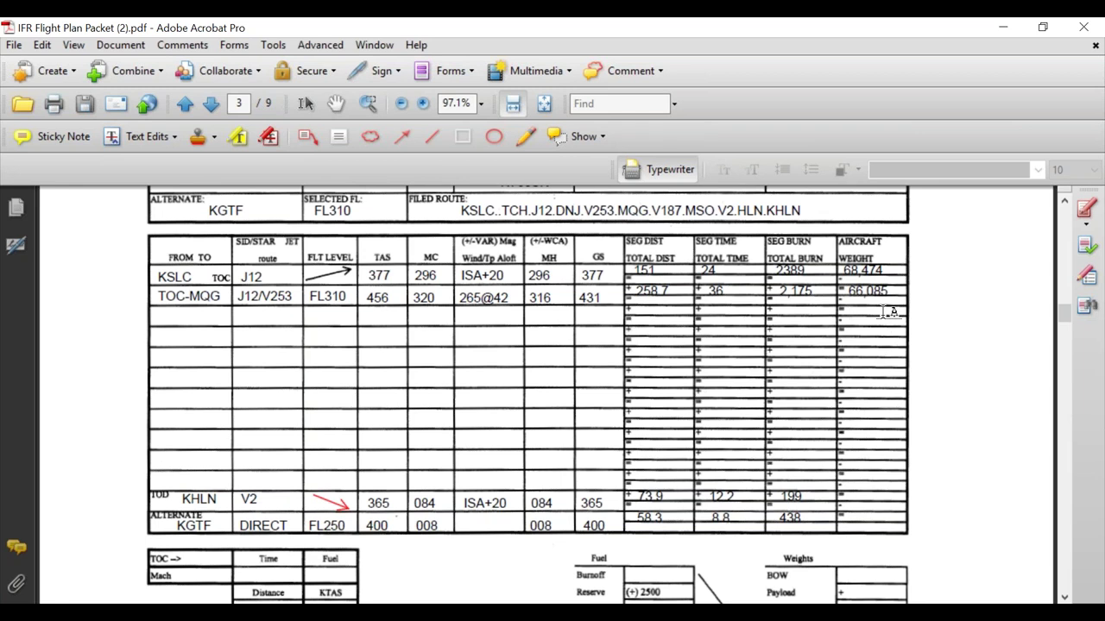
text(63,910)
Step: Switch to the SkyVector chart, examine the route from MQG along V187 through MSO and V2, and return to the packet's next empty row
key(alt+Tab)
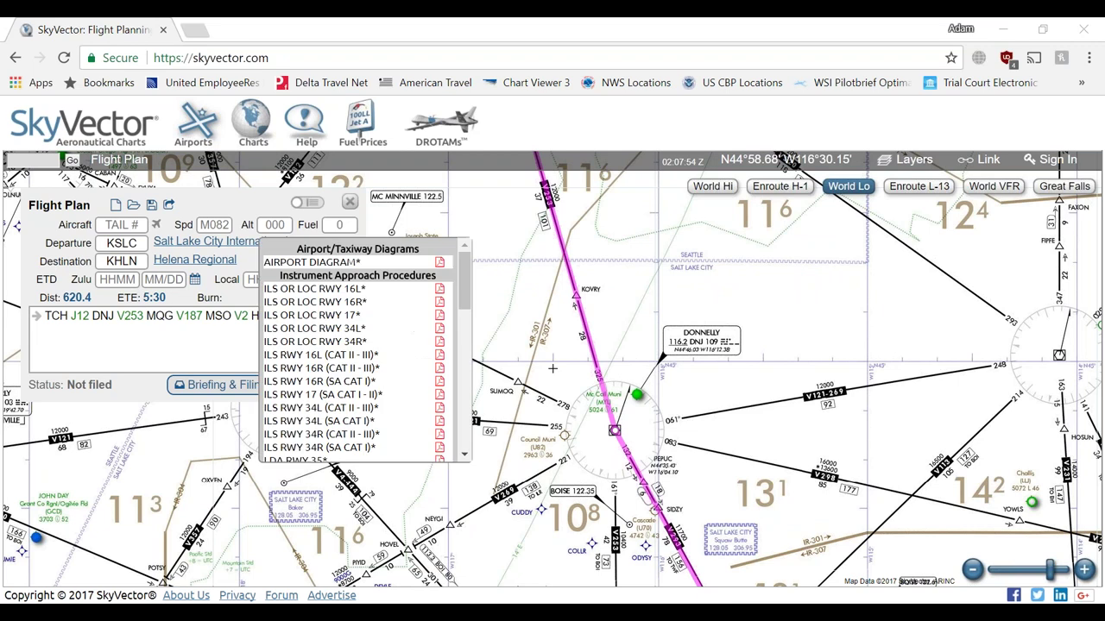
drag(617, 277, 625, 586)
drag(672, 361, 682, 536)
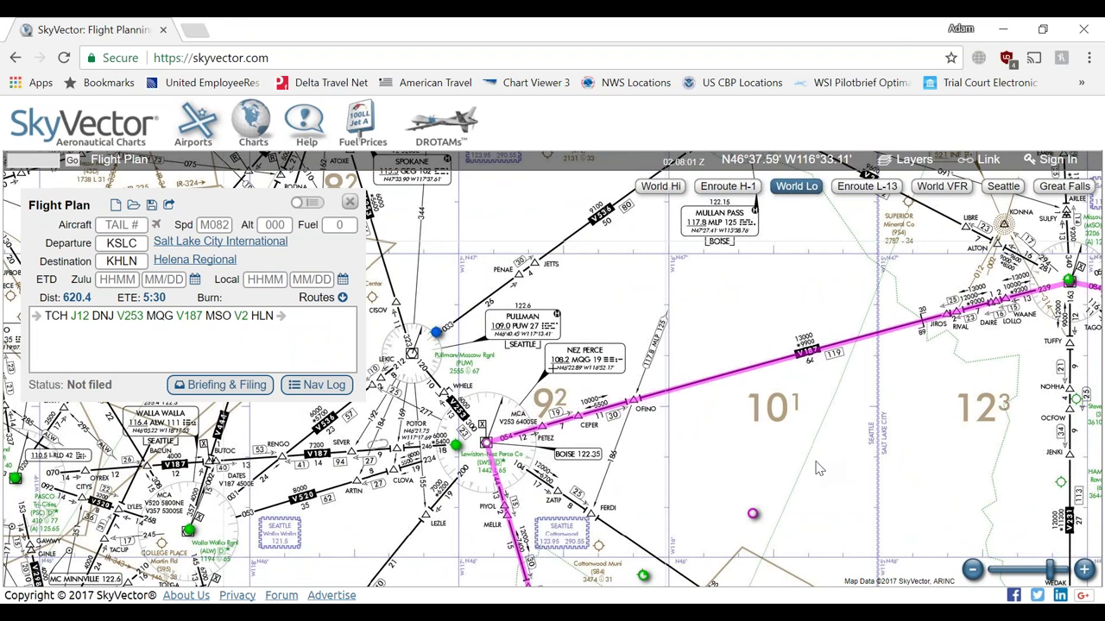
drag(818, 469, 814, 474)
drag(837, 306, 552, 368)
mouse_move(584, 518)
mouse_down()
mouse_move(648, 485)
mouse_move(761, 486)
mouse_up()
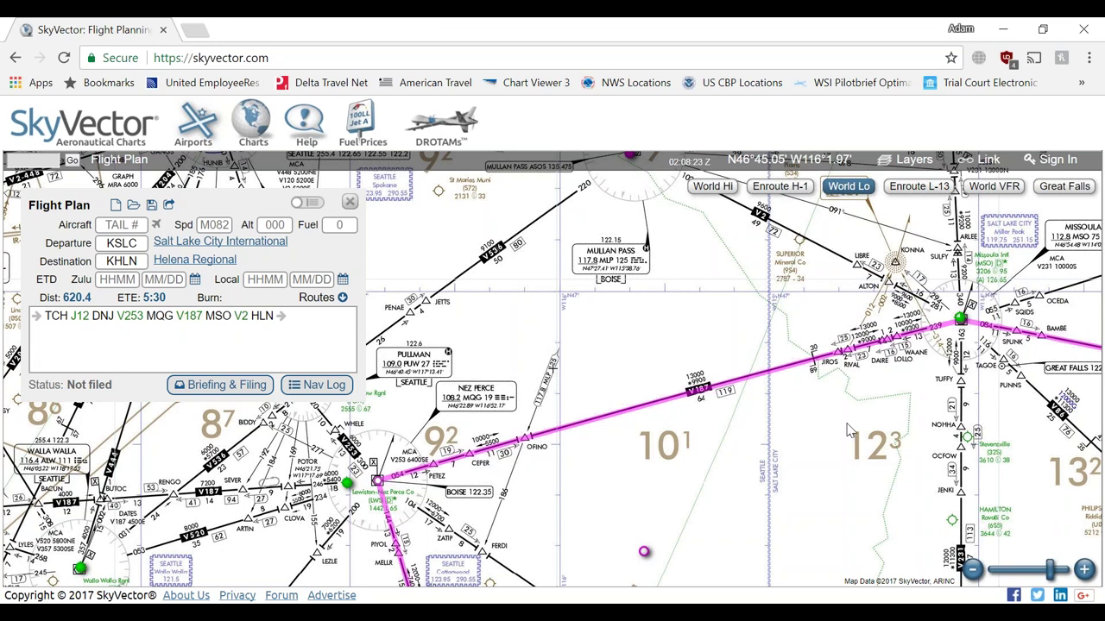
drag(848, 431, 553, 473)
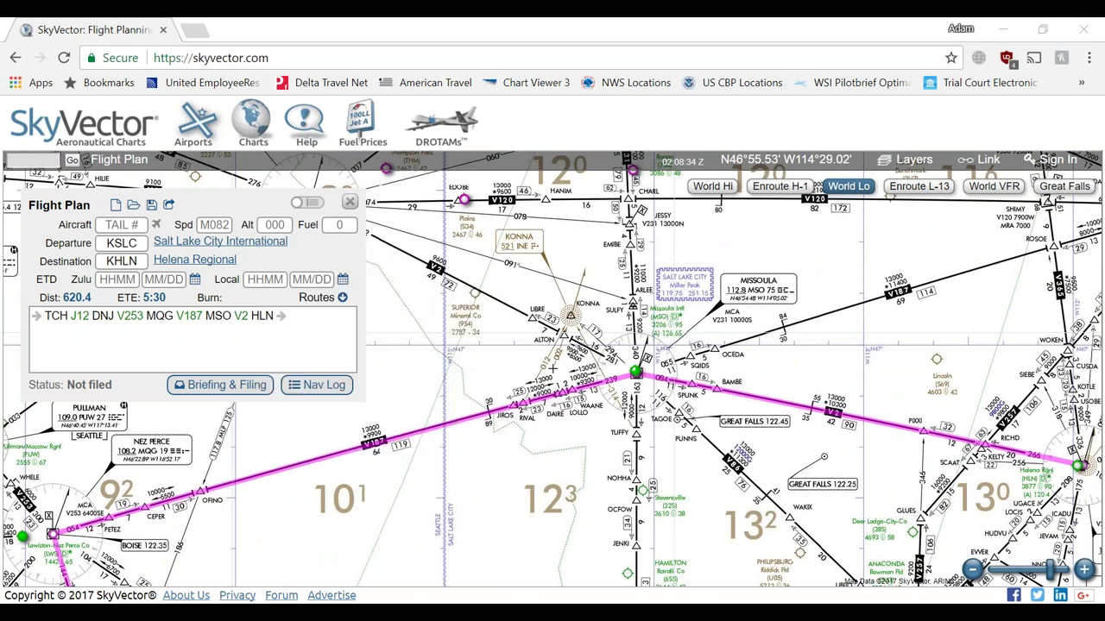
click(296, 552)
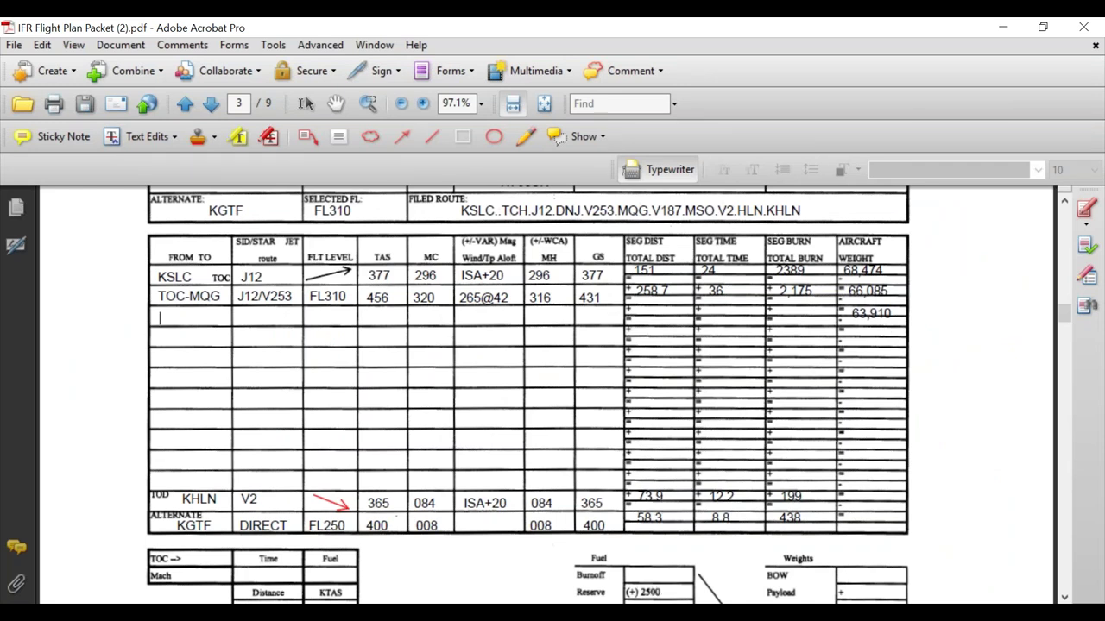
Step: Switch back to the SkyVector chart and review the route's leg courses and distances in the detailed flight plan list down to KHLN
key(alt+Tab)
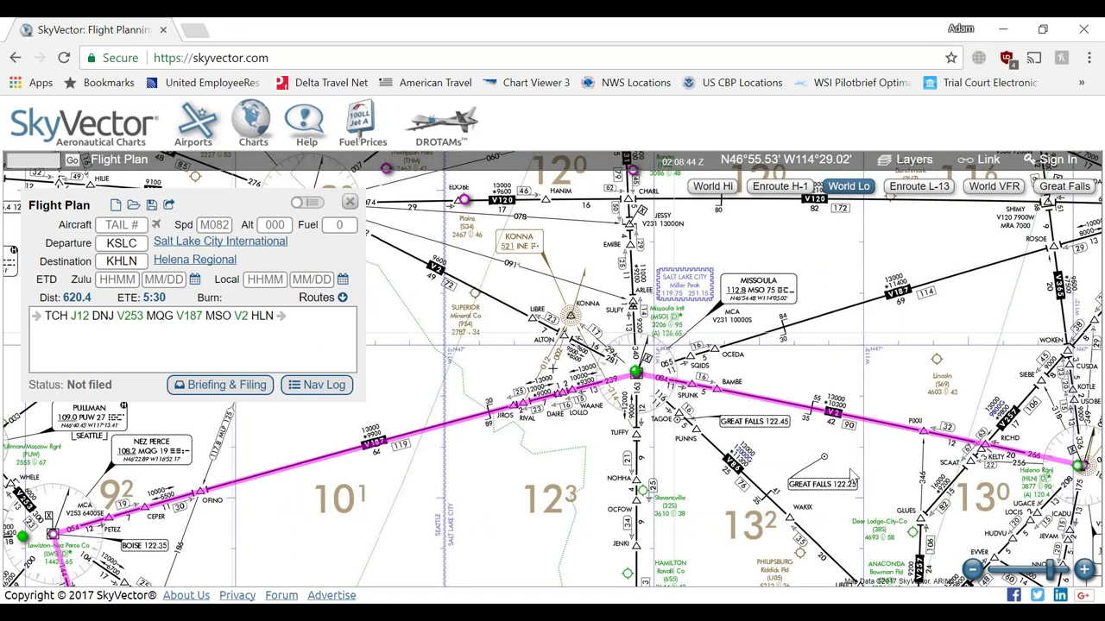
drag(507, 462, 37, 370)
scroll(671, 466, up, 1)
scroll(665, 442, up, 1)
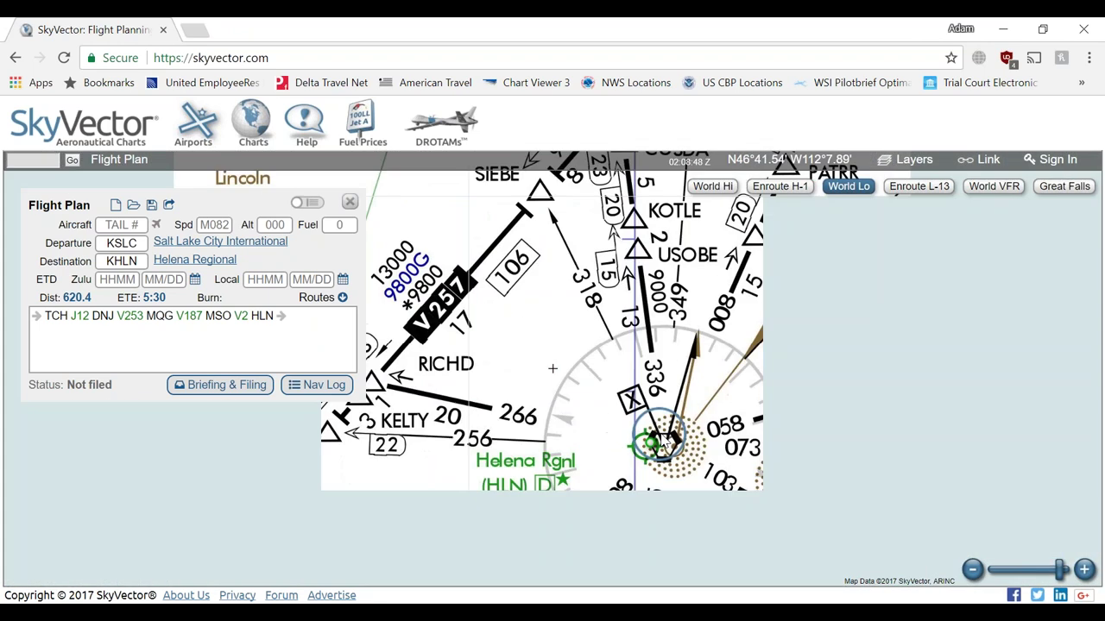
mouse_move(317, 385)
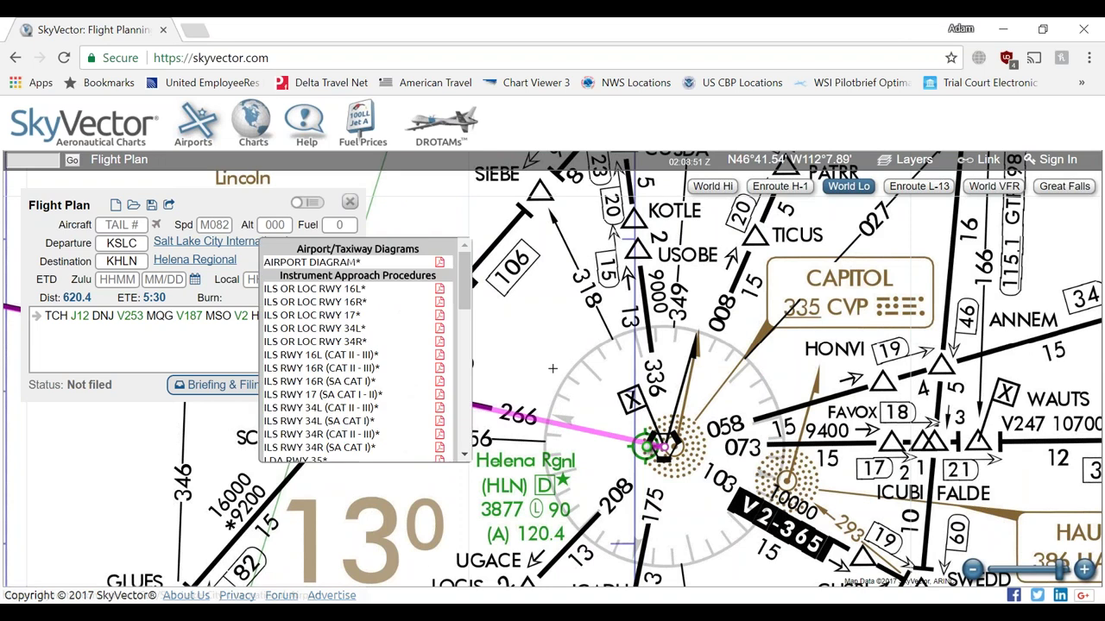
click(310, 204)
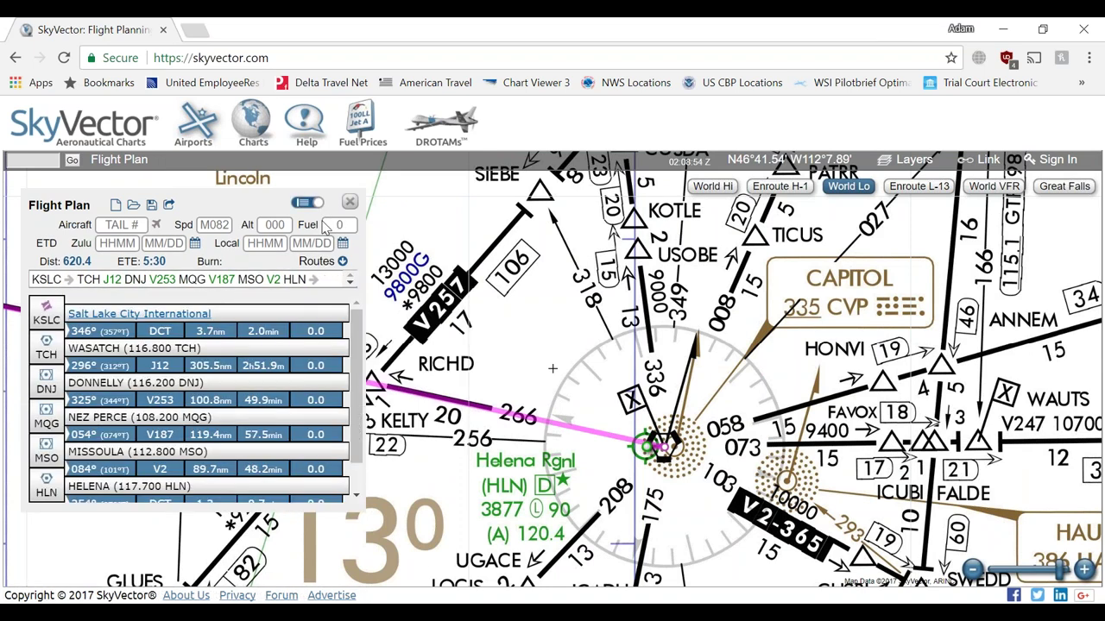
scroll(151, 483, down, 1)
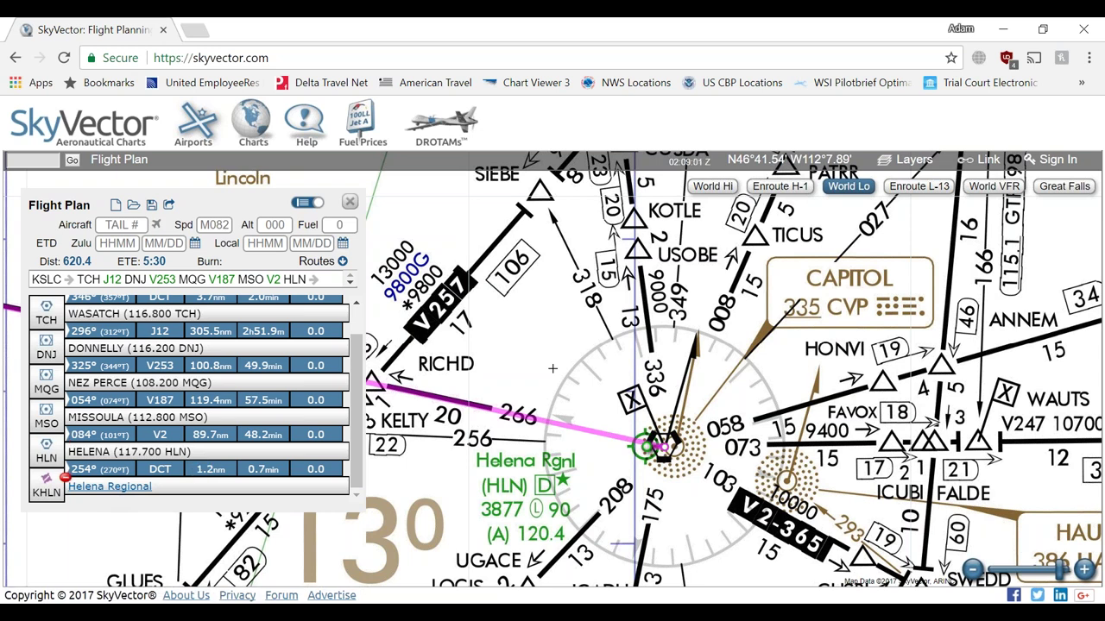
click(306, 201)
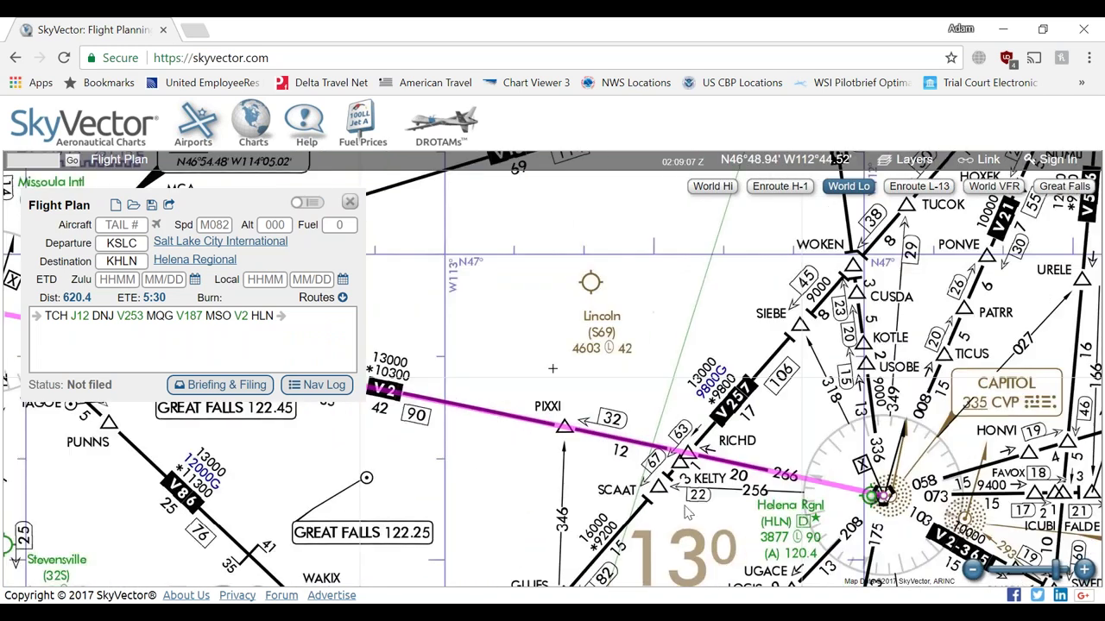
Step: Examine the V2 airway between MSO and HLN on the chart, including the fixes BAMBE and PIXXI
click(579, 486)
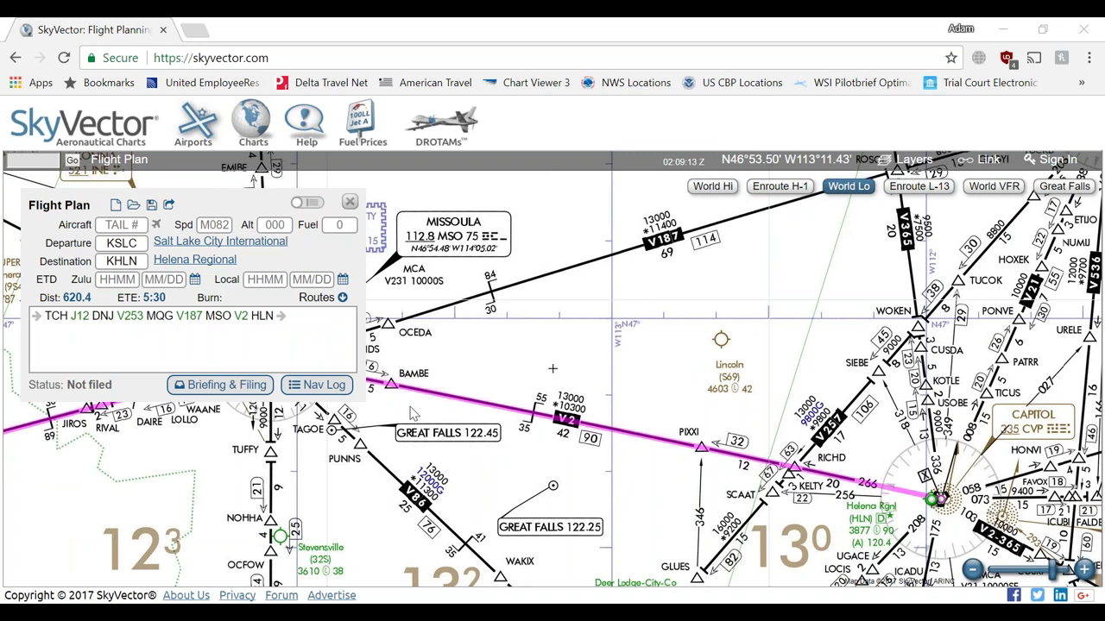
drag(405, 413, 464, 412)
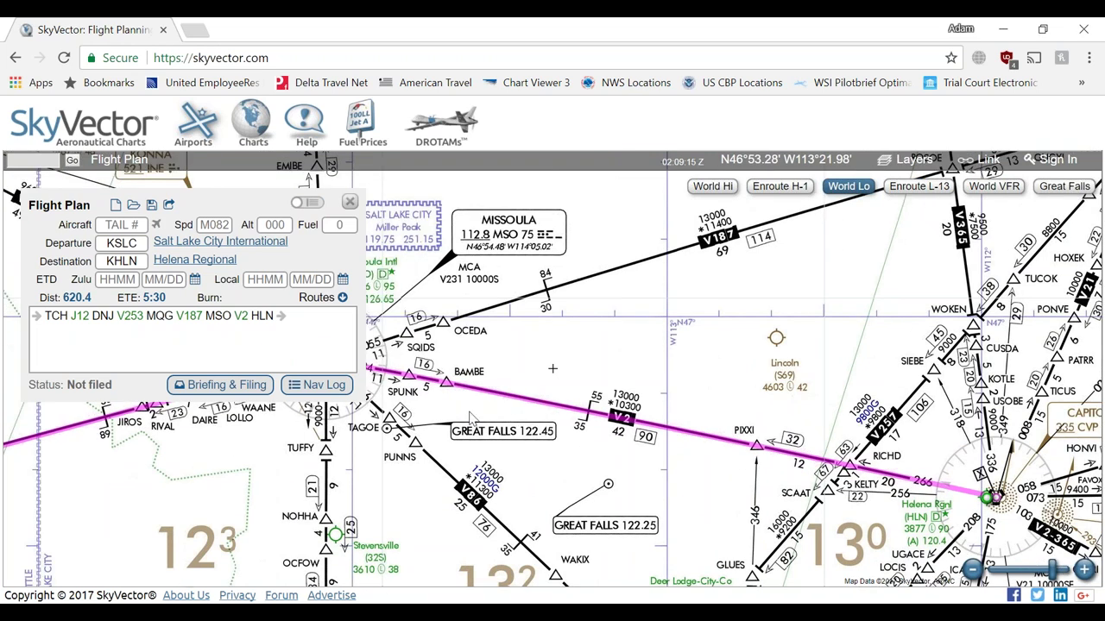
drag(485, 415, 593, 423)
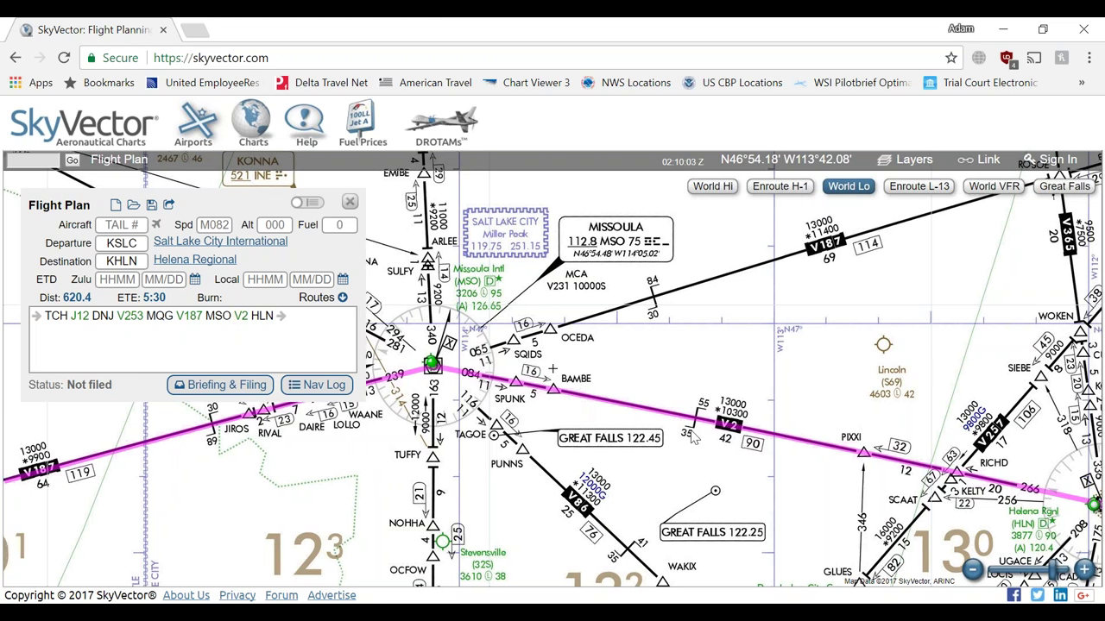
Step: Switch from the chart to the flight plan packet and enter 136.3 as the segment distance in the third row
scroll(412, 463, down, 2)
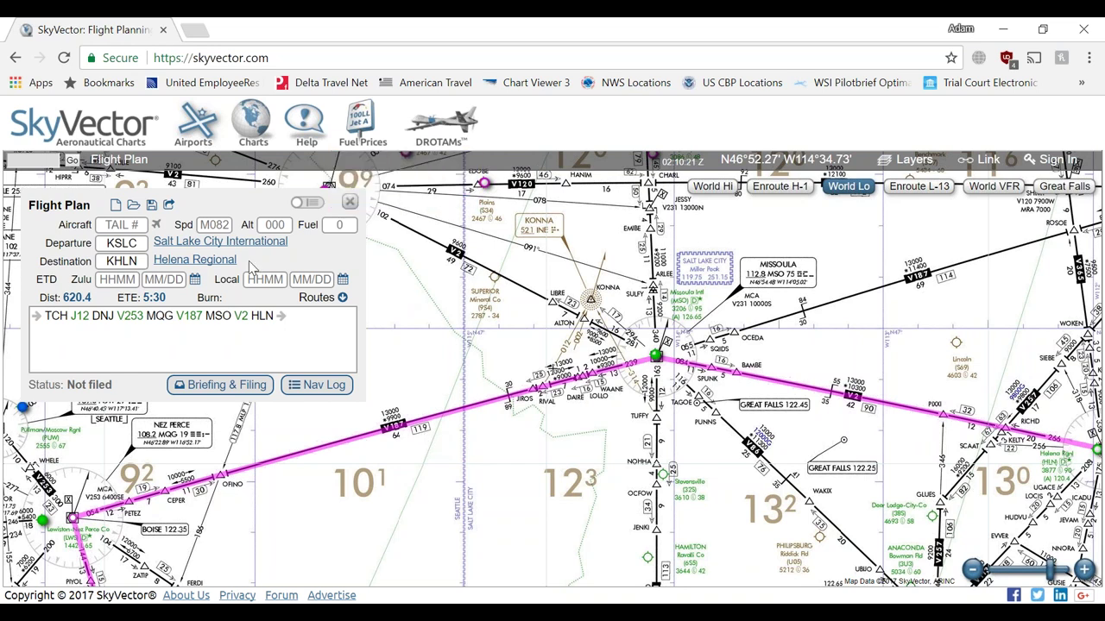
mouse_move(248, 263)
mouse_move(660, 349)
click(552, 615)
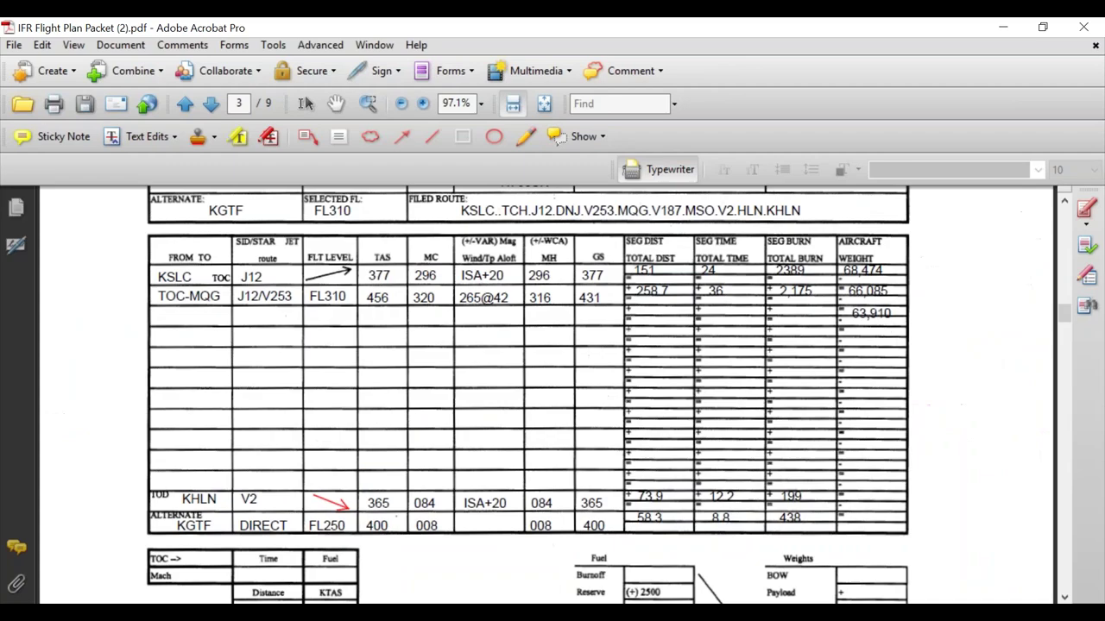
click(317, 578)
text(131)
text(6)
text(.3)
Step: Enter MQG-TOD as the third row's from/to segment, with route V187 and flight level F310
key(Tab)
text(MQG-TOD)
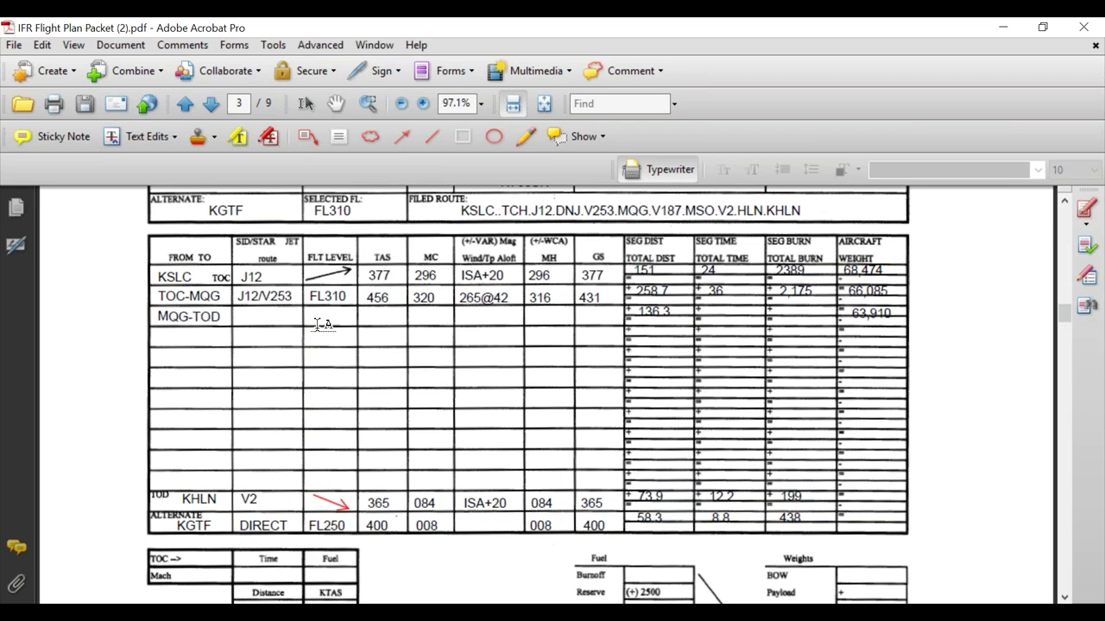
key(Tab)
text(V187           F310)
Step: Check the CRJ-700 0.77 M cruise control tables around FL310 against the flight plan packet, going back to the ISA+5 lower-weight page
mouse_move(552, 615)
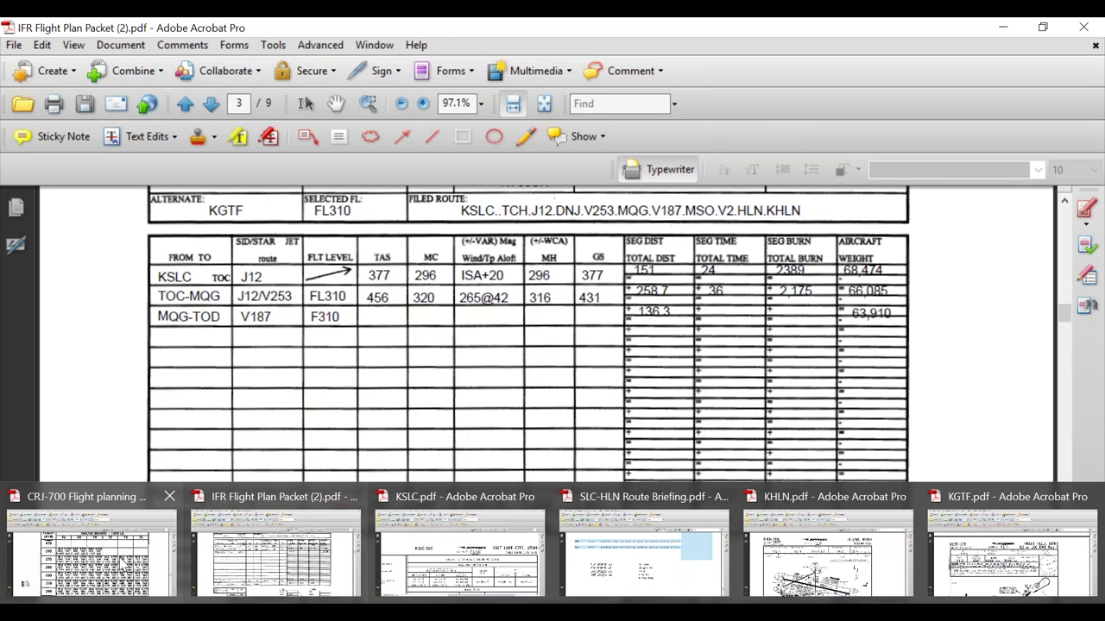
click(91, 548)
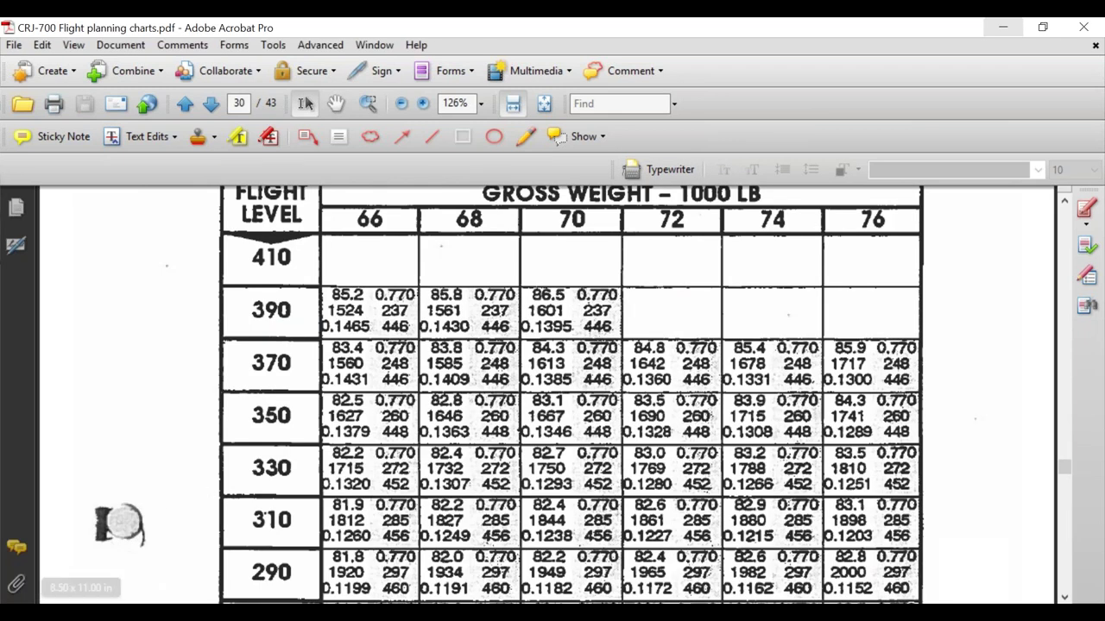
click(552, 614)
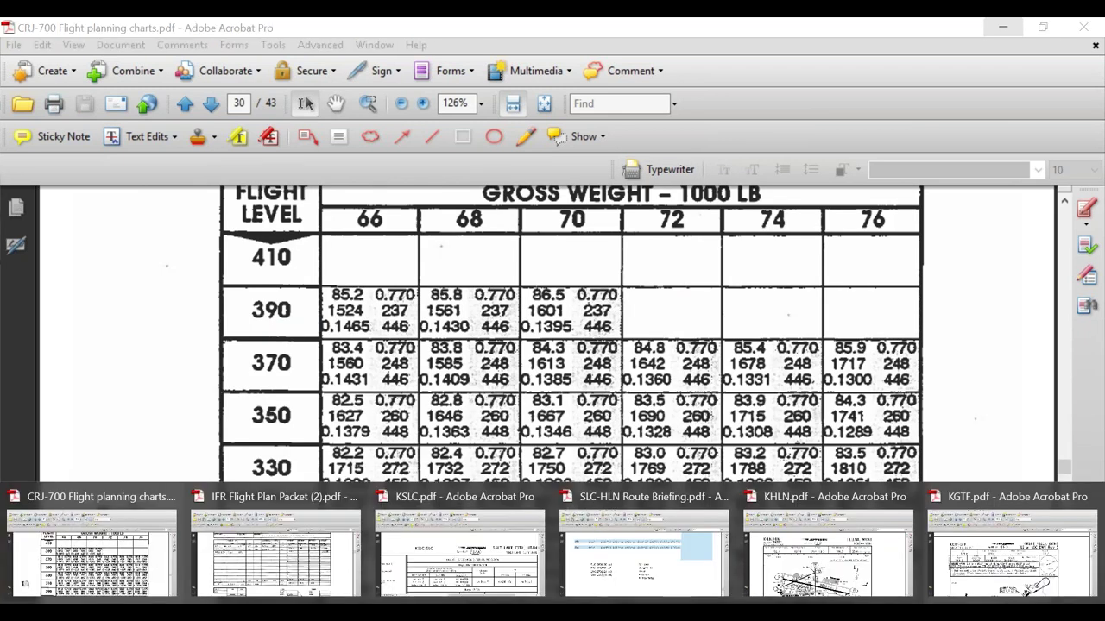
click(250, 579)
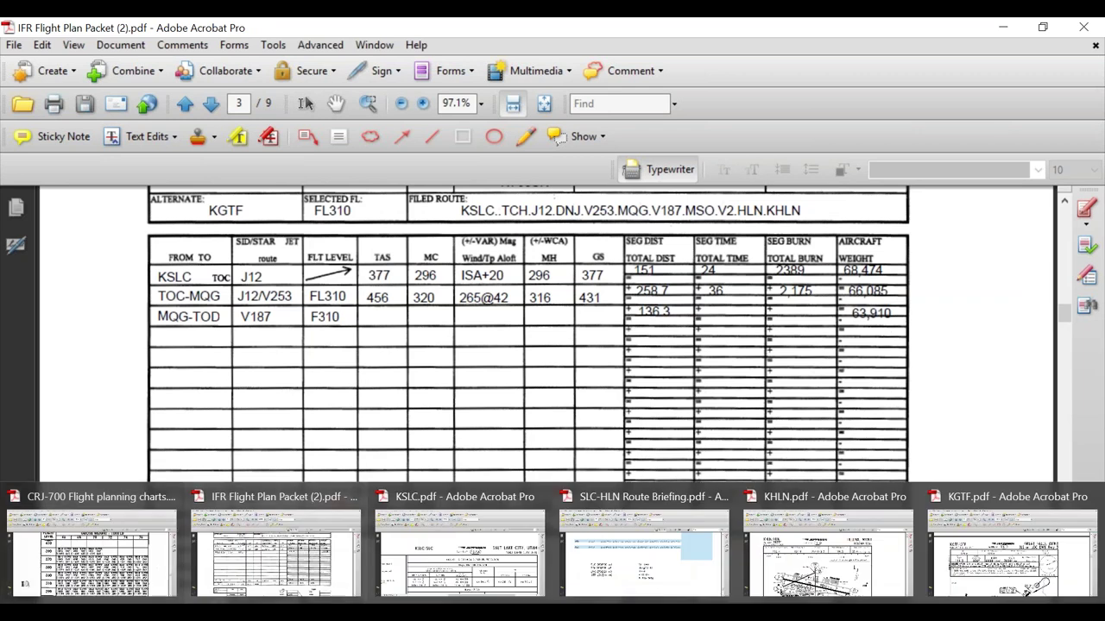
click(120, 522)
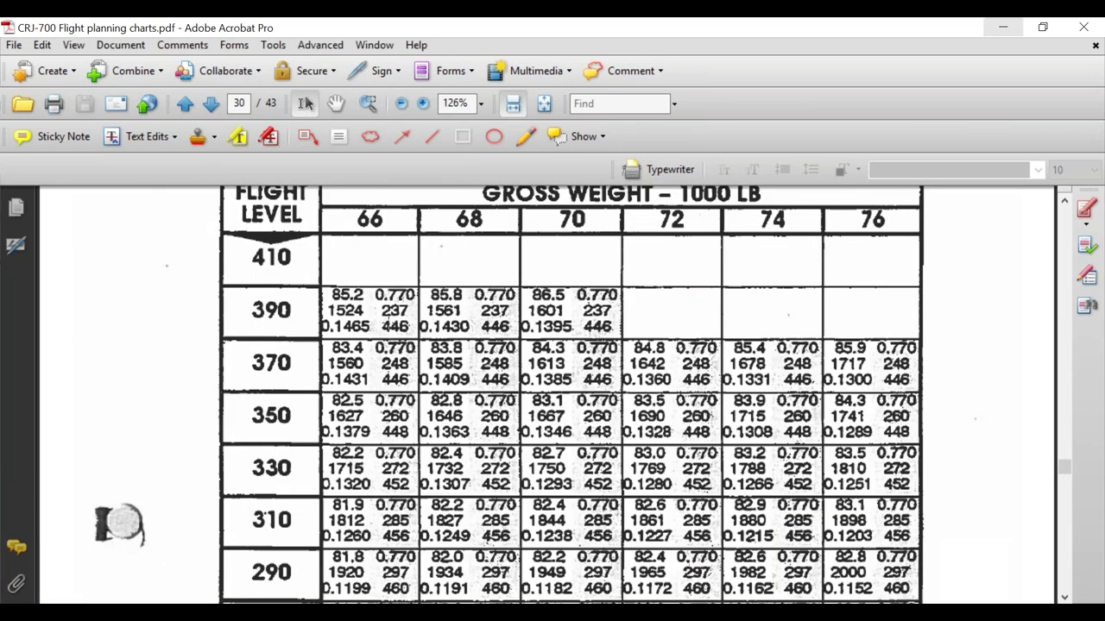
scroll(119, 522, up, 5)
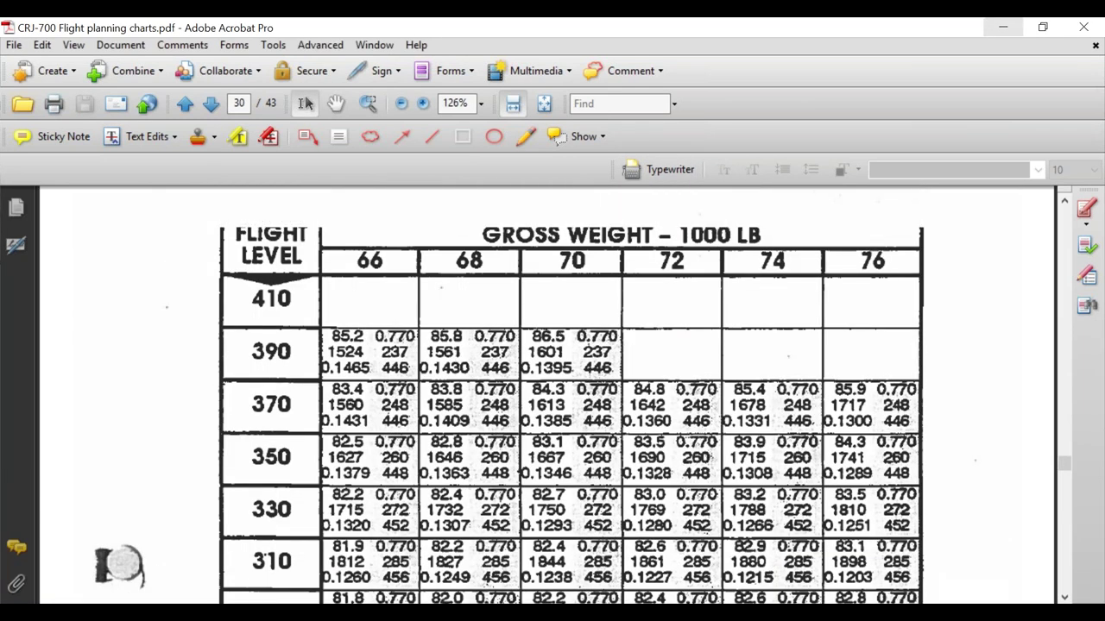
scroll(988, 388, up, 3)
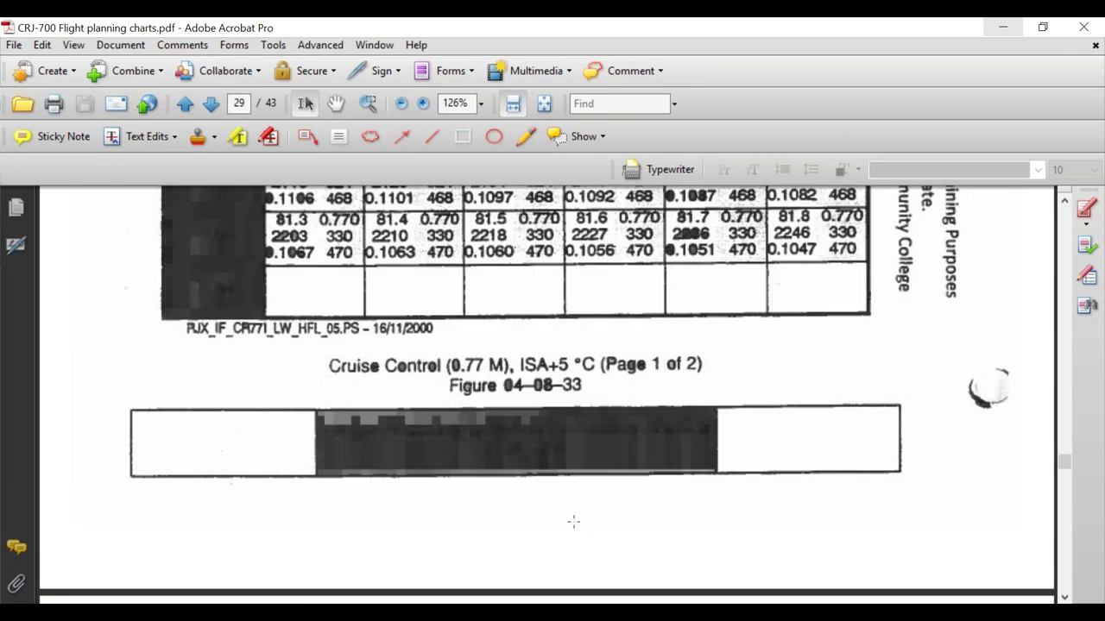
scroll(988, 429, up, 6)
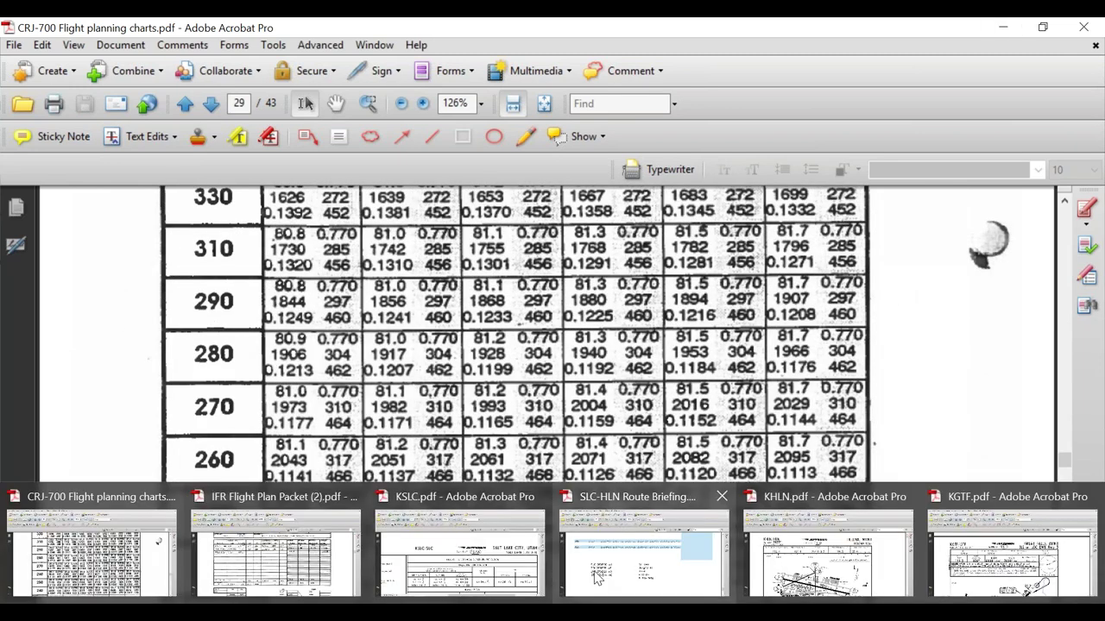
Step: Switch to the route briefing and add a note beside the first-leg notes reading 2ND LEG, 260@31 -48 and ISA
click(595, 576)
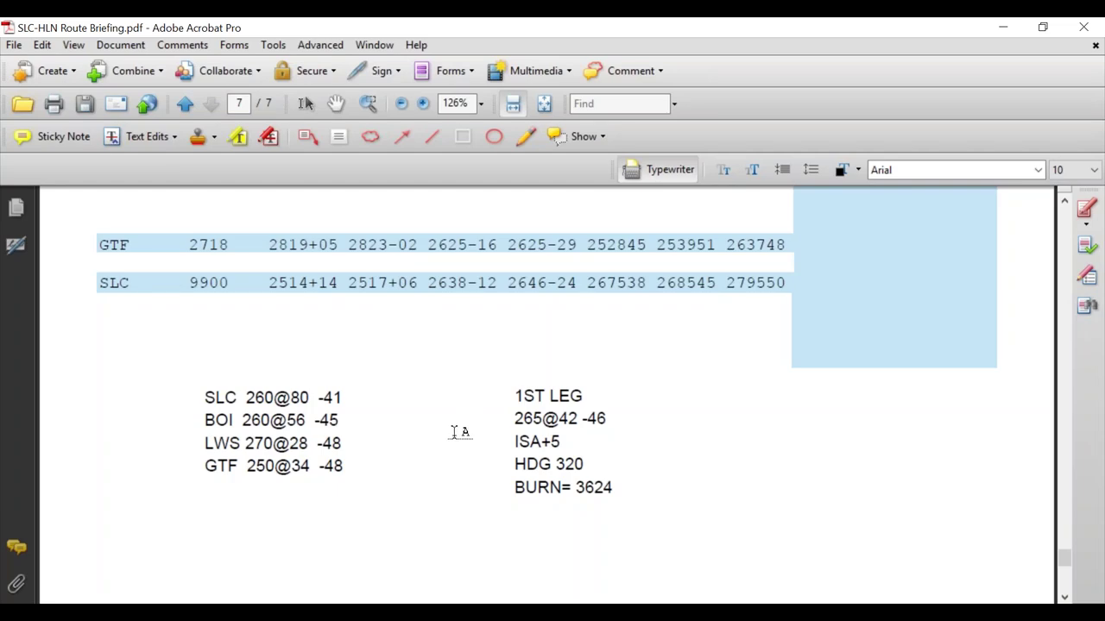
scroll(456, 423, up, 4)
scroll(456, 422, down, 4)
text(2ND LEG)
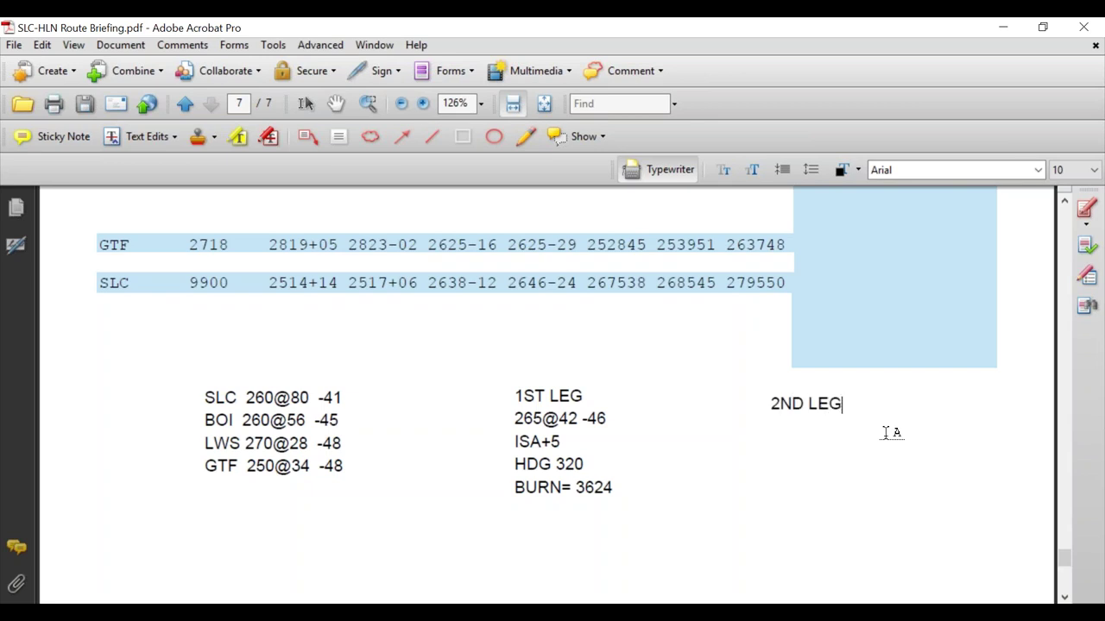
key(Return)
text(260@)
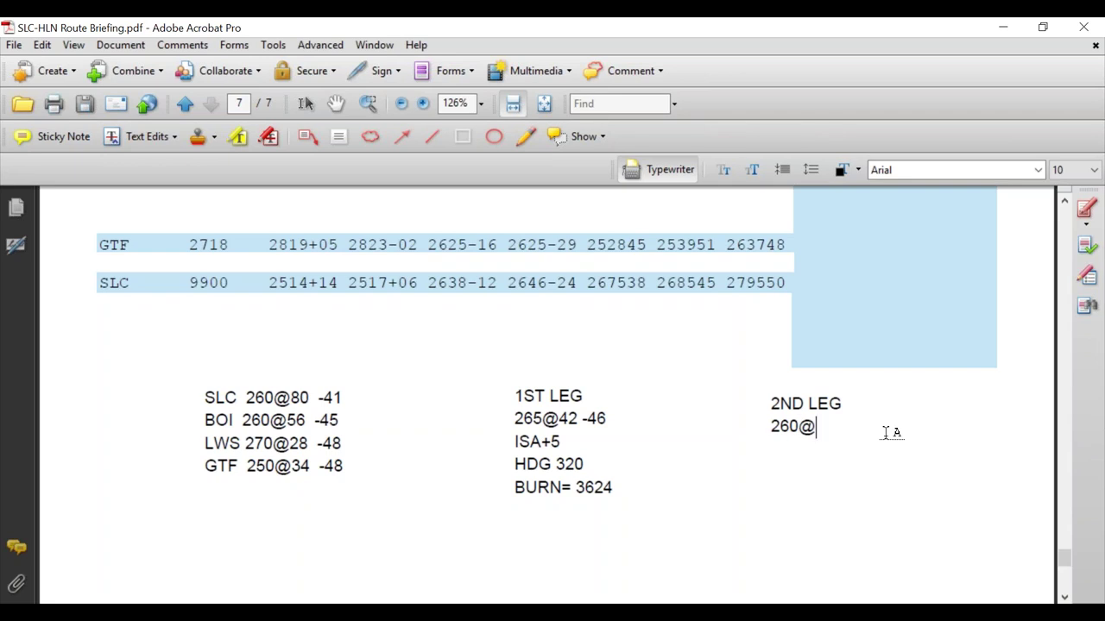
text(31 -48)
key(Return)
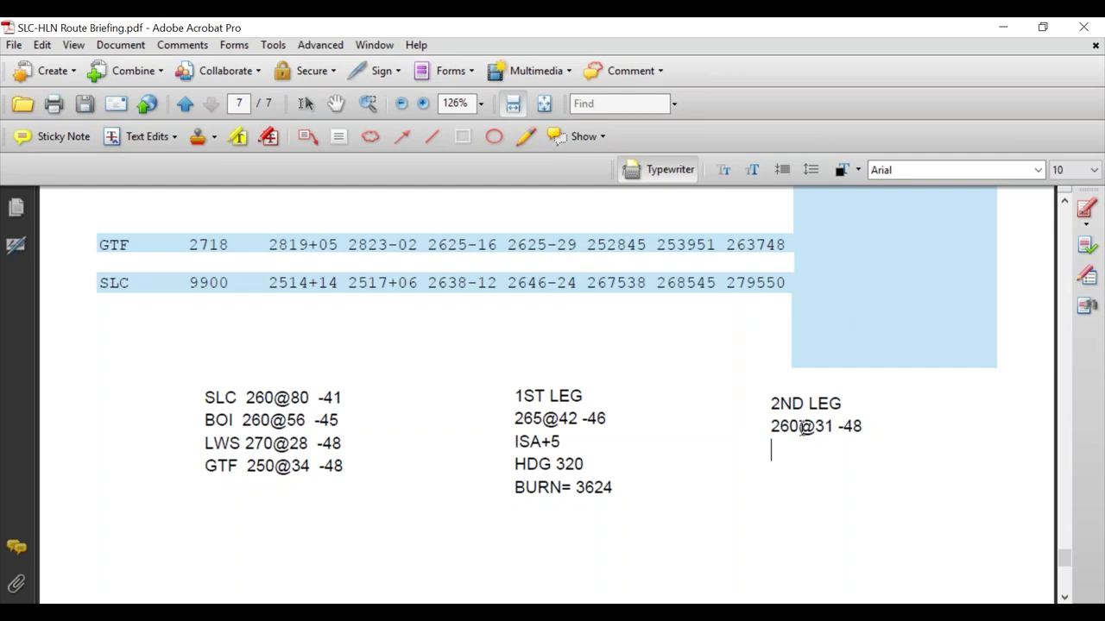
text(ISA)
key(Return)
Step: Switch to the SkyVector chart, examine the V187 course out of MQG, and return to the flight plan packet
mouse_move(406, 615)
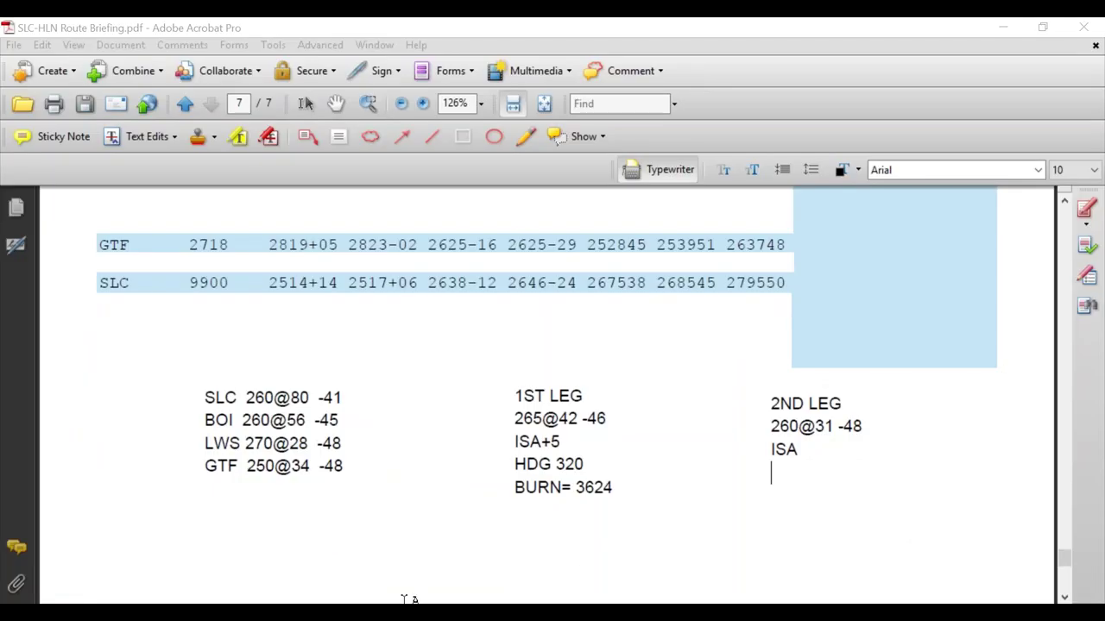
mouse_move(419, 576)
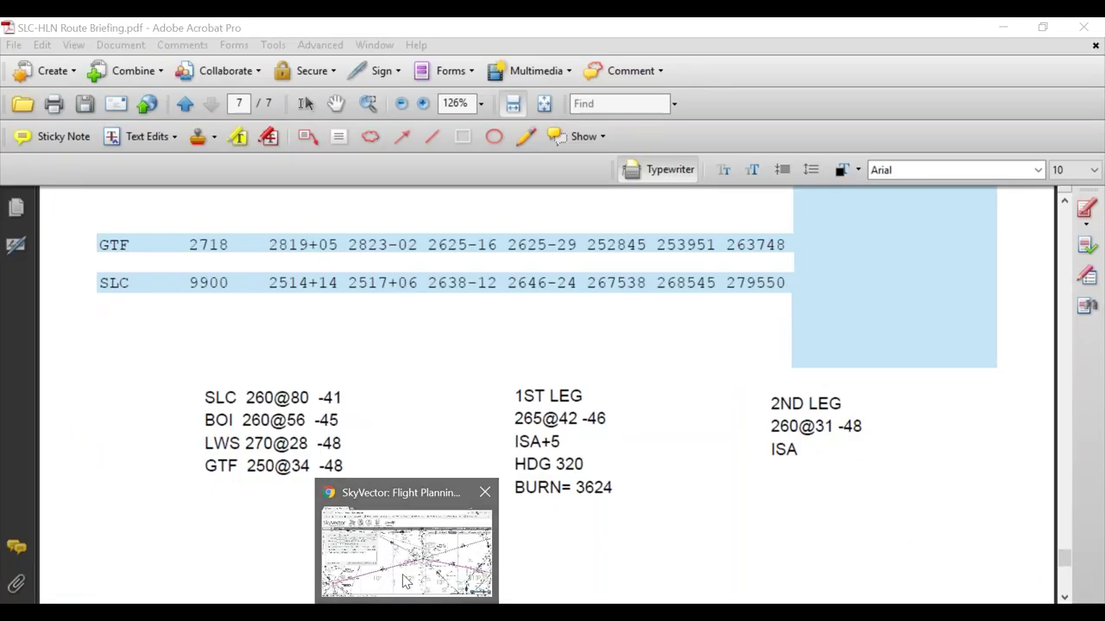
click(1003, 28)
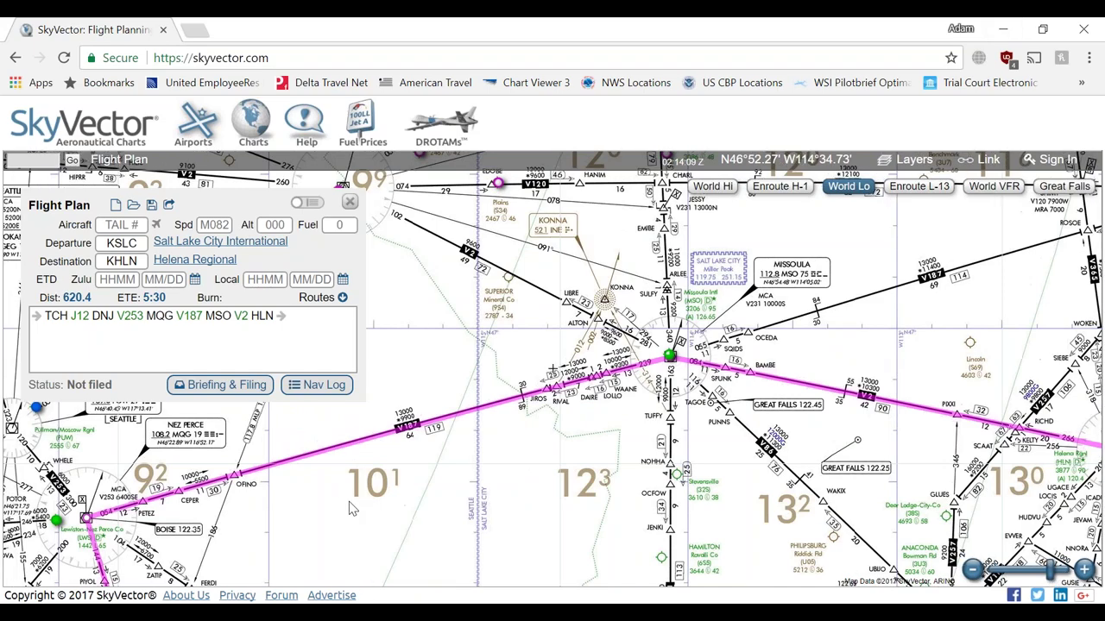
scroll(200, 474, up, 3)
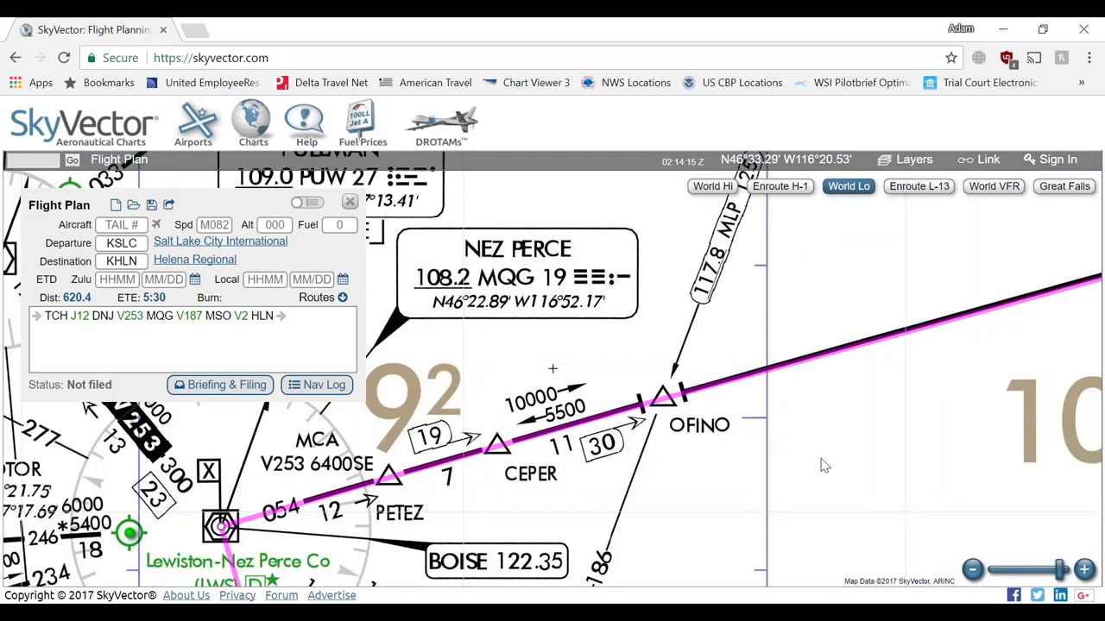
scroll(797, 491, down, 1)
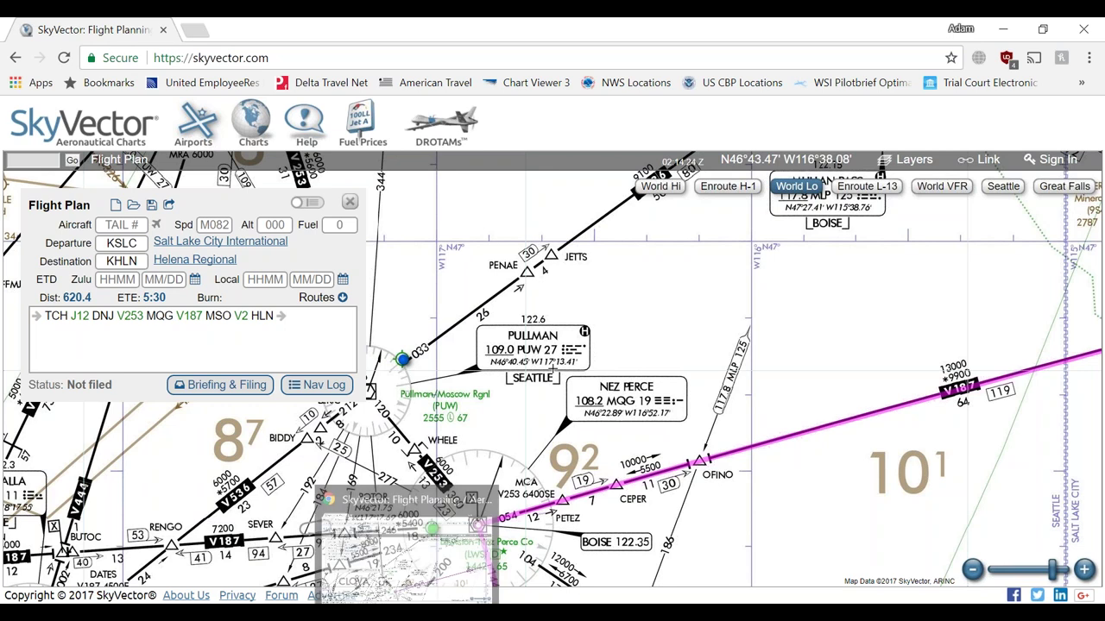
mouse_move(515, 613)
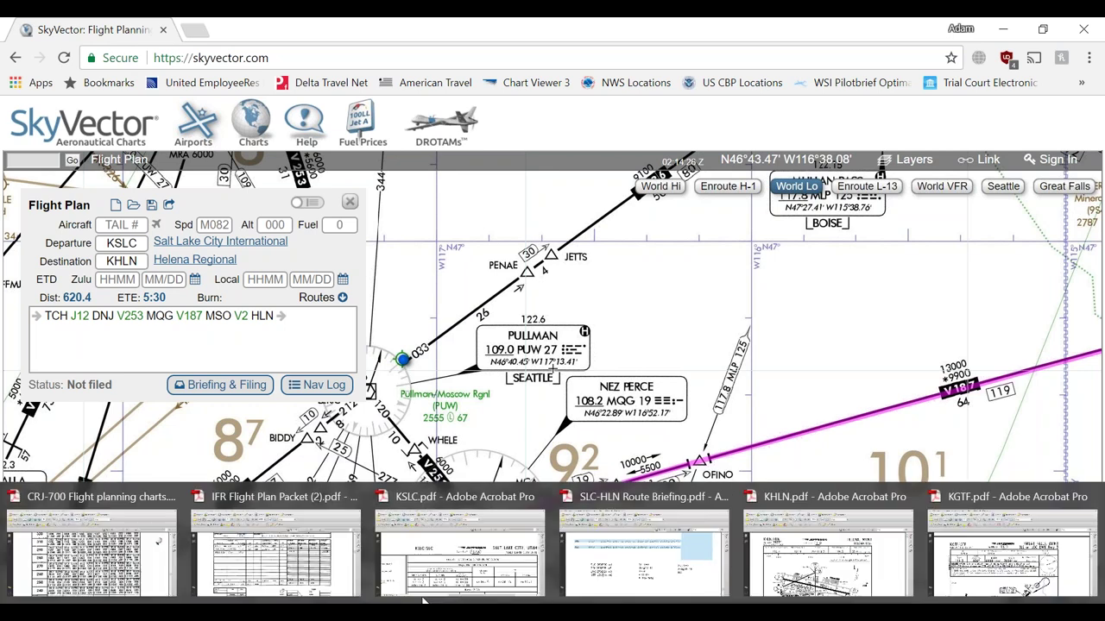
click(294, 580)
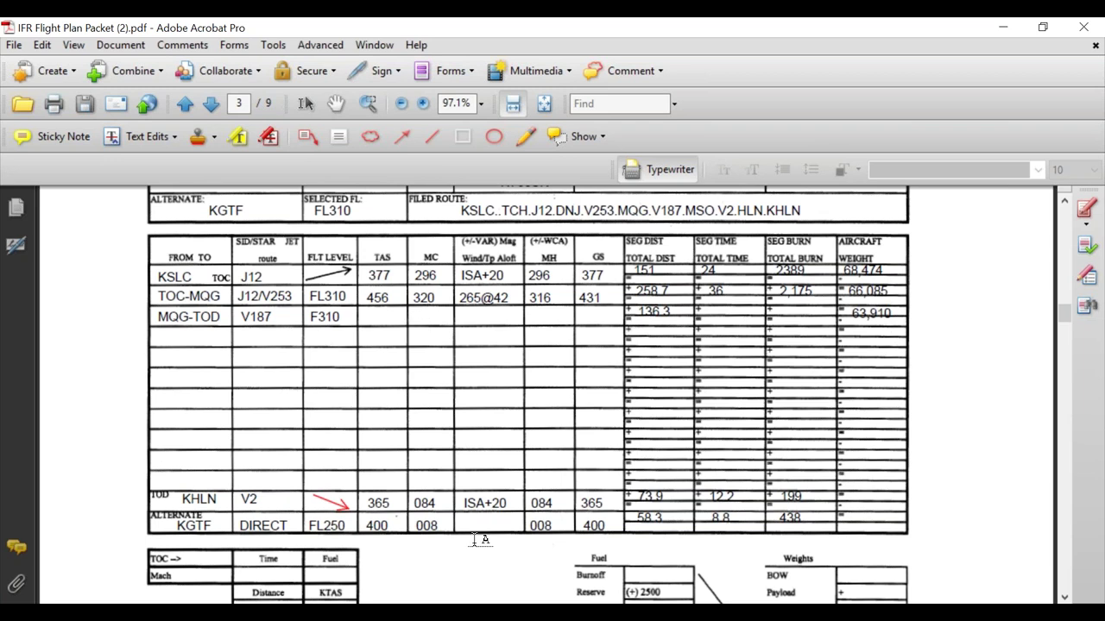
Step: Switch back to the SkyVector chart and examine the courses along V187 from MQG to MSO and onto V2
click(406, 552)
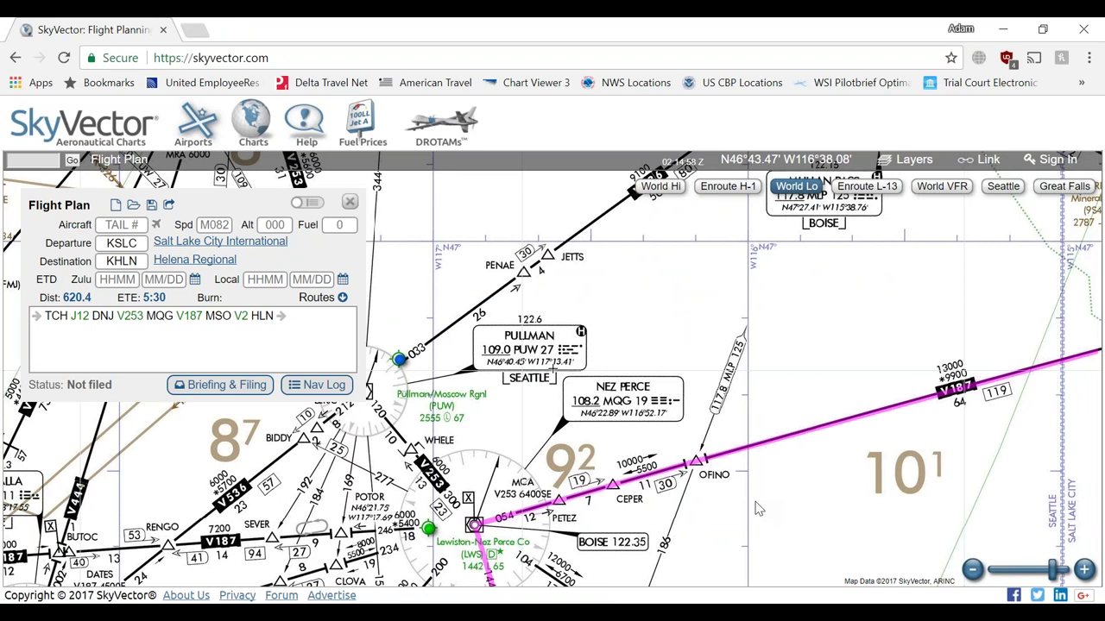
drag(819, 506, 481, 506)
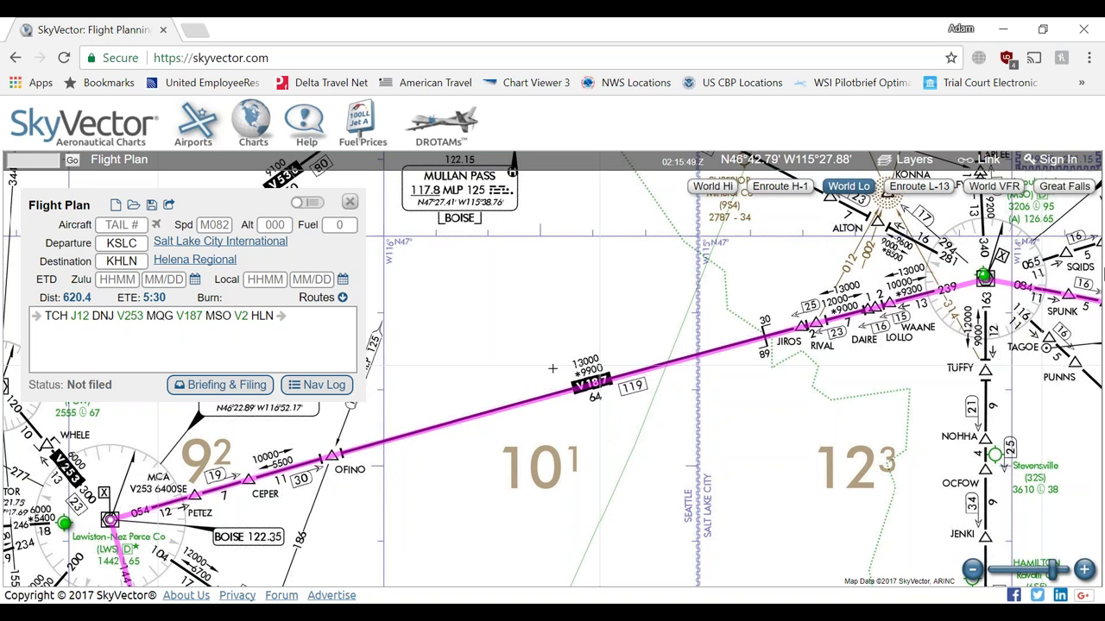
drag(752, 407, 552, 449)
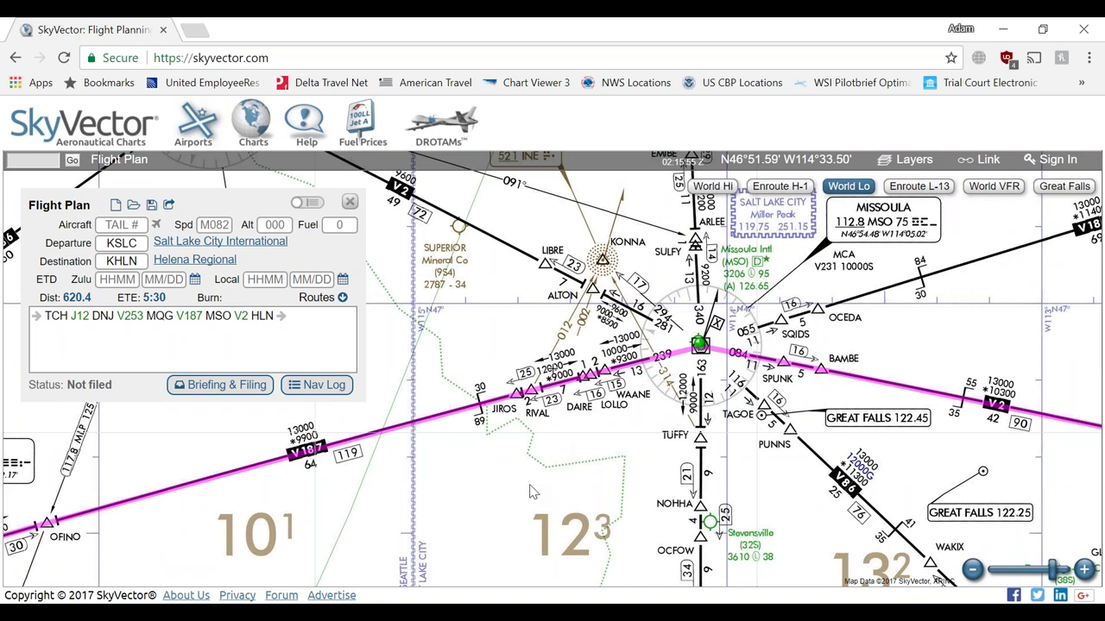
drag(557, 473, 841, 395)
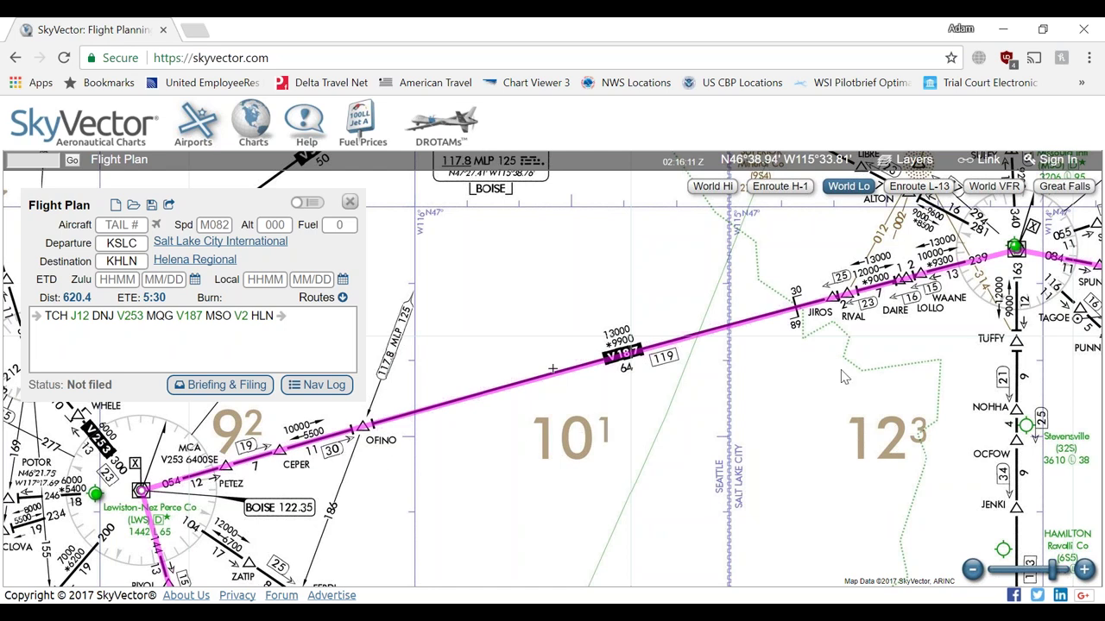
drag(790, 402, 503, 487)
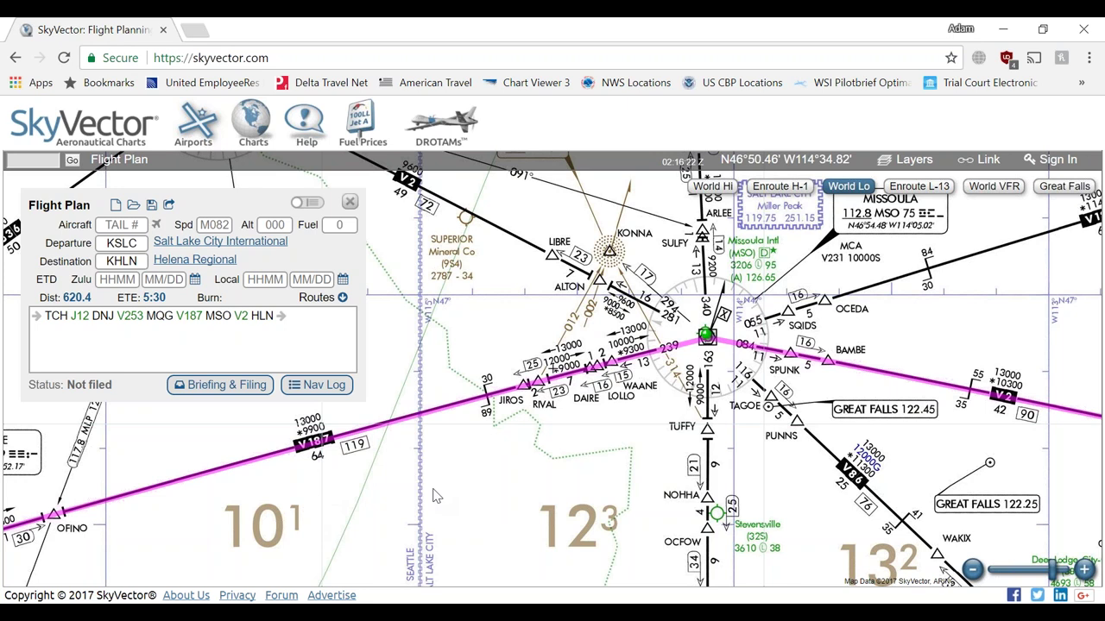
drag(488, 471, 492, 471)
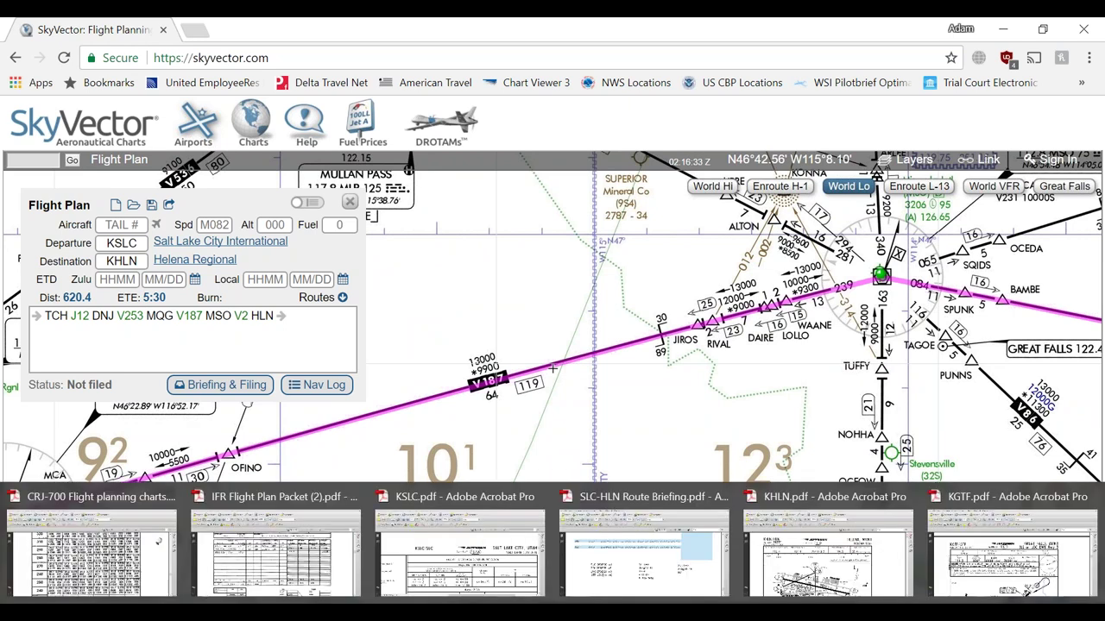
Step: Check the packet's MQG-TOD row, return to the route briefing, and add HDG 060 to the second-leg note
click(274, 544)
click(372, 318)
text(A)
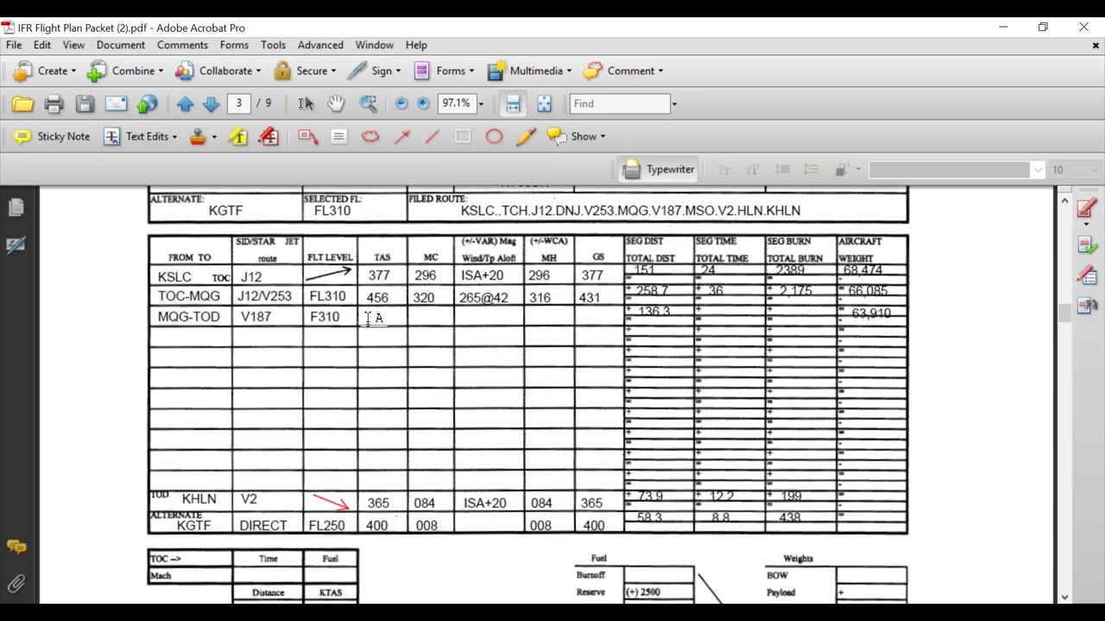
click(552, 614)
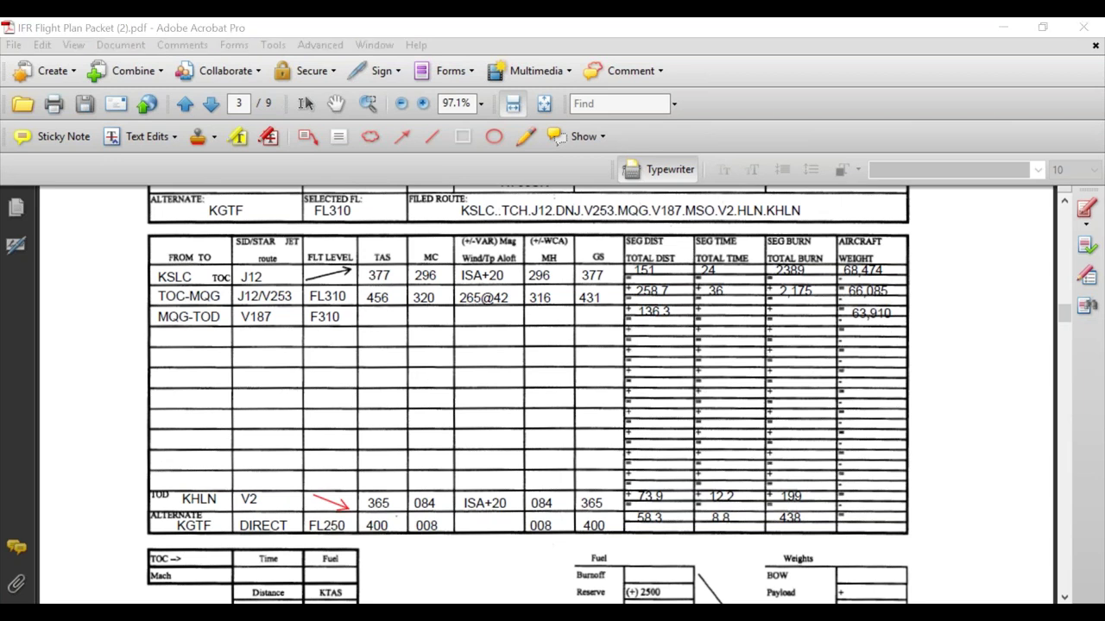
click(643, 552)
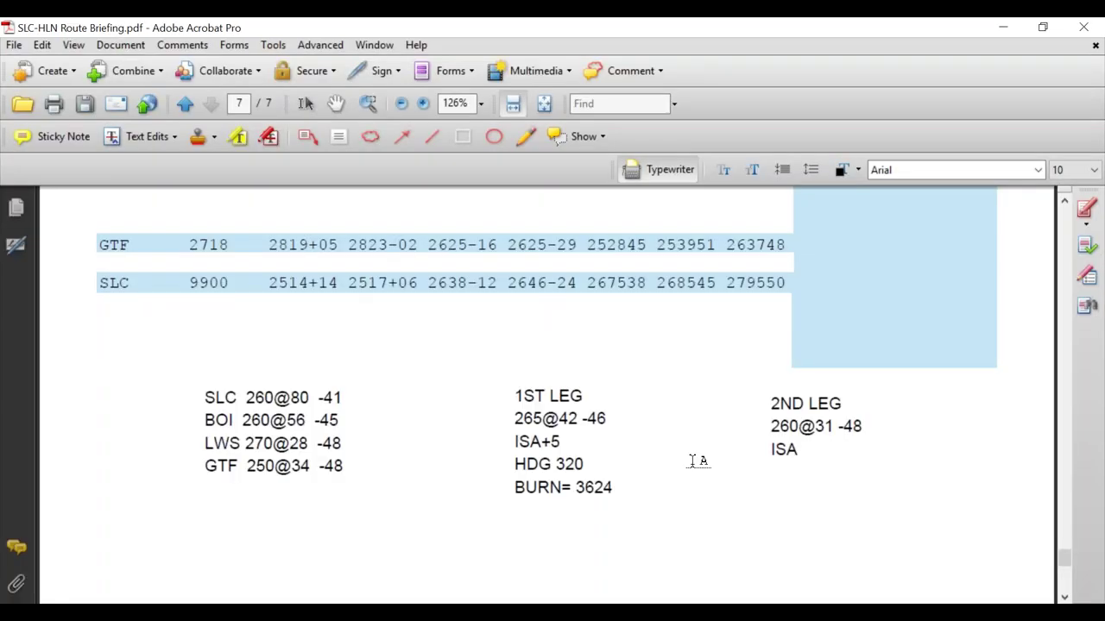
text(HDG 060)
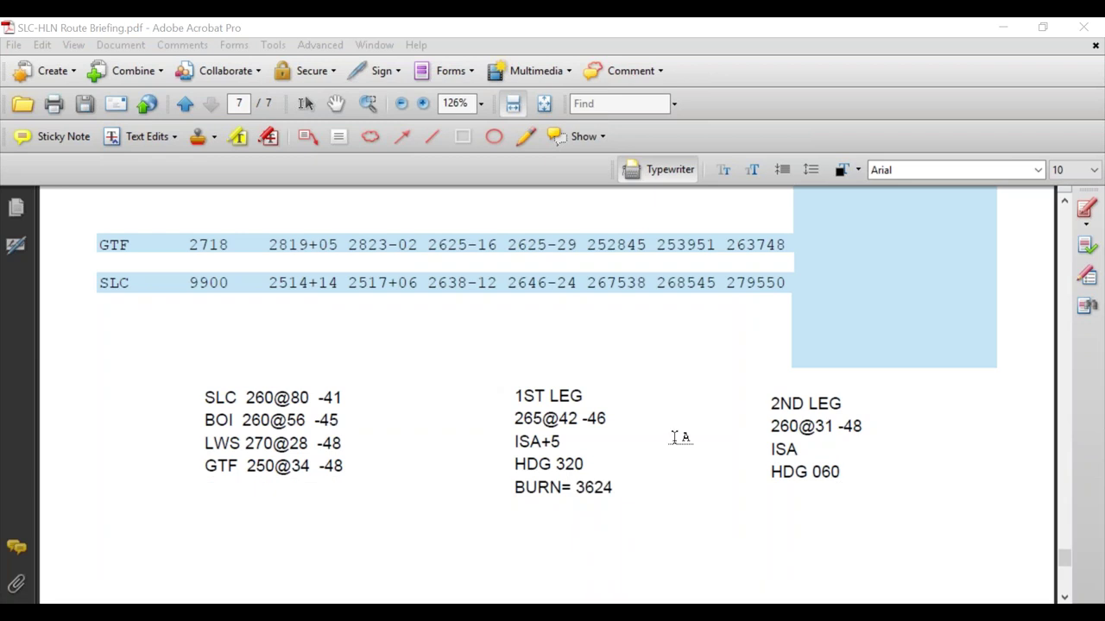
Step: Switch to the CRJ-700 flight planning charts and look up FL310 fuel flow and true airspeed in the Cruise 0.77 M ISA table
click(914, 126)
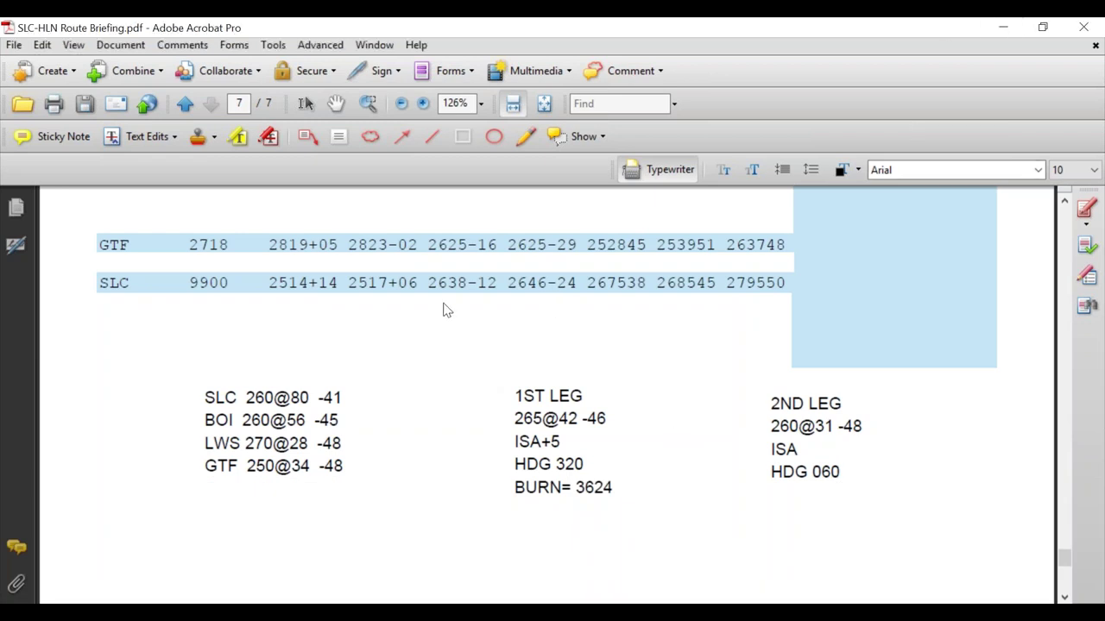
click(1002, 27)
scroll(988, 324, up, 2)
scroll(988, 326, up, 6)
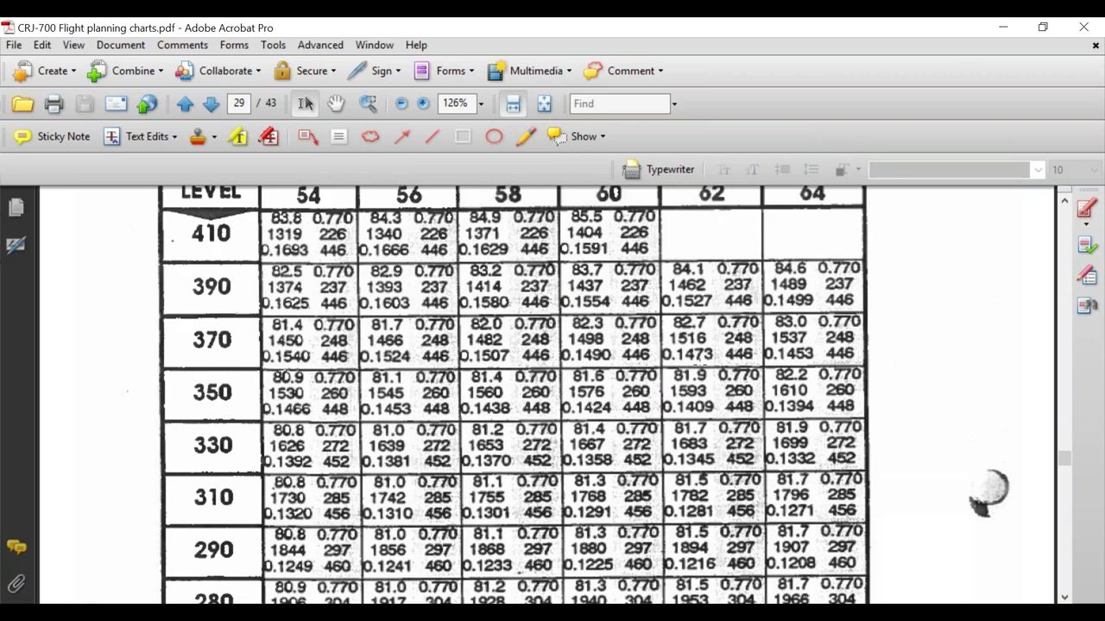
scroll(702, 363, up, 3)
scroll(702, 363, up, 1)
scroll(987, 394, up, 3)
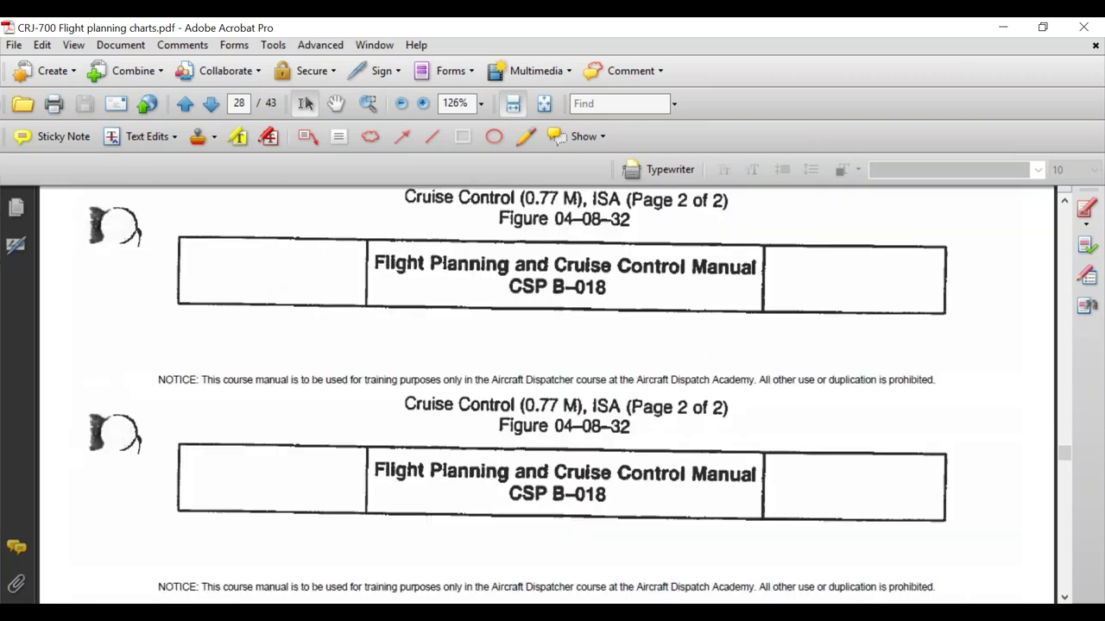
scroll(553, 394, up, 5)
scroll(552, 395, up, 5)
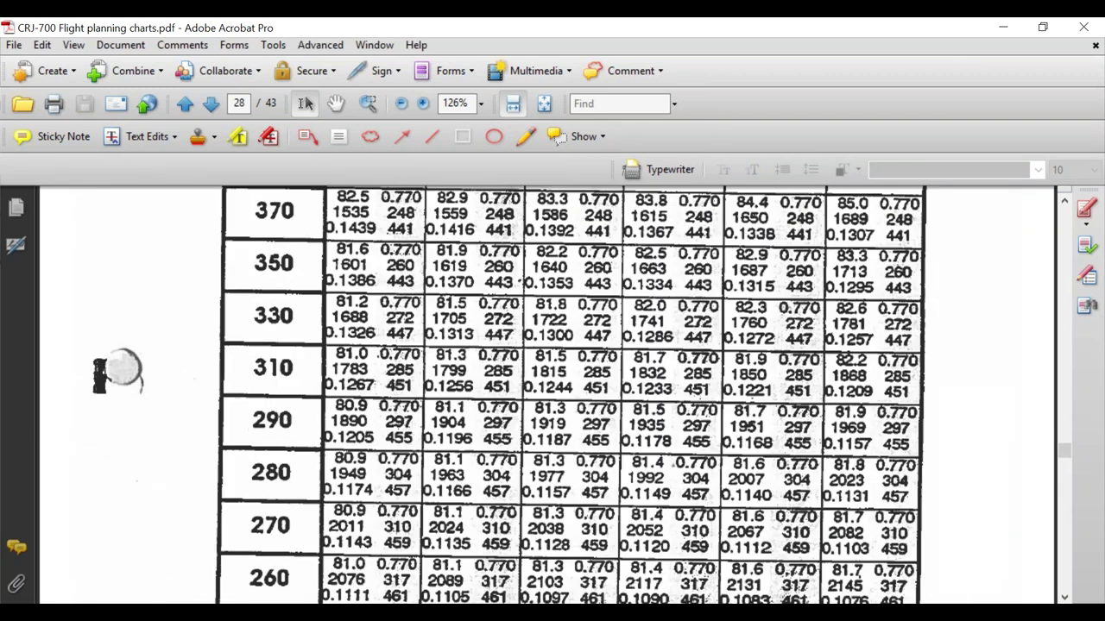
scroll(546, 394, up, 10)
scroll(547, 395, up, 8)
scroll(546, 394, up, 6)
scroll(553, 395, up, 2)
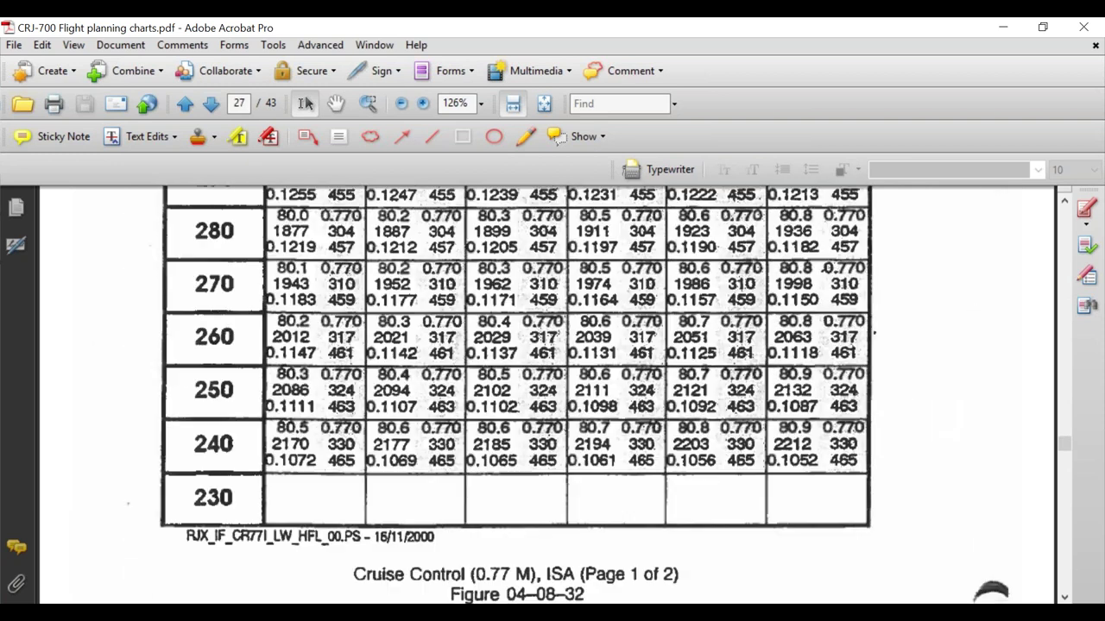
scroll(995, 502, up, 8)
scroll(995, 502, up, 4)
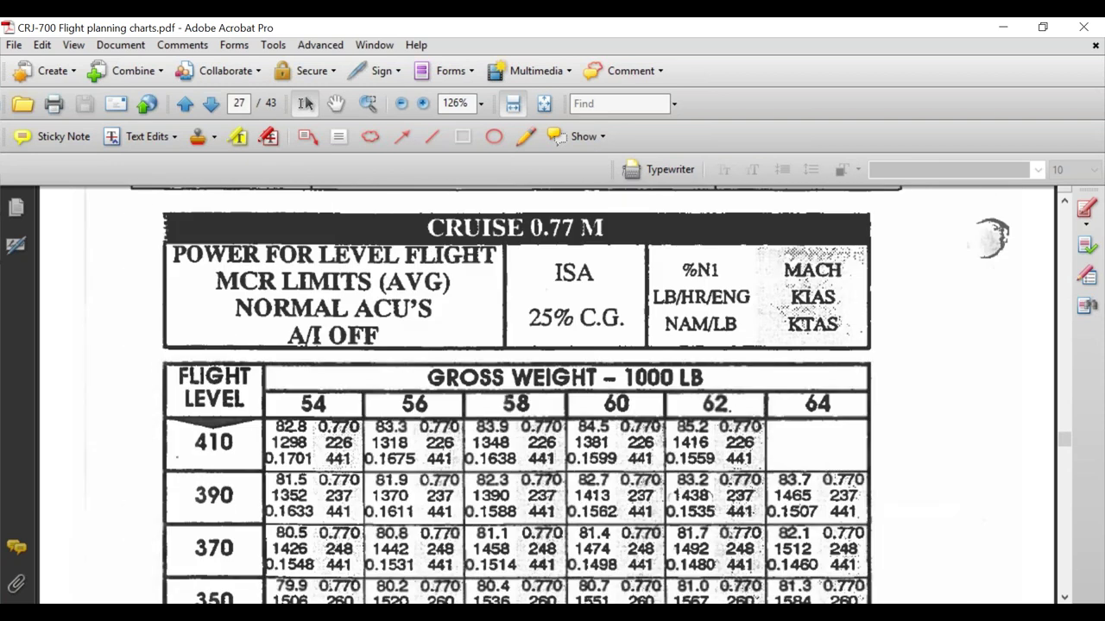
scroll(992, 198, down, 1)
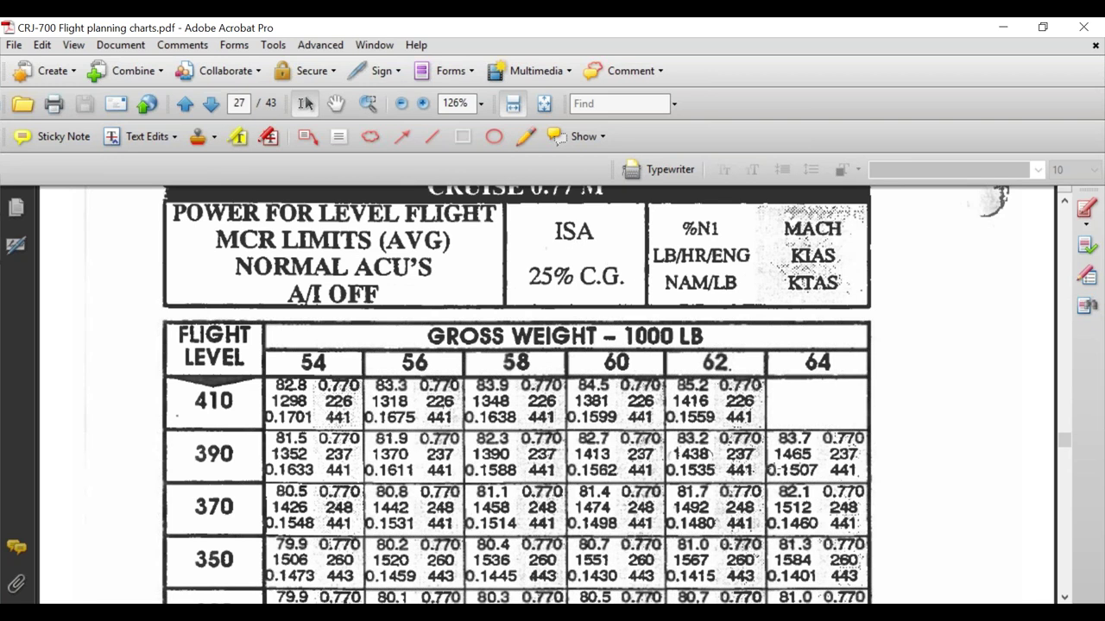
scroll(995, 200, down, 1)
scroll(997, 544, down, 2)
scroll(995, 544, down, 2)
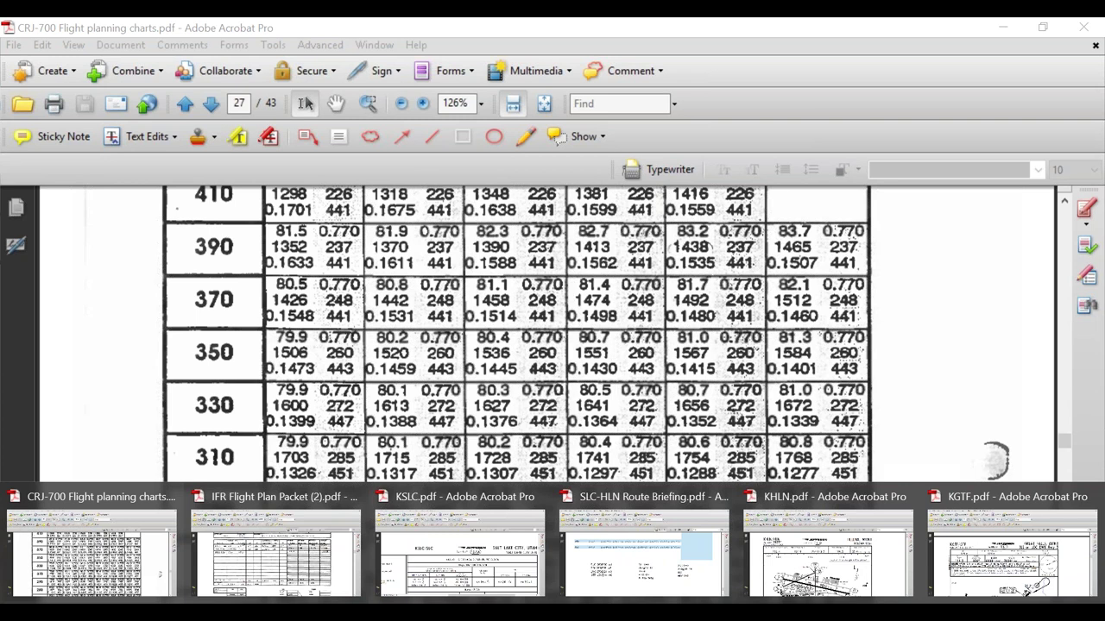
Step: Return to the route briefing and add the line BURN=3536 to the second-leg note
click(617, 586)
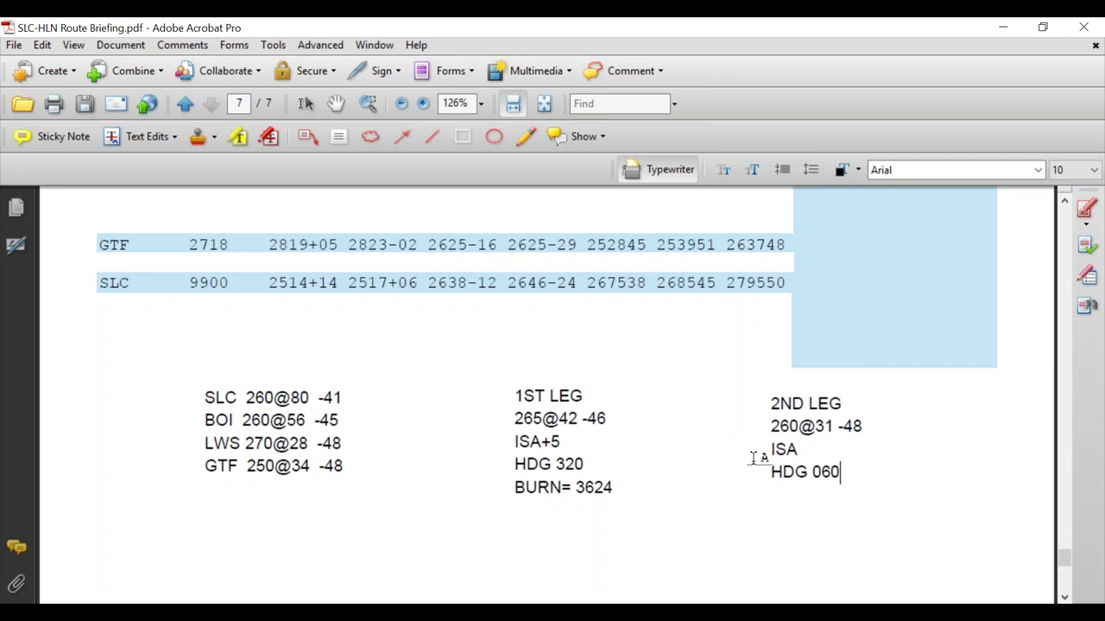
key(Return)
text(BURN)
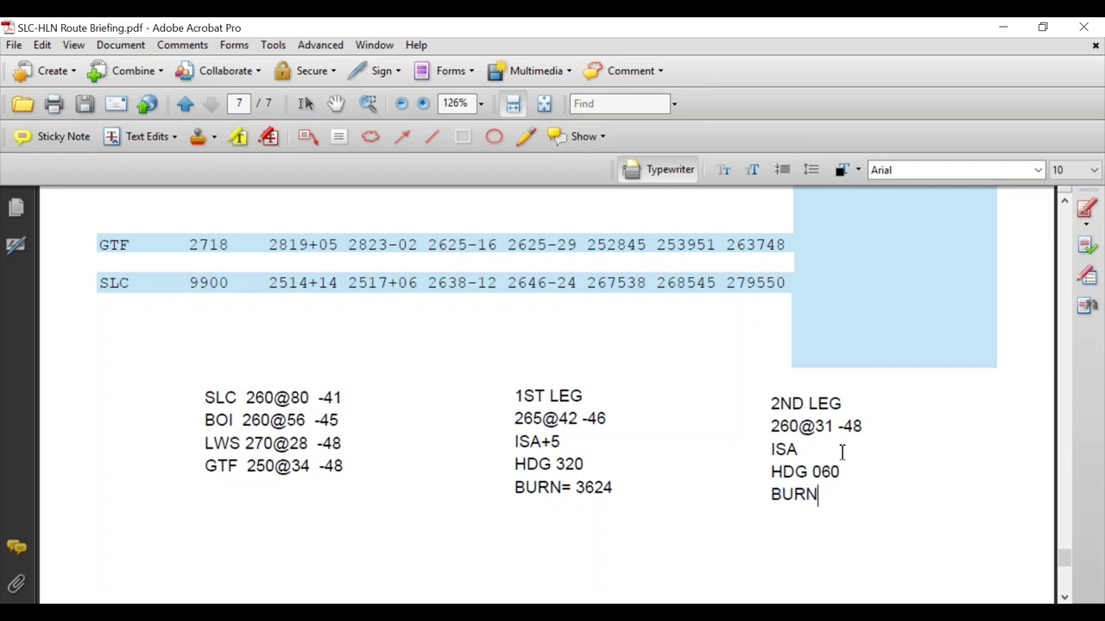
text(=3536)
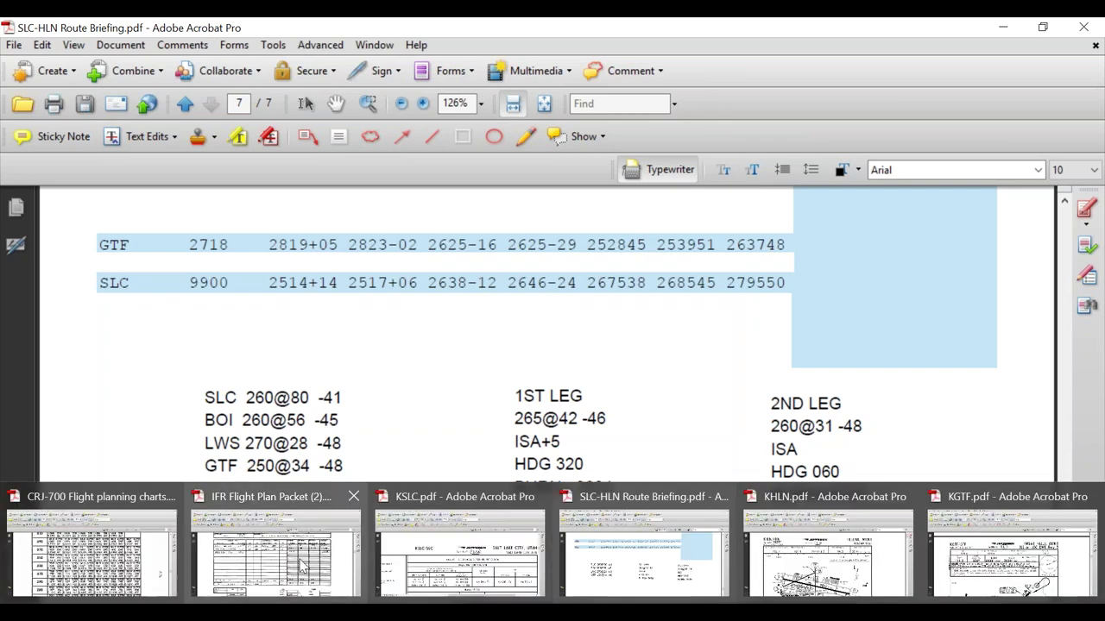
Step: Switch to the flight plan packet and enter TAS 451, magnetic course 060 and wind 260@31 in the MQG-TOD row
click(1002, 43)
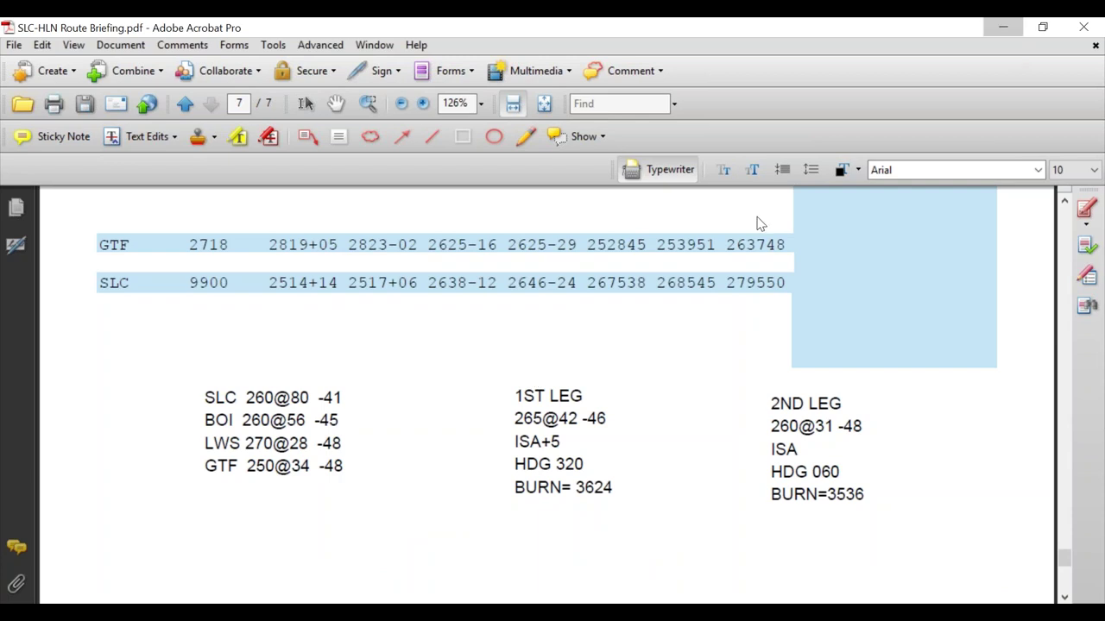
click(1002, 27)
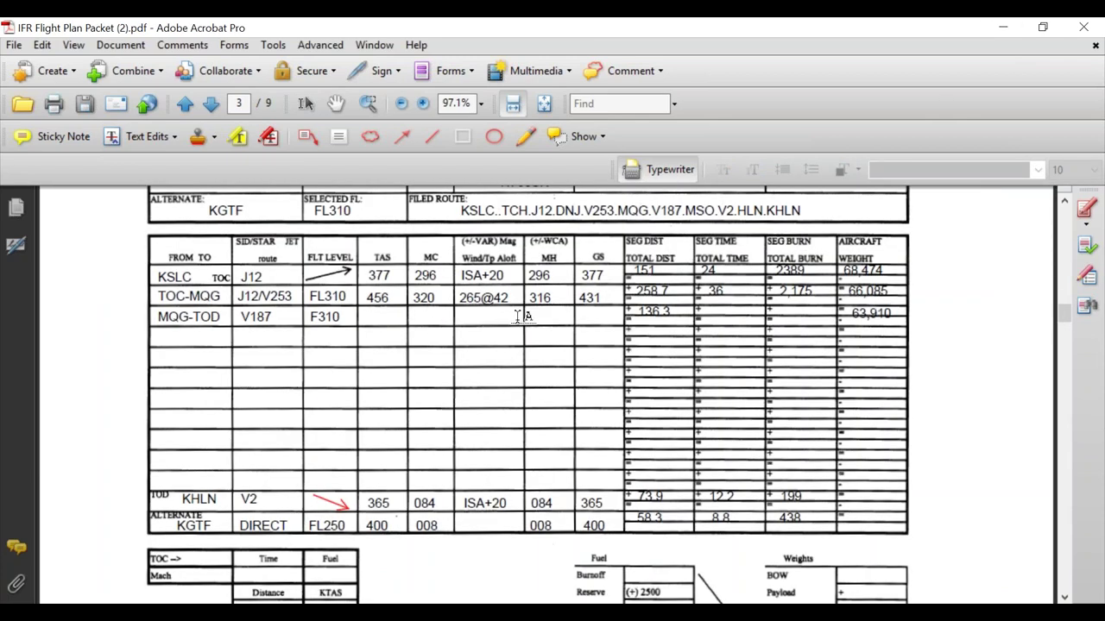
click(371, 318)
text(451)
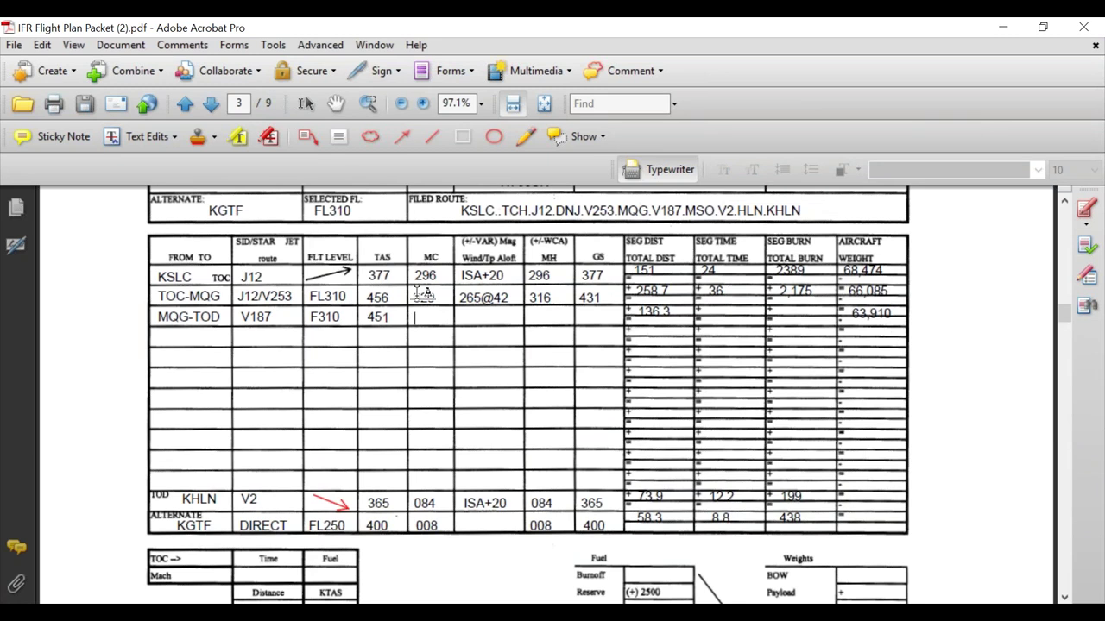
text(060)
text(26)
text(0@31)
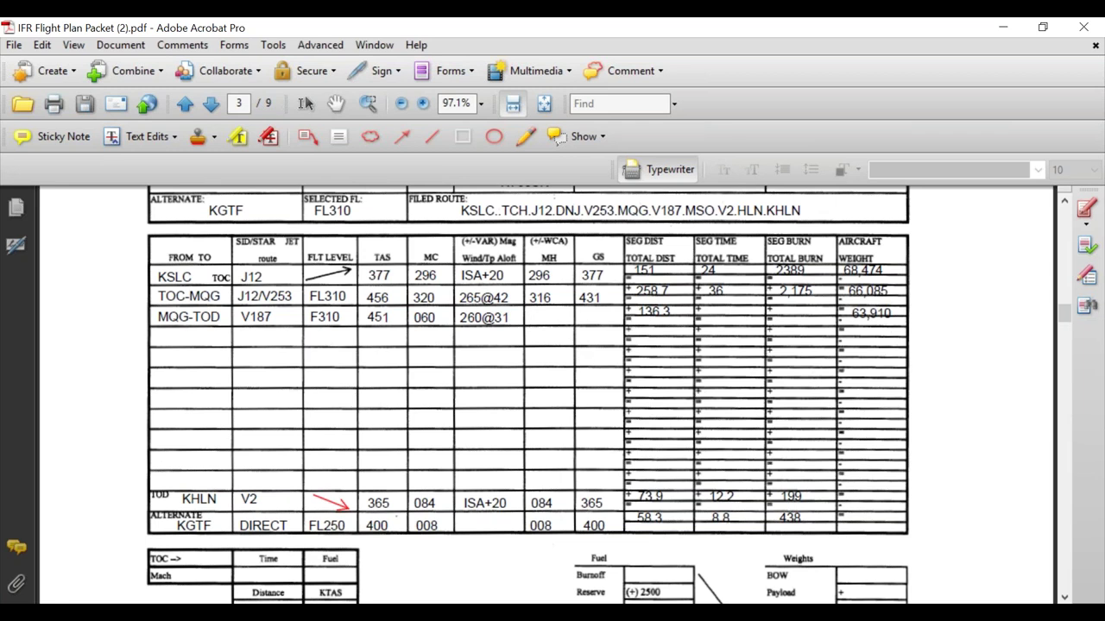
Step: Enter magnetic heading 059 and groundspeed 480 in the MQG-TOD row
text(59)
key(BackSpace)
key(BackSpace)
text(059)
click(576, 318)
text(480)
key(Escape)
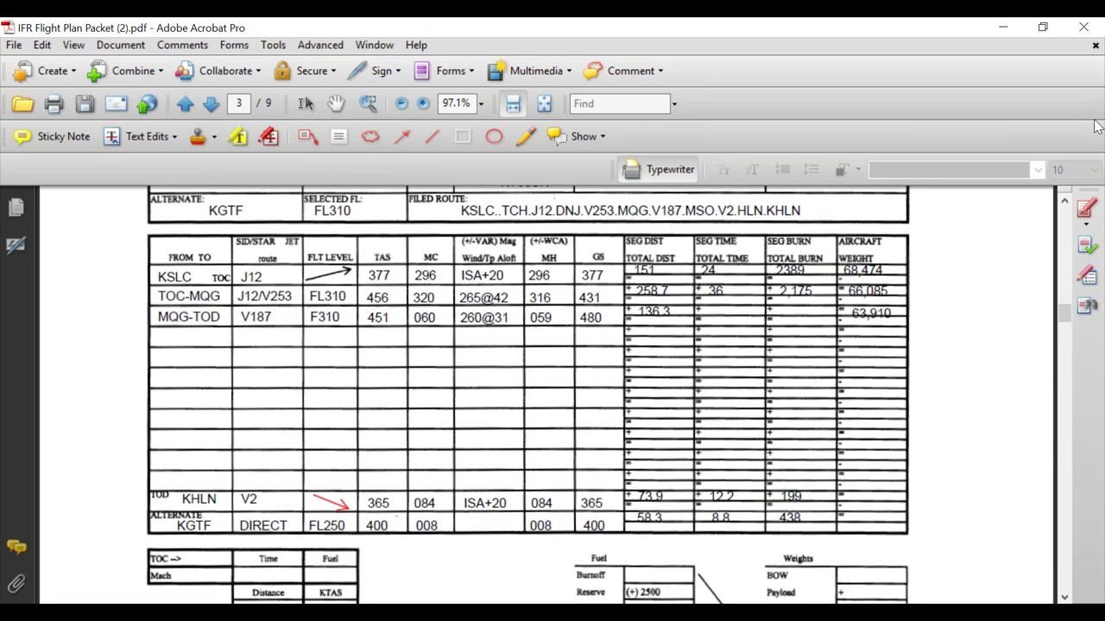
Step: Enter segment time 17 and burn 1,001 for MQG-TOD, and aircraft weight 62,909 in the row below
text(17          1001)
key(BackSpace)
key(BackSpace)
key(BackSpace)
text(,001)
text(6)
text(2)
text(,909)
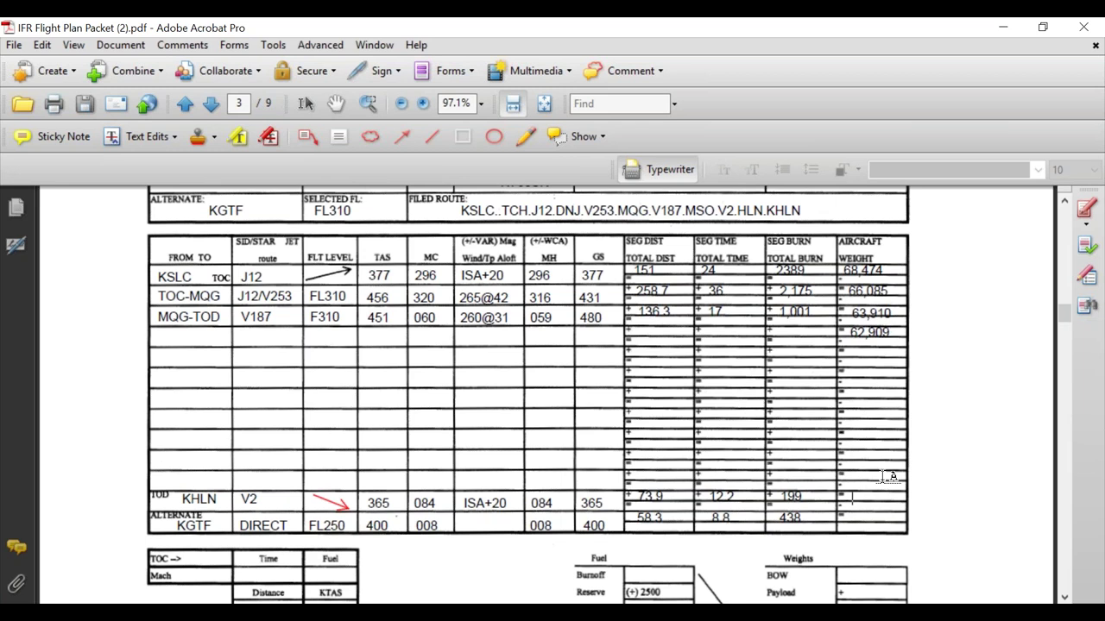
Step: Enter 62,710 as the aircraft weight in the TOD-KHLN row
text(62,)
text(7)
text(08)
key(BackSpace)
key(BackSpace)
text(10)
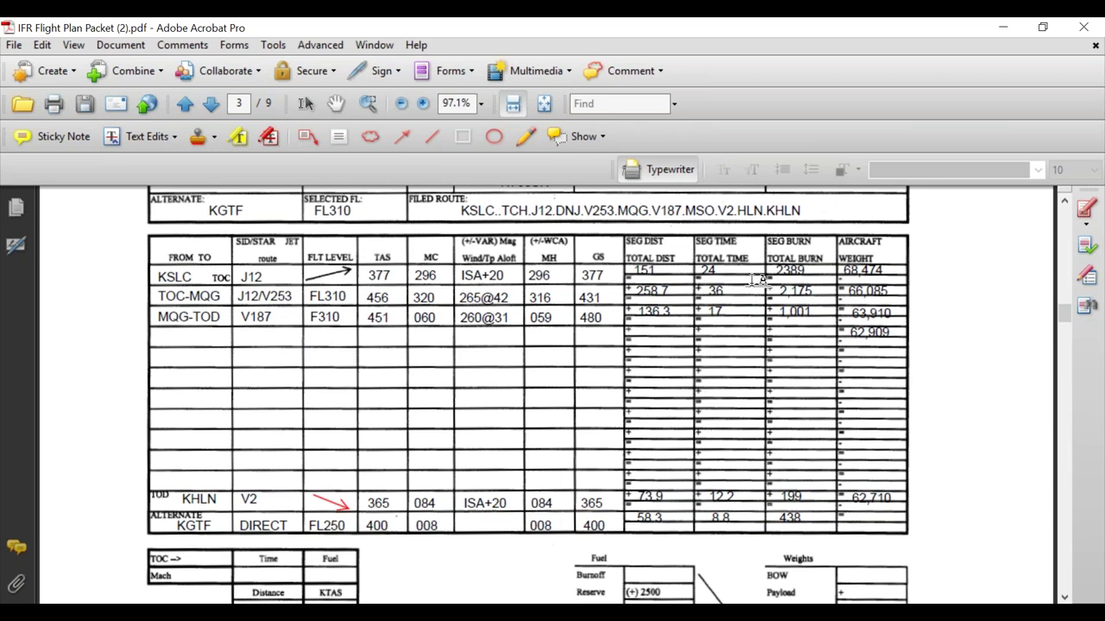
Step: Below the segment columns, enter the total distance 619.9 and the total time 1H 29M
click(634, 542)
text(619L)
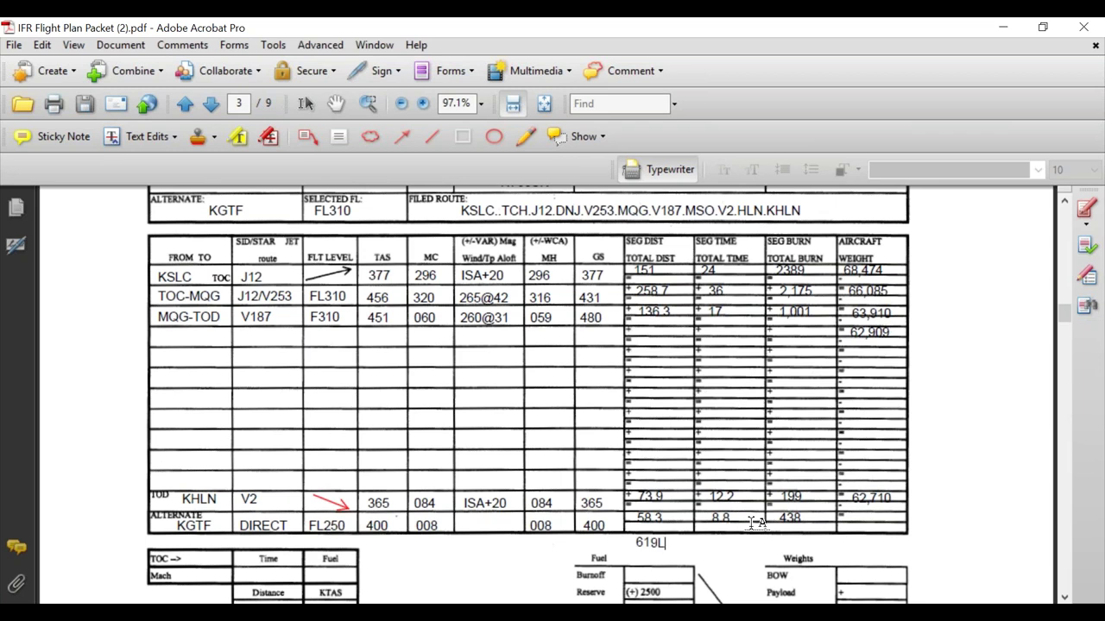
text(.9)
text(1H)
text( 29)
text(M)
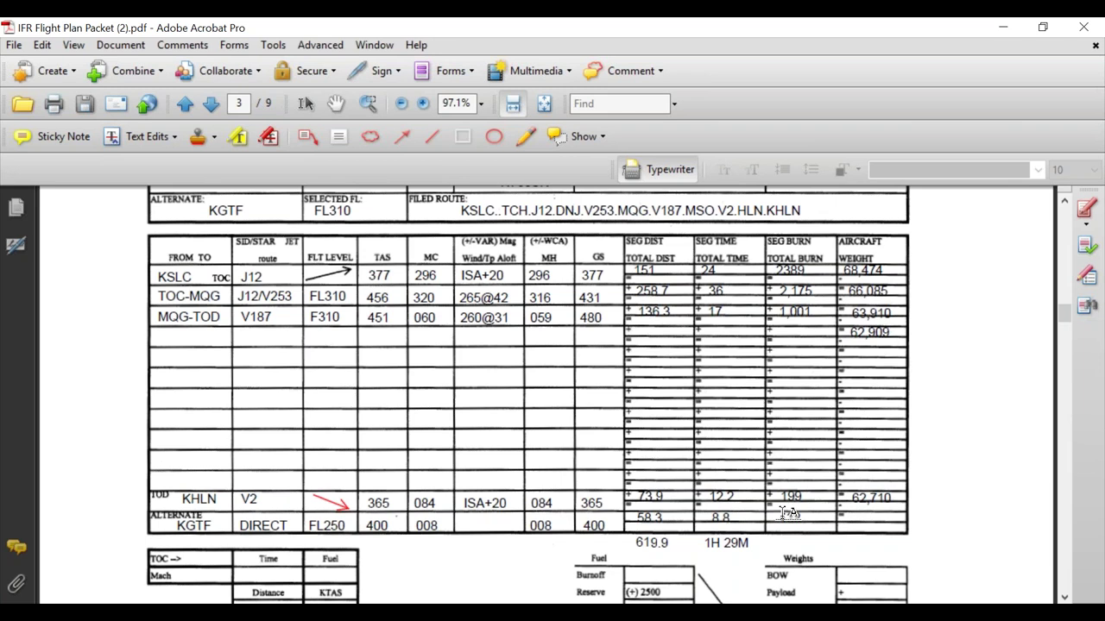
Step: Enter the total burn 5,764 below the segment burn column
click(789, 512)
text(438)
text(5,)
text(764)
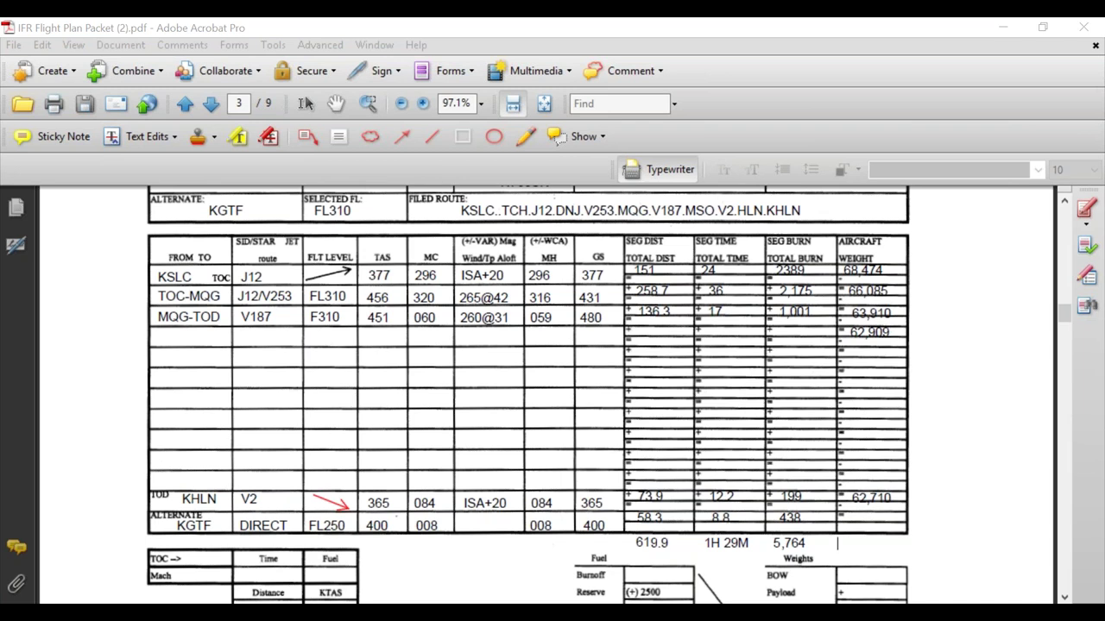
click(837, 543)
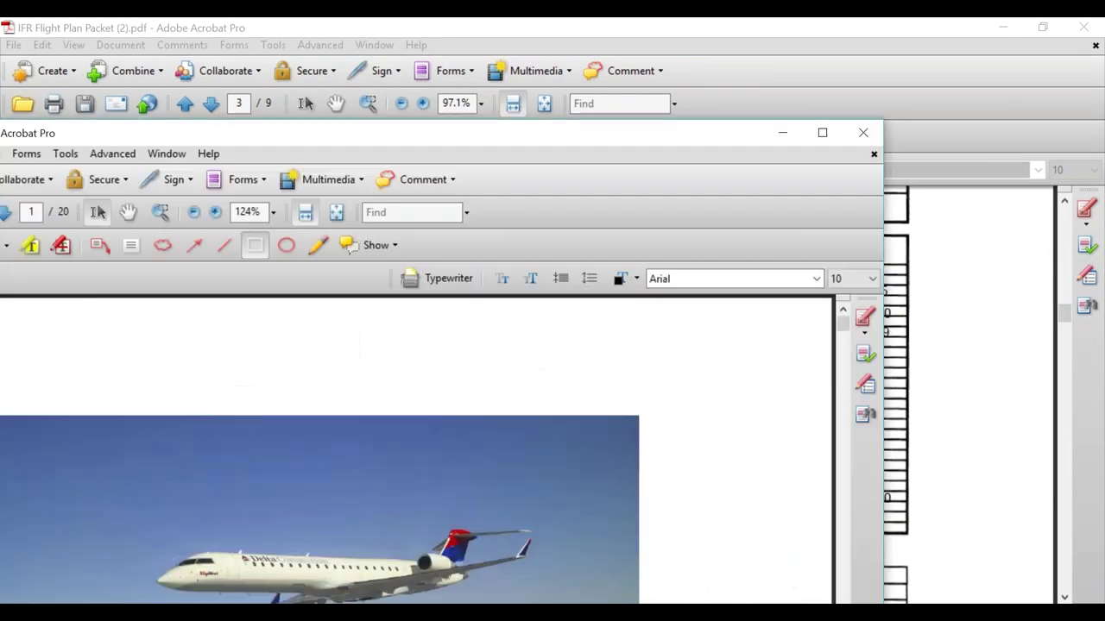
Step: Maximize the CRJ700 Performance Cards window and return to the flight plan packet
drag(179, 132, 311, 48)
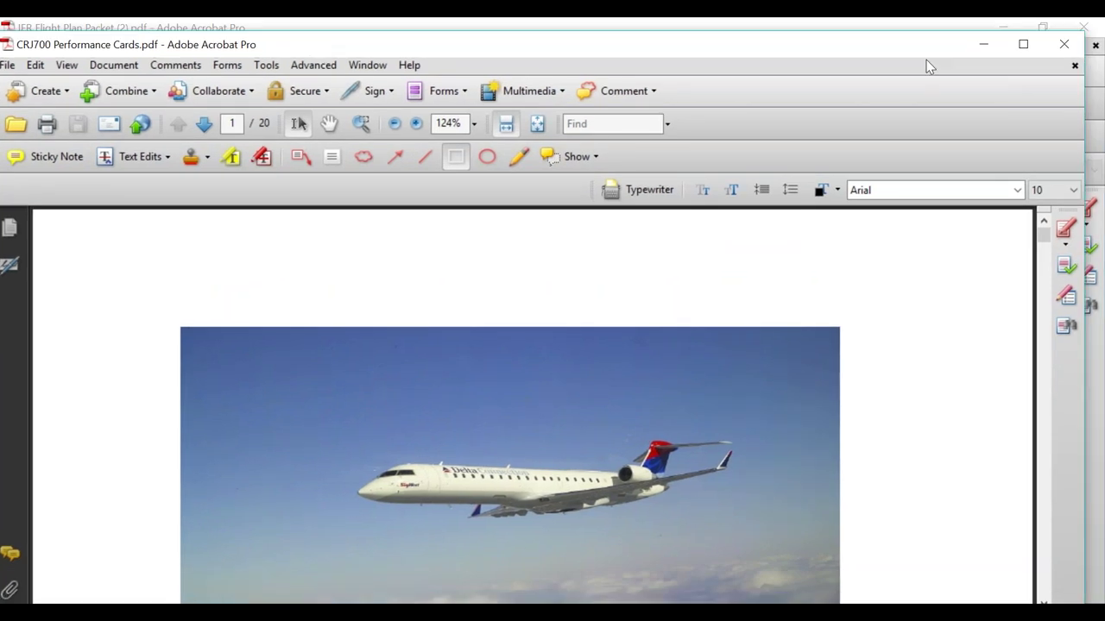
click(1024, 45)
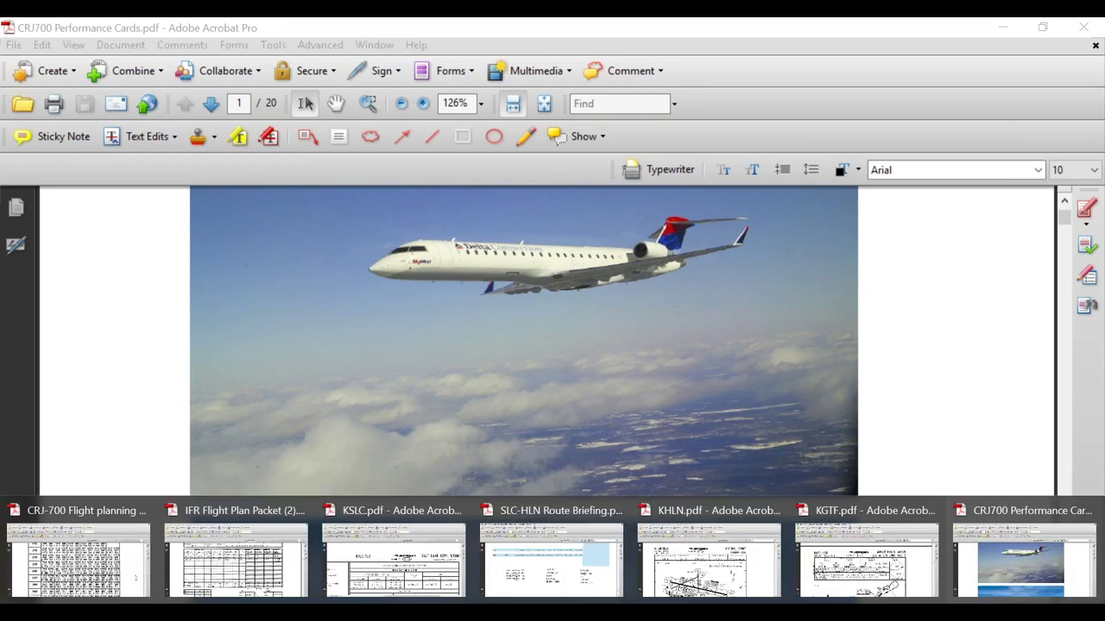
click(236, 550)
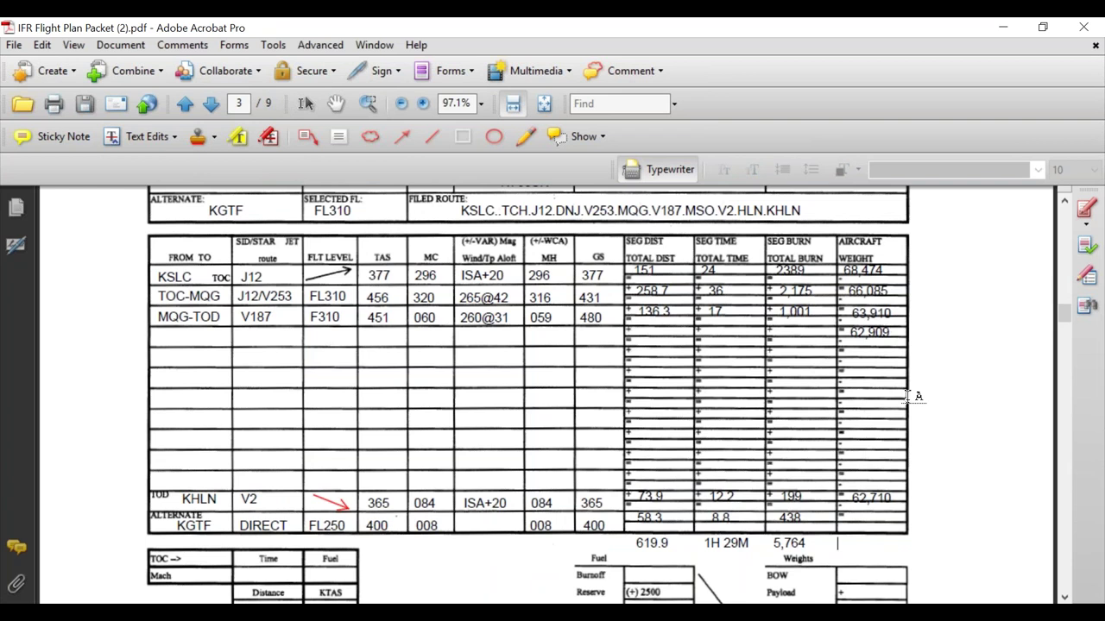
Step: In the Fuel table, enter a burnoff of 5,764 and alternate fuel of 438
scroll(907, 397, down, 1)
scroll(908, 397, down, 4)
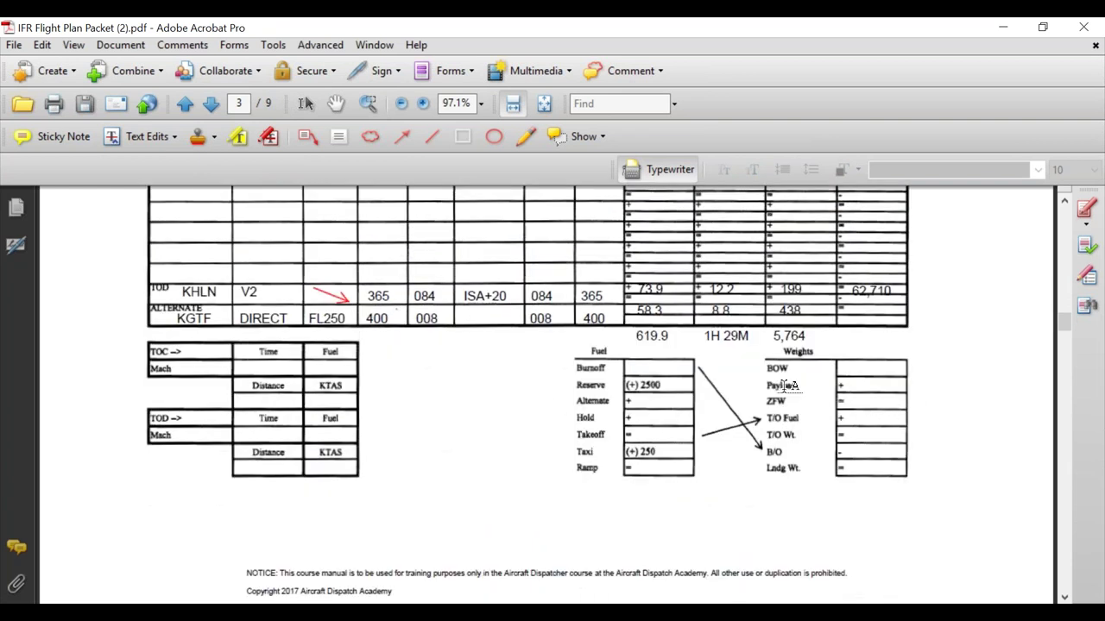
scroll(782, 386, up, 1)
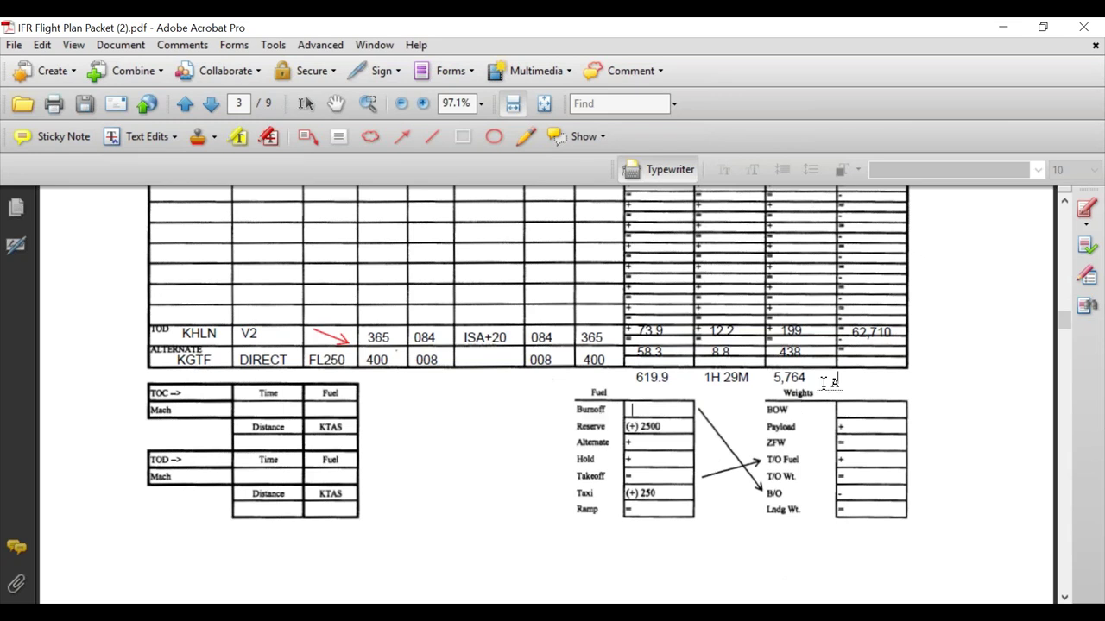
click(633, 409)
text(5,764)
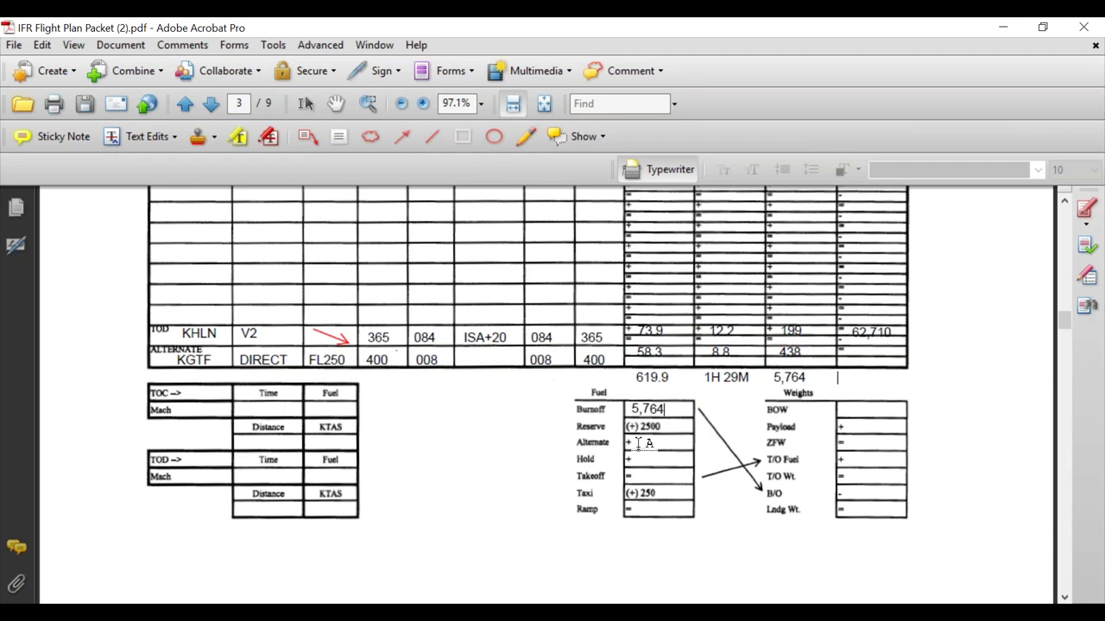
click(639, 442)
text(438)
Step: Enter takeoff fuel 8,702 and ramp fuel 8952 in the Fuel table
click(640, 477)
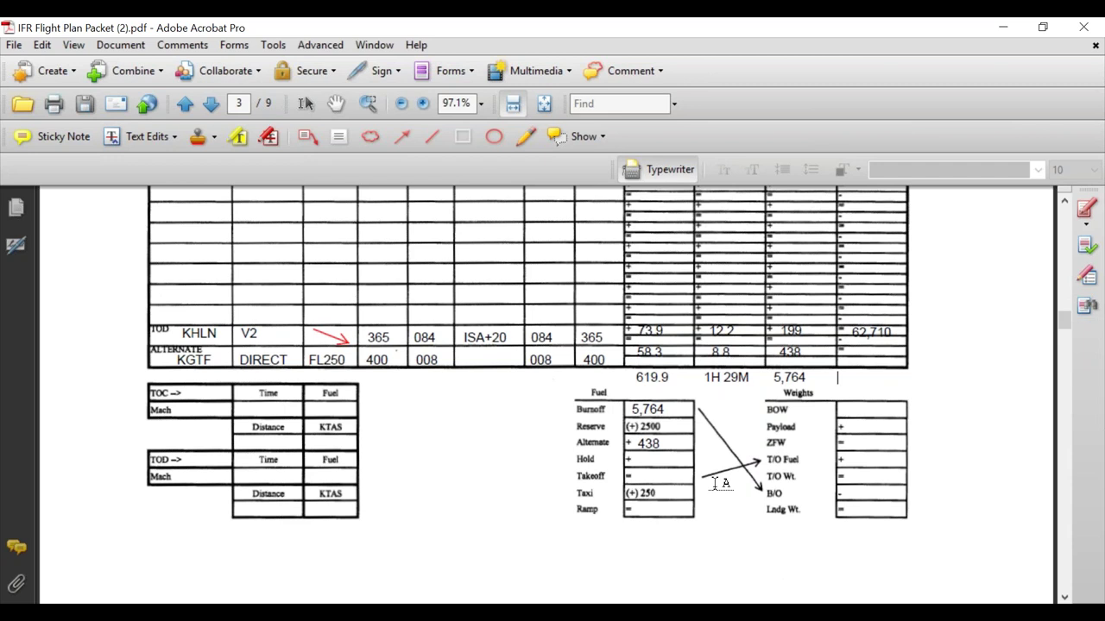
text(8,702)
click(642, 511)
text(85)
key(BackSpace)
text(9)
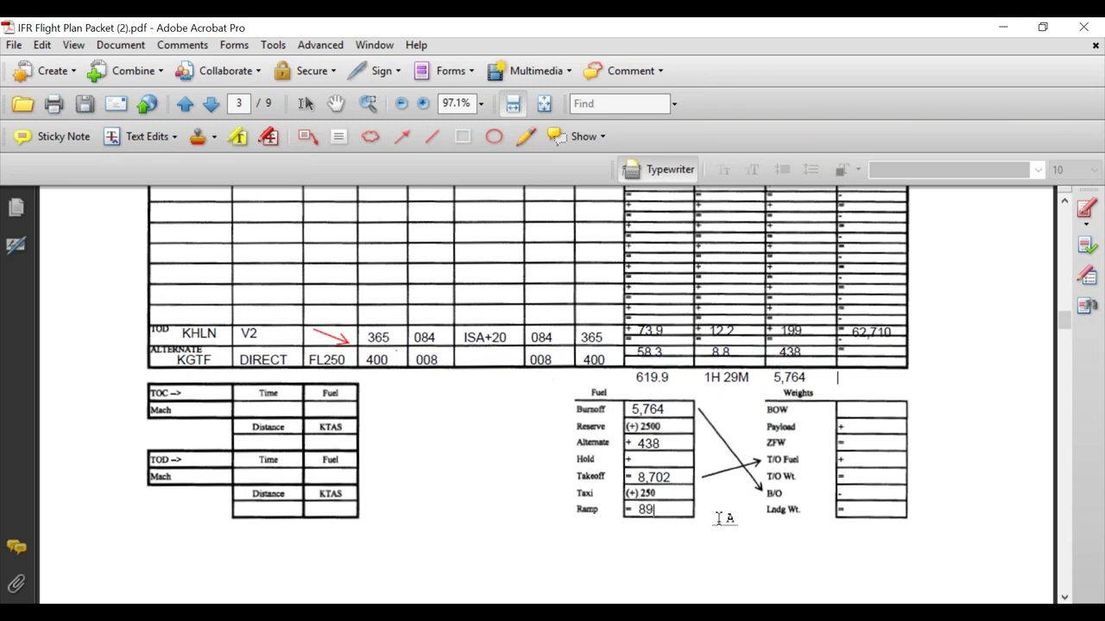
text(62)
key(BackSpace)
key(BackSpace)
text(52)
Step: In the Weights table, enter BOW 44,873 and payload 15,010
click(844, 411)
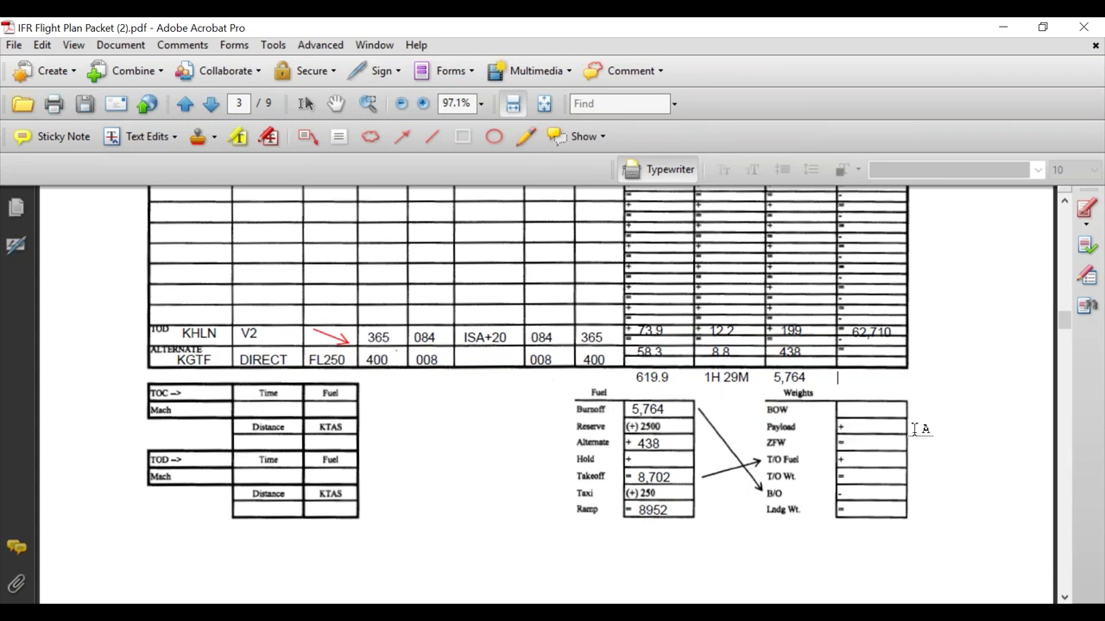
text(44,873)
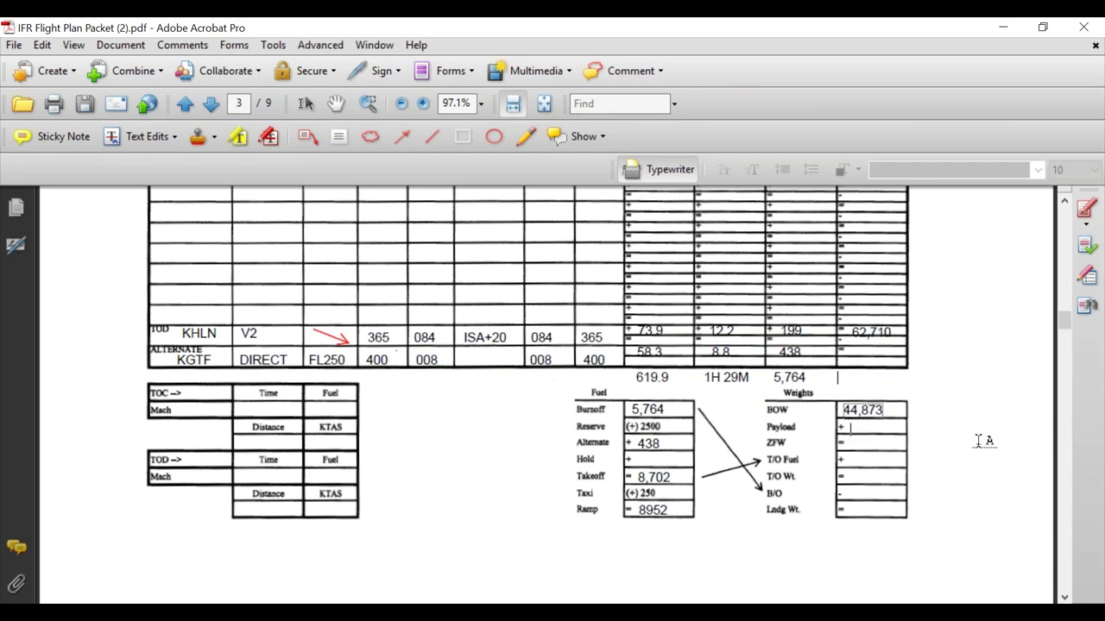
text(15,010)
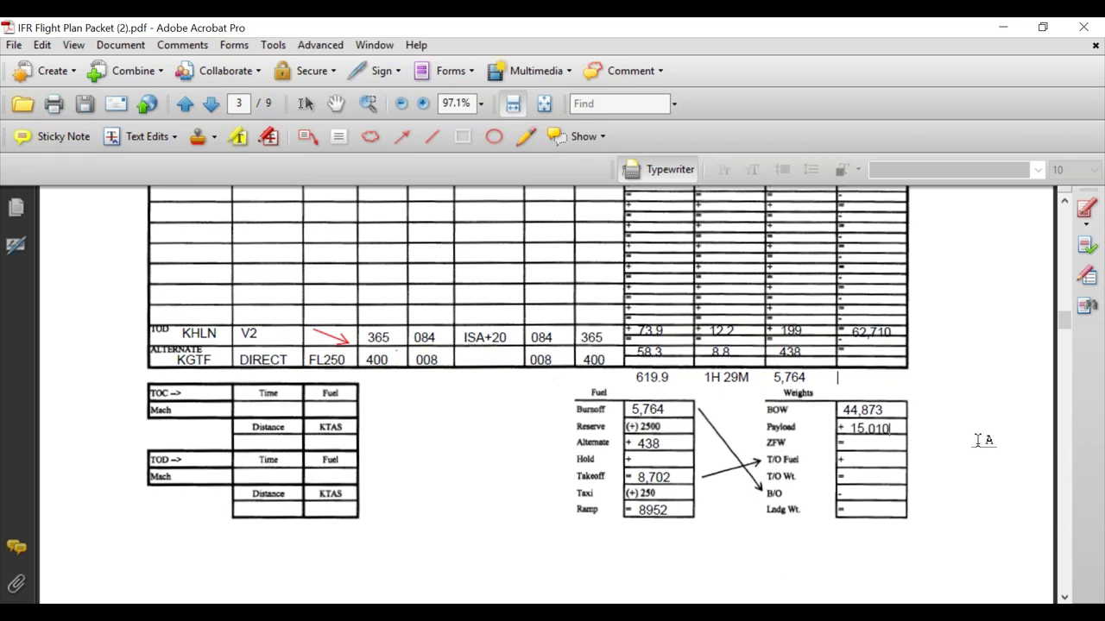
Step: Enter ZFW 59,883, takeoff fuel 8,702 and takeoff weight 68.585 in the Weights table
click(925, 433)
text(59,883 8)
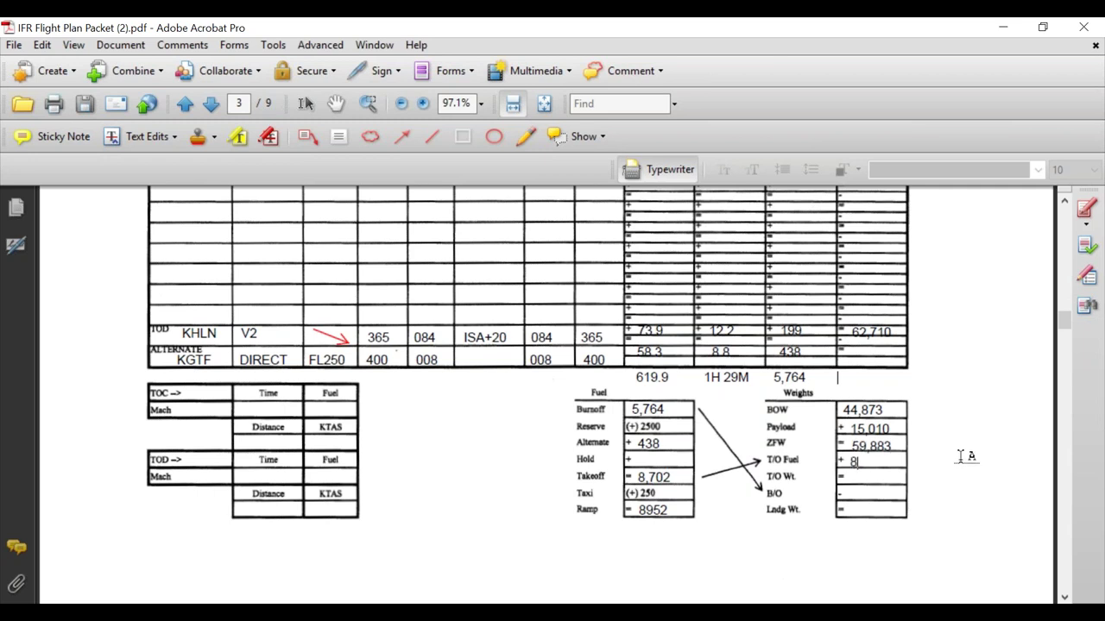
text(,702)
click(850, 480)
text(68.)
text(585)
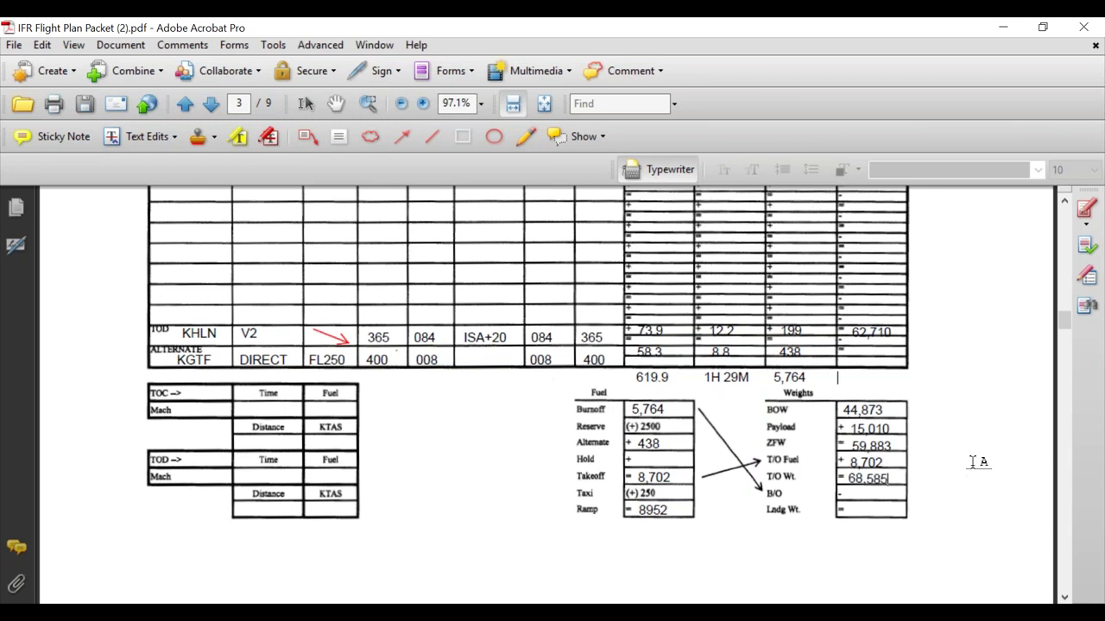
Step: In the Weights table, enter a burnoff of 5,764 and a landing weight of 62,821
click(850, 496)
text(5,764)
click(850, 510)
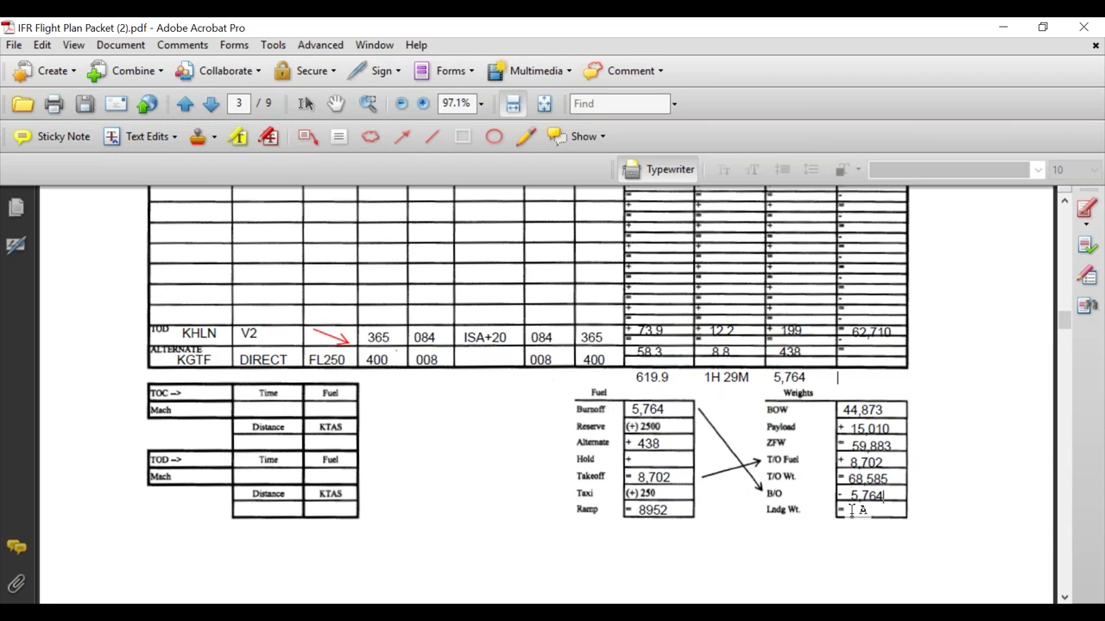
key(Escape)
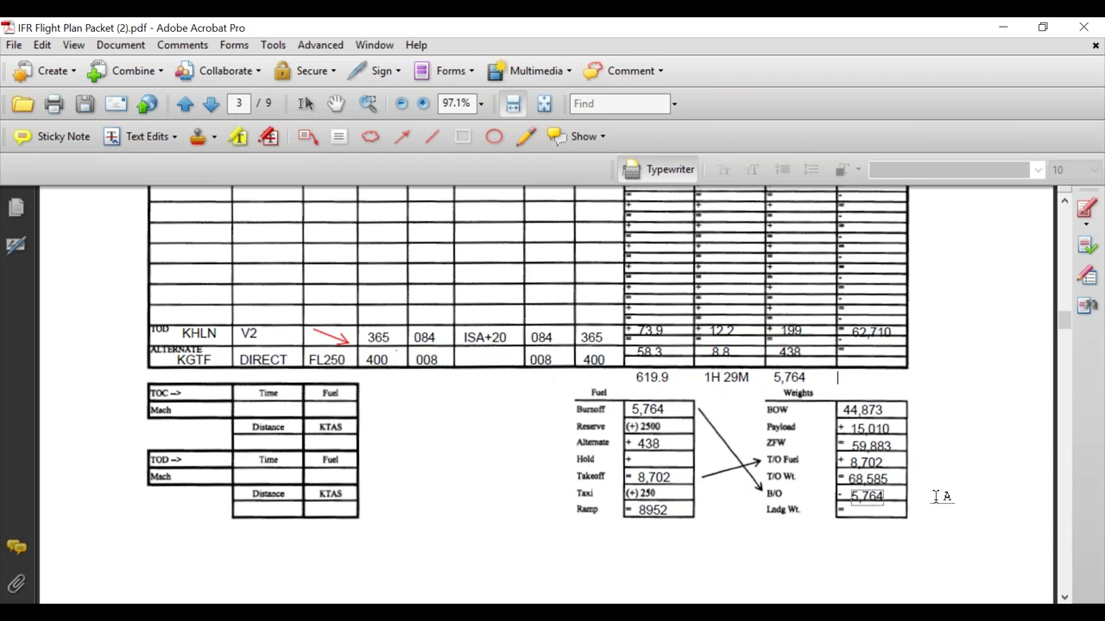
text(62,821)
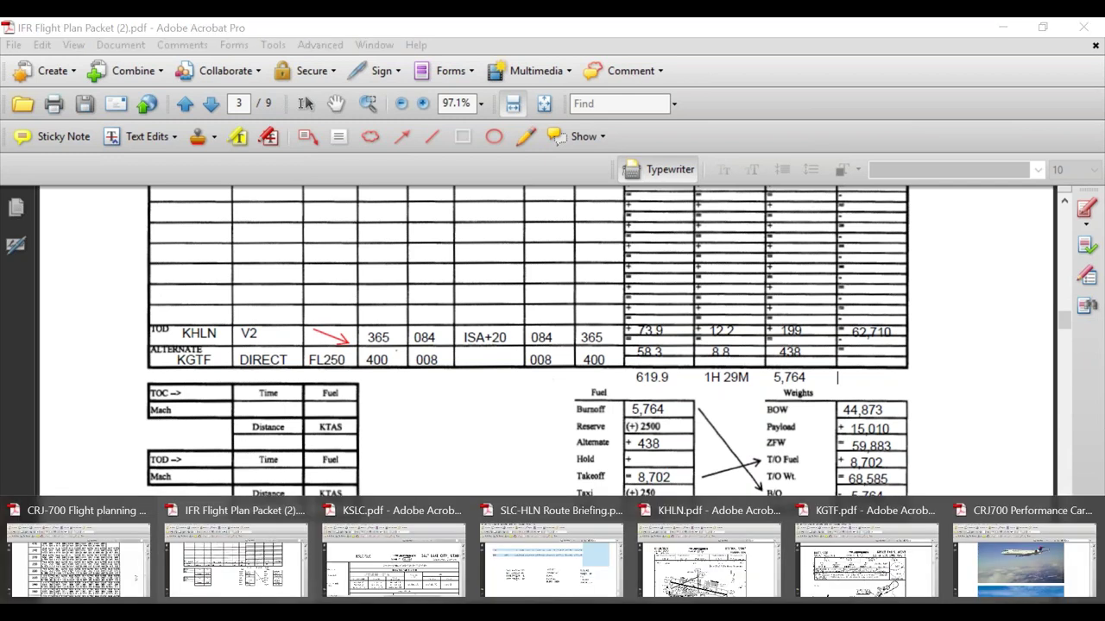
Step: Switch to CRJ700 Performance Cards.pdf and find the 69,000 LBS takeoff card
click(1040, 565)
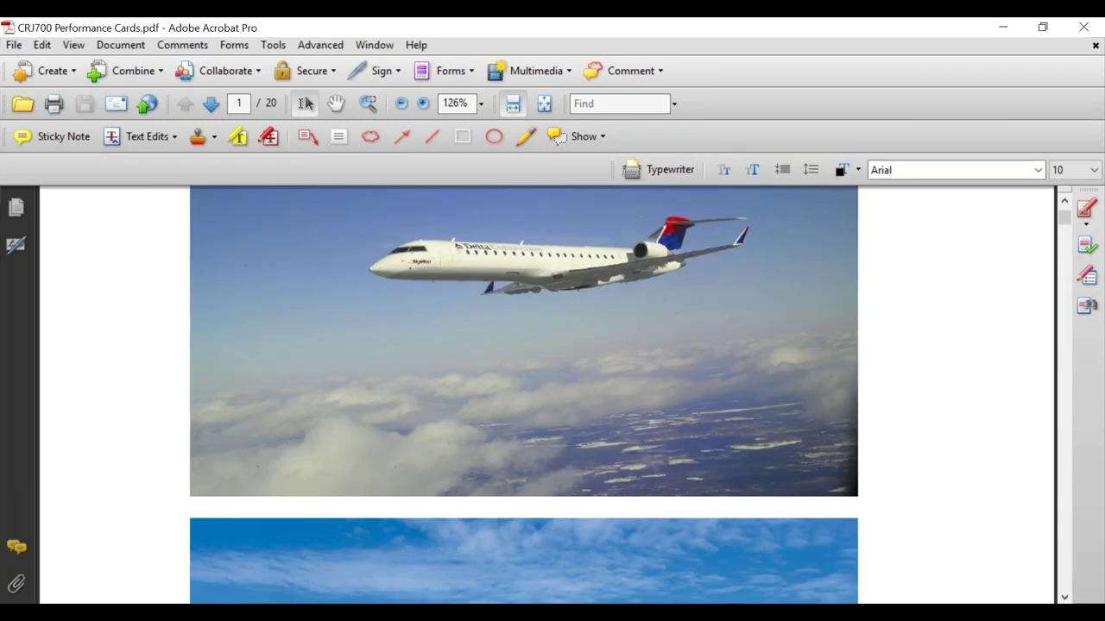
scroll(754, 387, down, 2)
click(1068, 244)
drag(1070, 245, 1067, 391)
scroll(804, 465, down, 10)
scroll(804, 465, down, 12)
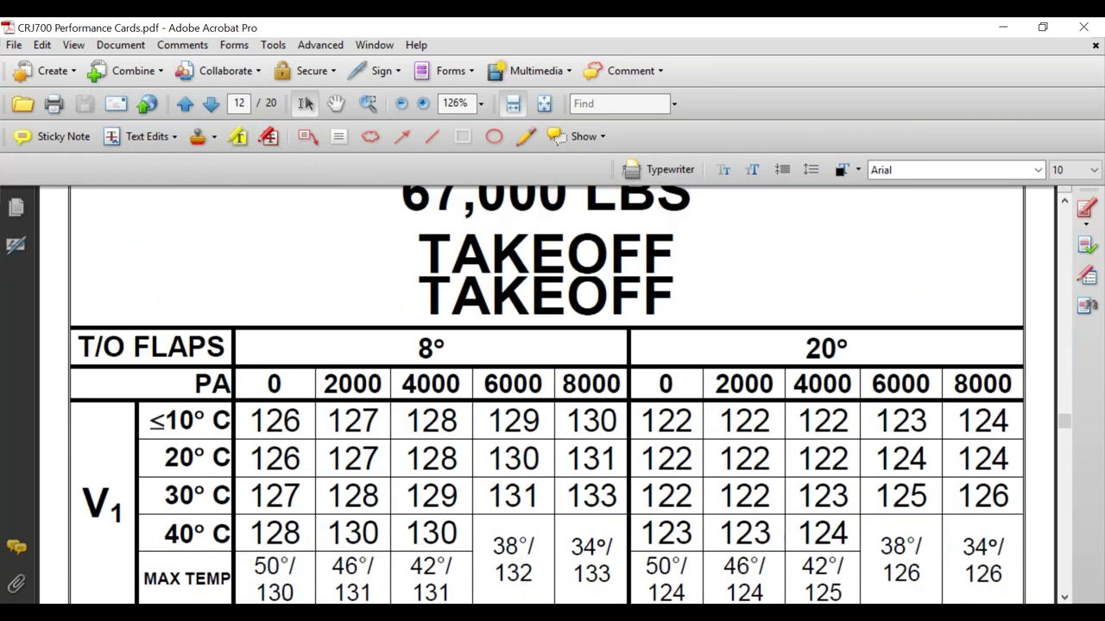
scroll(804, 465, down, 12)
scroll(787, 497, down, 10)
scroll(787, 497, down, 10)
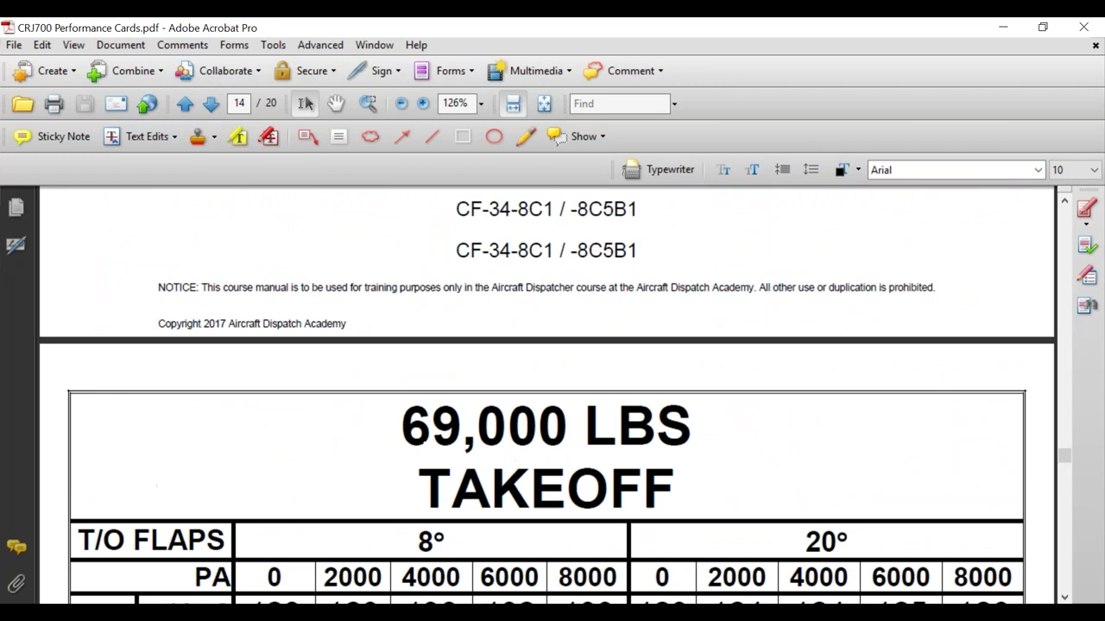
Step: Examine the V1 and VR speeds for 8° flaps at 6000 pressure altitude on the 69,000 LBS takeoff card
scroll(785, 510, down, 3)
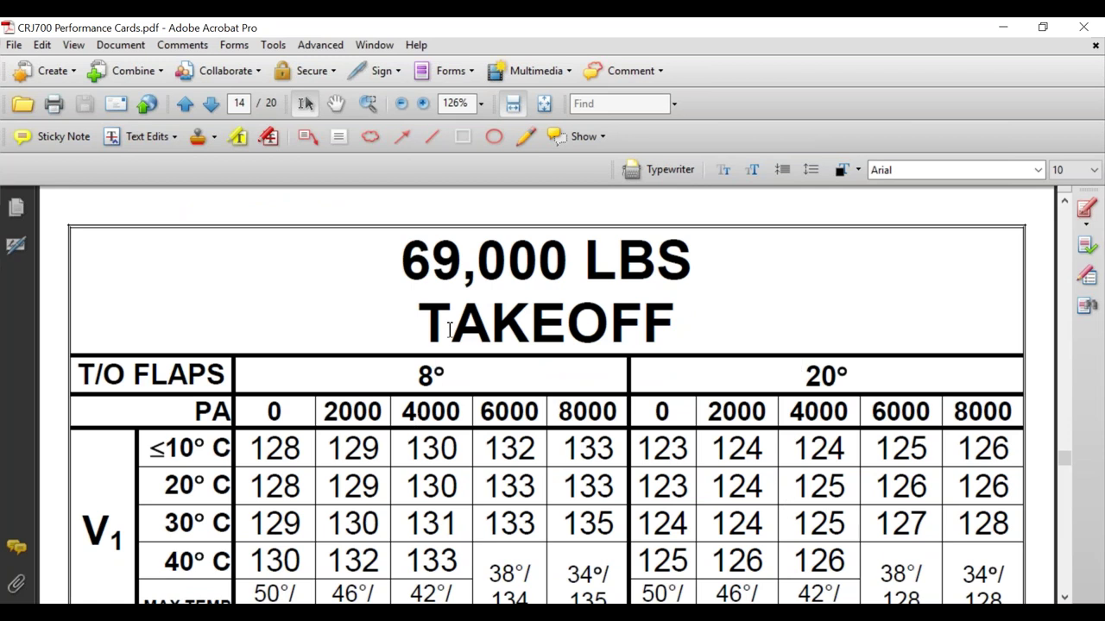
scroll(449, 332, down, 1)
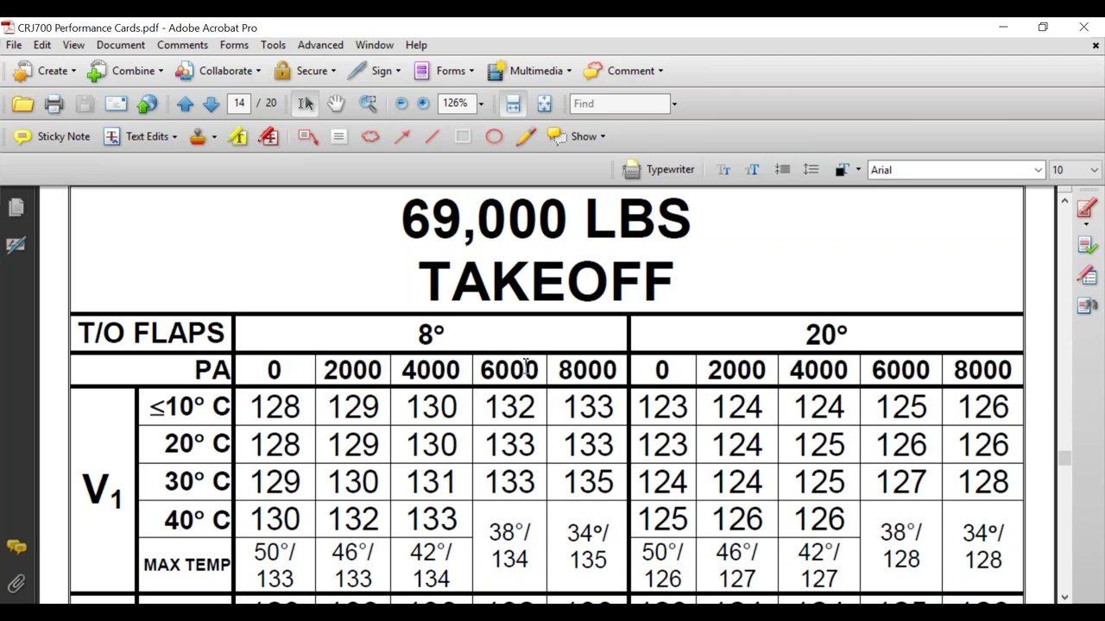
scroll(525, 366, down, 1)
scroll(525, 365, down, 1)
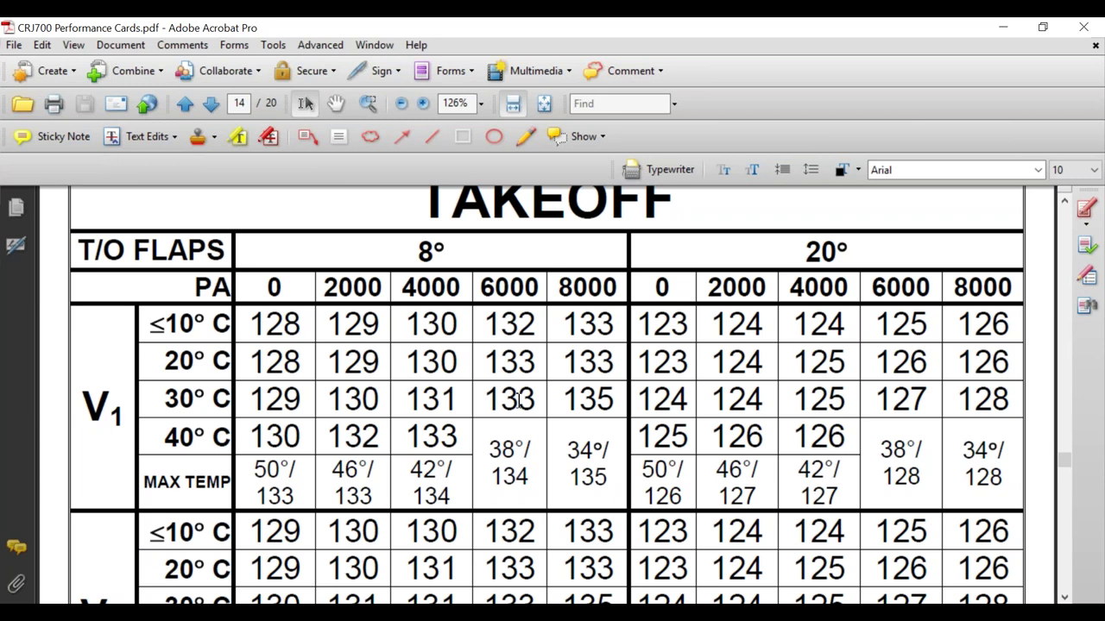
scroll(518, 399, down, 2)
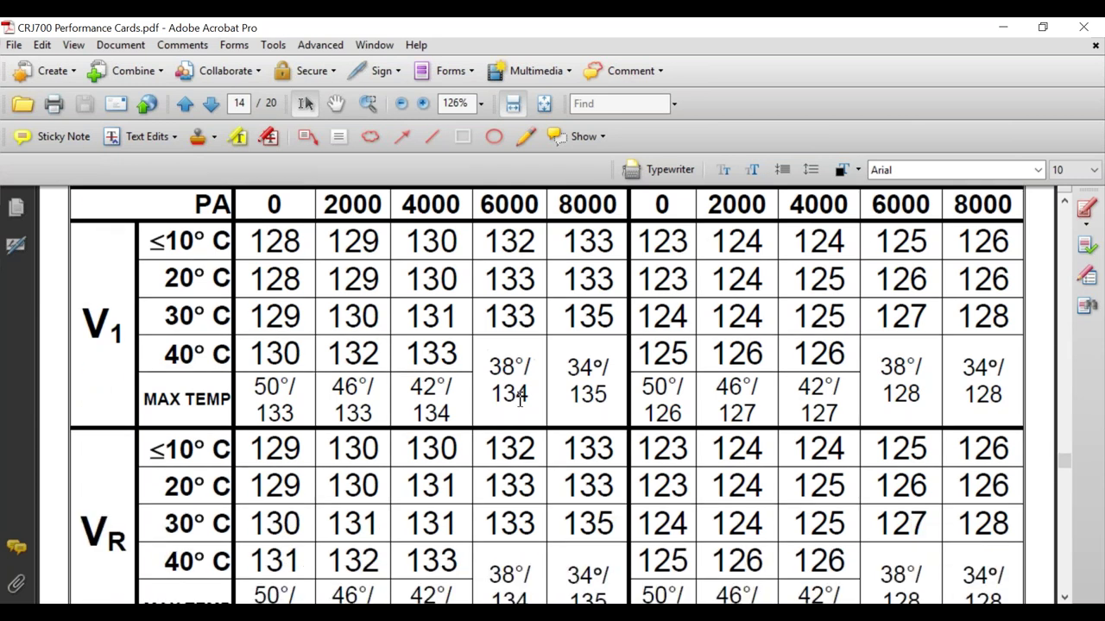
scroll(514, 565, down, 1)
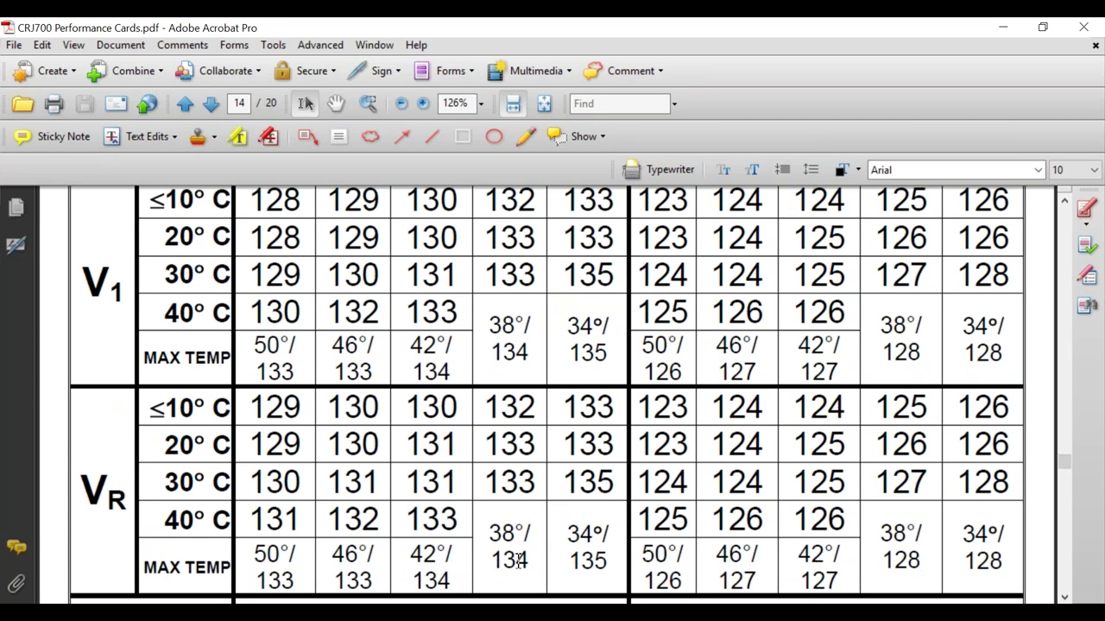
Step: Return to the IFR Flight Plan Packet and enter takeoff speeds V1 134 and VR 134 in the CRJ700 Performance Worksheet
mouse_move(552, 615)
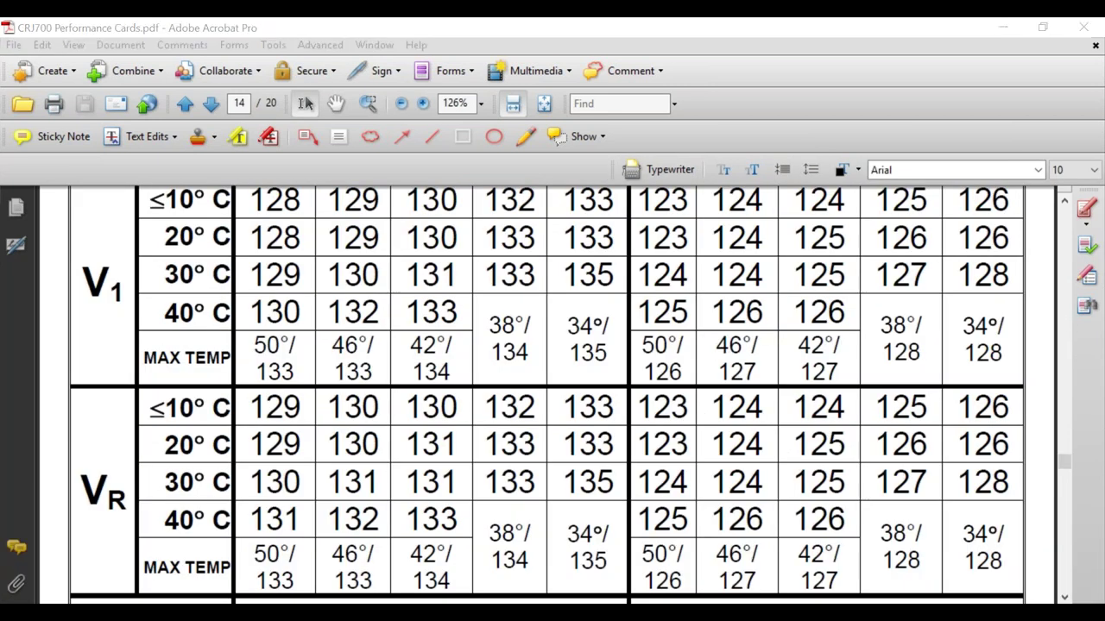
click(227, 557)
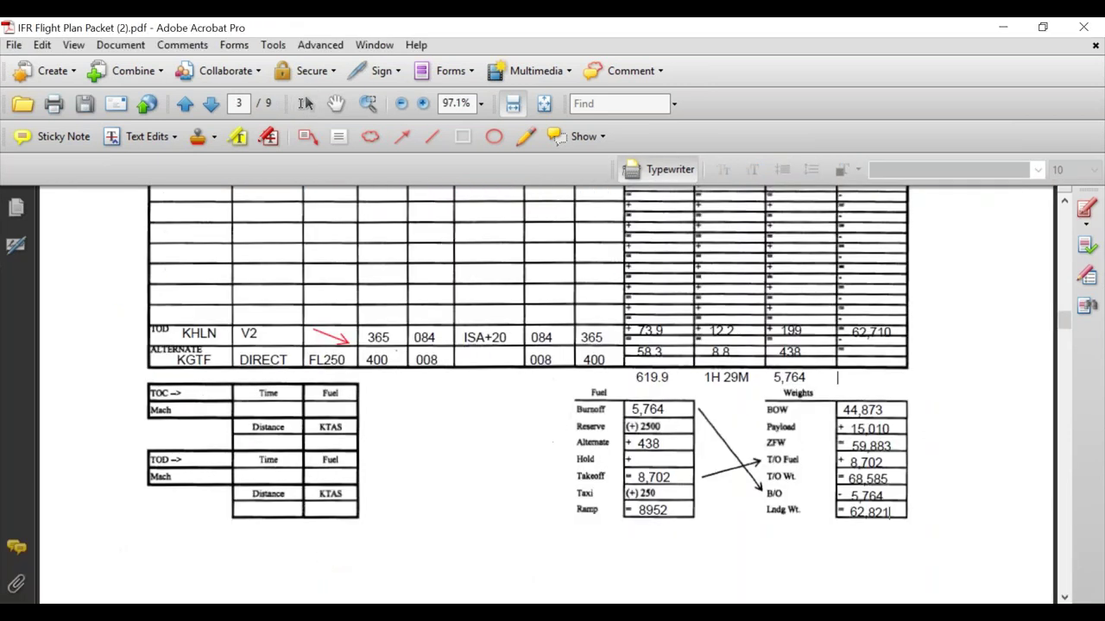
scroll(557, 439, down, 4)
scroll(558, 440, down, 10)
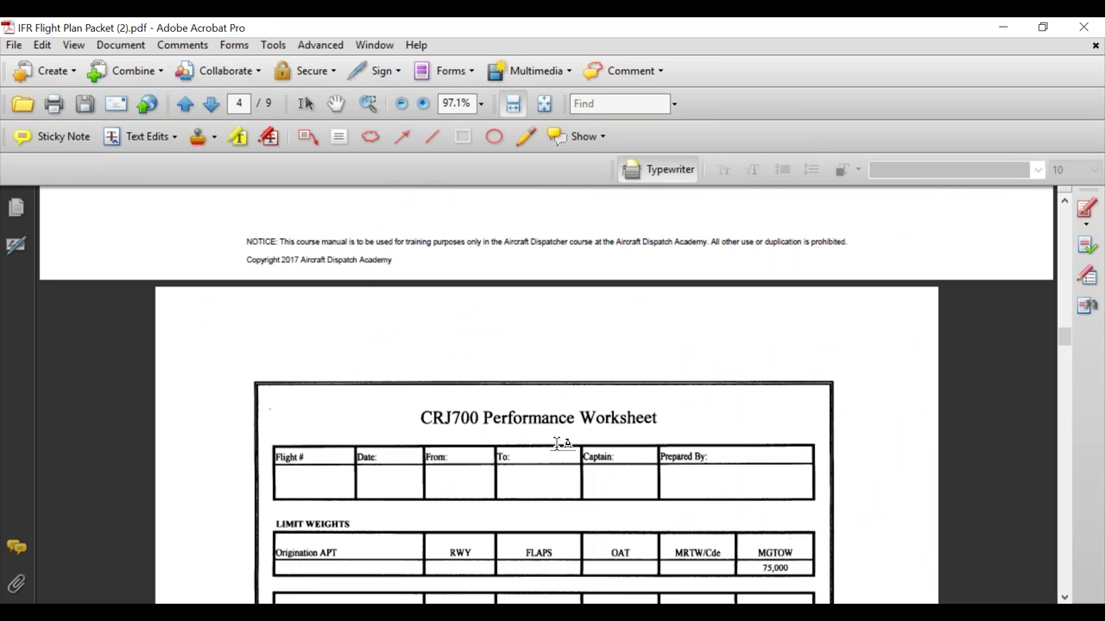
scroll(552, 444, down, 5)
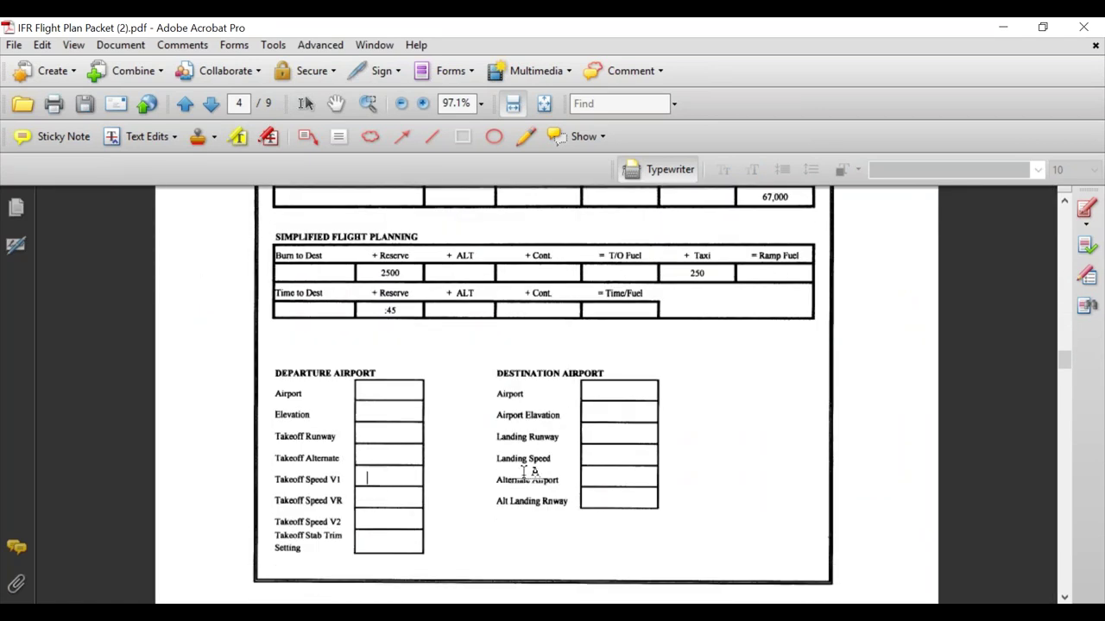
text(134)
key(Escape)
click(412, 502)
text(134)
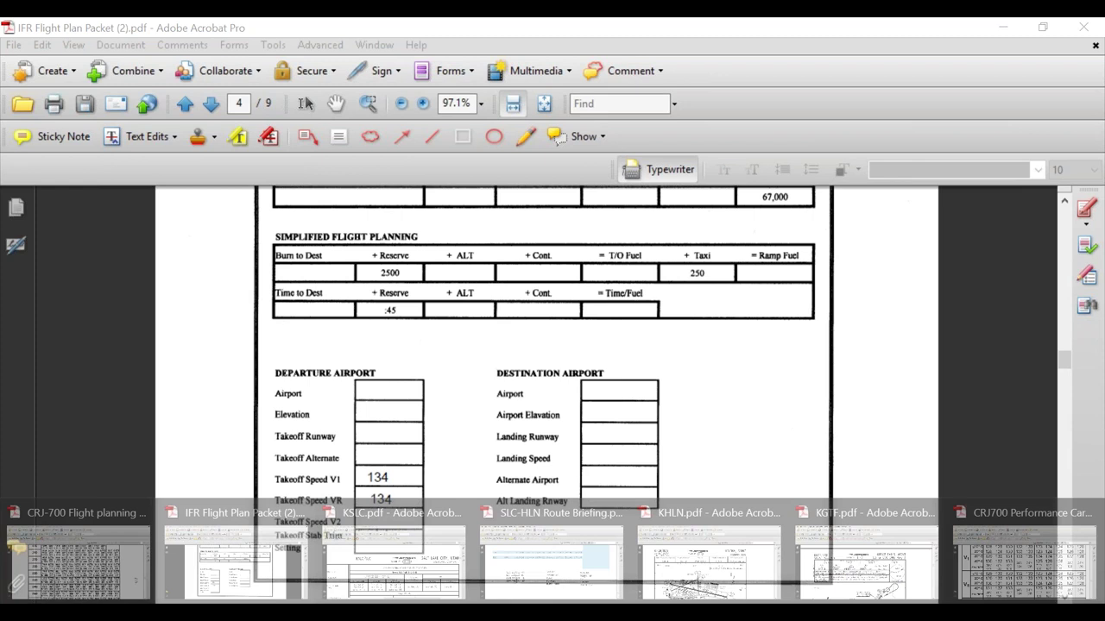
Step: Look up V2 for 8° flaps on the 69,000 LBS card and enter 139 as Takeoff Speed V2 in the worksheet
click(1035, 587)
scroll(406, 424, down, 3)
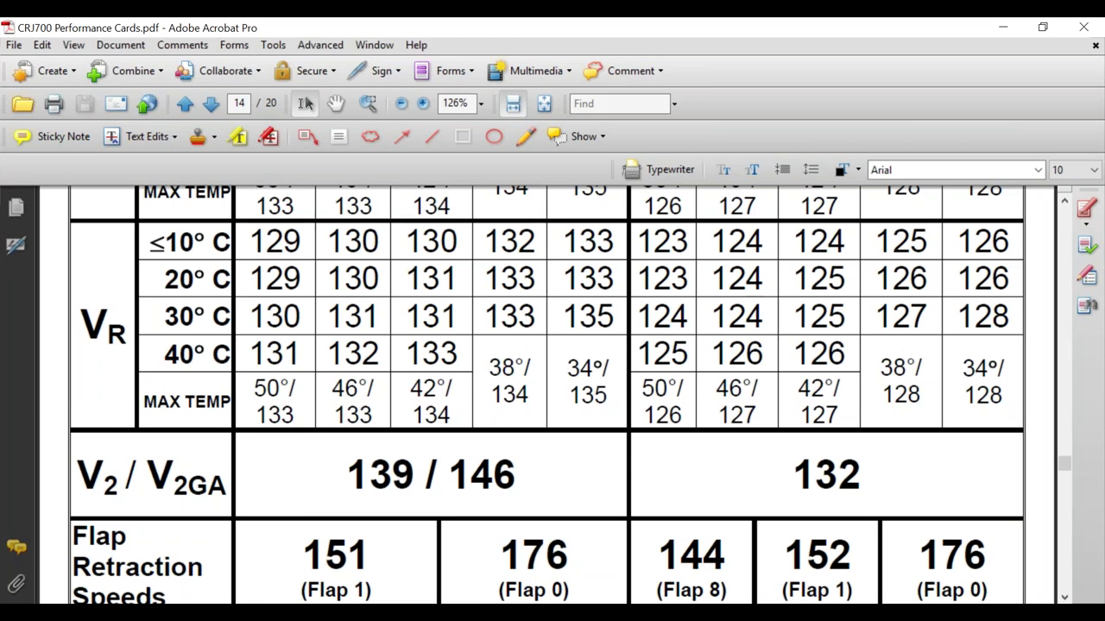
mouse_move(552, 620)
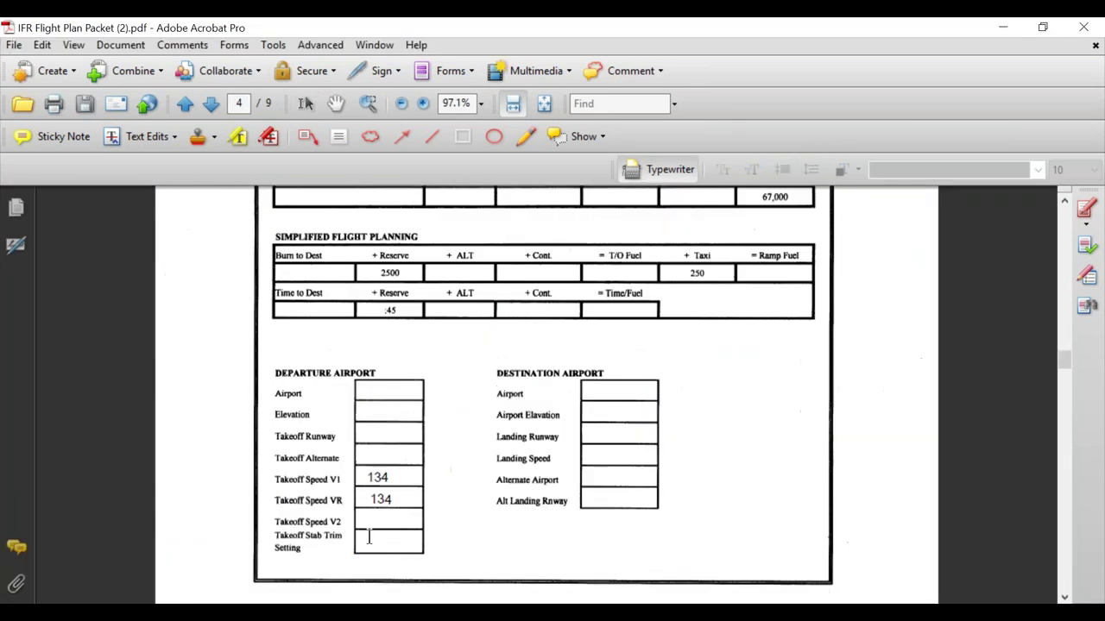
click(373, 523)
text(139)
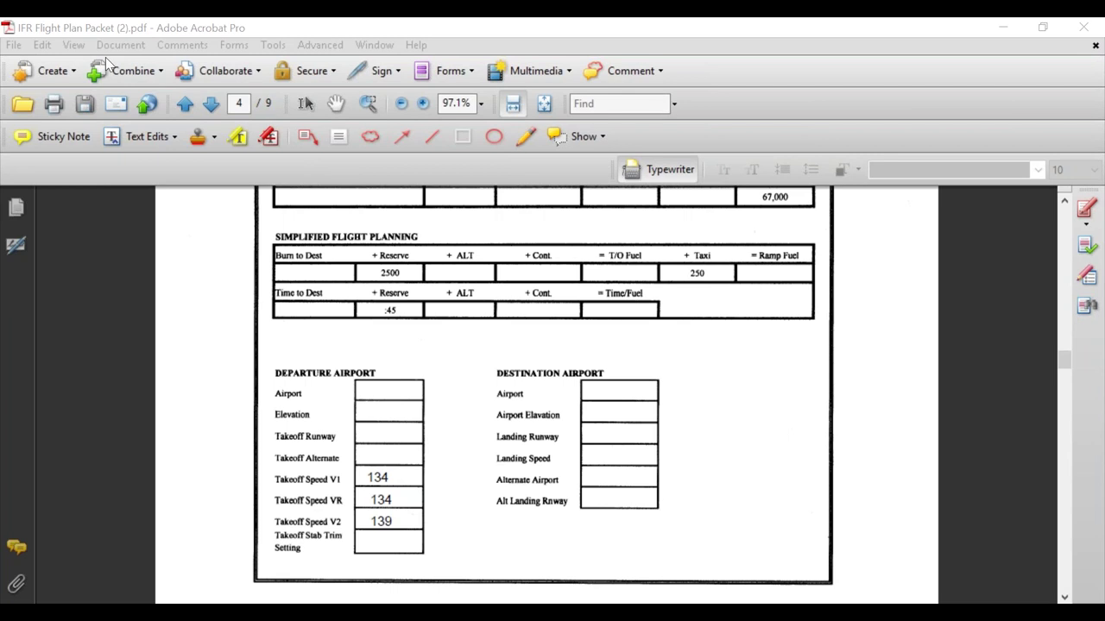
Step: Consult the flaps 8 table in Takeoff Stab Trim Setting.pdf and enter 7.5 as the worksheet's takeoff stab trim setting
key(alt+Tab)
drag(140, 63, 427, 57)
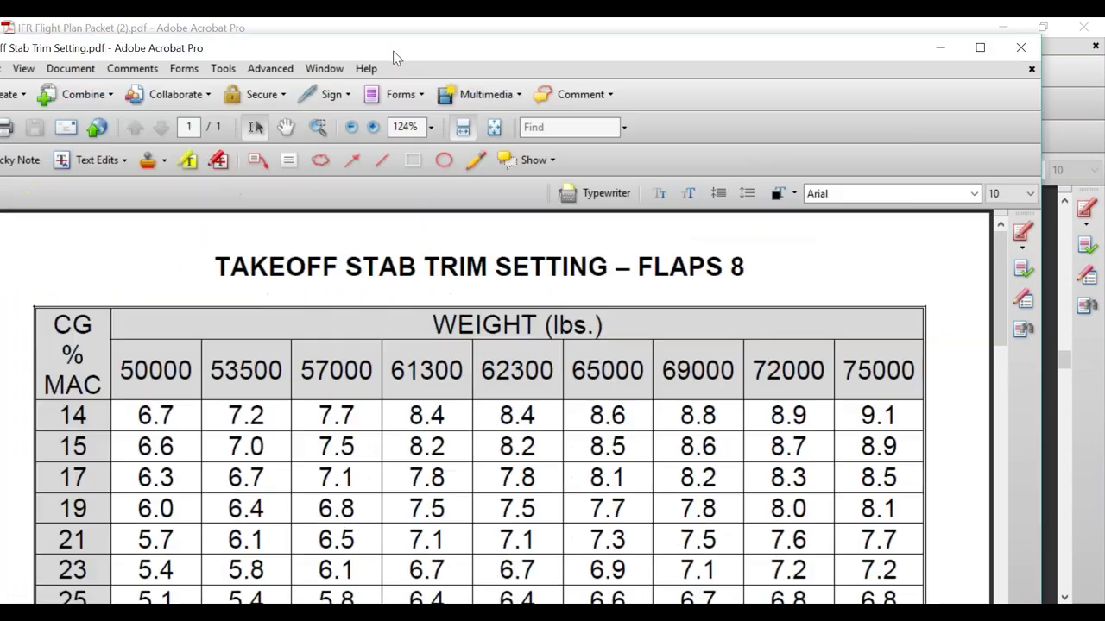
click(979, 48)
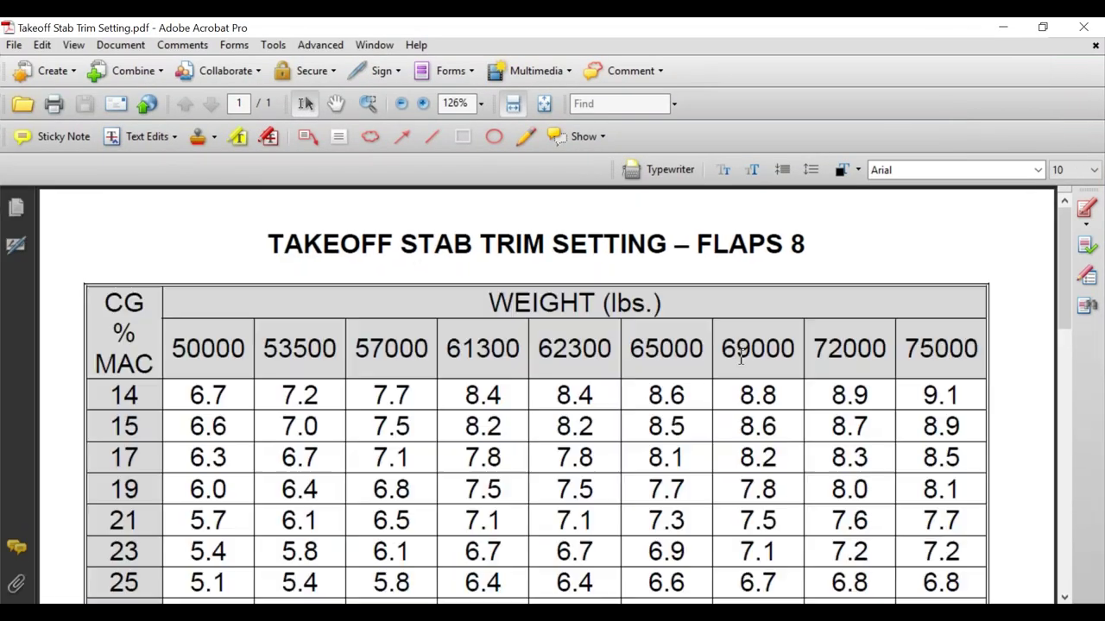
scroll(758, 335, down, 2)
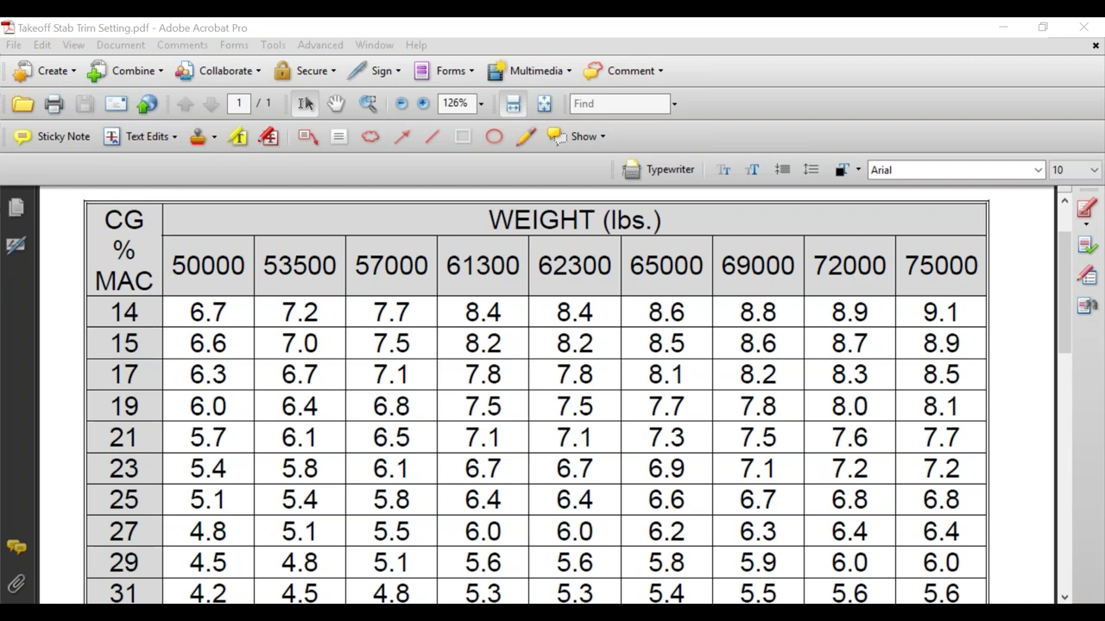
click(341, 593)
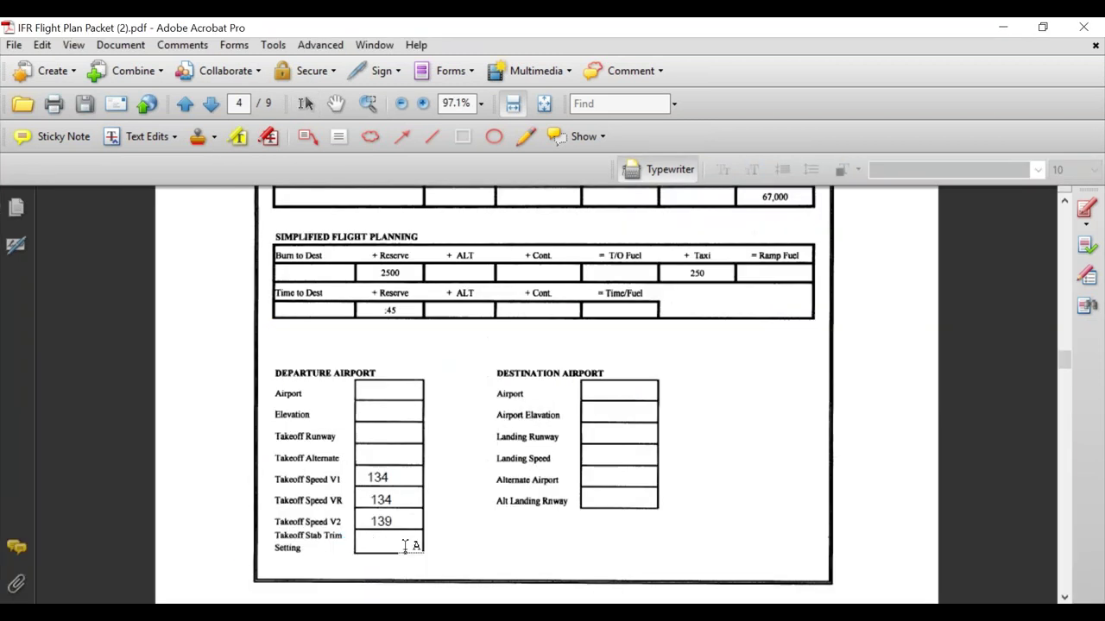
key(Tab)
text(7.5)
Step: In CRJ700 Performance Cards.pdf, look up the landing VREF for 45° flaps on the 63,000 LBS card
key(alt+Tab)
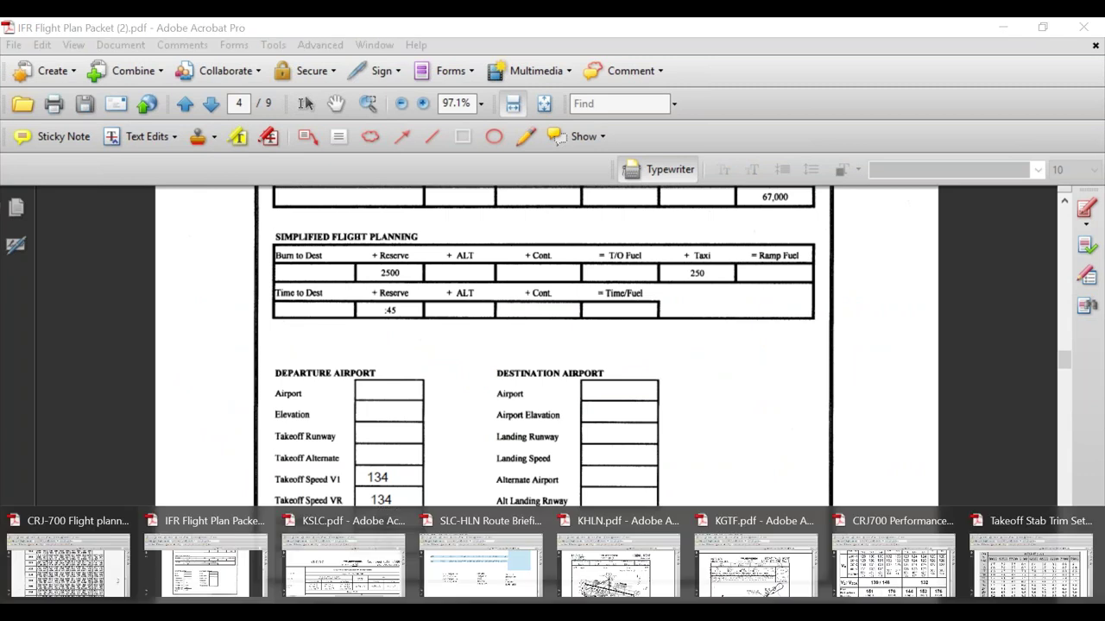
key(alt+Tab)
key(alt+Tab)
key(alt+Tab)
key(alt+Tab)
key(alt+Tab)
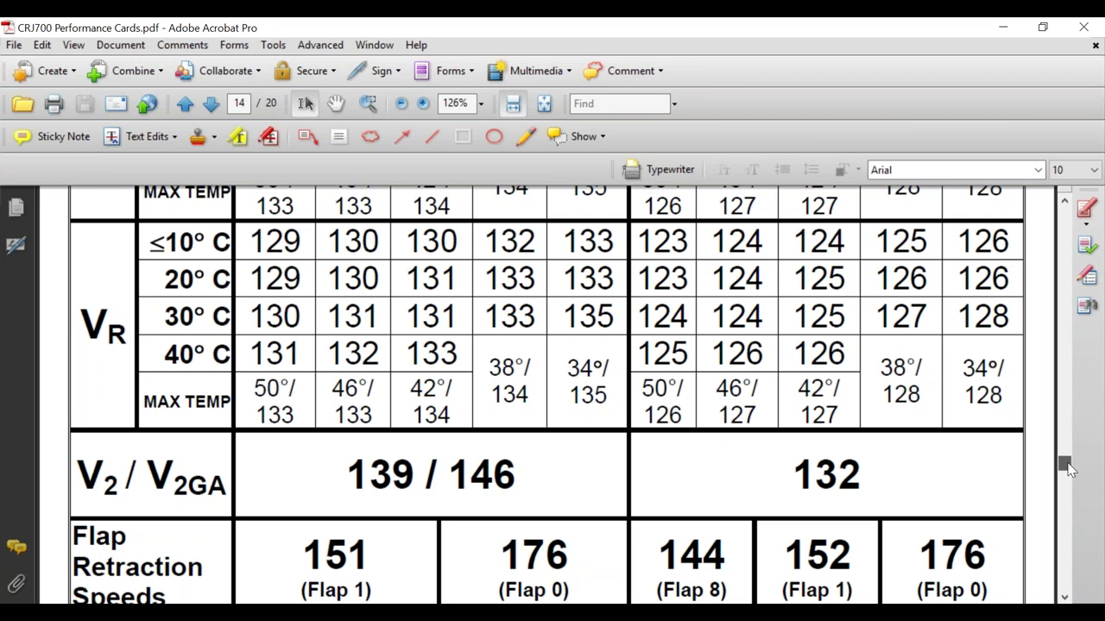
drag(1067, 468, 1067, 360)
scroll(898, 364, up, 10)
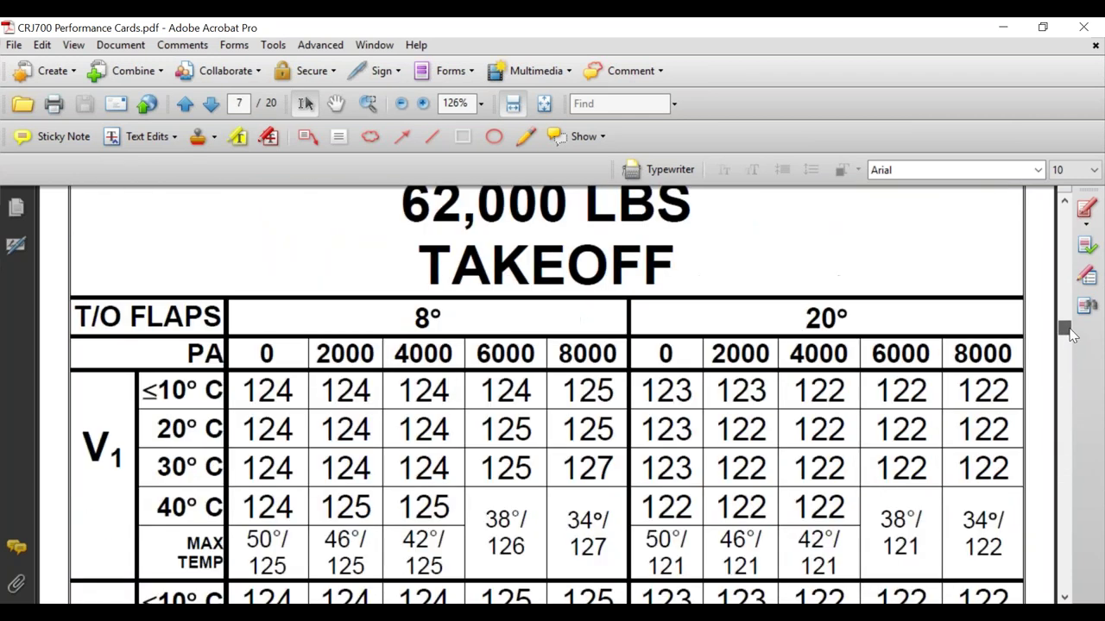
scroll(755, 406, down, 1)
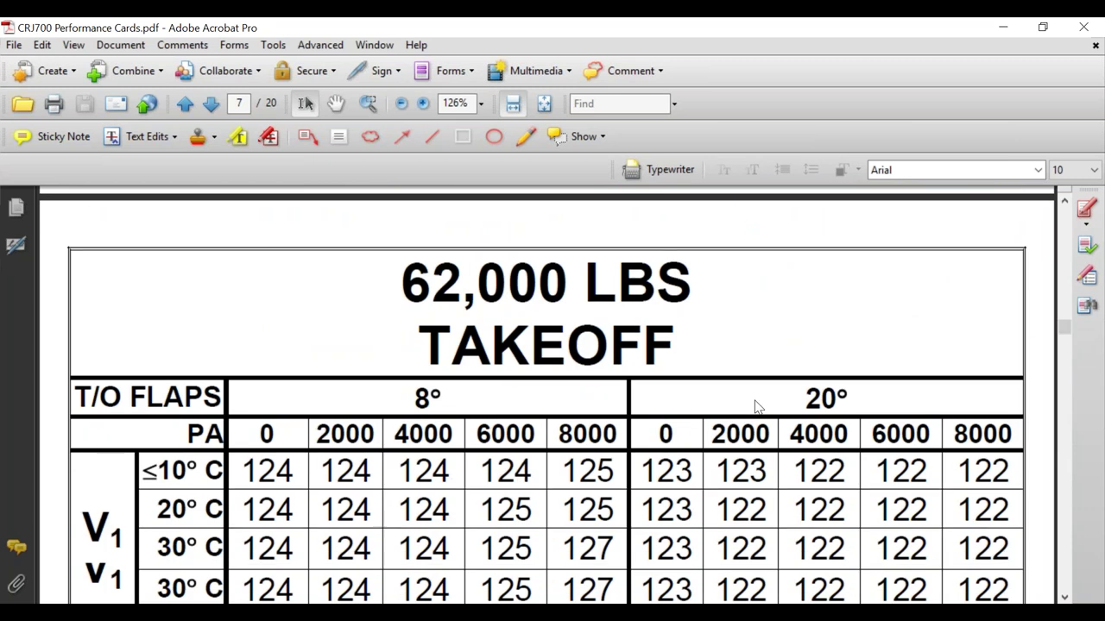
scroll(756, 406, down, 10)
scroll(749, 417, down, 20)
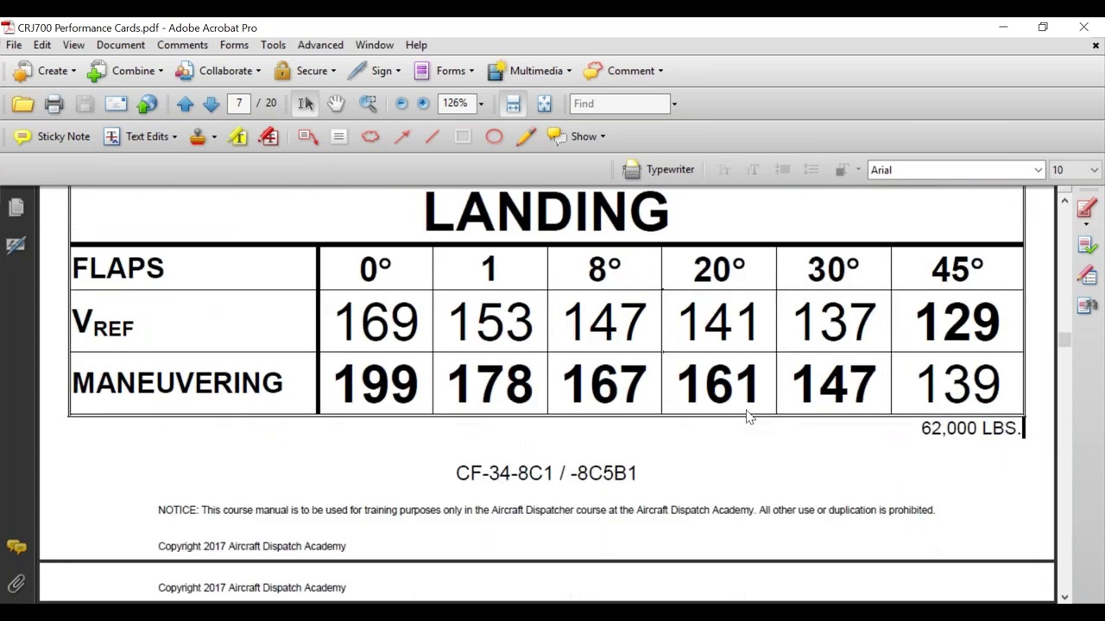
scroll(749, 418, down, 3)
scroll(733, 345, up, 2)
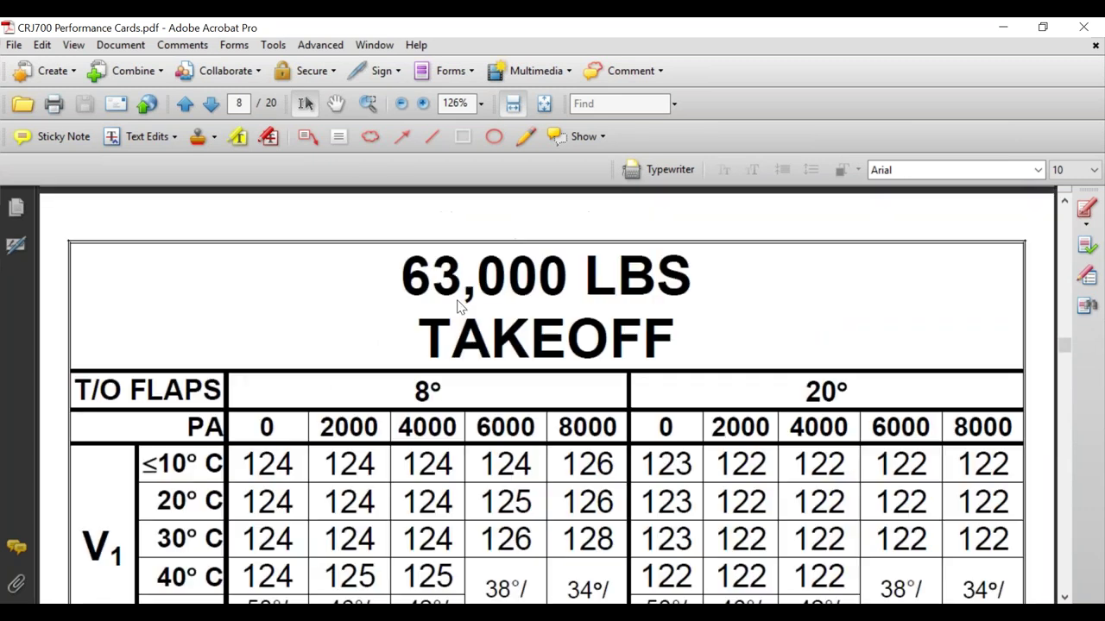
scroll(610, 377, down, 19)
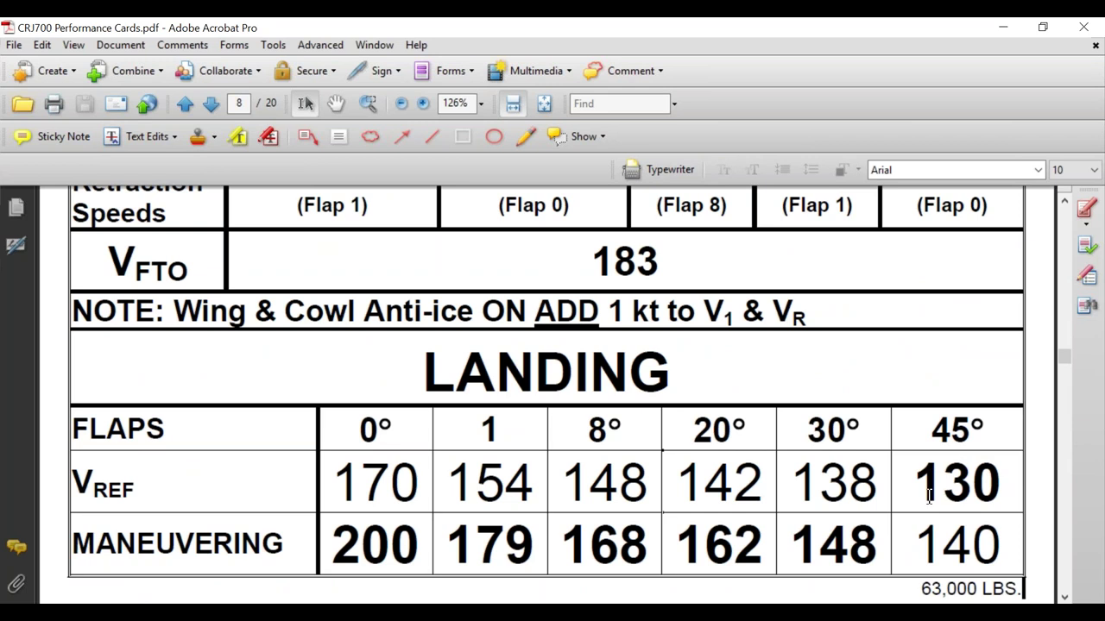
Step: Return to the IFR Flight Plan Packet and enter a landing speed of 130 for the destination airport in the worksheet
click(518, 609)
click(343, 572)
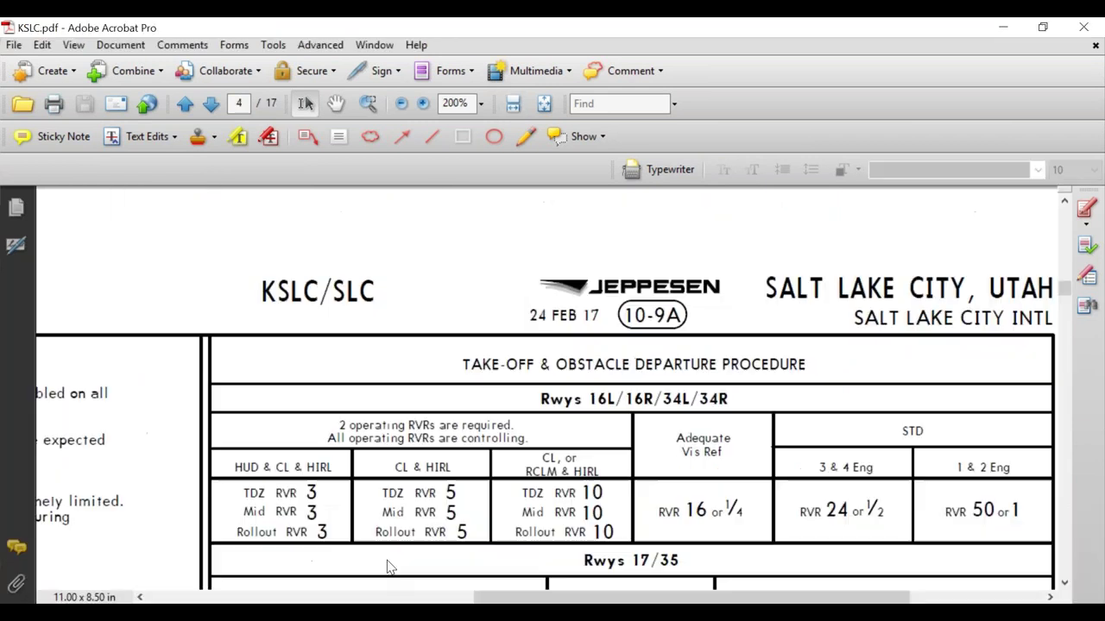
mouse_move(375, 591)
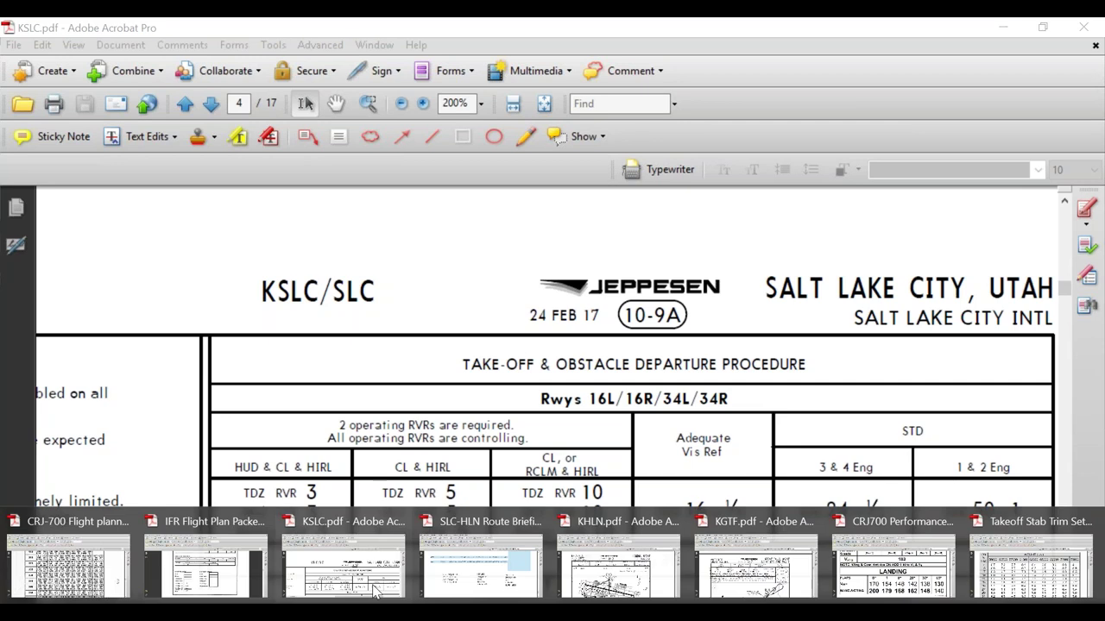
click(207, 565)
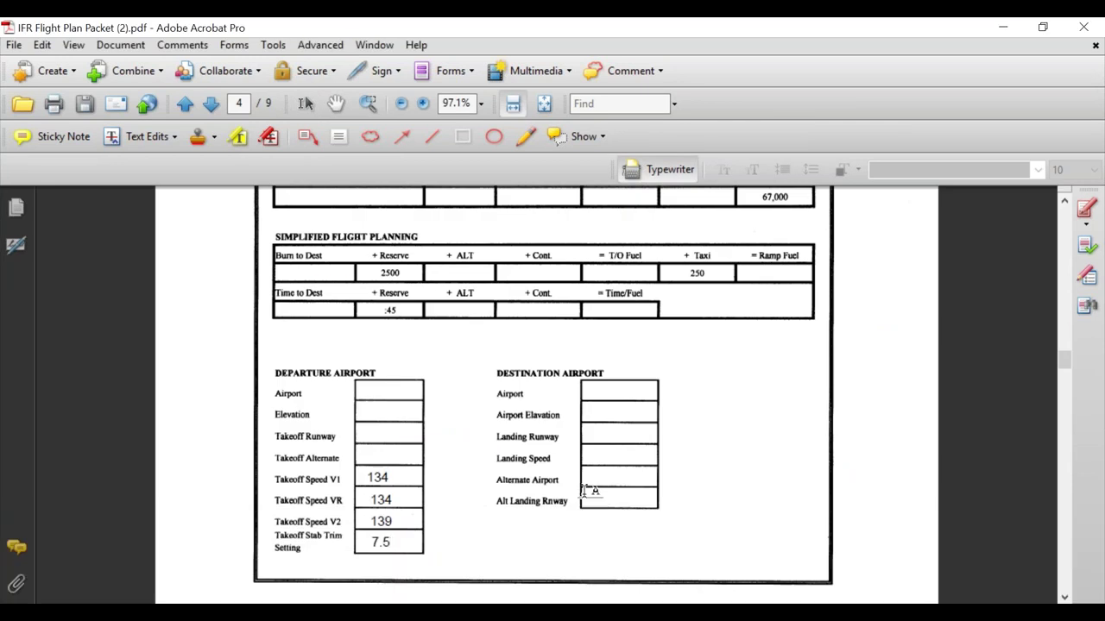
click(593, 454)
text(130)
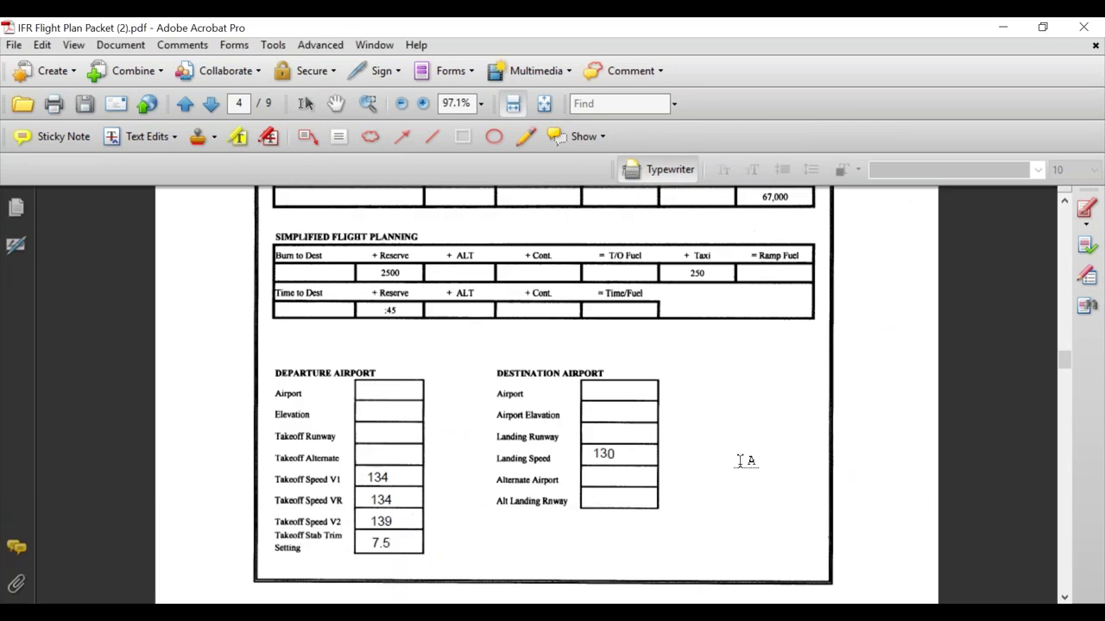